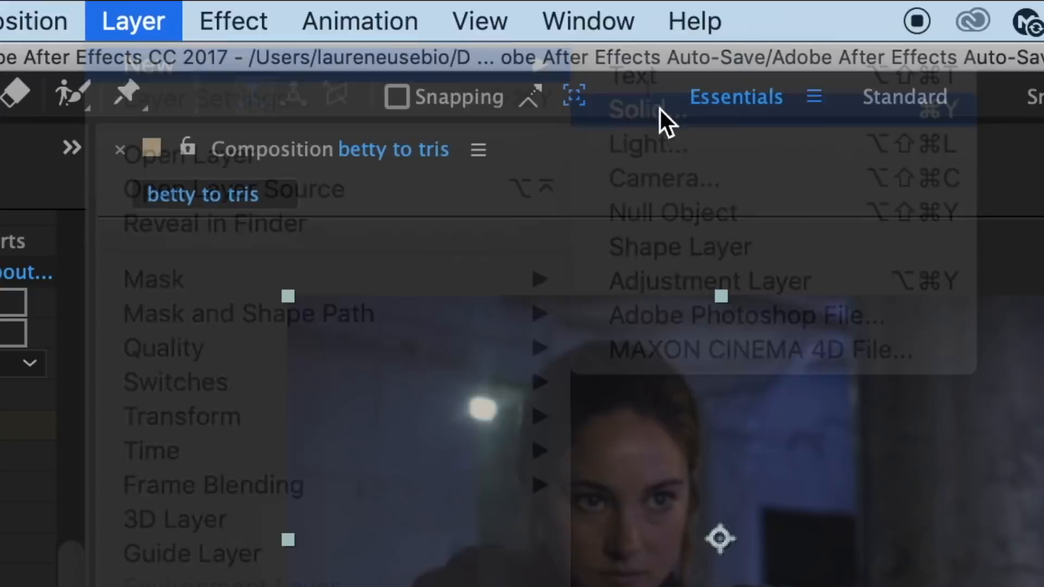
Create a new composition-sized solid layer coloured pure white (FFFFFF).
{"action": "left_click", "coordinate": [531, 460]}
{"action": "left_click_drag", "start_coordinate": [286, 289], "coordinate": [315, 191]}
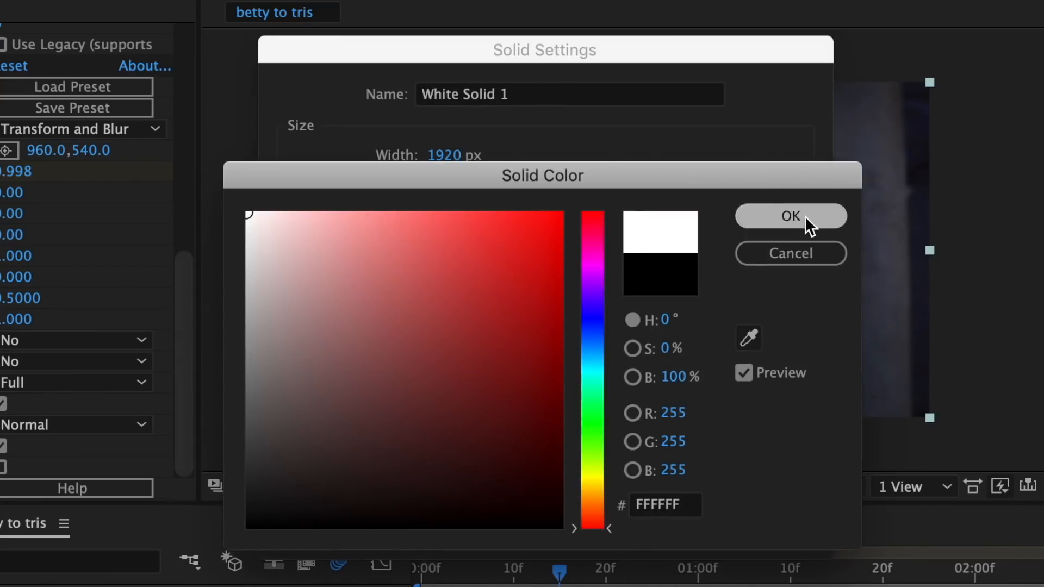
{"action": "left_click", "coordinate": [805, 216]}
{"action": "left_click", "coordinate": [758, 522]}
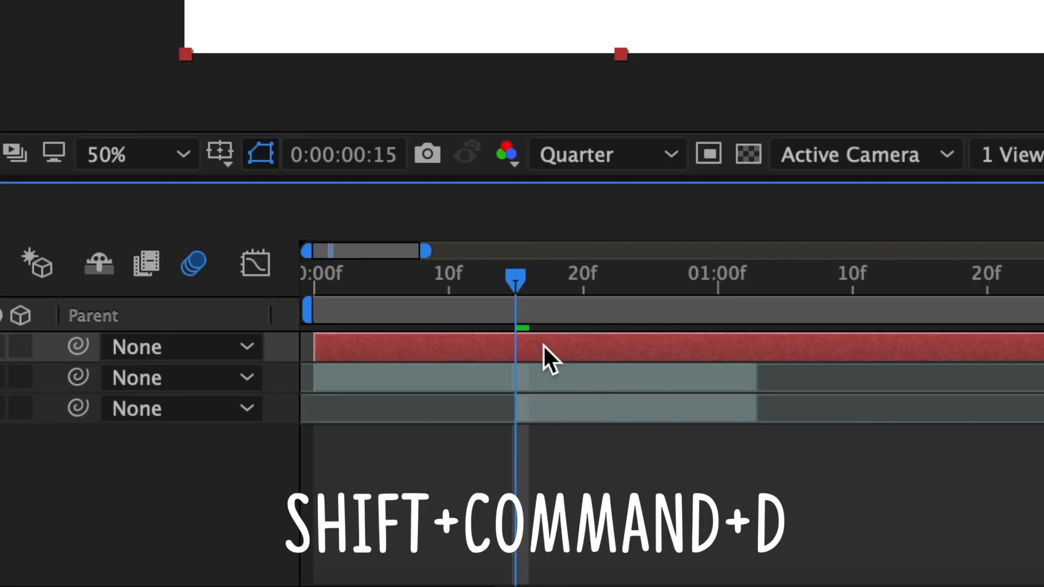
Trim the white solid to run from 0:00:00:15 to 0:00:01:03 and narrow it into a thin vertical bar at the frame's centre.
{"action": "key", "text": "super+shift+d"}
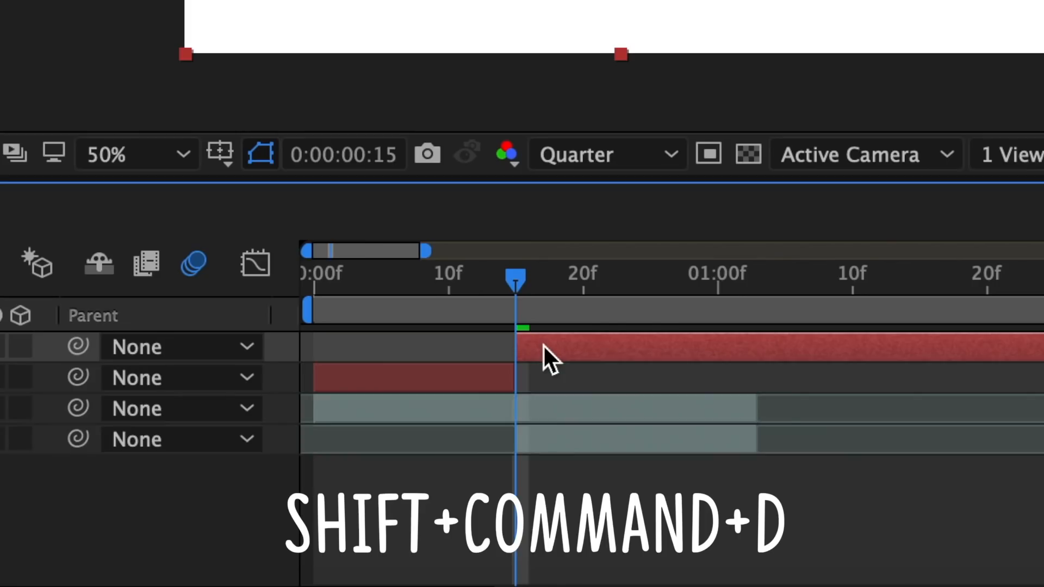
{"action": "left_click", "coordinate": [487, 381]}
{"action": "key", "text": "Delete"}
{"action": "left_click", "coordinate": [761, 309]}
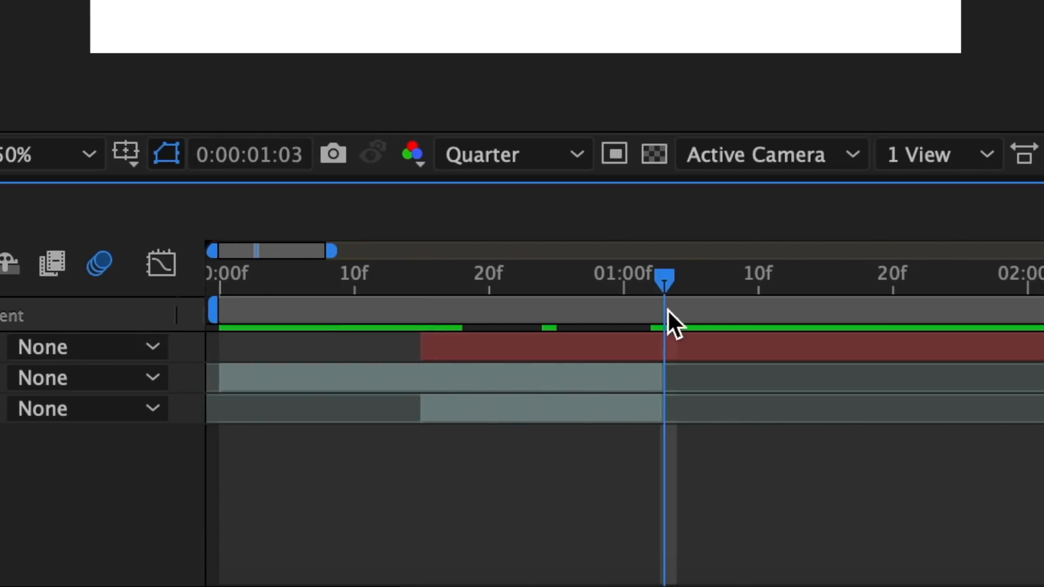
{"action": "left_click", "coordinate": [762, 340]}
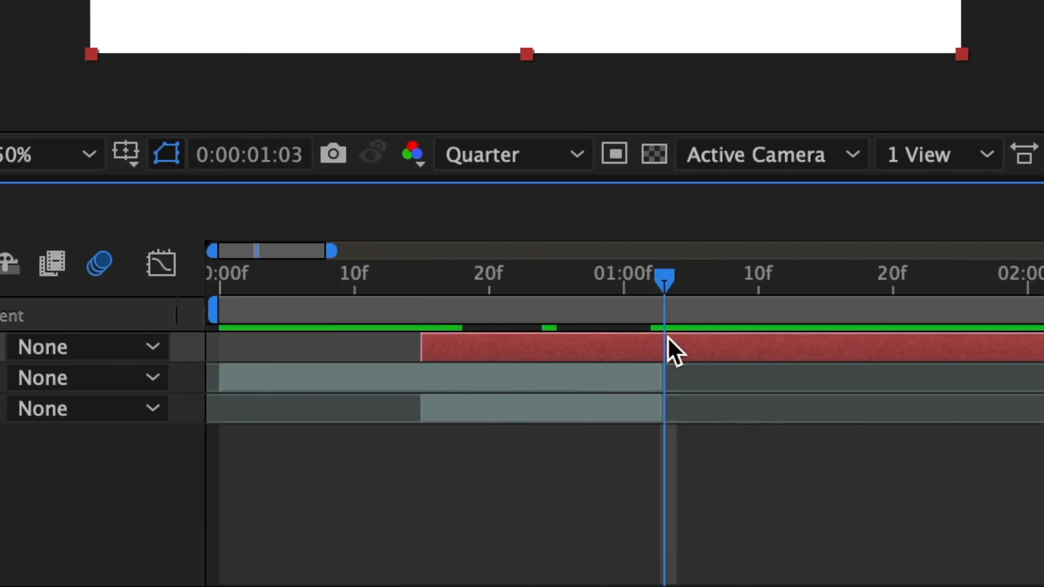
{"action": "key", "text": "alt+bracketright"}
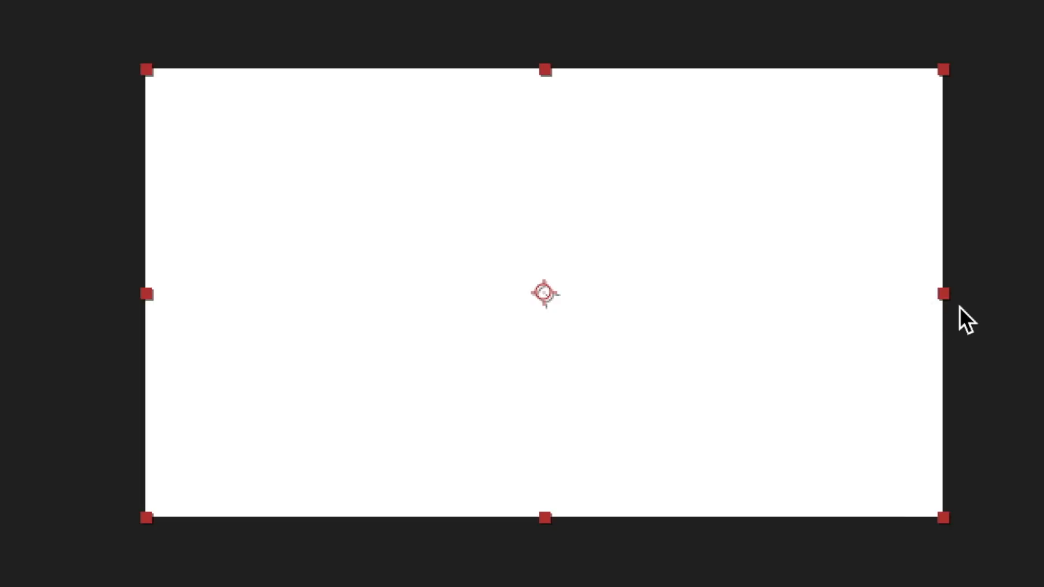
{"action": "left_click_drag", "start_coordinate": [944, 295], "coordinate": [558, 301]}
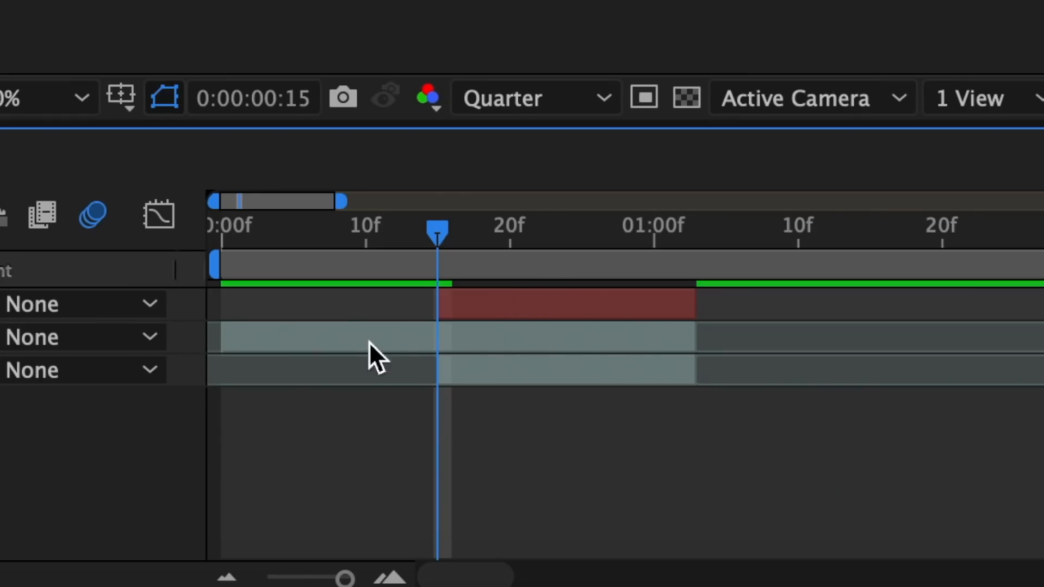
Pre-compose the white solid and the clip directly beneath it as Pre-comp 1, moving all attributes and adjusting the duration to the selected layers.
{"action": "left_click_drag", "start_coordinate": [206, 297], "coordinate": [281, 336]}
{"action": "right_click", "coordinate": [465, 307]}
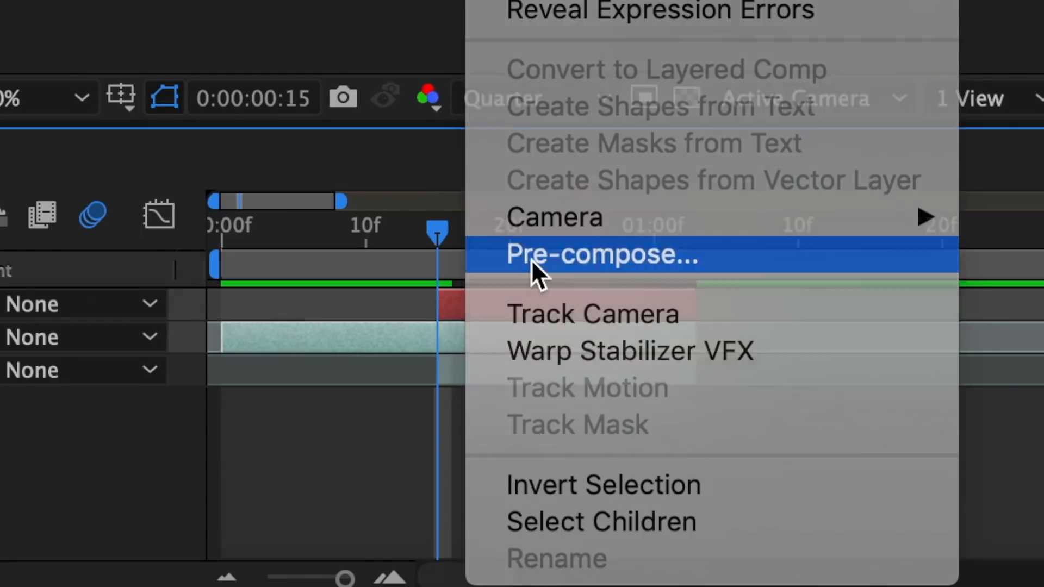
{"action": "left_click", "coordinate": [530, 258]}
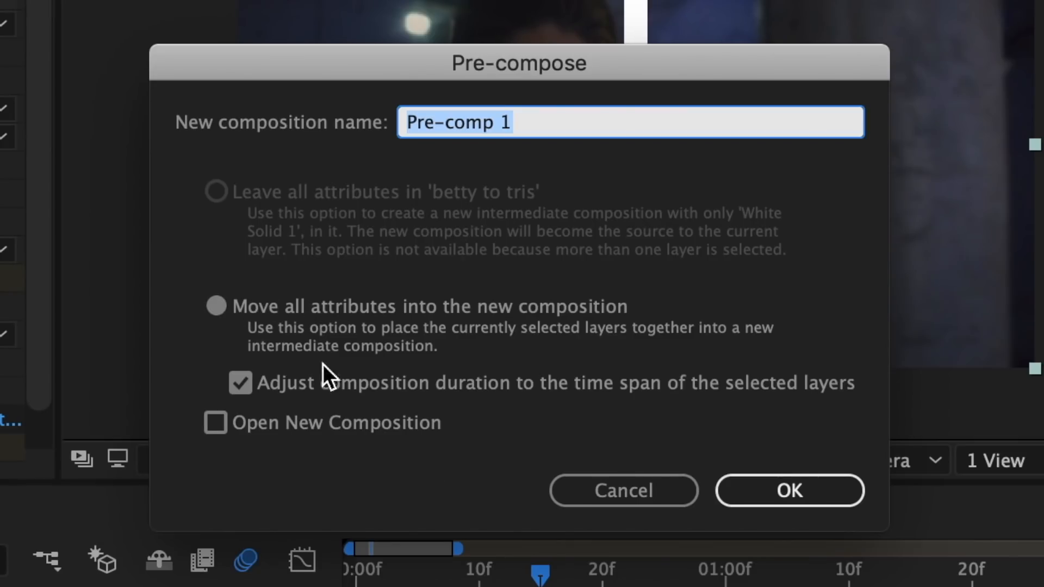
{"action": "left_click", "coordinate": [799, 490]}
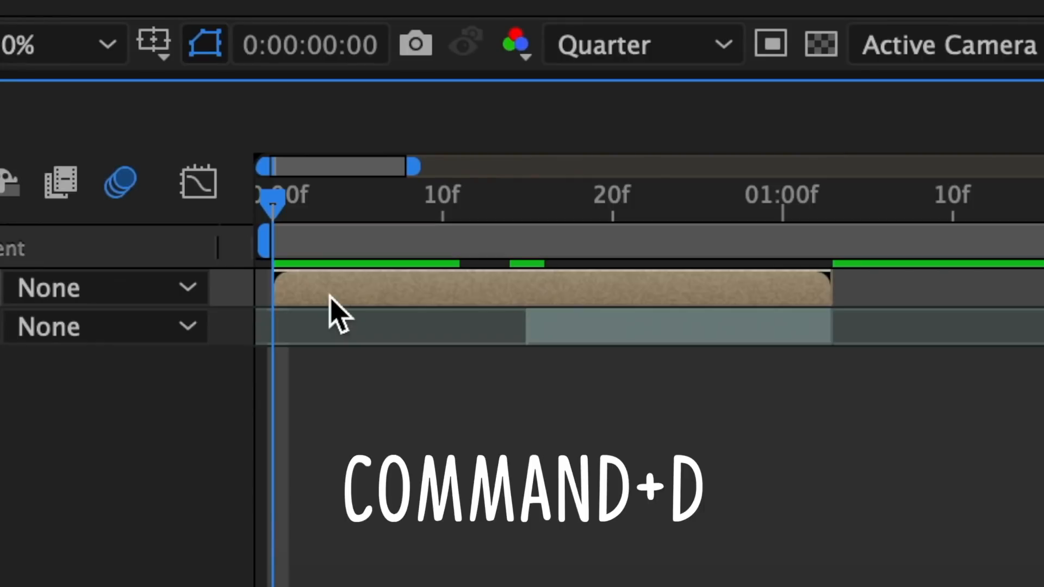
Duplicate the Pre-comp 1 layer and draw a rectangular mask over the left half of the frame on the upper copy.
{"action": "key", "text": "super+d"}
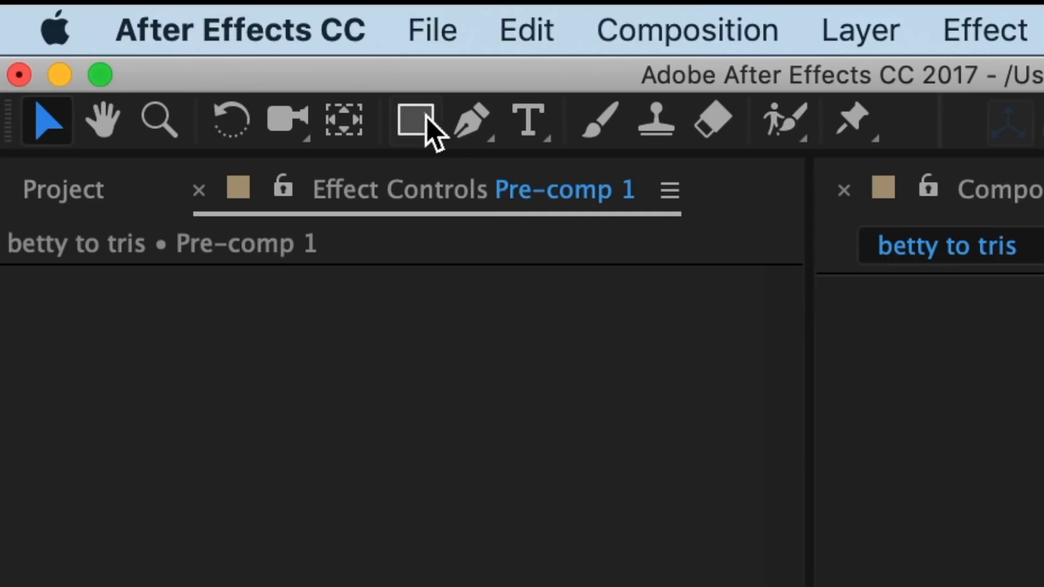
{"action": "left_click", "coordinate": [151, 1]}
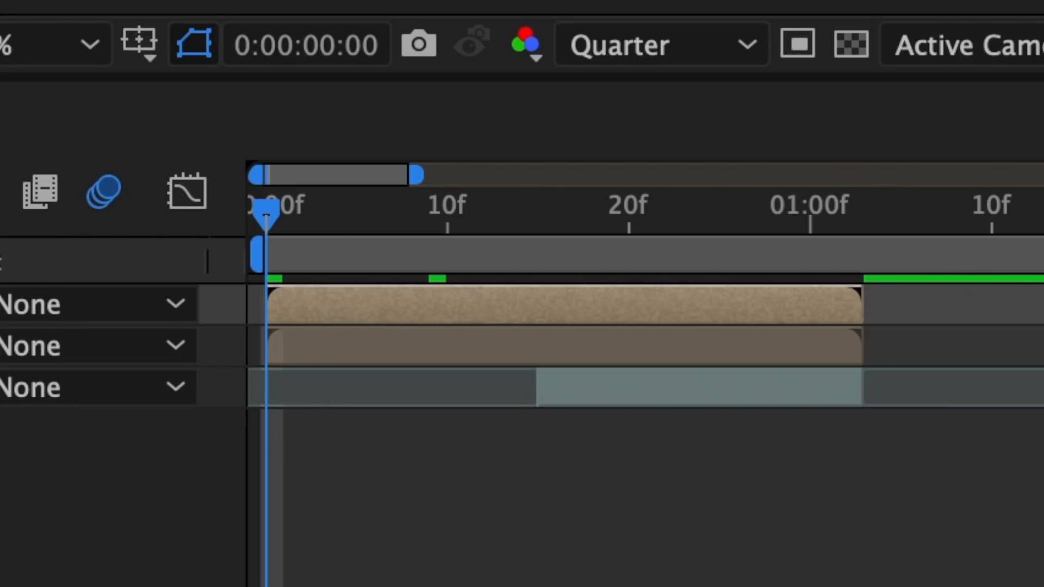
{"action": "left_click_drag", "start_coordinate": [105, 45], "coordinate": [541, 540]}
Copy Mask 1 from the upper Pre-comp 1 to the lower Pre-comp 1 and invert it there.
{"action": "key", "text": "super+c"}
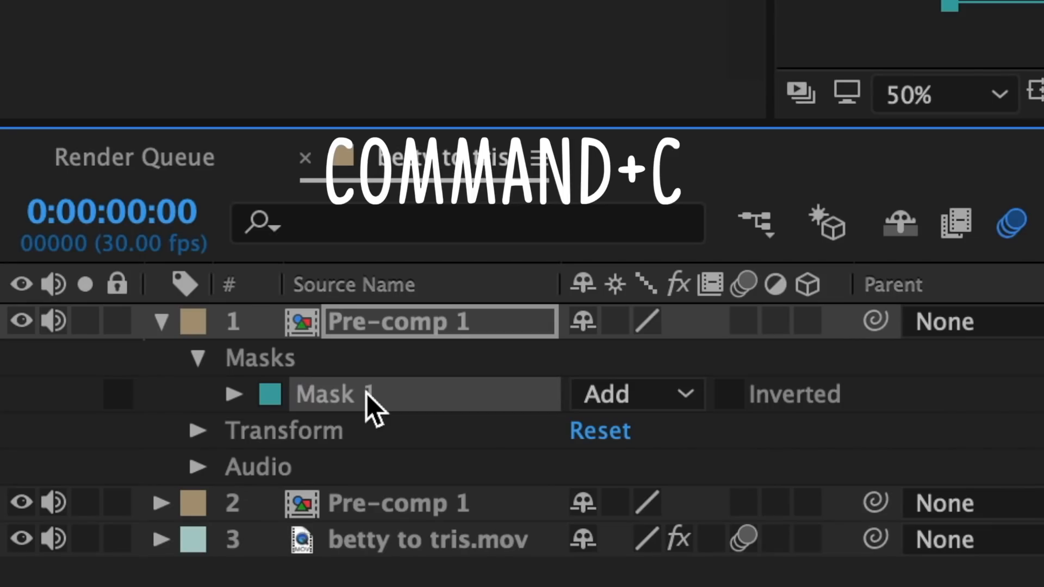
{"action": "left_click", "coordinate": [166, 322]}
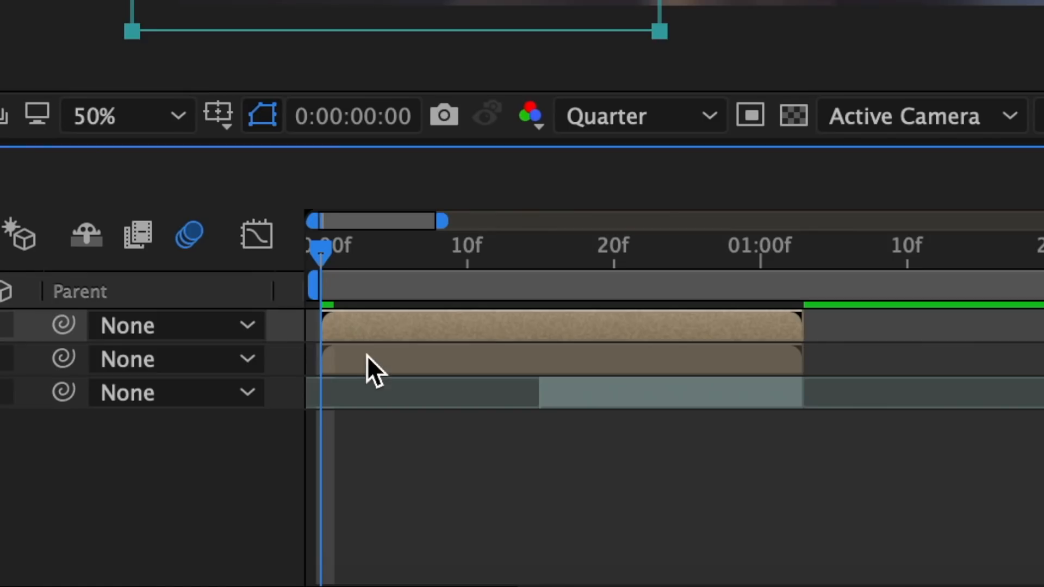
{"action": "left_click", "coordinate": [364, 356]}
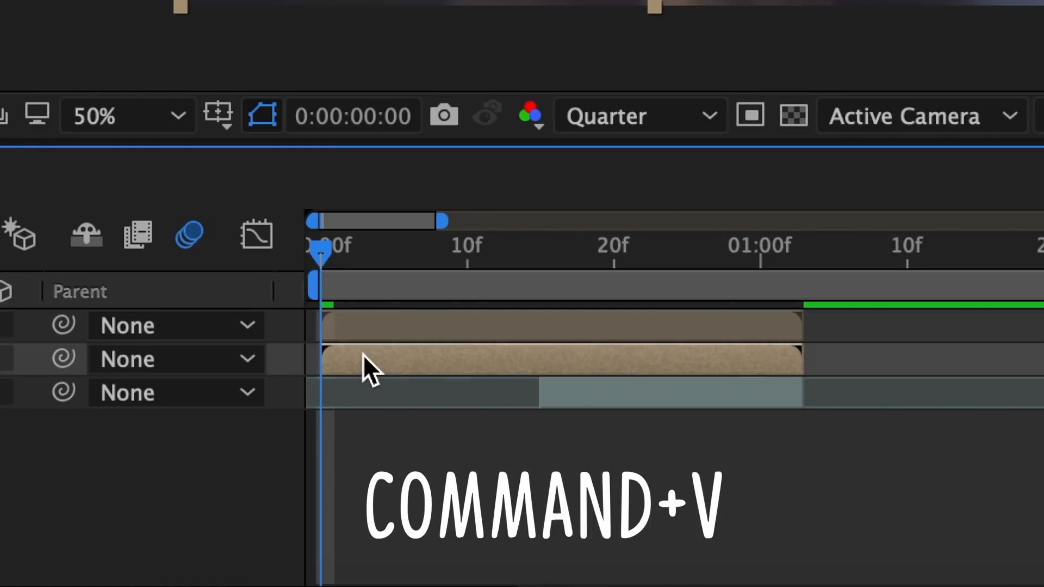
{"action": "key", "text": "super+v"}
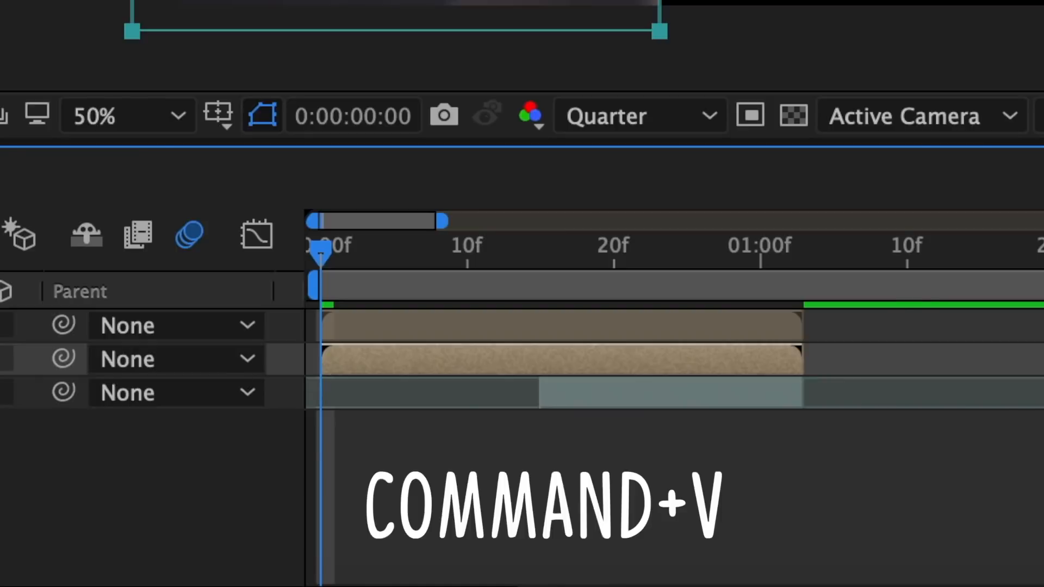
{"action": "left_click", "coordinate": [98, 301]}
{"action": "left_click", "coordinate": [136, 340]}
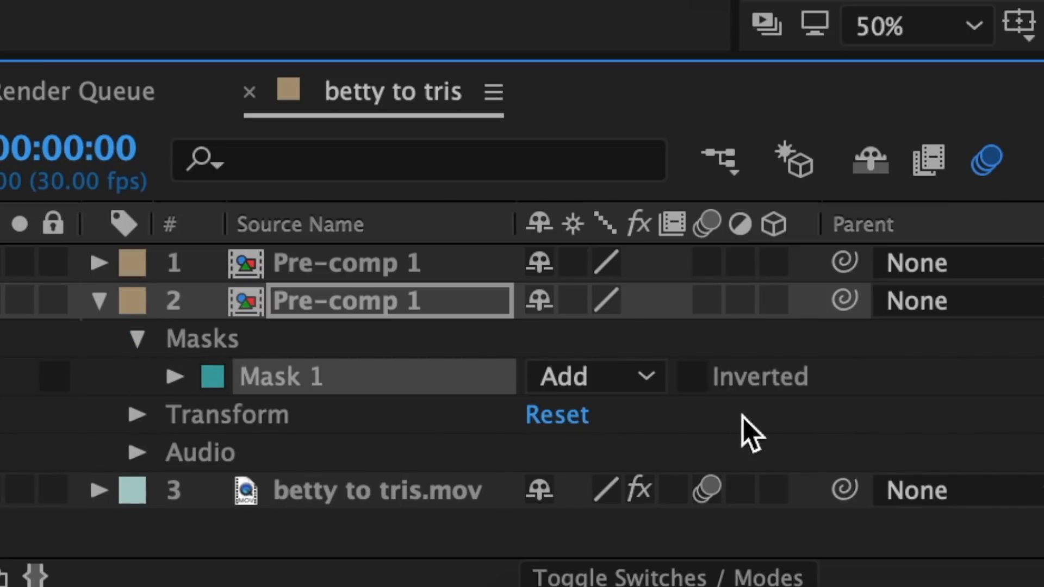
{"action": "left_click", "coordinate": [696, 376]}
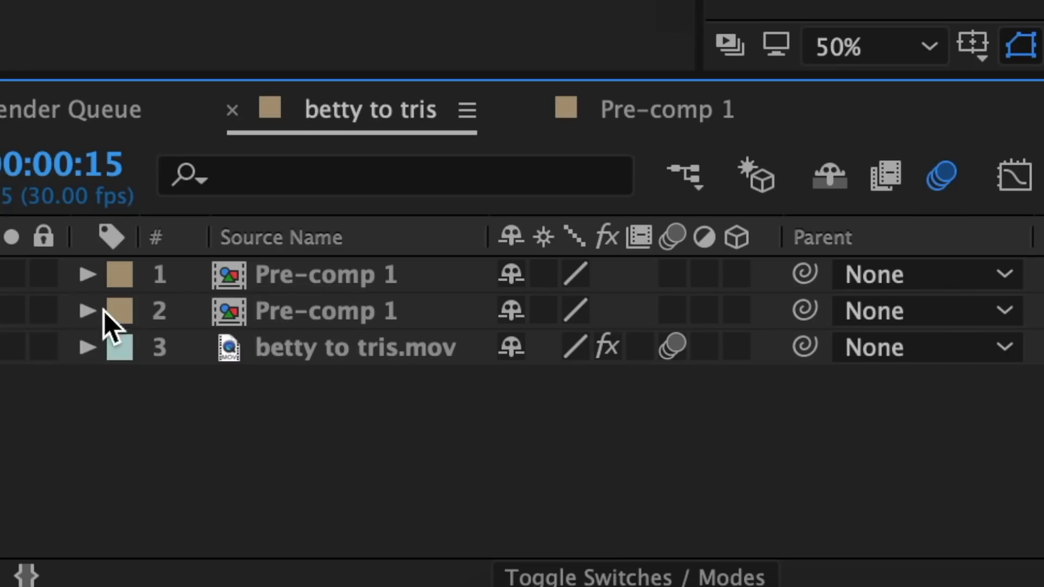
Expand the Transform properties of the lower Pre-comp 1 and enable motion blur for that layer.
{"action": "left_click", "coordinate": [55, 477]}
{"action": "left_click", "coordinate": [68, 505]}
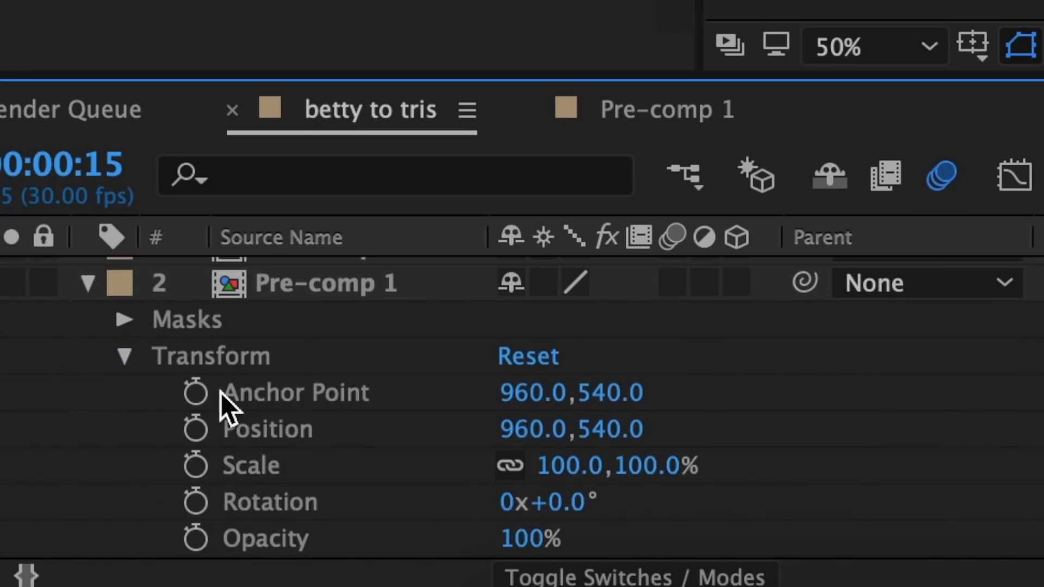
{"action": "scroll", "coordinate": [221, 393], "scroll_direction": "down", "scroll_amount": 2}
{"action": "scroll", "coordinate": [233, 325], "scroll_direction": "up", "scroll_amount": 3}
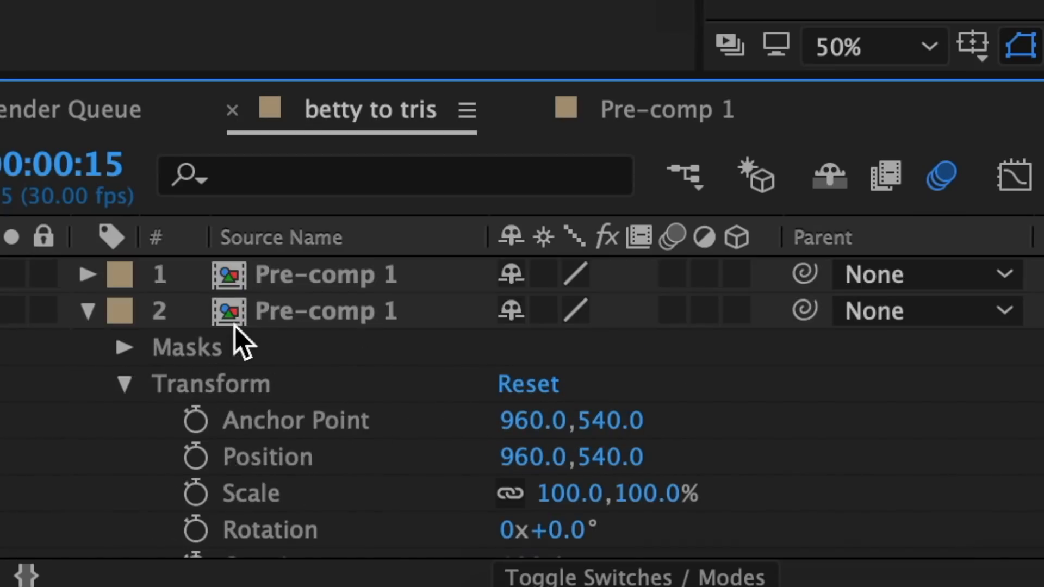
{"action": "left_click", "coordinate": [671, 310]}
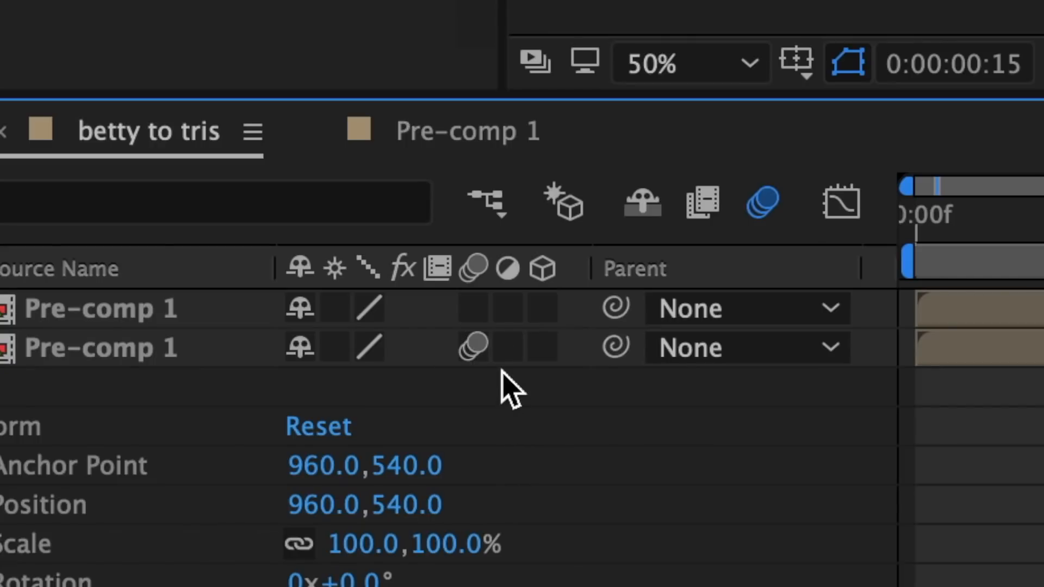
Search the effects for "blurm" and apply S_BlurMoCurves to both Pre-comp 1 layers.
{"action": "type", "text": "blu"}
{"action": "type", "text": "rm"}
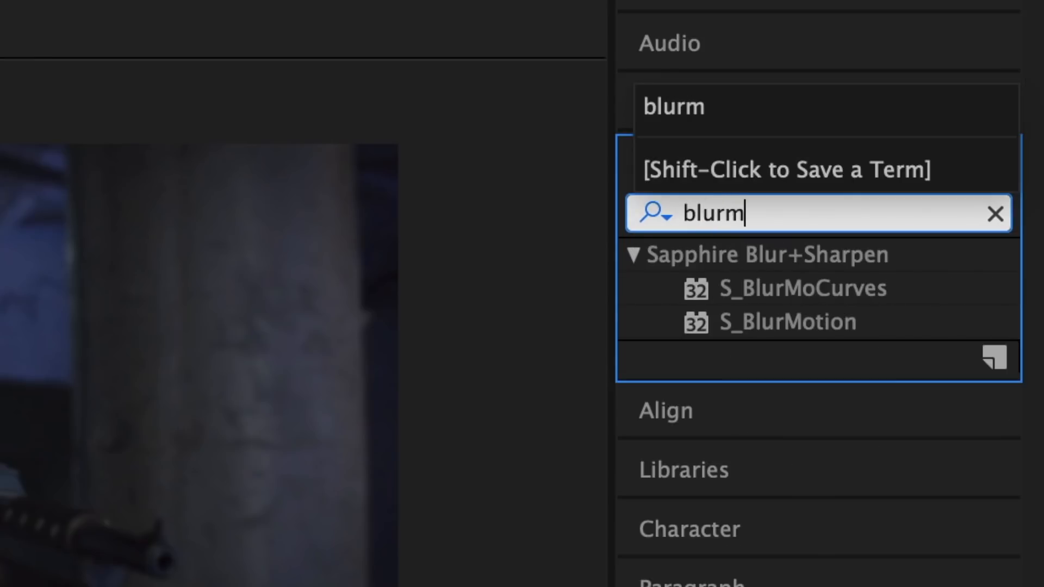
{"action": "left_click_drag", "start_coordinate": [783, 296], "coordinate": [576, 465]}
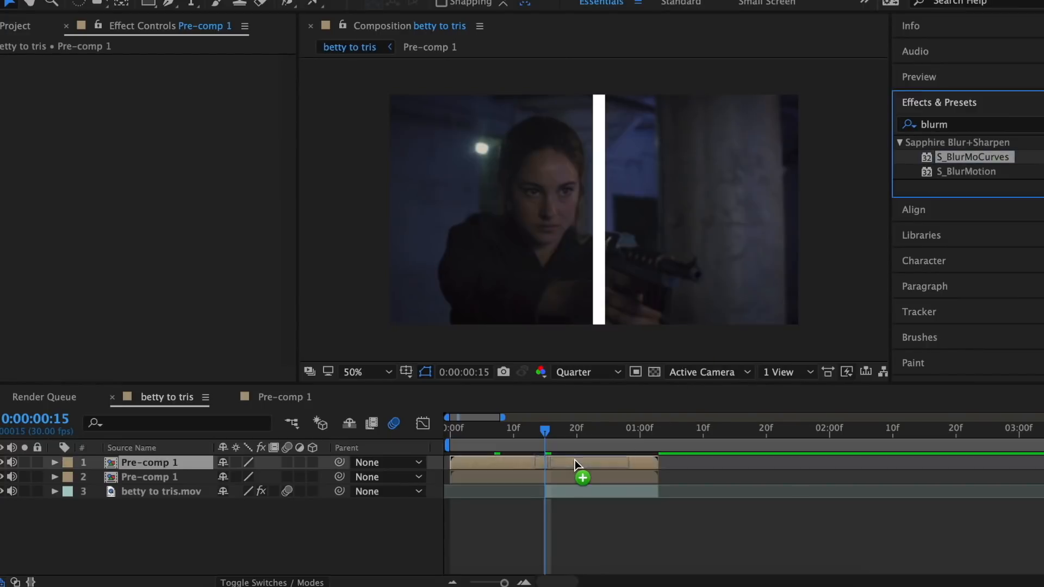
{"action": "left_click_drag", "start_coordinate": [973, 159], "coordinate": [547, 479]}
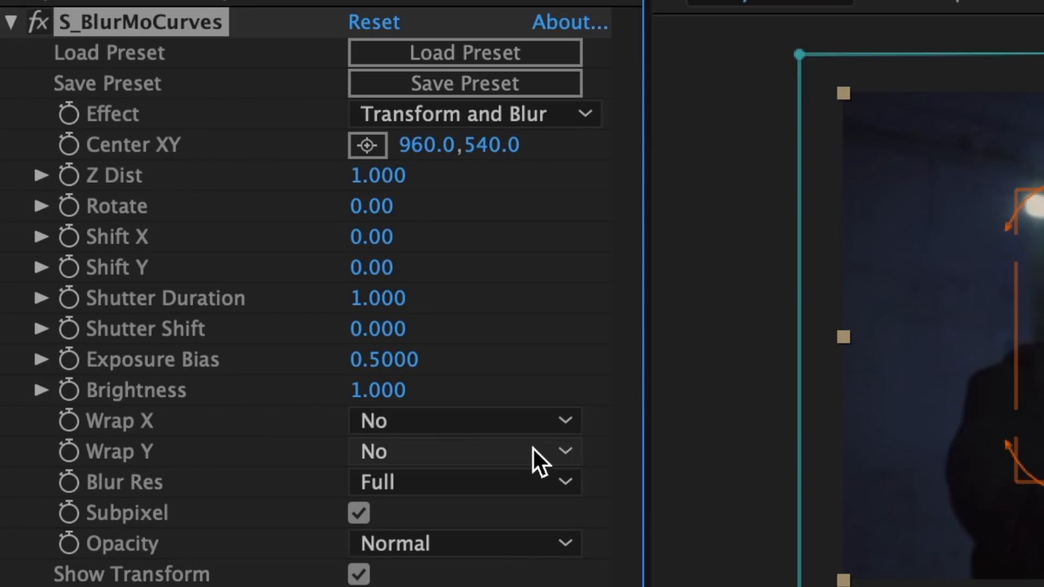
Set Wrap Y to Reflect in the S_BlurMoCurves effect of both Pre-comp 1 layers.
{"action": "left_click", "coordinate": [534, 450]}
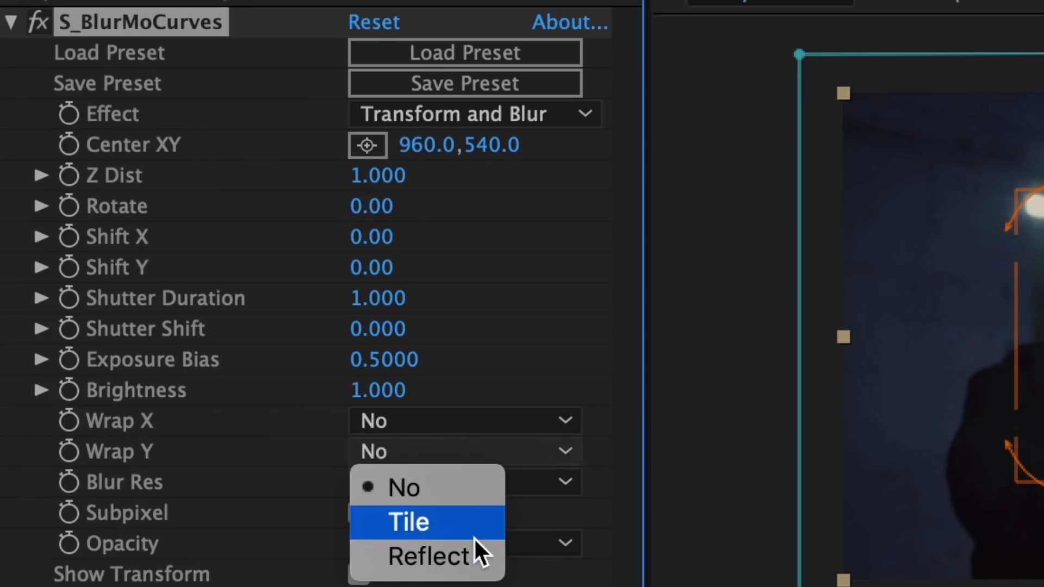
{"action": "left_click", "coordinate": [478, 558]}
{"action": "left_click", "coordinate": [149, 478]}
{"action": "left_click", "coordinate": [491, 451]}
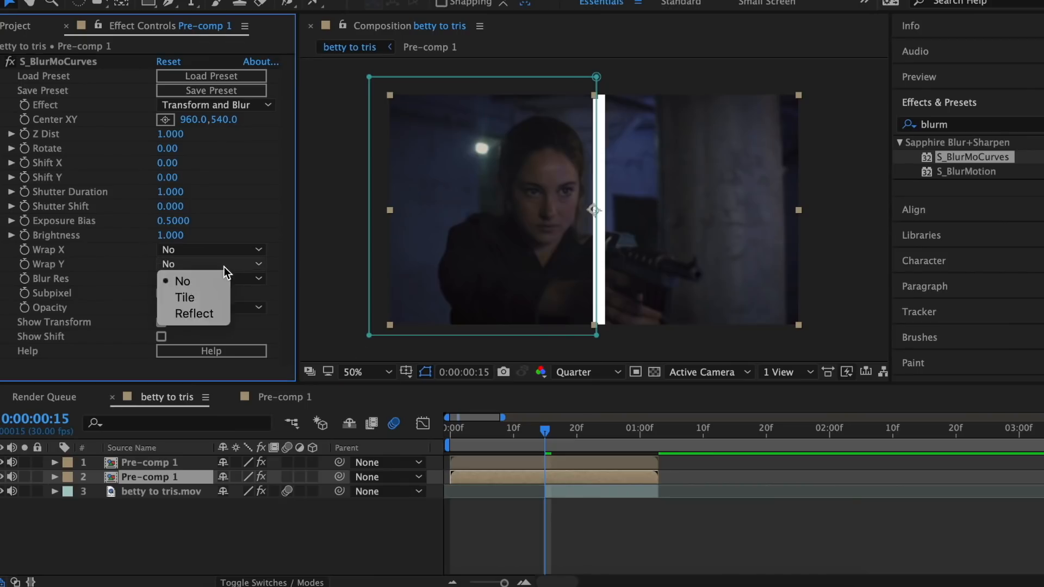
{"action": "left_click", "coordinate": [430, 548]}
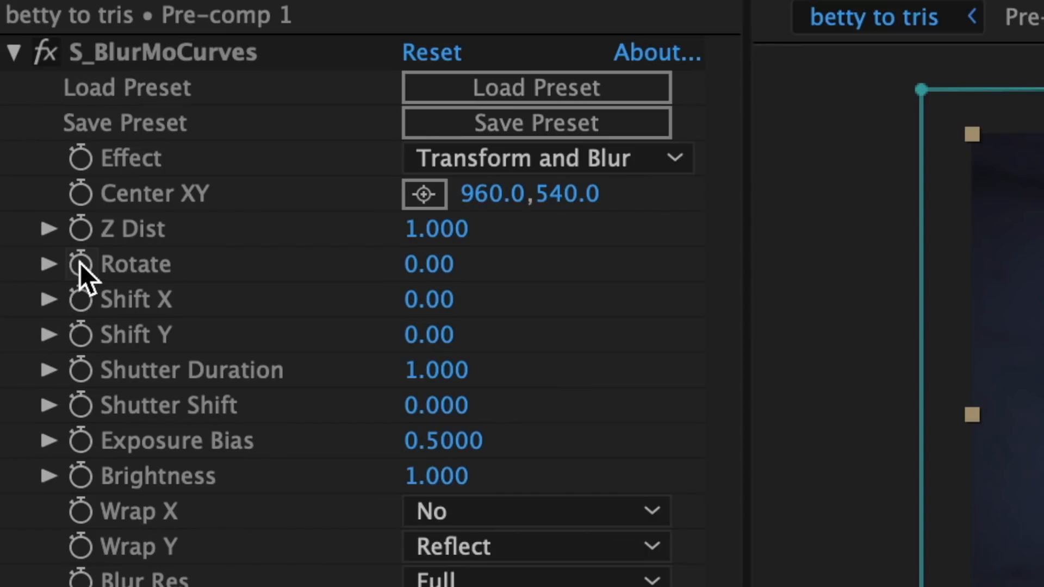
Keyframe Rotate and Shift X of the upper Pre-comp 1 at 0:00:00:15, and at the layer's end set Rotate to 144 and adjust Shift X.
{"action": "left_click", "coordinate": [81, 264]}
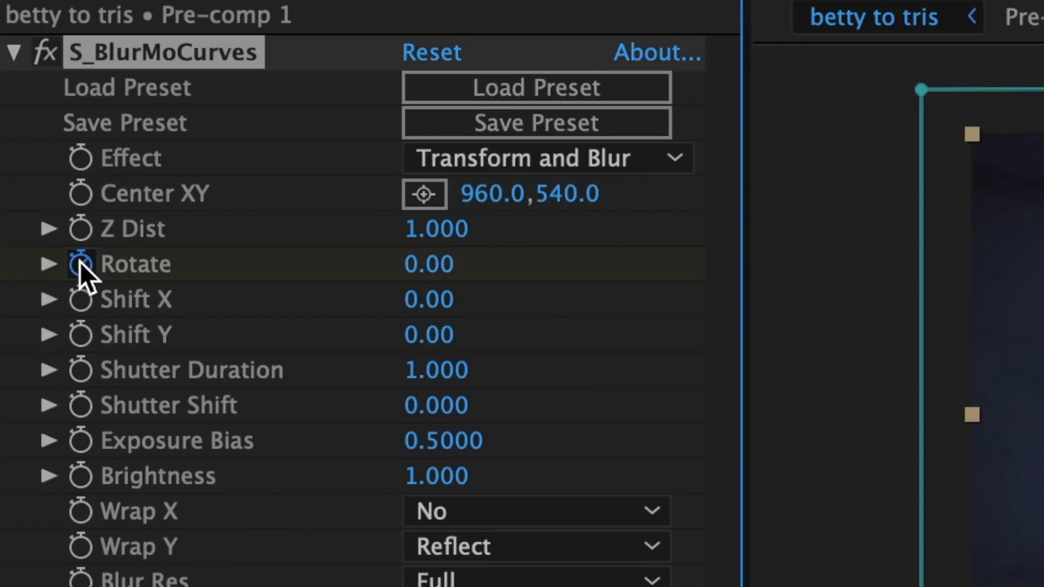
{"action": "left_click", "coordinate": [81, 299]}
{"action": "key", "text": "o"}
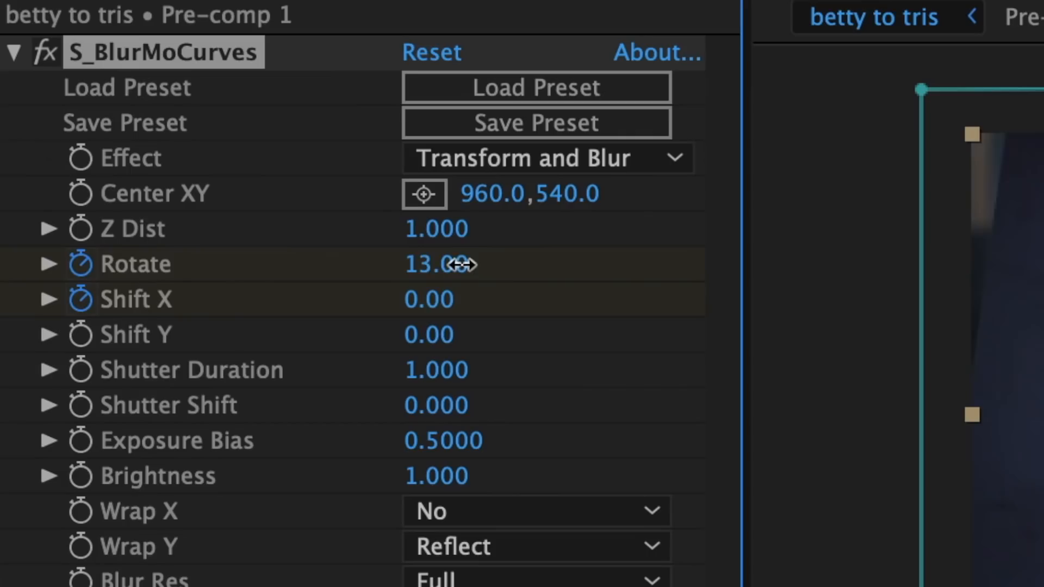
{"action": "left_click_drag", "start_coordinate": [459, 265], "coordinate": [817, 347]}
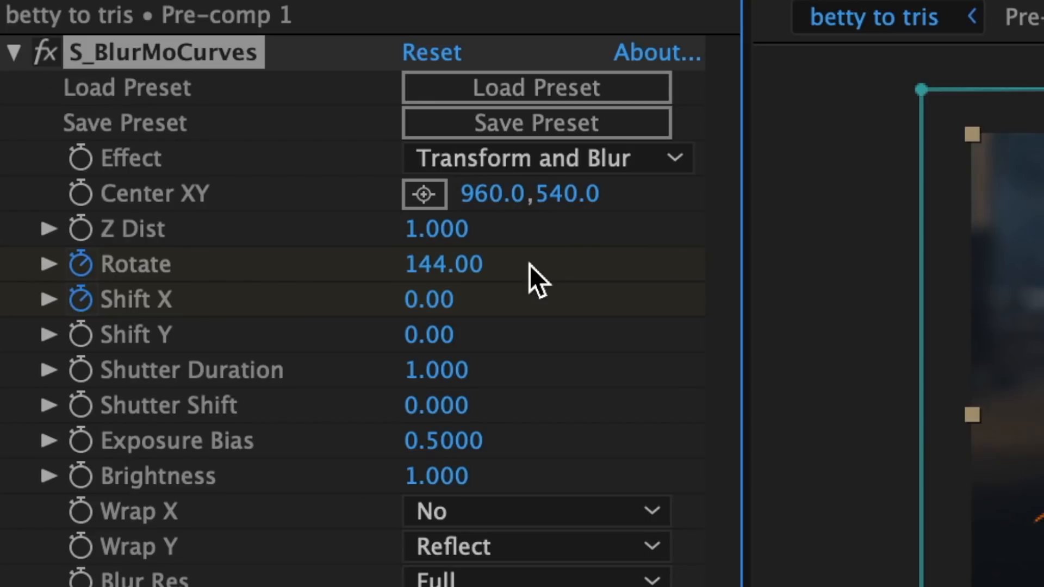
{"action": "left_click_drag", "start_coordinate": [438, 300], "coordinate": [396, 312]}
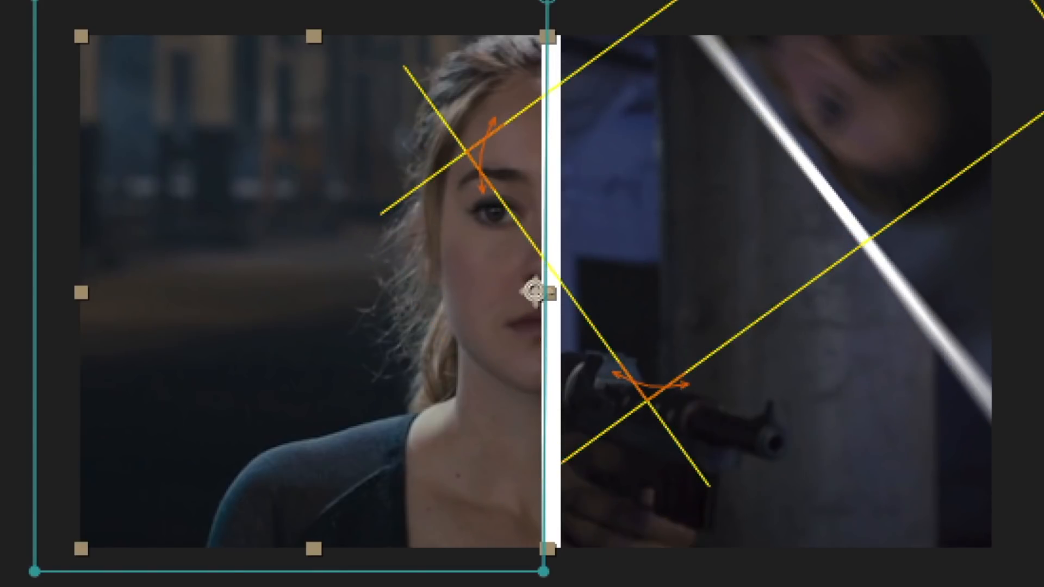
Reveal the upper Pre-comp 1's keyframes and apply Easy Ease to all Rotate and Shift X keyframes.
{"action": "key", "text": "u"}
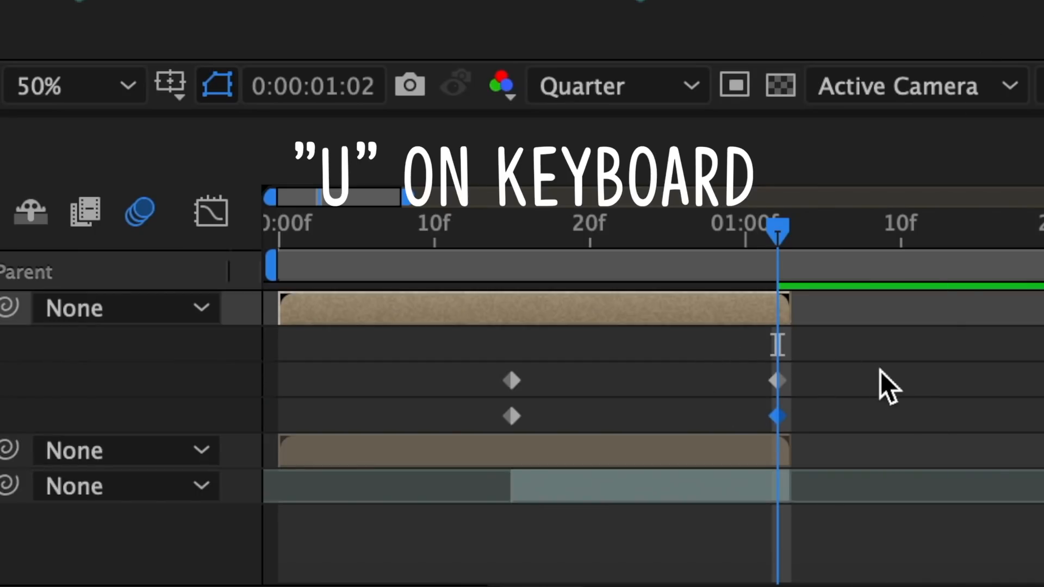
{"action": "left_click_drag", "start_coordinate": [880, 369], "coordinate": [506, 430]}
{"action": "right_click", "coordinate": [513, 422]}
{"action": "mouse_move", "coordinate": [567, 586]}
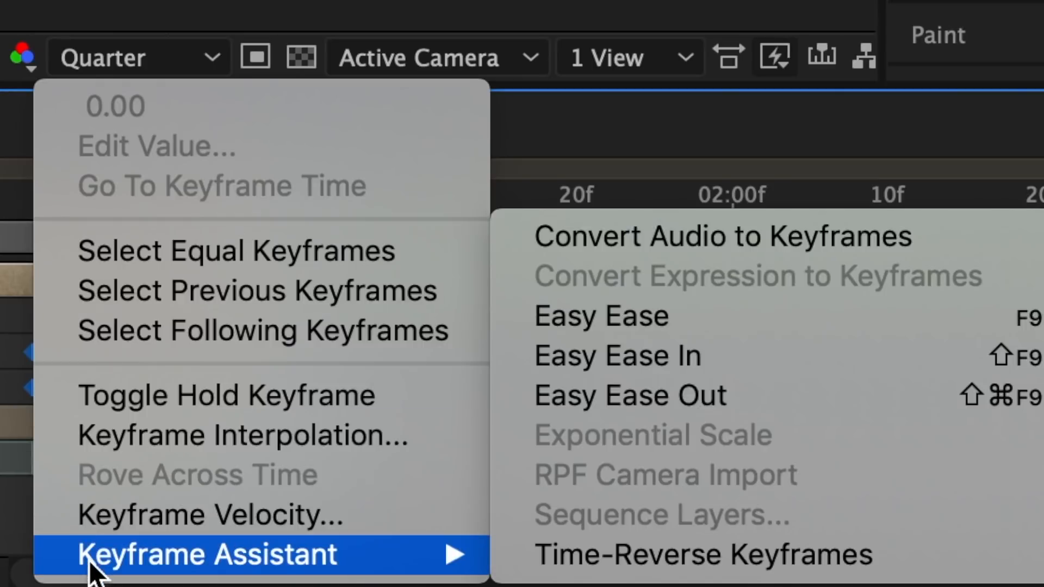
{"action": "left_click", "coordinate": [570, 314]}
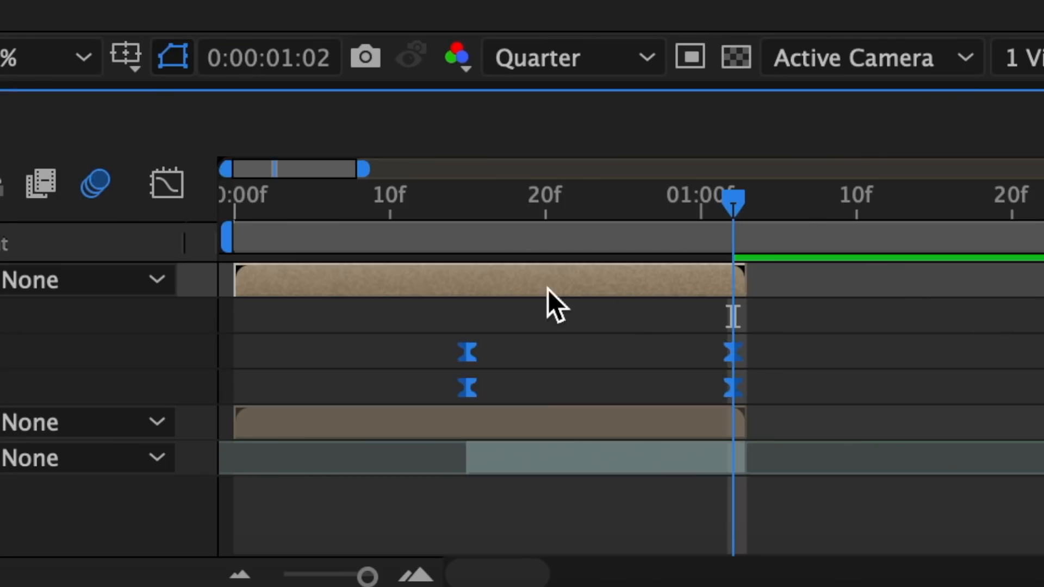
Reshape the value curve of the upper Pre-comp 1's Rotate so it rises steeply at the first keyframe and eases long into the last.
{"action": "left_click", "coordinate": [468, 353]}
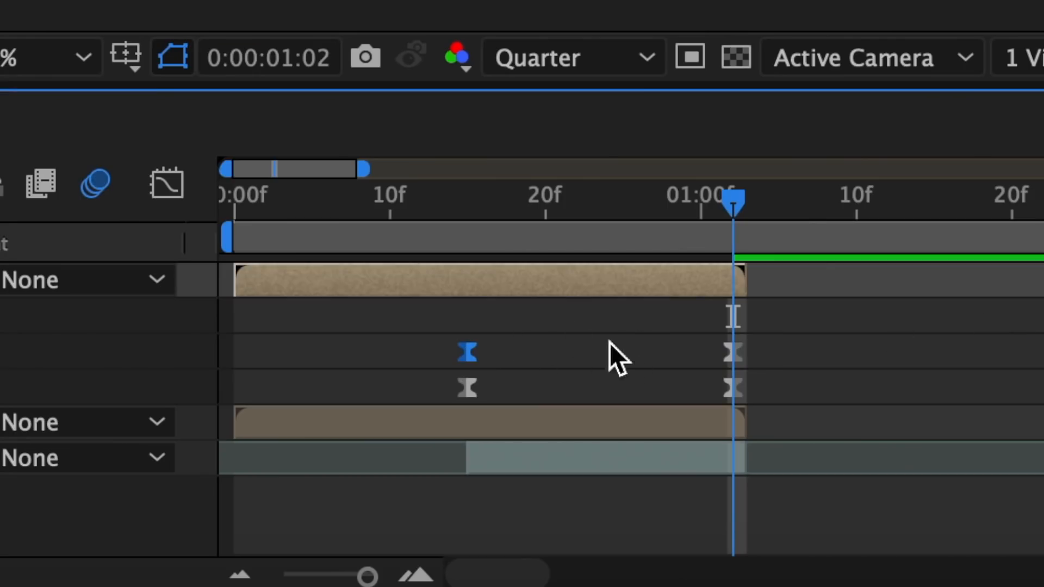
{"action": "left_click", "coordinate": [163, 180]}
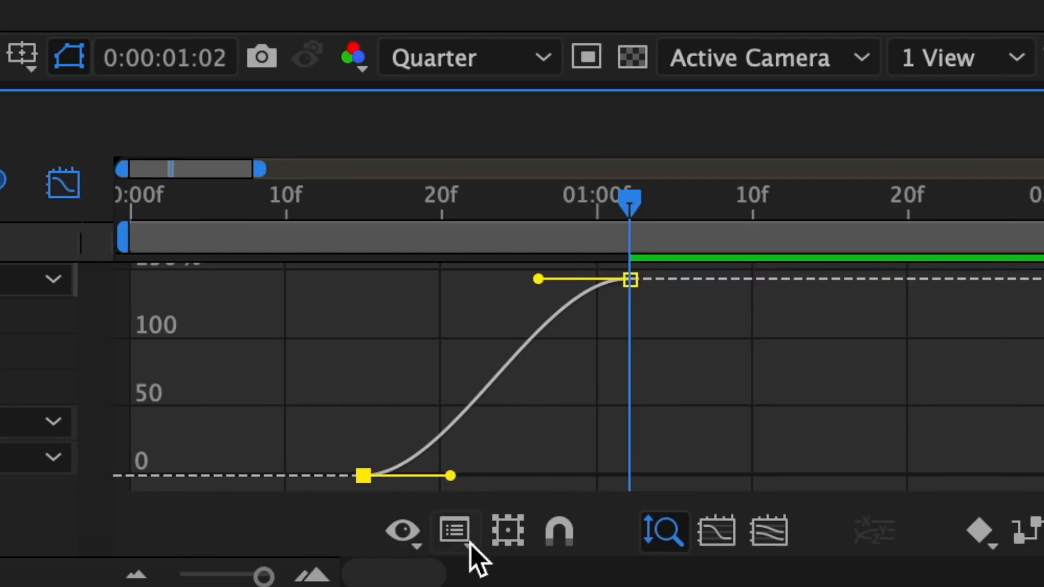
{"action": "left_click", "coordinate": [461, 536]}
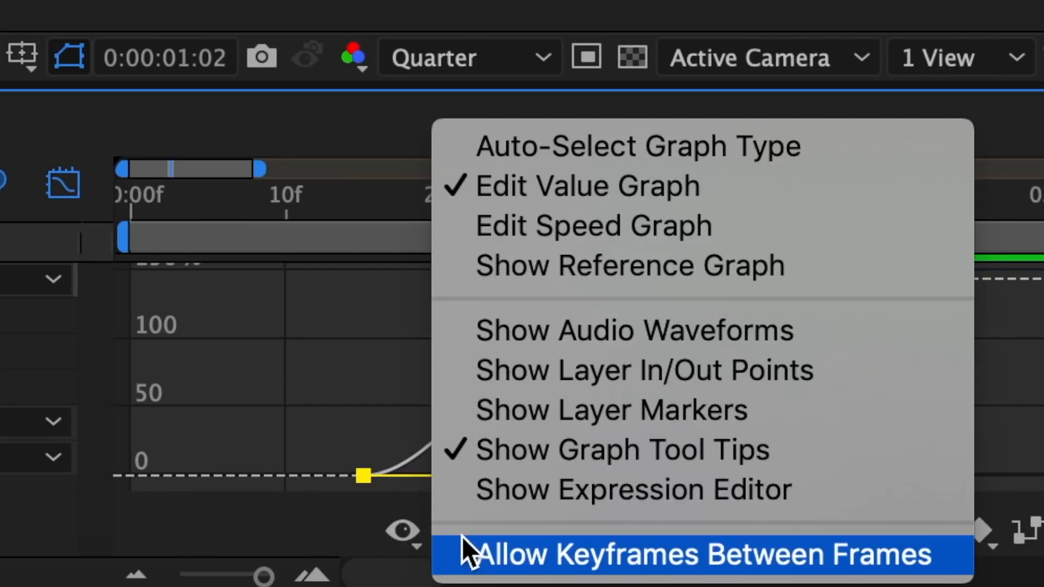
{"action": "left_click", "coordinate": [606, 191]}
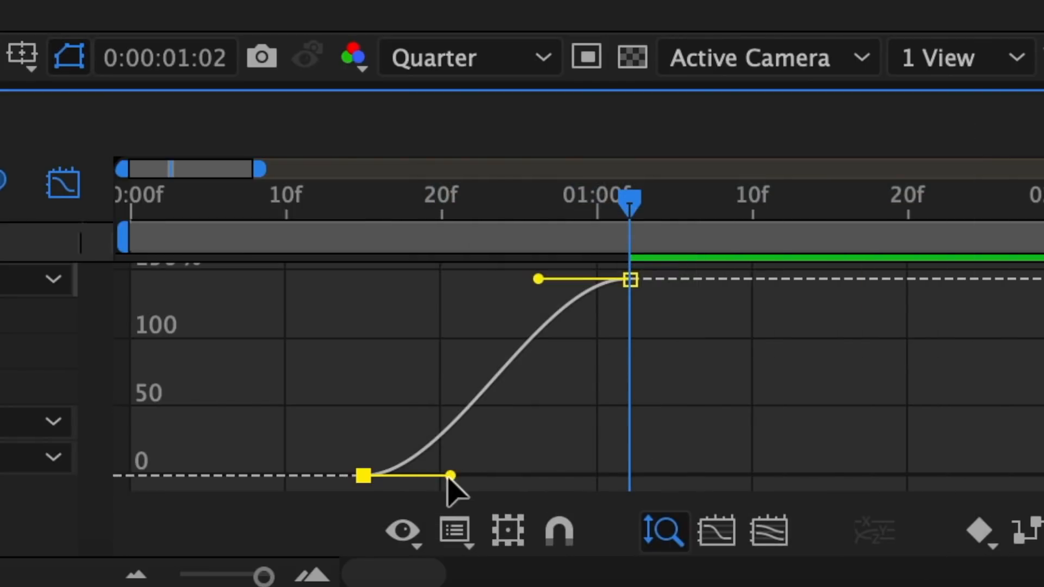
{"action": "left_click_drag", "start_coordinate": [451, 476], "coordinate": [313, 337]}
{"action": "left_click_drag", "start_coordinate": [538, 279], "coordinate": [427, 267]}
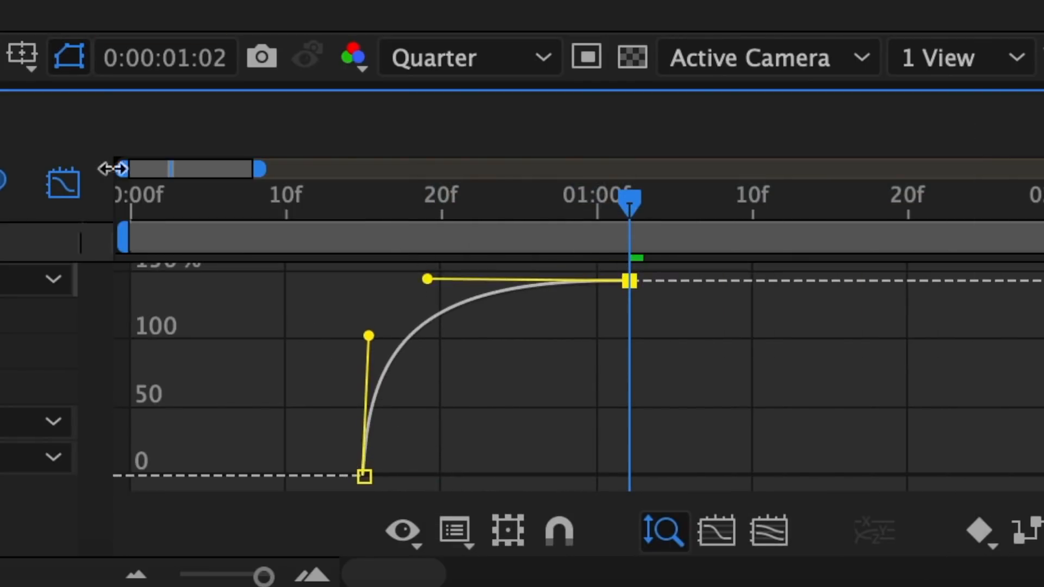
Give the upper Pre-comp 1's Shift X value curve the same steep start and long ease into its last keyframe.
{"action": "key", "text": "shift+F3"}
{"action": "left_click", "coordinate": [166, 185]}
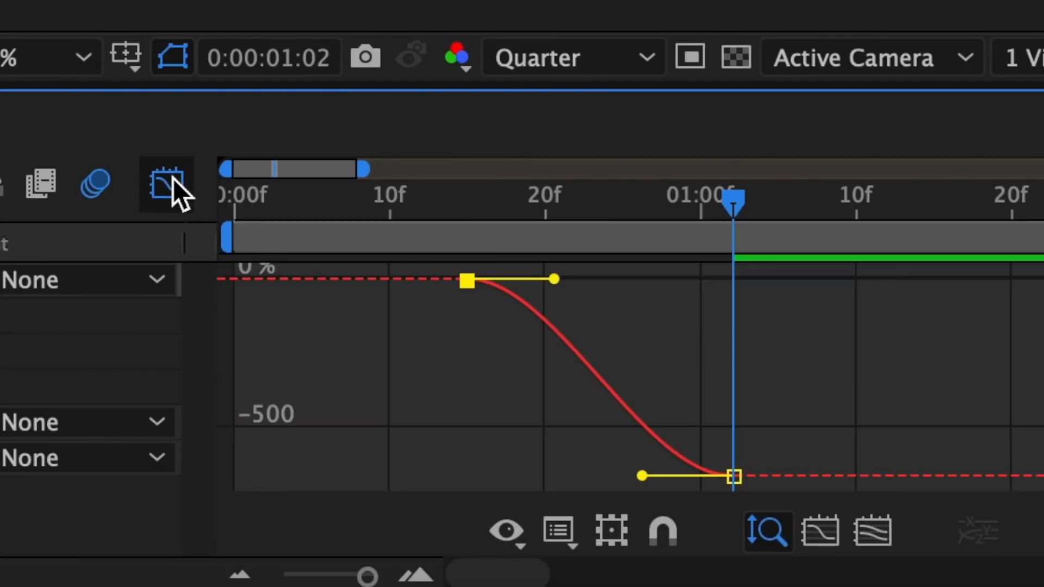
{"action": "left_click_drag", "start_coordinate": [450, 279], "coordinate": [435, 466]}
{"action": "left_click_drag", "start_coordinate": [539, 475], "coordinate": [433, 474]}
Keyframe Rotate and Shift X of the lower Pre-comp 1 at frame 15, and at 0:00:01:02 set Rotate to 144 and Shift X to about 700.
{"action": "left_click", "coordinate": [521, 309]}
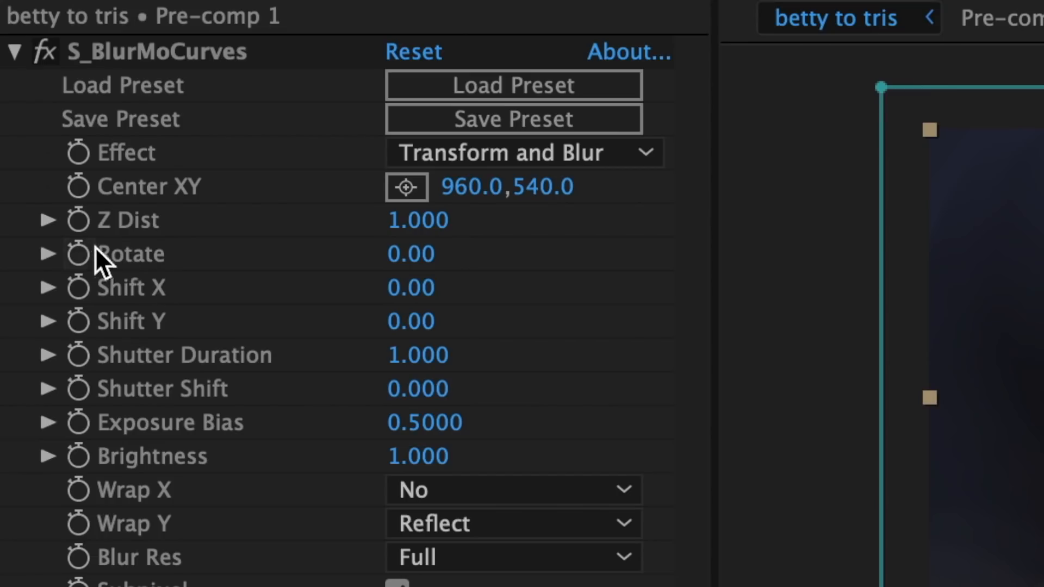
{"action": "left_click", "coordinate": [80, 254]}
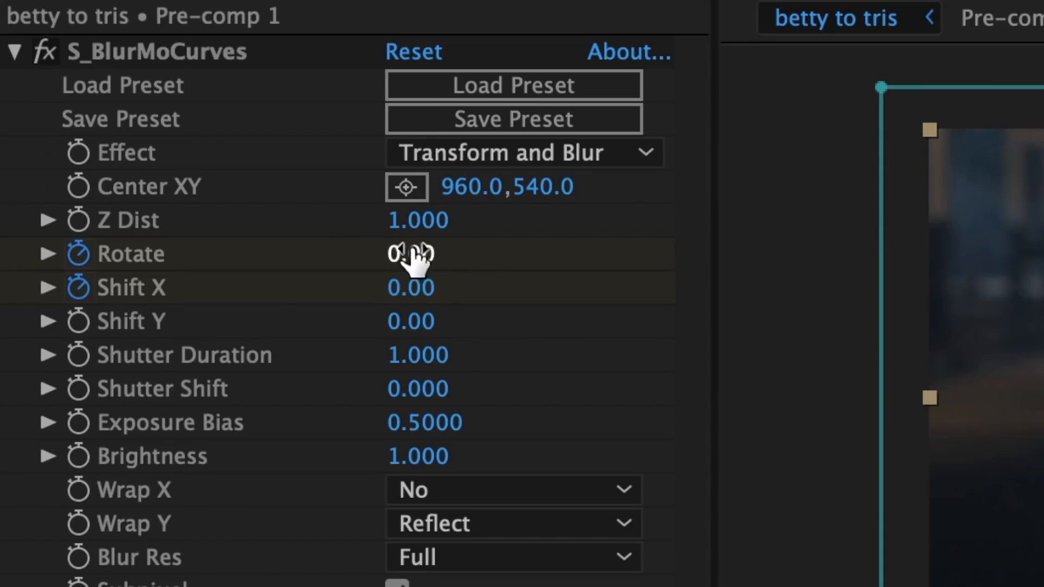
{"action": "left_click", "coordinate": [414, 254]}
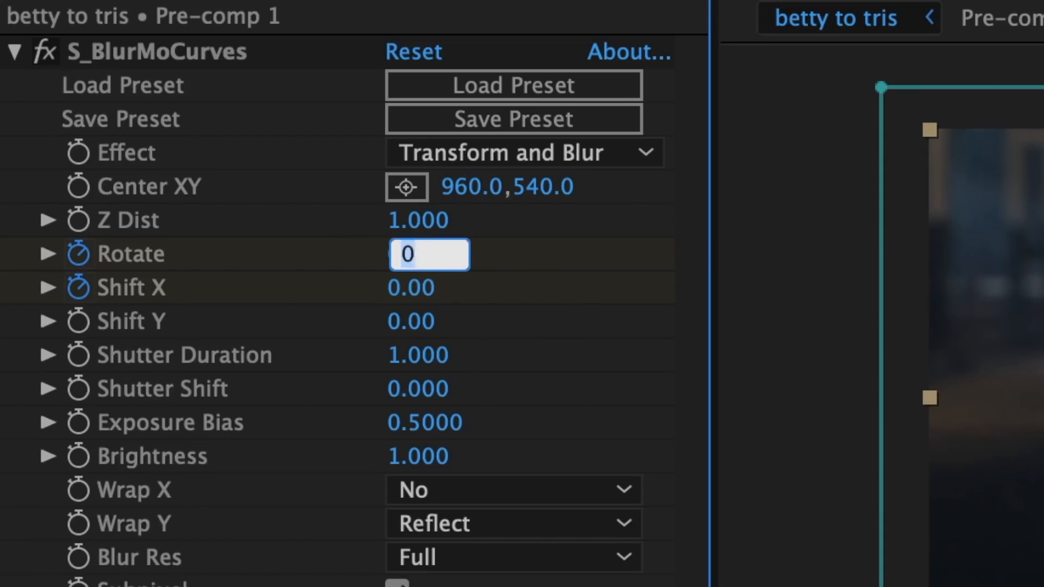
{"action": "type", "text": "144"}
{"action": "key", "text": "Return"}
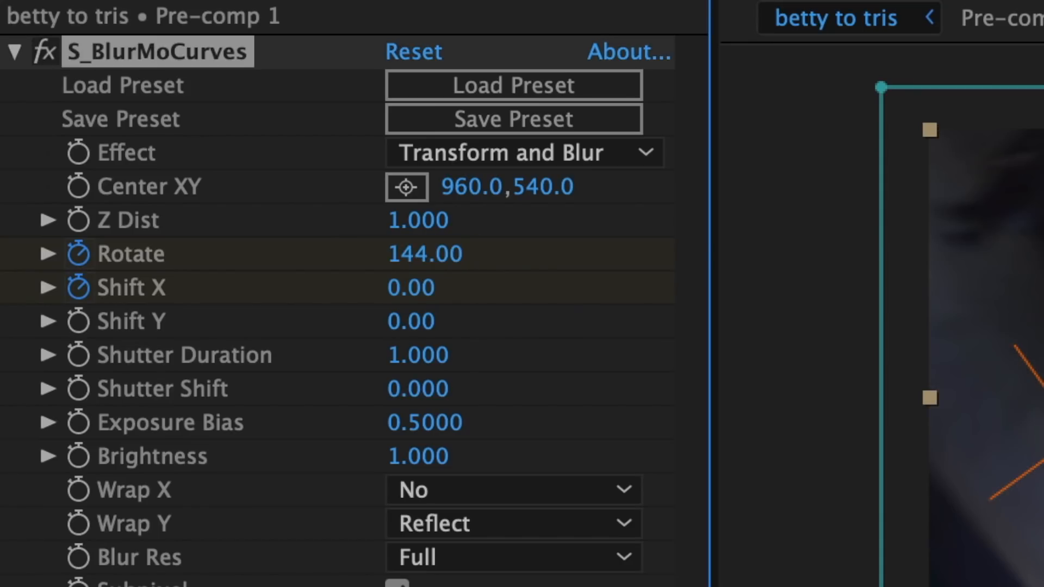
{"action": "left_click_drag", "start_coordinate": [438, 279], "coordinate": [540, 288]}
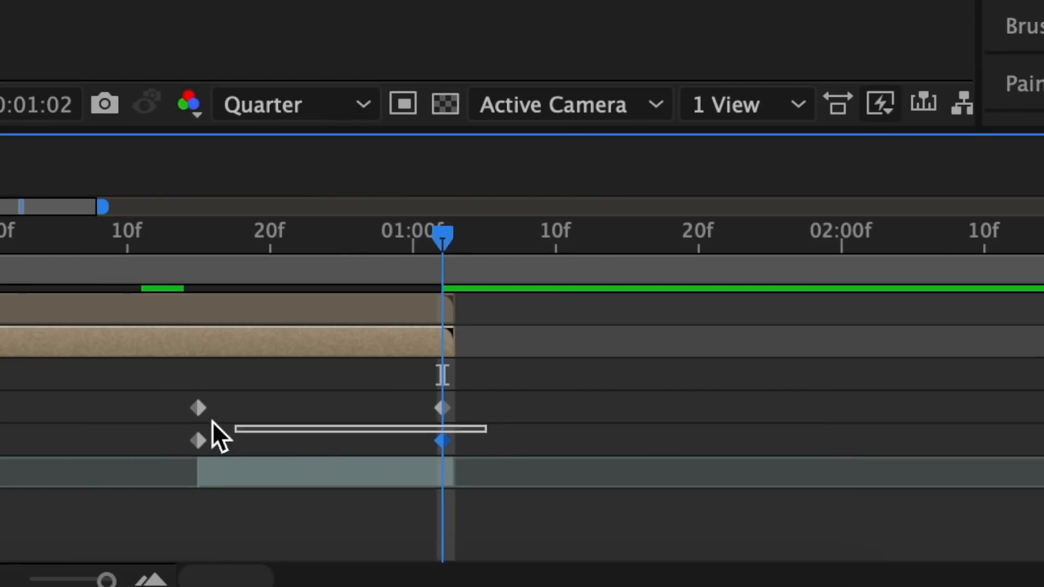
Apply Easy Ease to all Rotate and Shift X keyframes of the lower Pre-comp 1.
{"action": "left_click_drag", "start_coordinate": [212, 421], "coordinate": [189, 403]}
{"action": "right_click", "coordinate": [205, 409]}
{"action": "mouse_move", "coordinate": [350, 562]}
{"action": "left_click", "coordinate": [729, 340]}
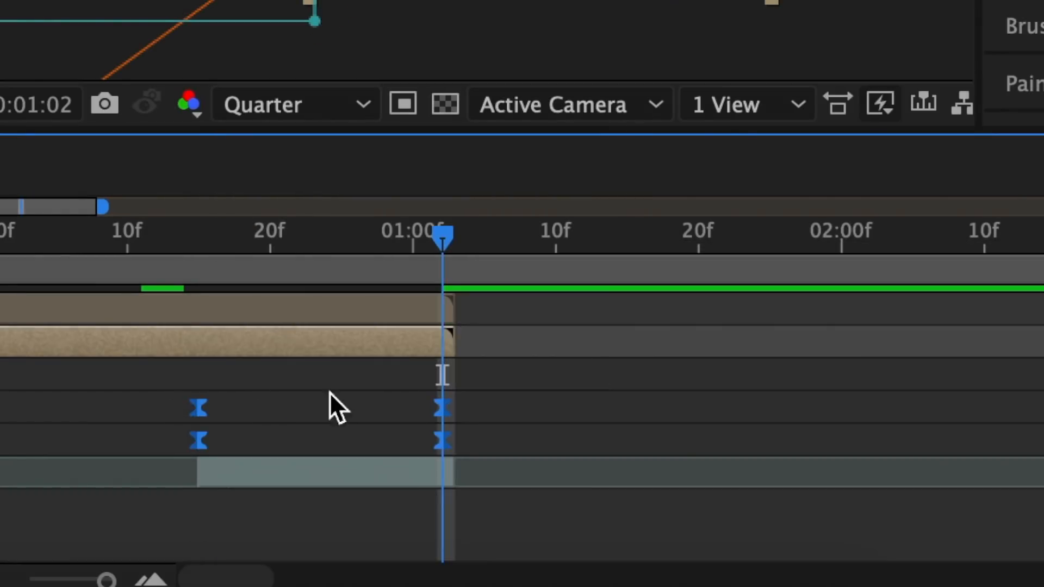
Reshape the lower Pre-comp 1's Rotate value curve to start steeply and ease long into the last keyframe.
{"action": "left_click", "coordinate": [332, 408]}
{"action": "key", "text": "shift+F3"}
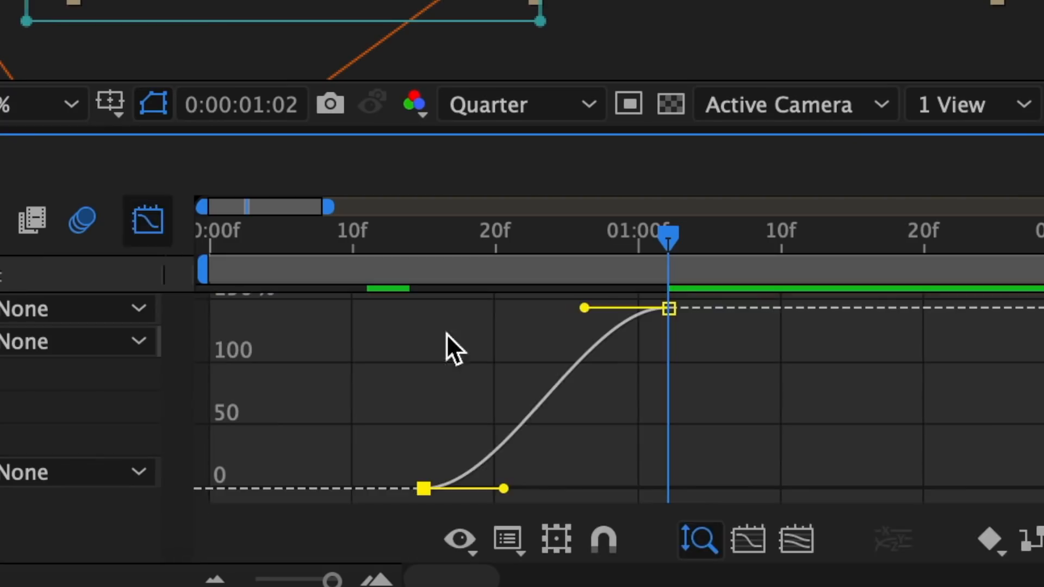
{"action": "left_click_drag", "start_coordinate": [279, 490], "coordinate": [201, 387]}
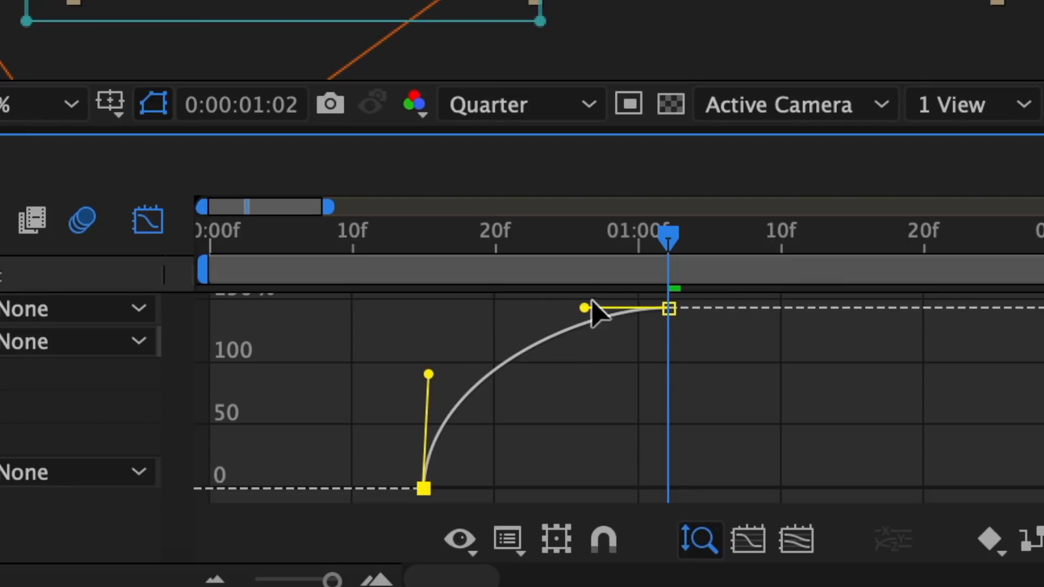
{"action": "left_click_drag", "start_coordinate": [585, 308], "coordinate": [469, 317]}
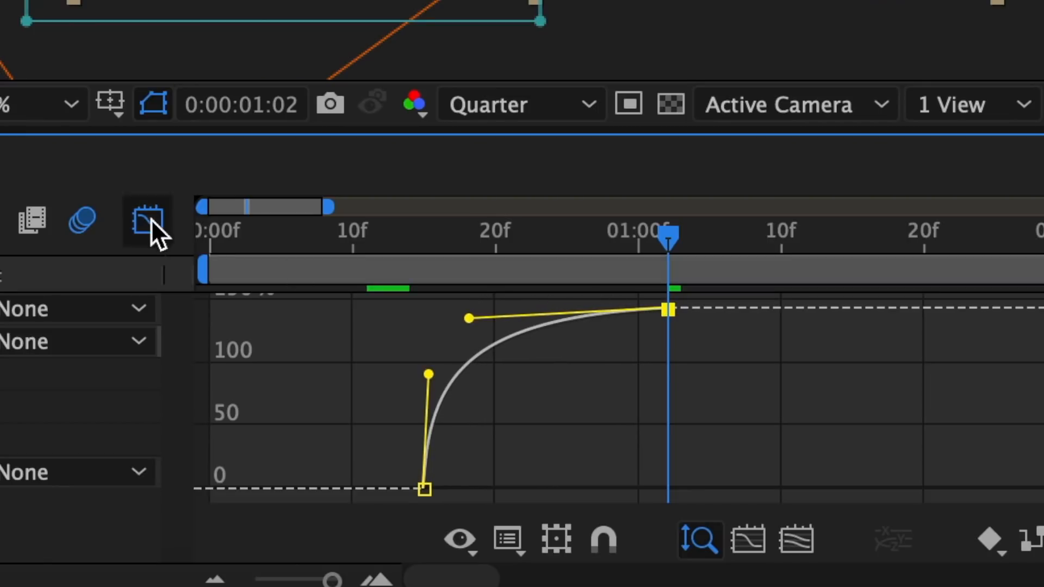
Reshape the lower Pre-comp 1's Shift X value curve with a steep start and a long ease into the last keyframe.
{"action": "left_click", "coordinate": [150, 220]}
{"action": "left_click", "coordinate": [423, 440]}
{"action": "left_click", "coordinate": [149, 220]}
{"action": "left_click_drag", "start_coordinate": [503, 488], "coordinate": [433, 368]}
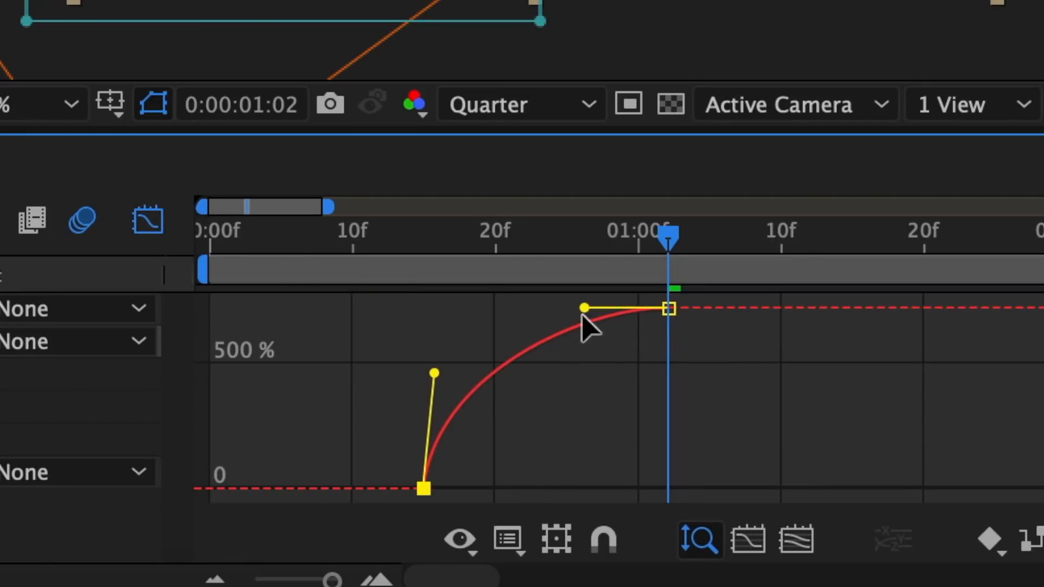
{"action": "left_click_drag", "start_coordinate": [584, 308], "coordinate": [493, 308]}
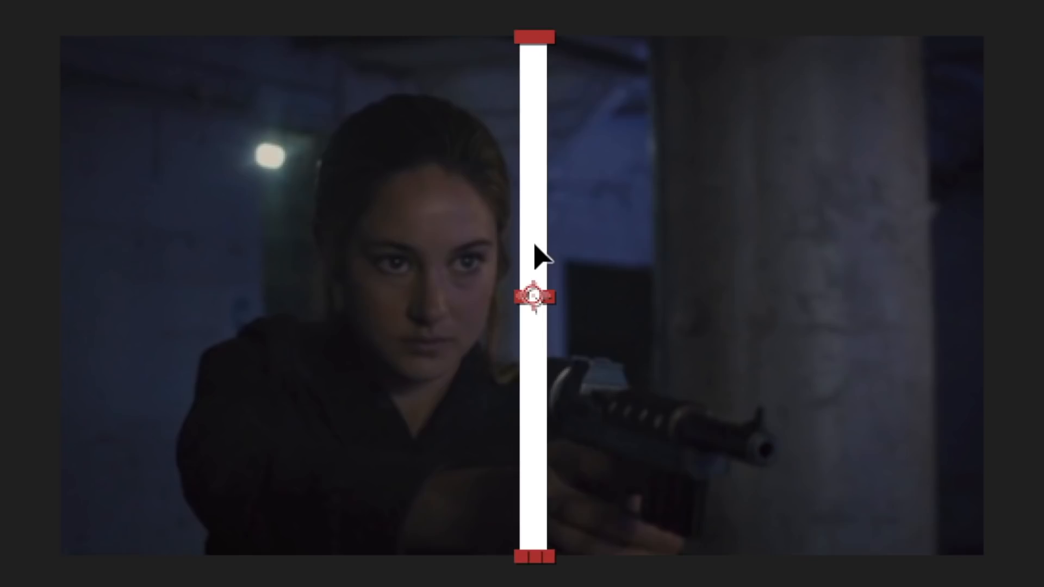
Nudge the white divider solid sideways near the frame's centre in Pre-comp 1 and return to the betty to tris composition.
{"action": "left_click_drag", "start_coordinate": [600, 187], "coordinate": [595, 187]}
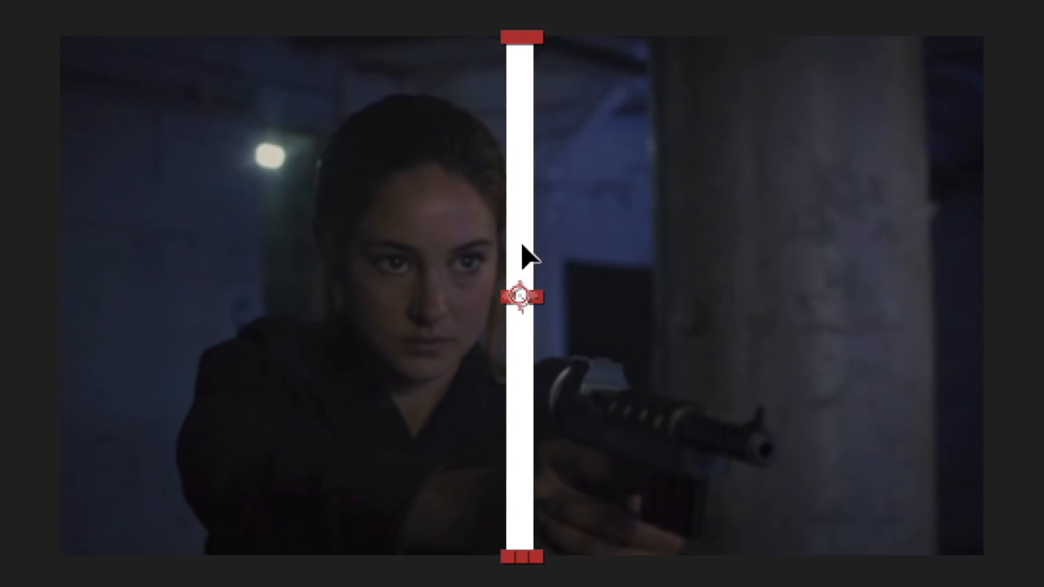
{"action": "left_click_drag", "start_coordinate": [522, 246], "coordinate": [549, 248]}
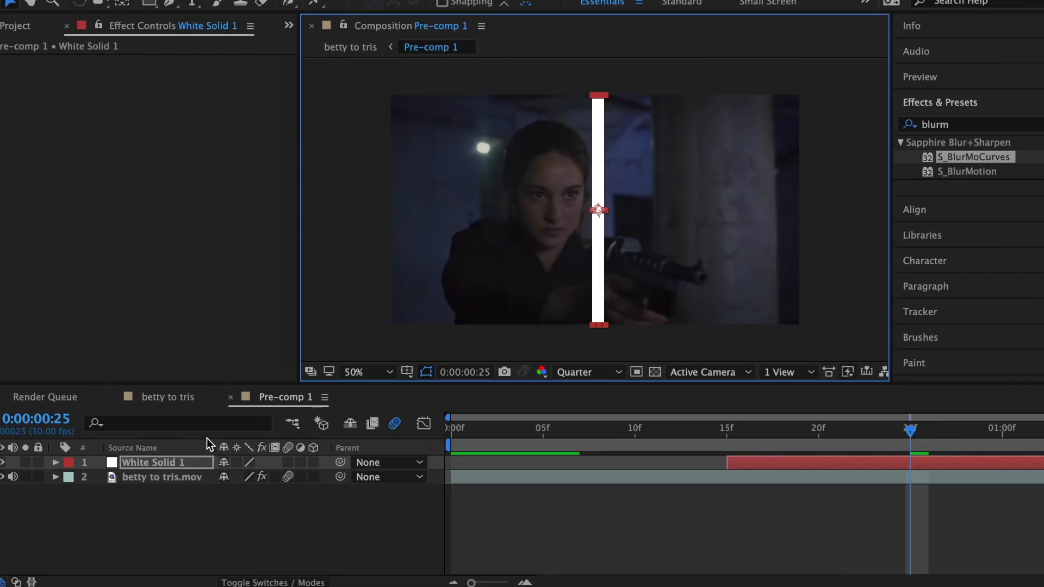
{"action": "left_click", "coordinate": [172, 402]}
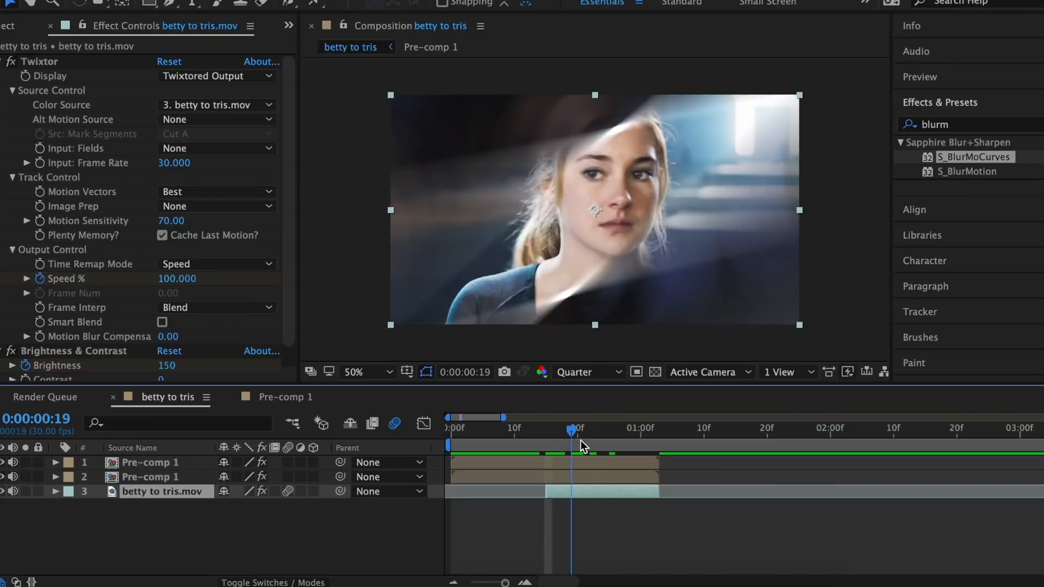
Apply S_BlurMoCurves to the betty to tris.mov layer and set both Wrap X and Wrap Y to Tile.
{"action": "left_click", "coordinate": [584, 438]}
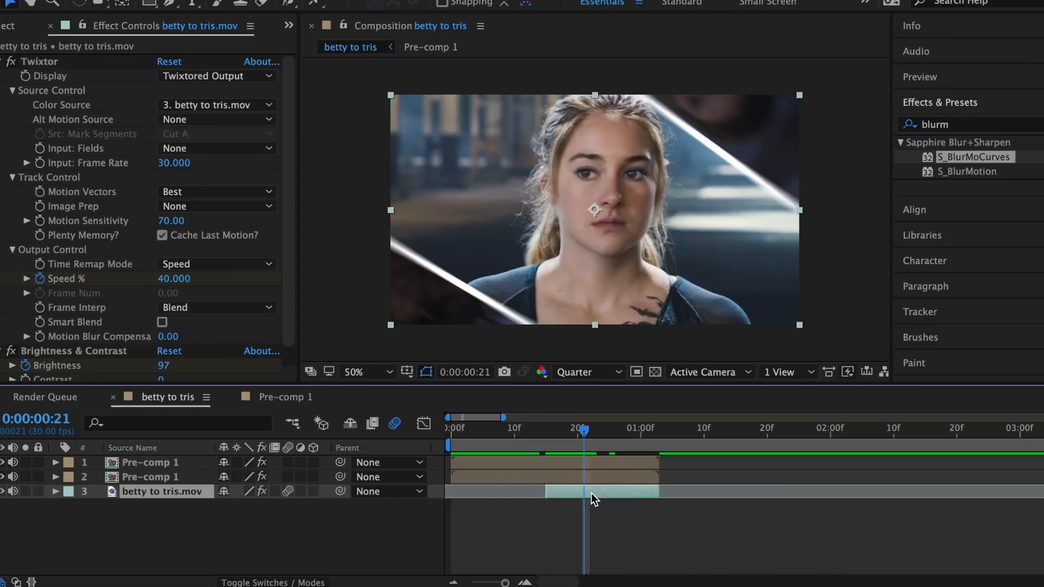
{"action": "left_click_drag", "start_coordinate": [960, 157], "coordinate": [615, 489]}
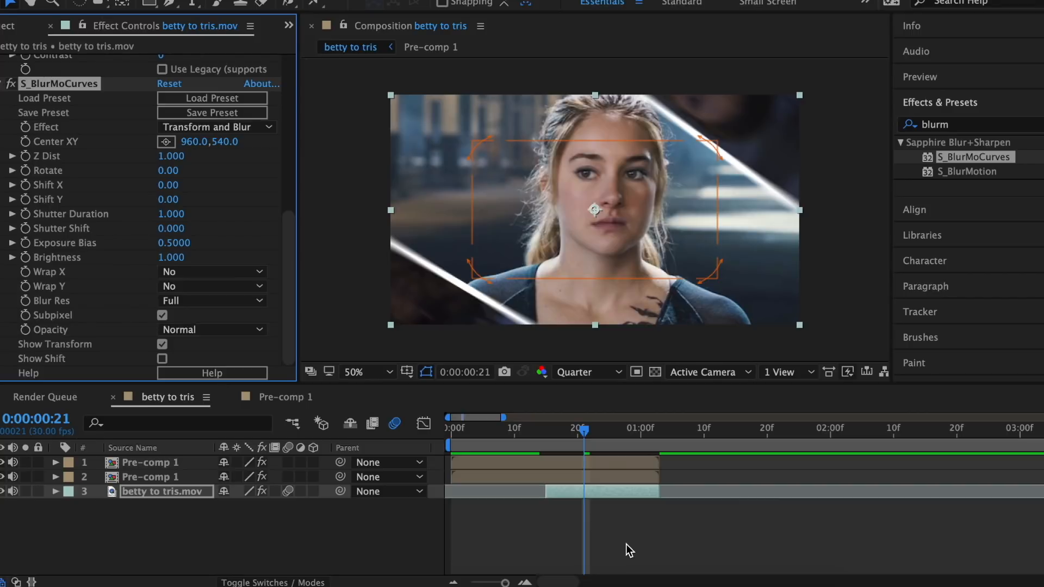
{"action": "left_click", "coordinate": [212, 271]}
{"action": "left_click", "coordinate": [210, 302]}
{"action": "left_click", "coordinate": [212, 286]}
{"action": "left_click", "coordinate": [210, 318]}
Keyframe Shift Y of betty to tris.mov at 0:00:00:22 and set it to 530 at 0:00:01:02.
{"action": "key", "text": "Page_Down"}
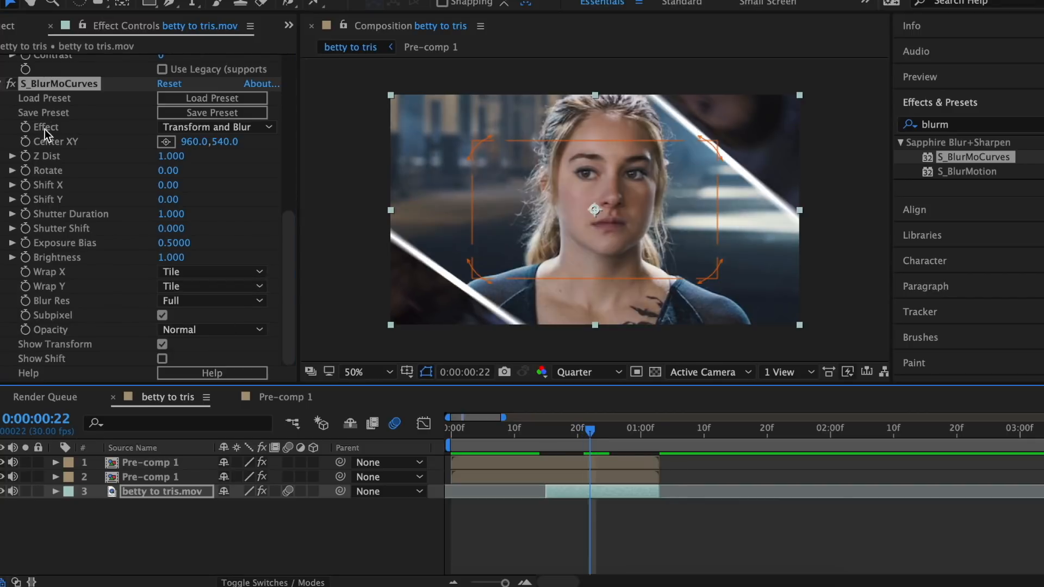
{"action": "left_click", "coordinate": [654, 449]}
{"action": "left_click_drag", "start_coordinate": [168, 199], "coordinate": [213, 198]}
Apply Easy Ease to the Shift Y keyframes of betty to tris.mov and steepen the value curve toward the last keyframe.
{"action": "key", "text": "u"}
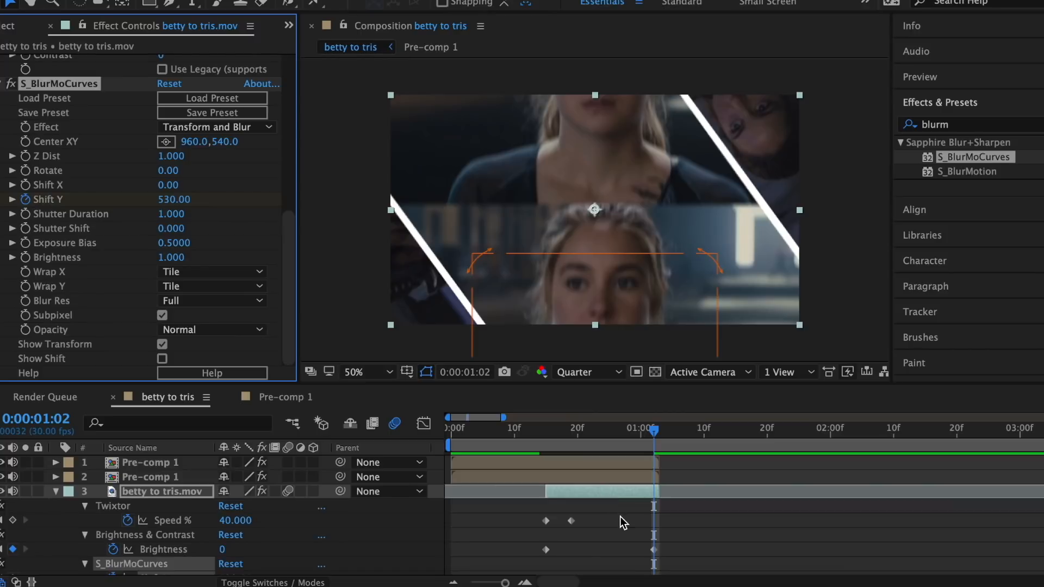
{"action": "scroll", "coordinate": [609, 544], "scroll_direction": "down", "scroll_amount": 1}
{"action": "right_click", "coordinate": [591, 568]}
{"action": "mouse_move", "coordinate": [620, 573]}
{"action": "left_click", "coordinate": [811, 489]}
{"action": "left_click", "coordinate": [424, 423]}
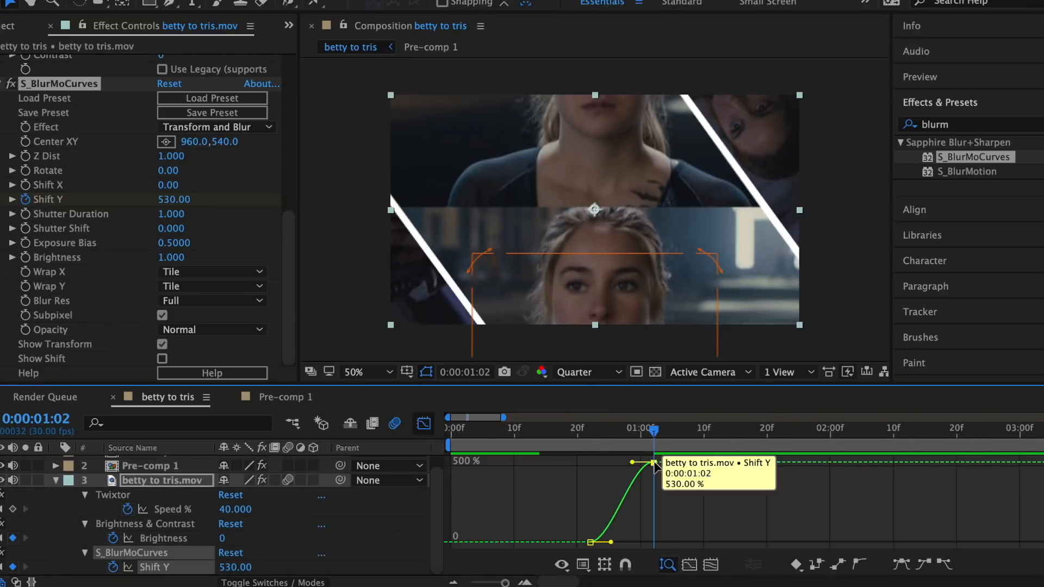
{"action": "left_click_drag", "start_coordinate": [632, 463], "coordinate": [651, 513]}
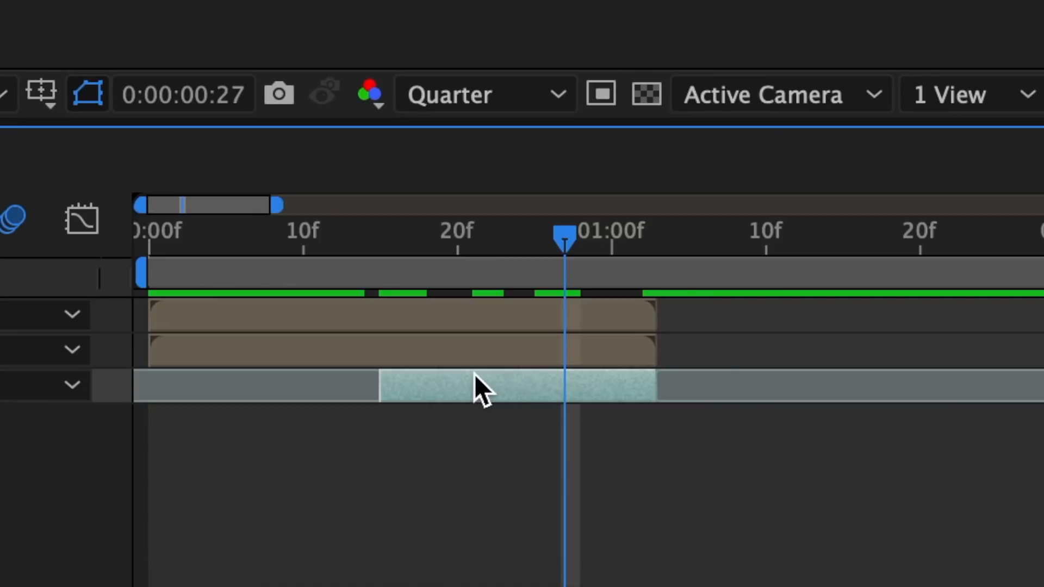
Pre-compose betty to tris.mov as betty to tris.mov Comp 1, moving all attributes, and enable 3D and motion blur on the new layer.
{"action": "right_click", "coordinate": [503, 379]}
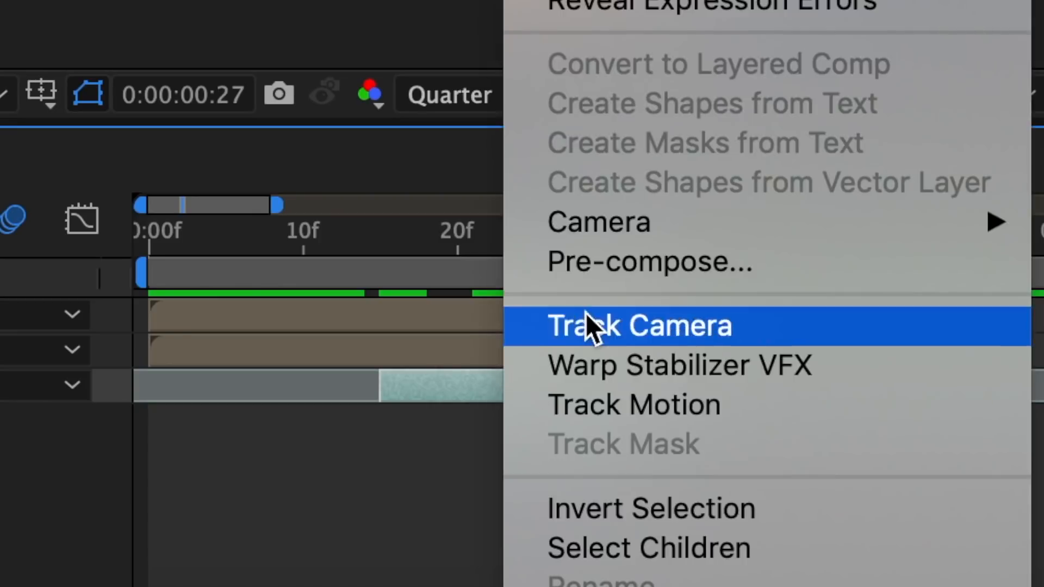
{"action": "left_click", "coordinate": [608, 270]}
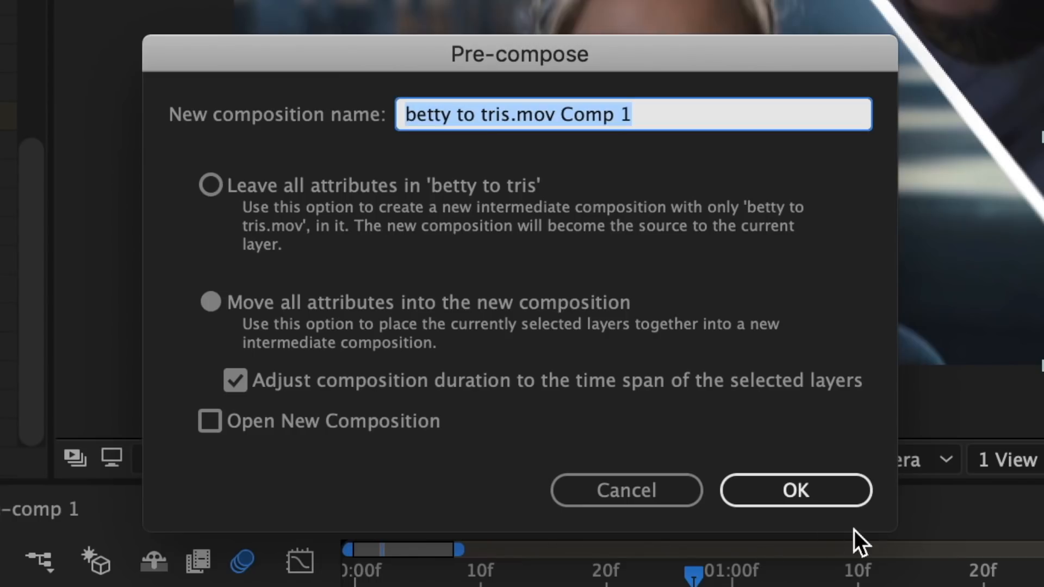
{"action": "left_click", "coordinate": [804, 492]}
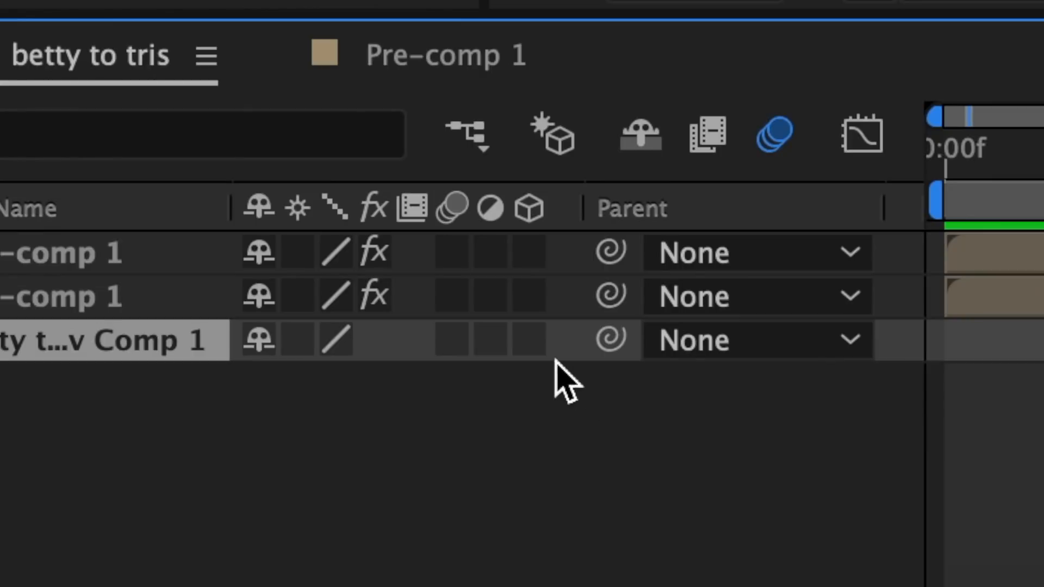
{"action": "left_click", "coordinate": [529, 340]}
{"action": "left_click", "coordinate": [451, 340]}
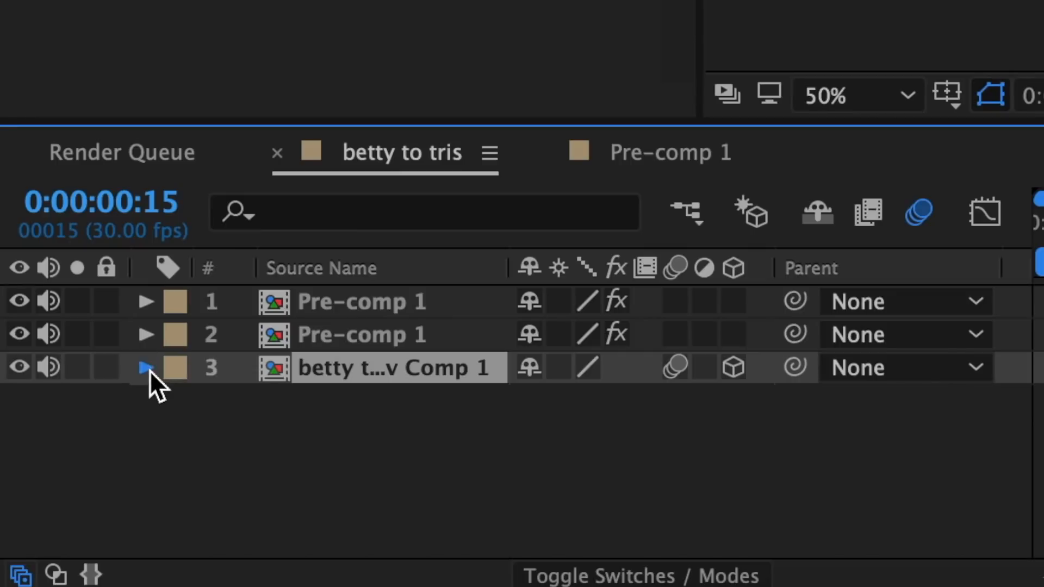
Add Scale, X Rotation and Y Rotation keyframes to betty to tris.mov Comp 1 at 0:00:00:15.
{"action": "left_click", "coordinate": [149, 367]}
{"action": "left_click", "coordinate": [180, 400]}
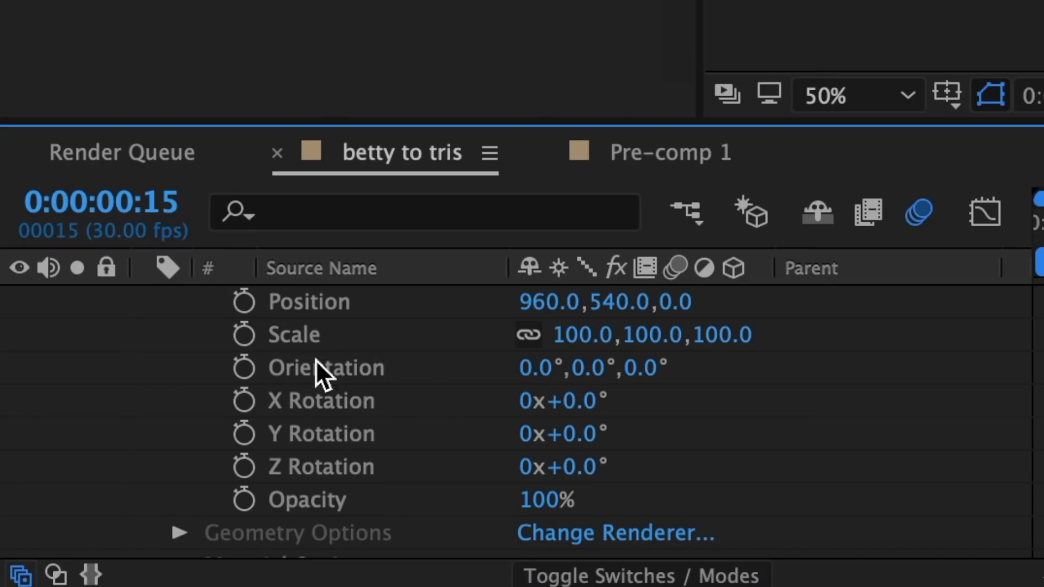
{"action": "left_click", "coordinate": [246, 334]}
{"action": "left_click", "coordinate": [247, 399]}
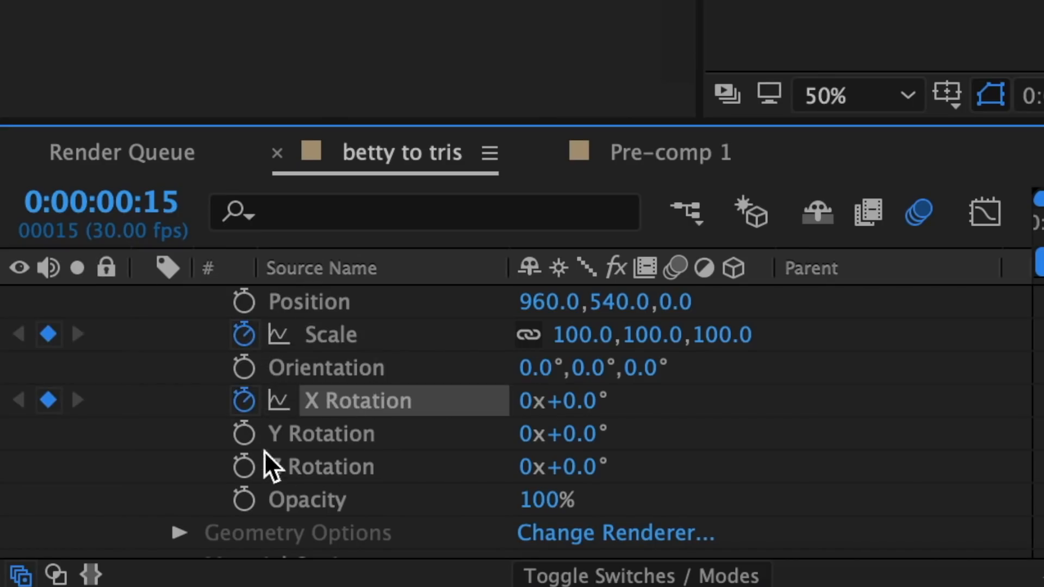
{"action": "left_click", "coordinate": [243, 434]}
{"action": "scroll", "coordinate": [699, 392], "scroll_direction": "up", "scroll_amount": 1}
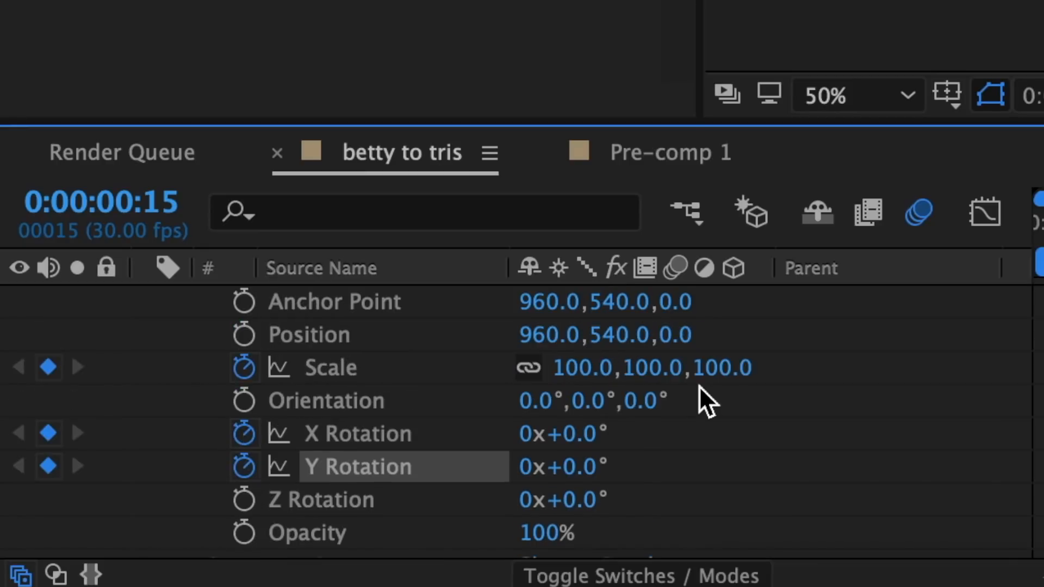
Set the 0:00:00:15 keyframe values of betty to tris.mov Comp 1 to 60% Scale, -71° X Rotation and 46° Y Rotation.
{"action": "left_click", "coordinate": [585, 368]}
{"action": "type", "text": "60"}
{"action": "key", "text": "Return"}
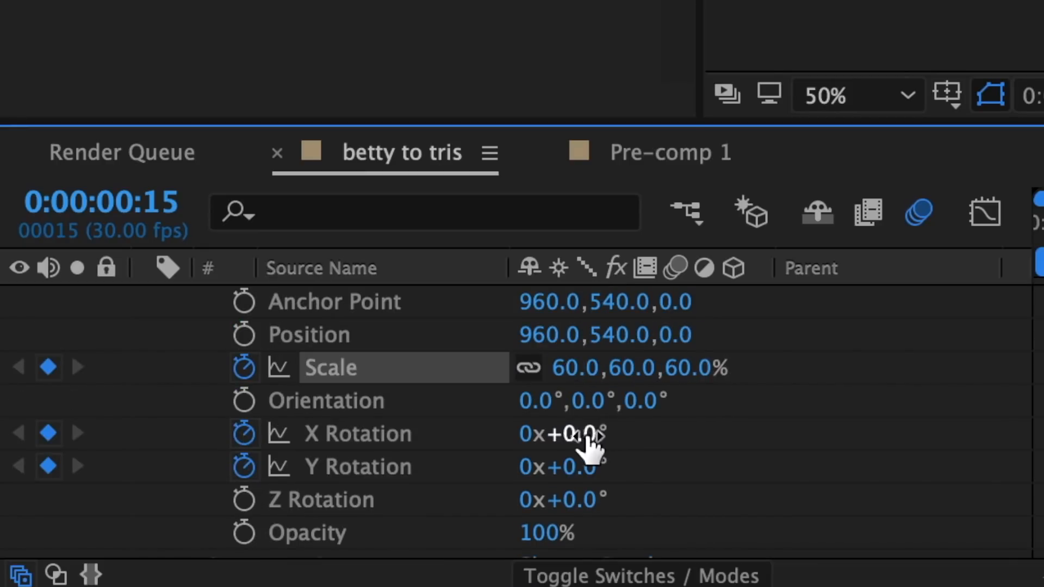
{"action": "left_click_drag", "start_coordinate": [586, 435], "coordinate": [550, 437]}
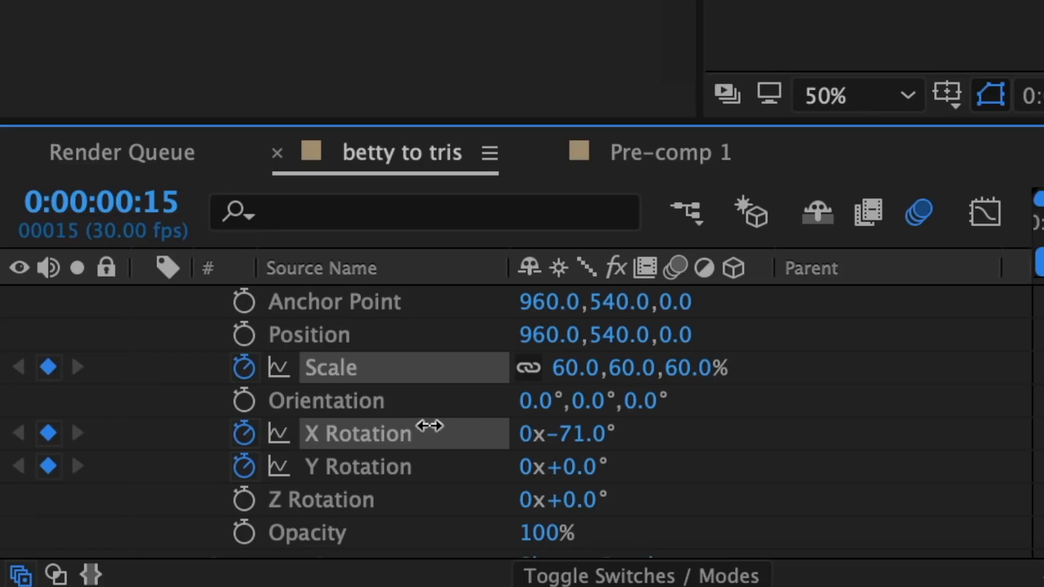
{"action": "left_click_drag", "start_coordinate": [430, 426], "coordinate": [430, 426]}
{"action": "left_click_drag", "start_coordinate": [584, 469], "coordinate": [605, 471]}
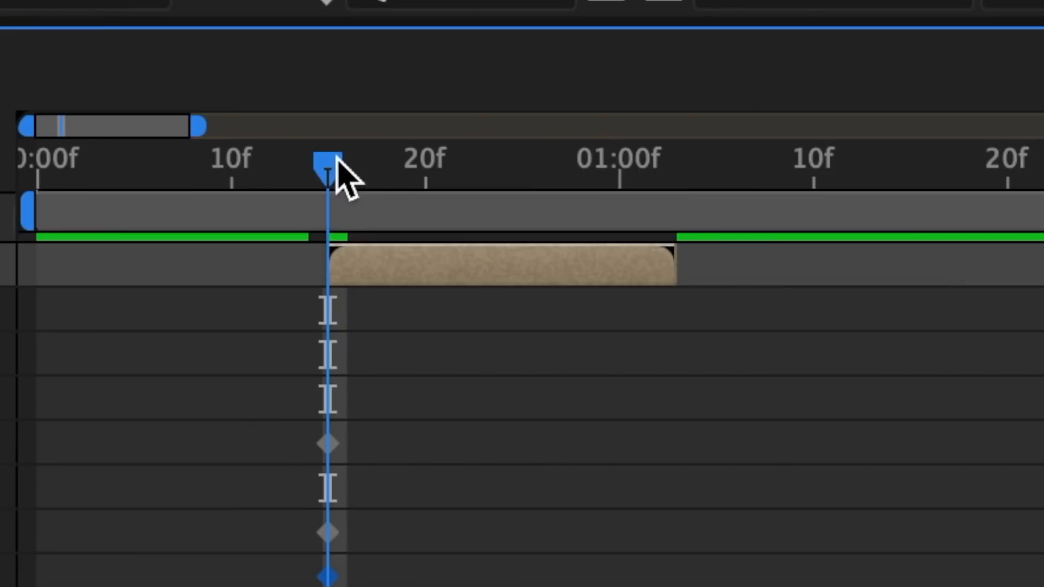
Add Scale, X Rotation and Y Rotation keyframes to betty to tris.mov Comp 1 at 0:00:00:28.
{"action": "left_click_drag", "start_coordinate": [338, 175], "coordinate": [604, 212]}
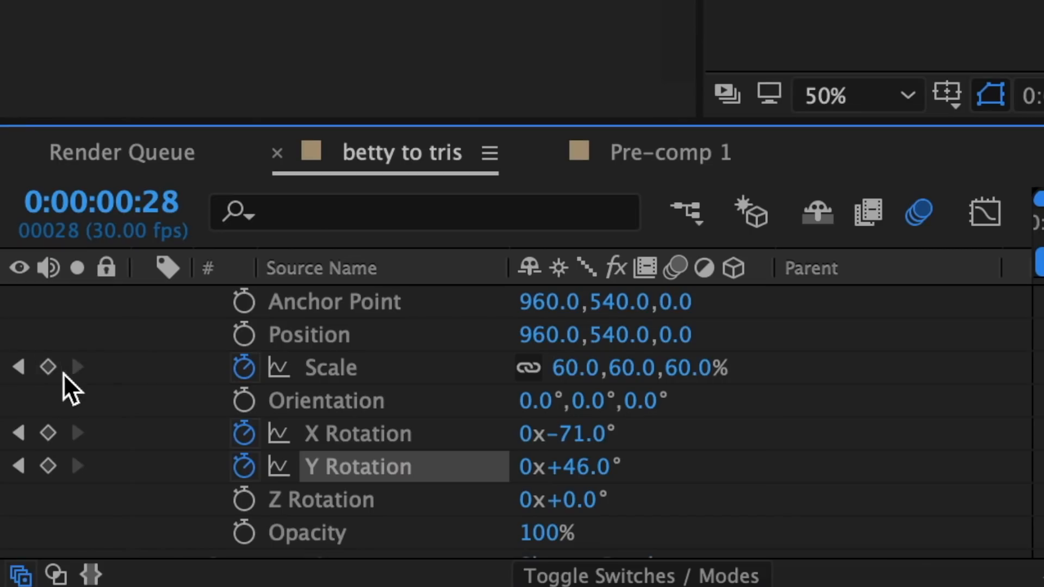
{"action": "left_click", "coordinate": [48, 367]}
{"action": "left_click", "coordinate": [48, 433]}
{"action": "left_click", "coordinate": [50, 466]}
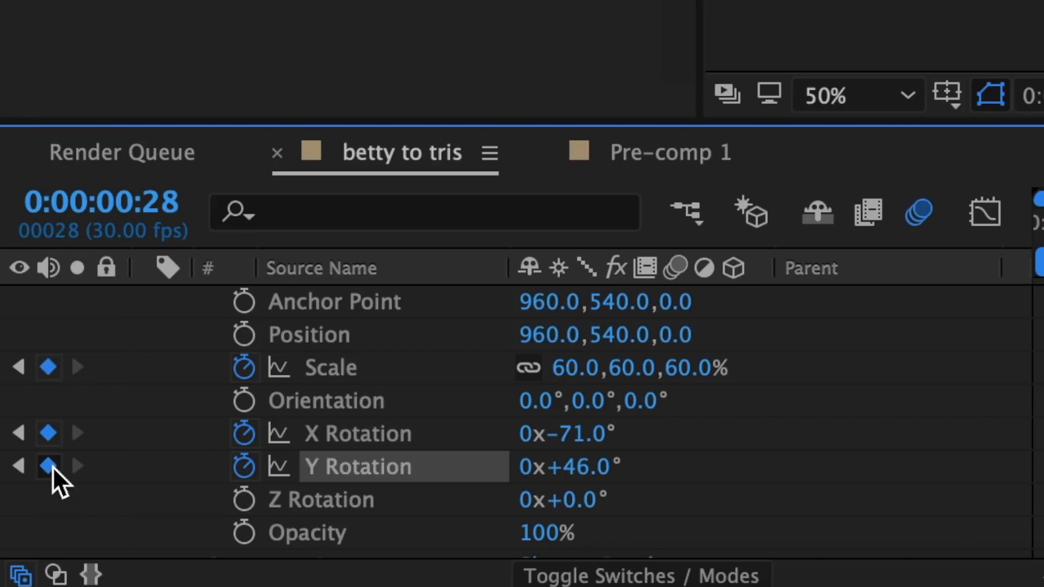
Set Scale to 100% and both X Rotation and Y Rotation to 0° at 0:00:00:28.
{"action": "left_click", "coordinate": [571, 368]}
{"action": "type", "text": "1"}
{"action": "key", "text": "Return"}
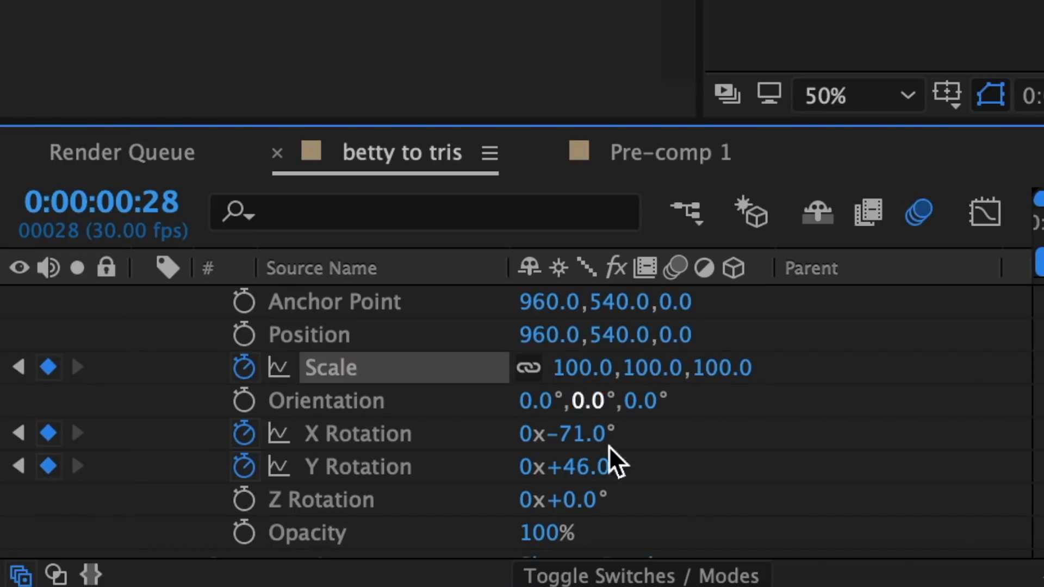
{"action": "left_click", "coordinate": [576, 433]}
{"action": "type", "text": "0"}
{"action": "key", "text": "Return"}
{"action": "left_click", "coordinate": [585, 468]}
{"action": "type", "text": "0"}
{"action": "key", "text": "Return"}
Apply Easy Ease to all Scale, X Rotation and Y Rotation keyframes of betty to tris.mov Comp 1.
{"action": "left_click_drag", "start_coordinate": [389, 485], "coordinate": [136, 346]}
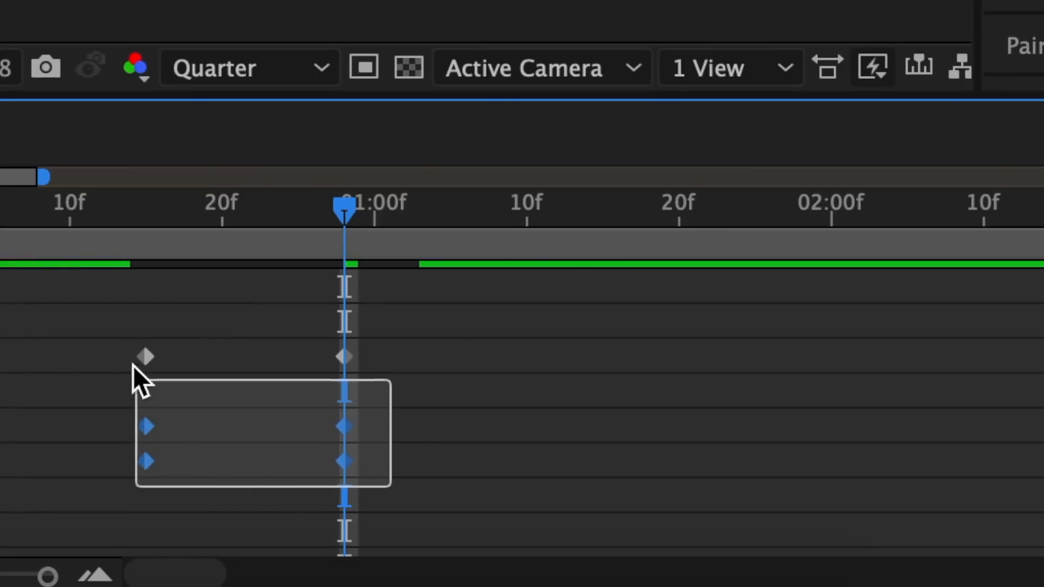
{"action": "right_click", "coordinate": [151, 347]}
{"action": "mouse_move", "coordinate": [466, 552]}
{"action": "left_click", "coordinate": [820, 329]}
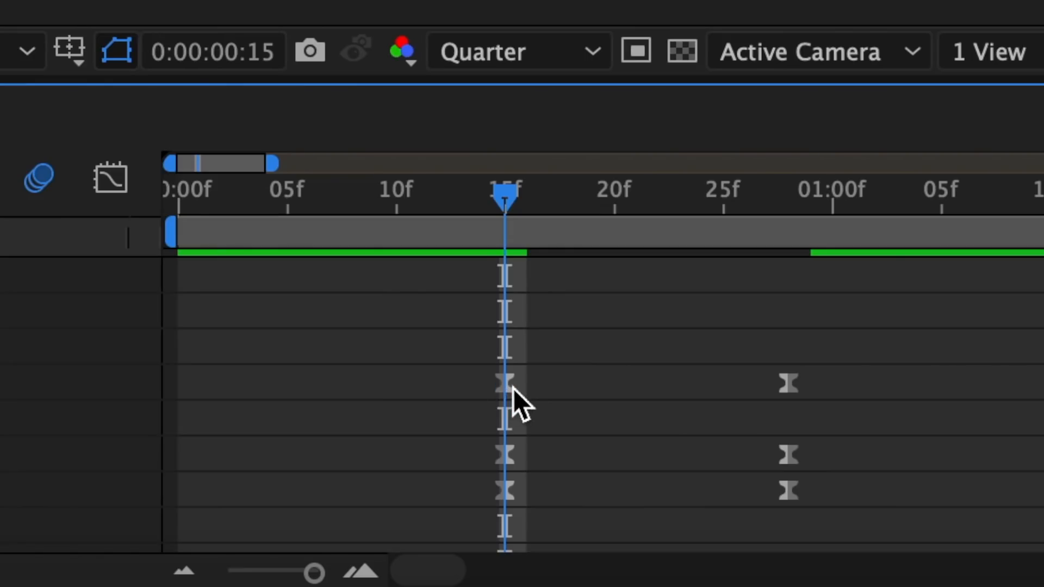
Reshape the Scale speed graph so it peaks right after the first keyframe and tapers off toward the last one.
{"action": "left_click", "coordinate": [512, 384]}
{"action": "left_click", "coordinate": [111, 179]}
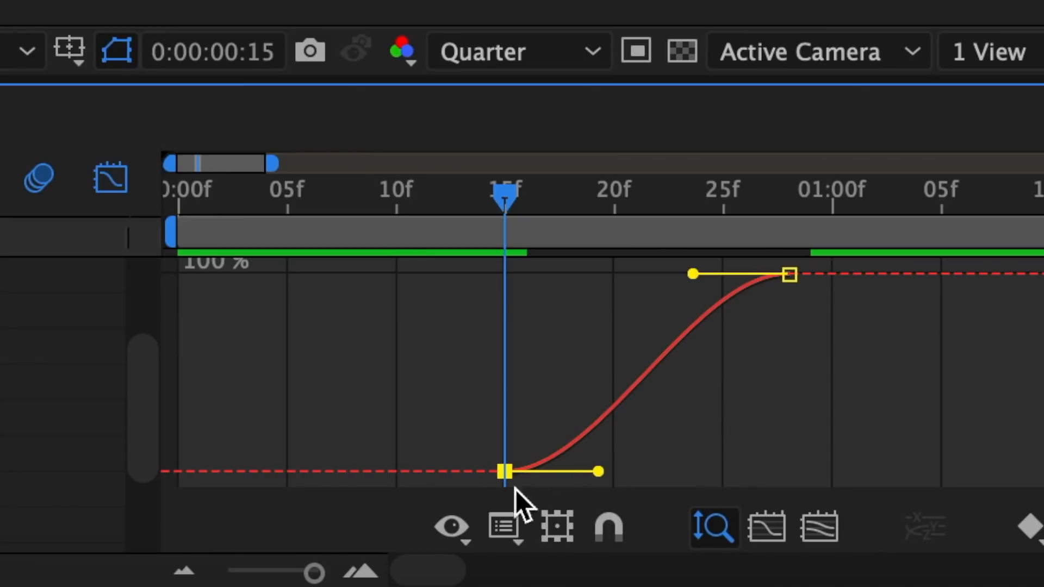
{"action": "left_click", "coordinate": [502, 528]}
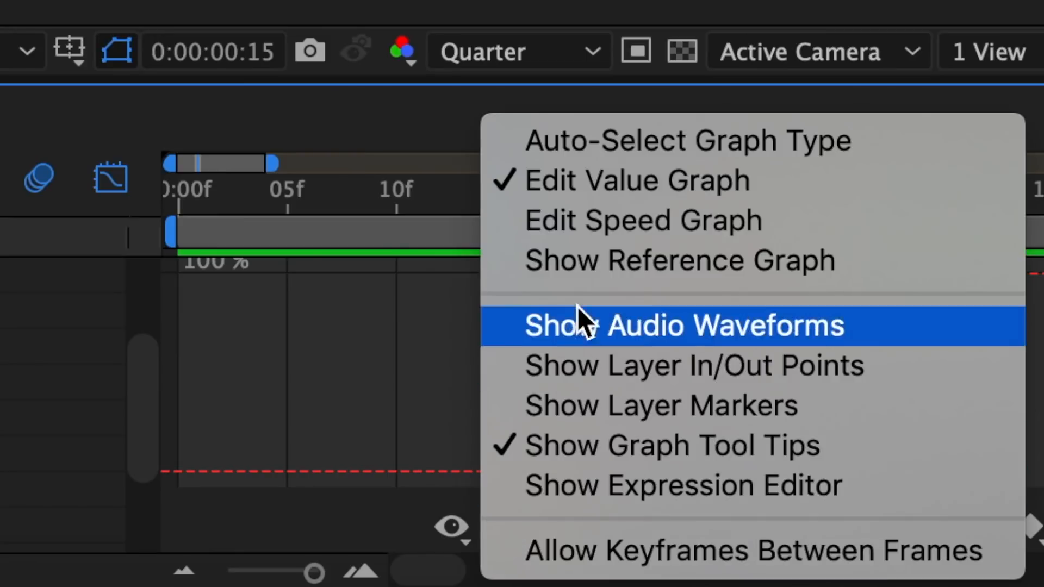
{"action": "left_click", "coordinate": [577, 226]}
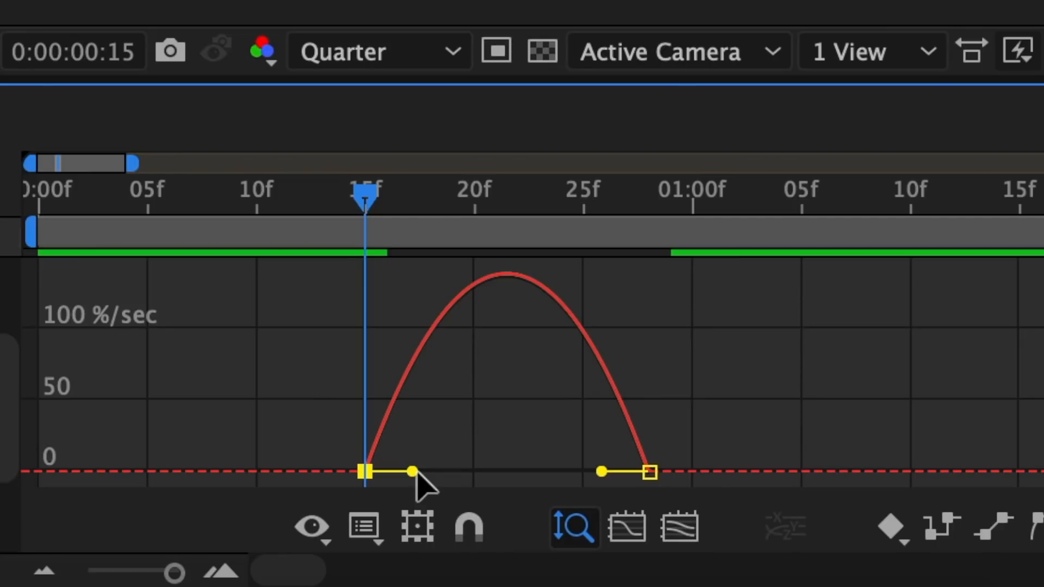
{"action": "left_click_drag", "start_coordinate": [412, 472], "coordinate": [376, 472]}
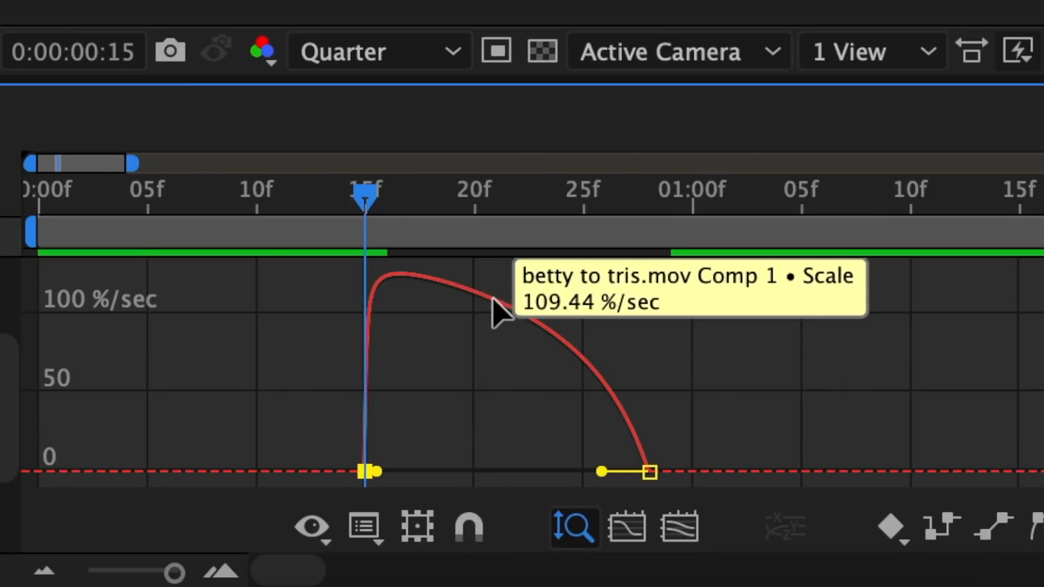
{"action": "left_click_drag", "start_coordinate": [602, 471], "coordinate": [521, 472]}
{"action": "key", "text": "Page_Up"}
{"action": "key", "text": "Page_Up"}
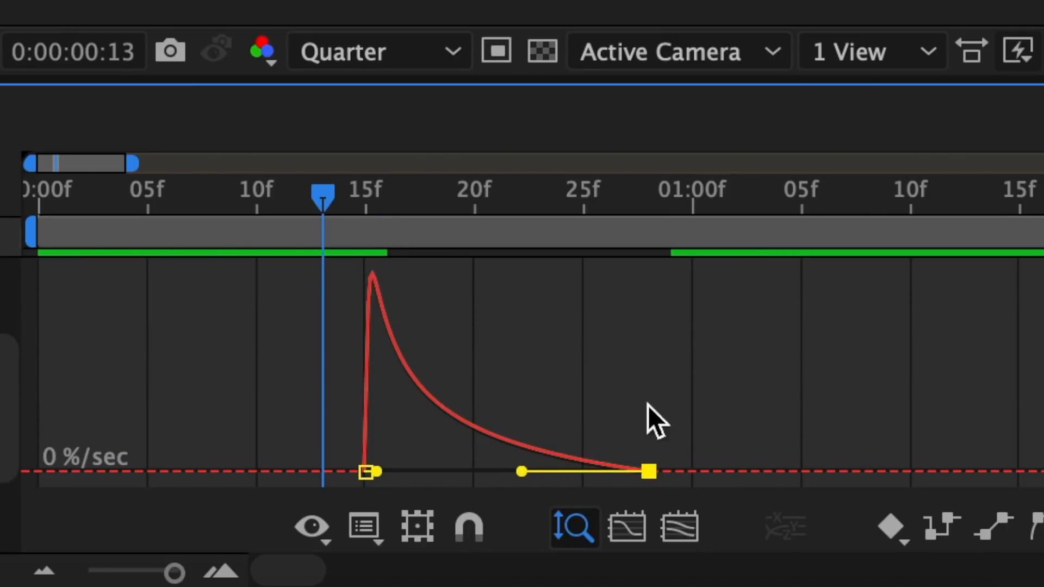
{"action": "left_click", "coordinate": [0, 179]}
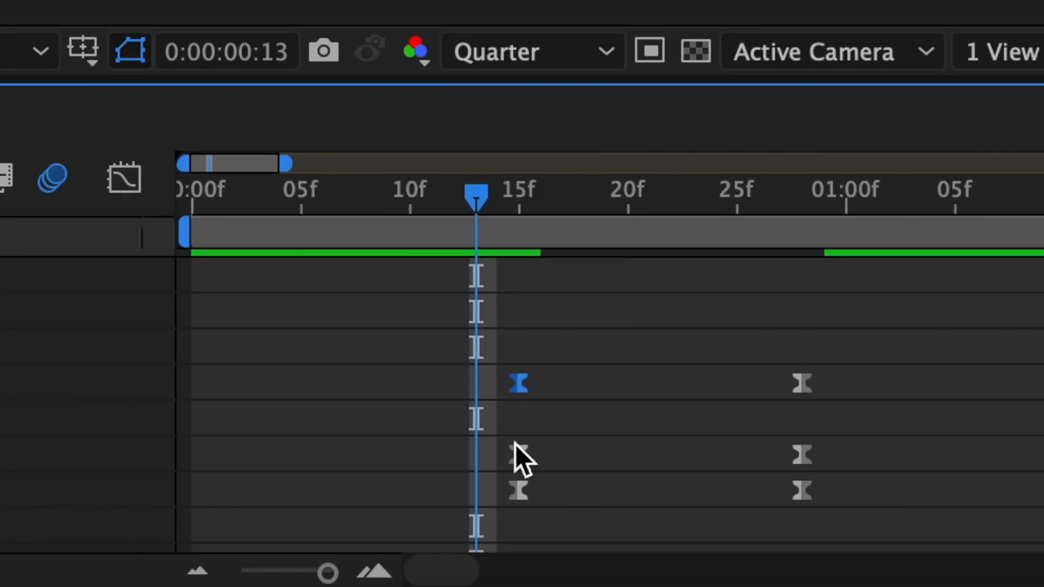
Reshape the X Rotation and Y Rotation speed graphs to peak right after their first keyframes and ease out slowly.
{"action": "left_click", "coordinate": [124, 179]}
{"action": "left_click_drag", "start_coordinate": [566, 472], "coordinate": [529, 471]}
{"action": "left_click_drag", "start_coordinate": [602, 472], "coordinate": [531, 471]}
{"action": "key", "text": "shift+F3"}
{"action": "key", "text": "shift+F3"}
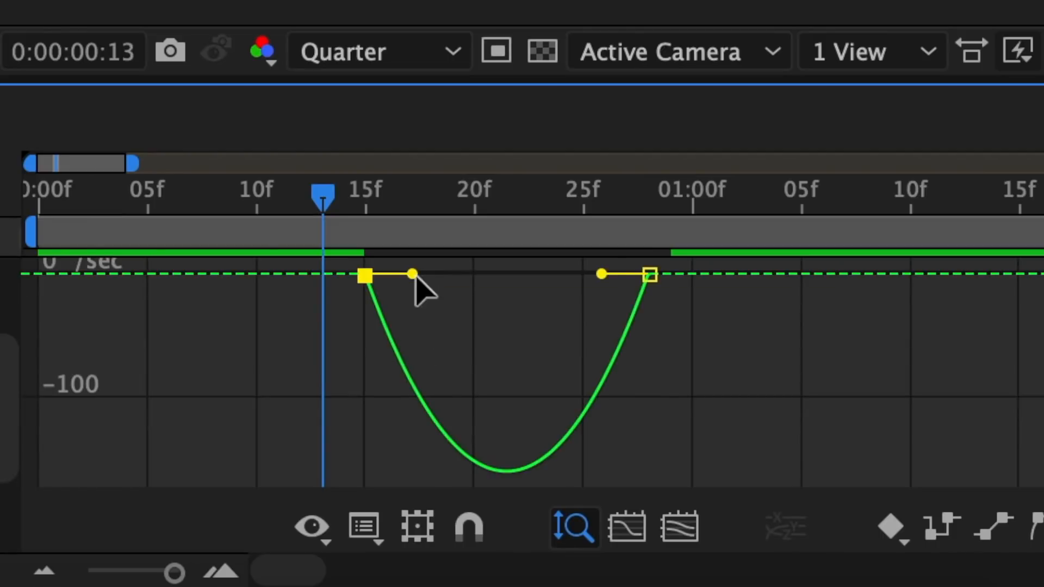
{"action": "left_click_drag", "start_coordinate": [414, 276], "coordinate": [377, 277]}
{"action": "left_click_drag", "start_coordinate": [601, 275], "coordinate": [518, 268]}
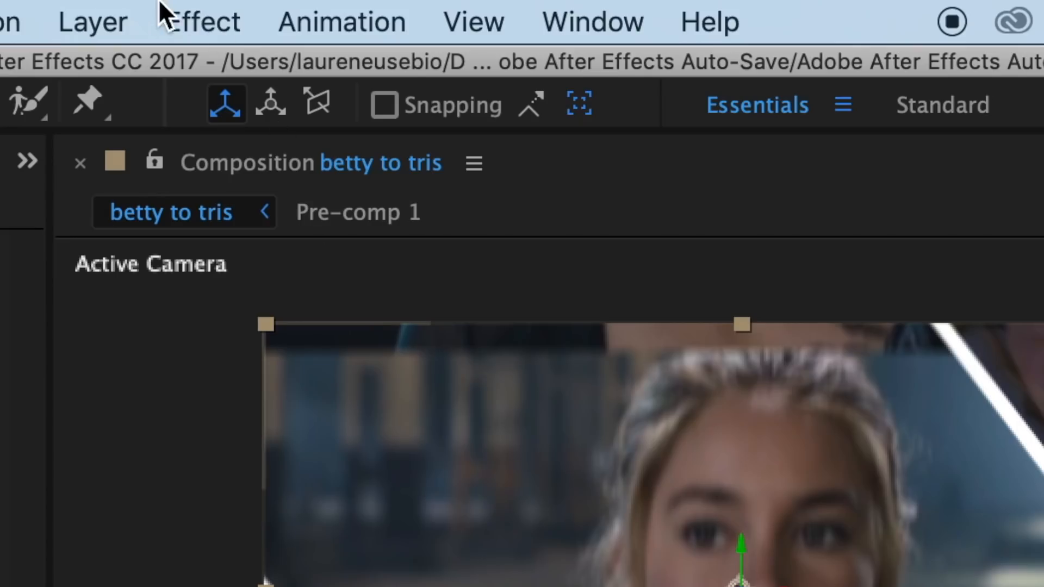
Create a white Parallel light with 100% intensity, no falloff and no cast shadows.
{"action": "left_click", "coordinate": [93, 14]}
{"action": "mouse_move", "coordinate": [106, 74]}
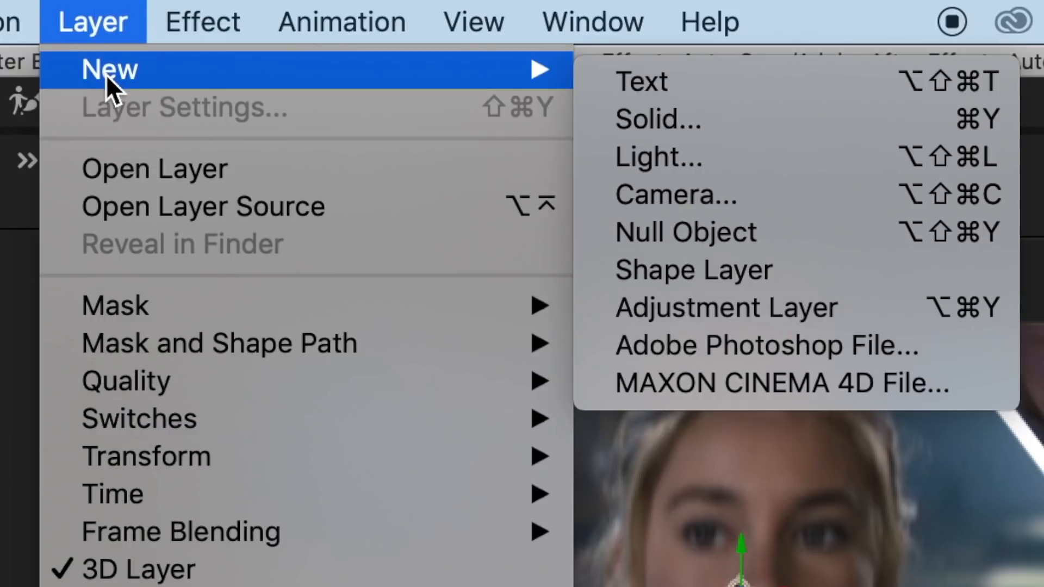
{"action": "left_click", "coordinate": [669, 168]}
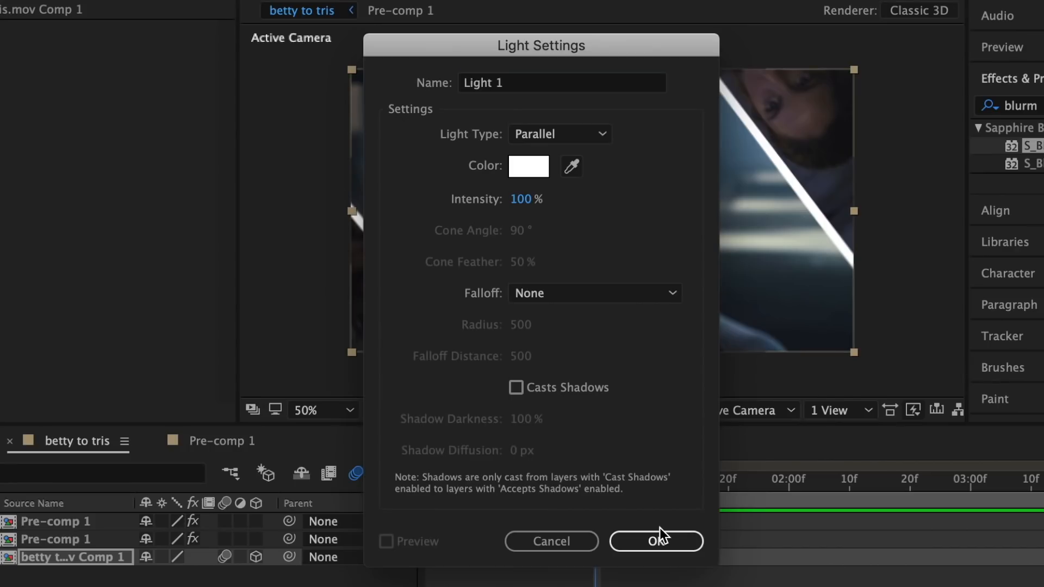
{"action": "left_click", "coordinate": [660, 539]}
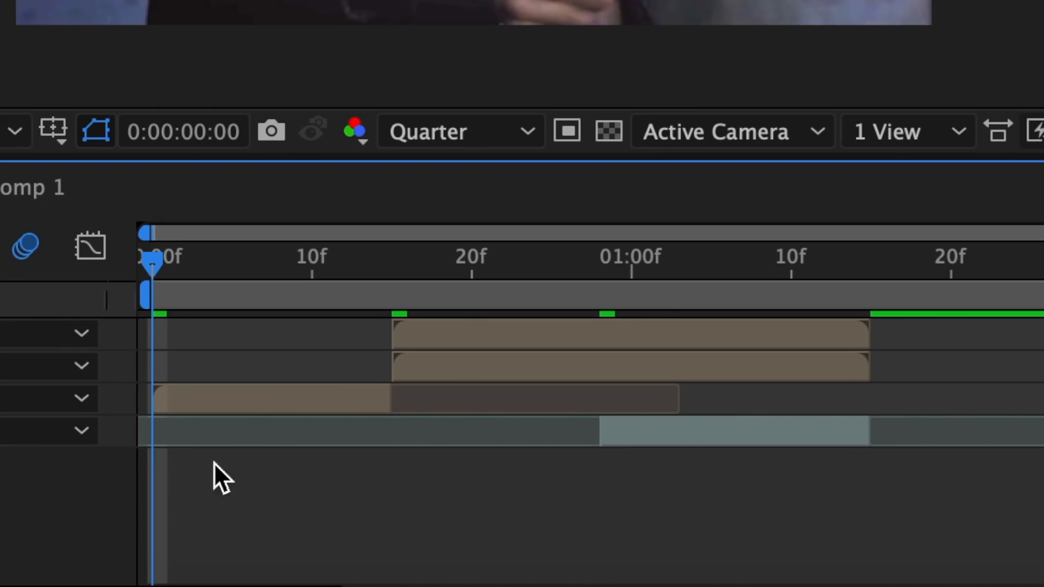
Duplicate the betty to tris.mov Comp 2 layer in Comp 1.
{"action": "left_click", "coordinate": [212, 400]}
{"action": "key", "text": "o"}
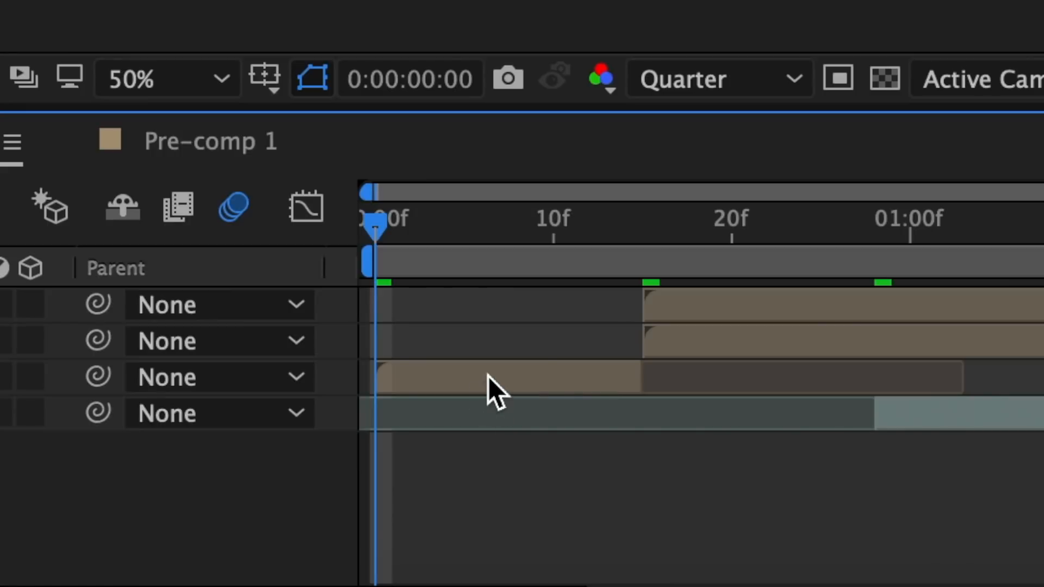
{"action": "left_click", "coordinate": [488, 376]}
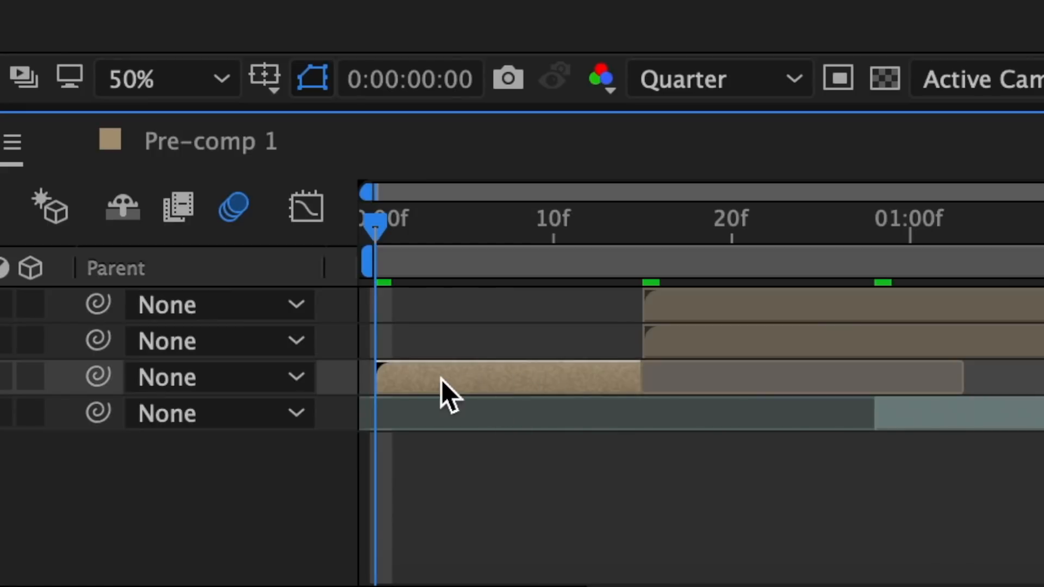
{"action": "key", "text": "super+d"}
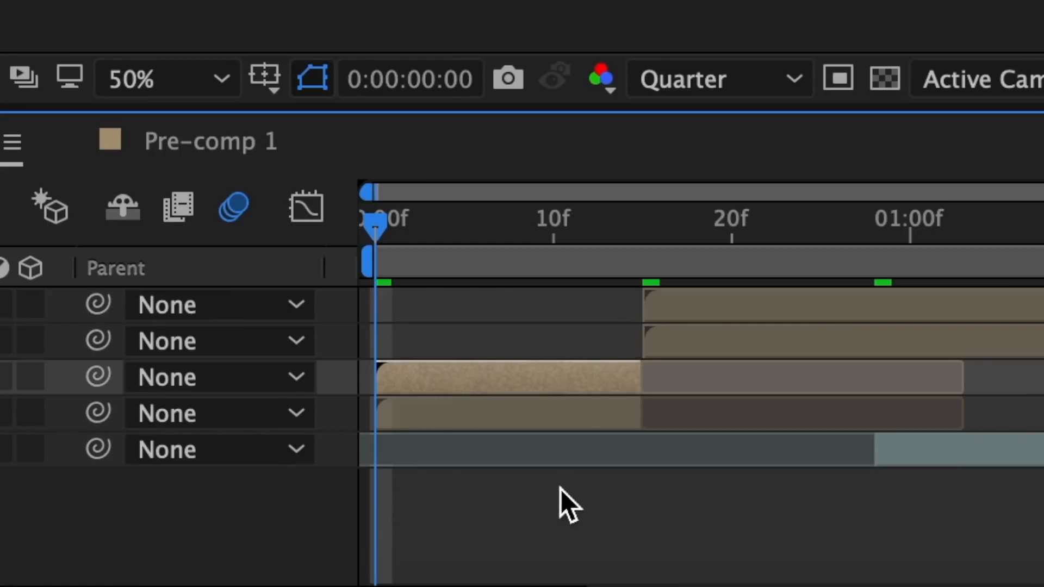
Apply S_BlurMoCurves to the upper betty to tris.mov Comp 2 copy and set Wrap X and Wrap Y to Reflect.
{"action": "left_click", "coordinate": [435, 382]}
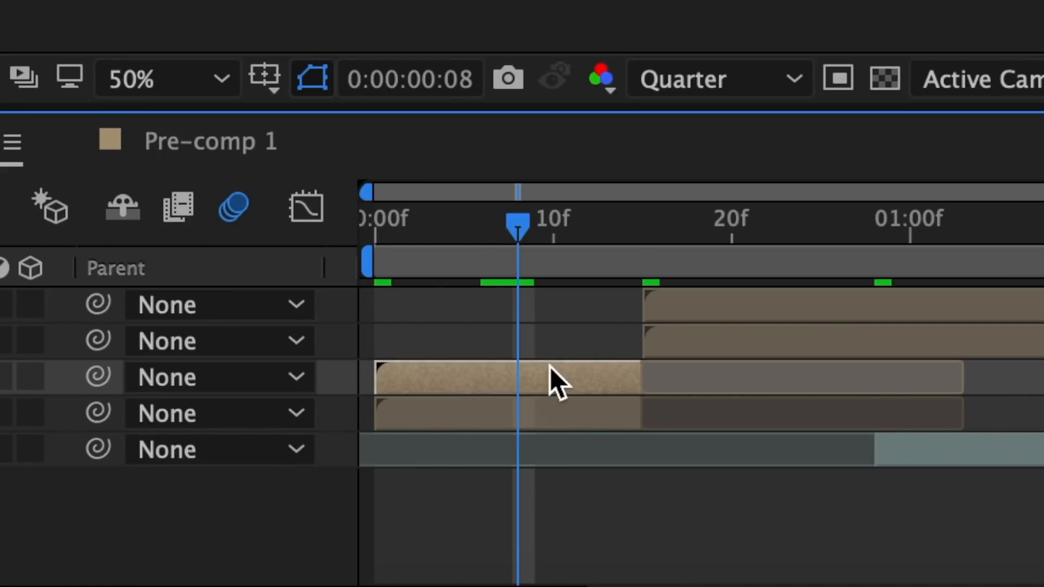
{"action": "left_click", "coordinate": [556, 406]}
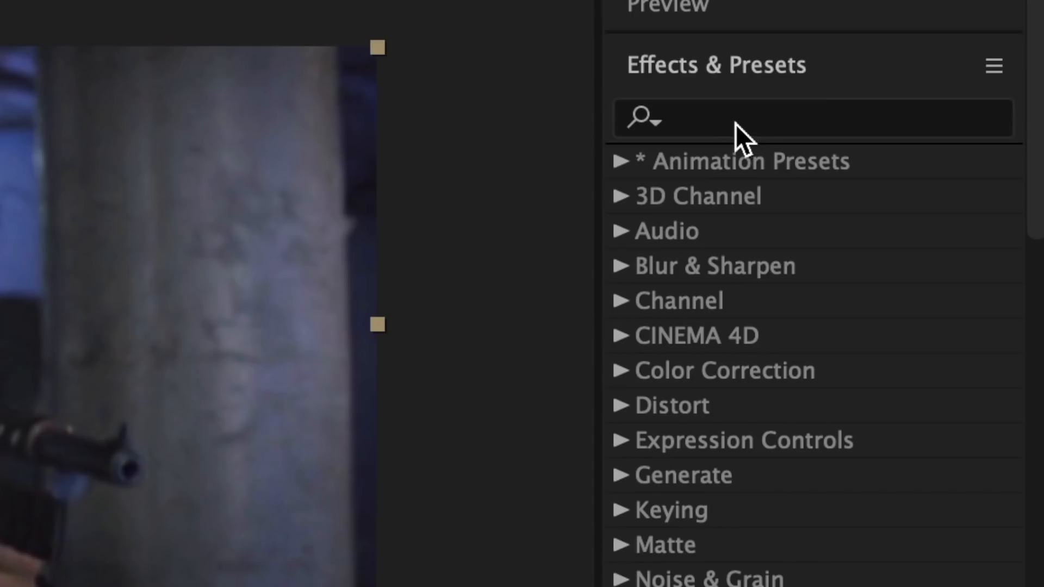
{"action": "left_click", "coordinate": [736, 124]}
{"action": "type", "text": "blurm"}
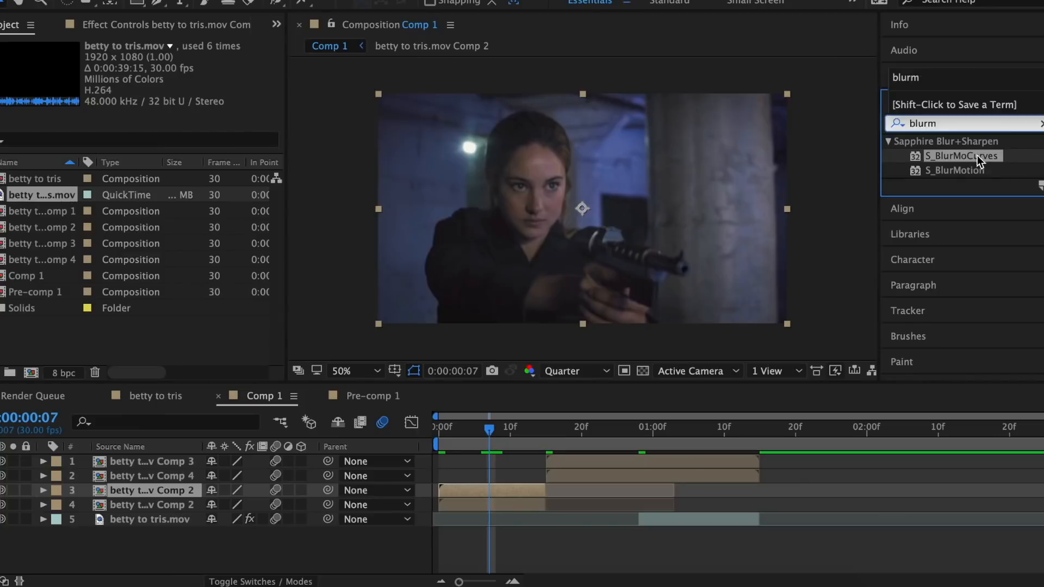
{"action": "double_click", "coordinate": [800, 197]}
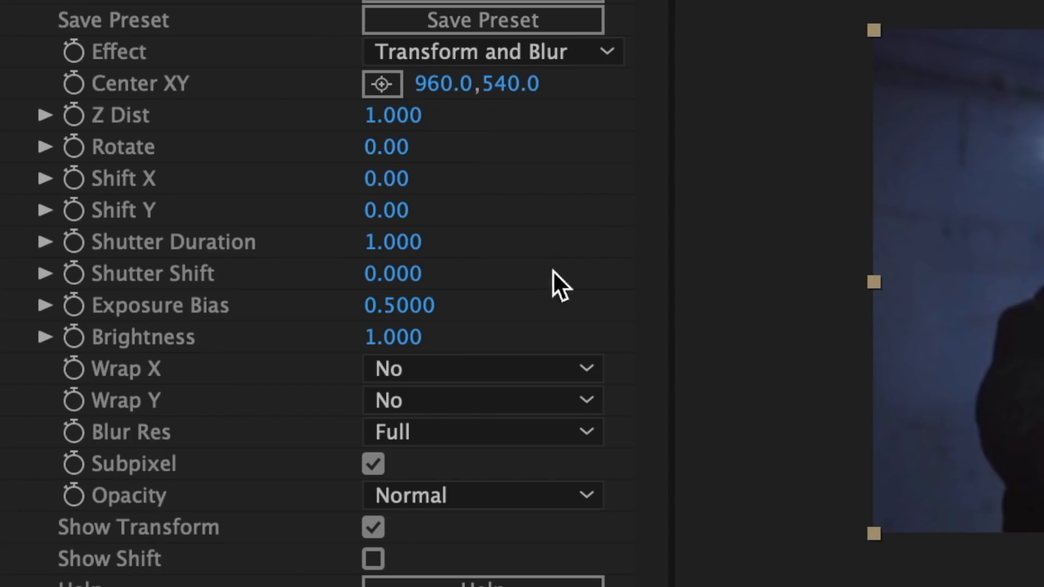
{"action": "left_click", "coordinate": [480, 373]}
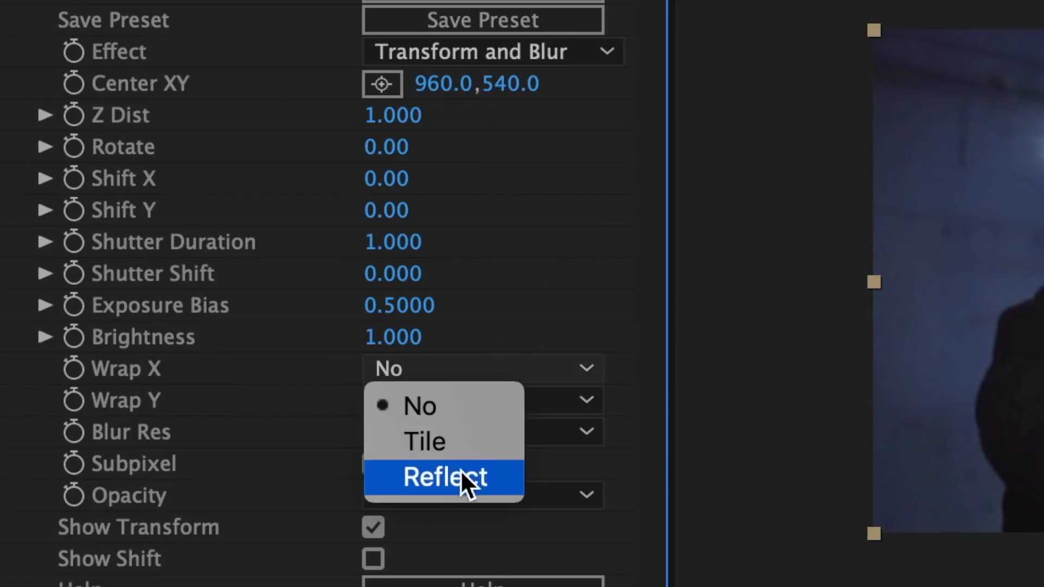
{"action": "left_click", "coordinate": [462, 472]}
{"action": "left_click", "coordinate": [442, 411]}
{"action": "left_click", "coordinate": [458, 509]}
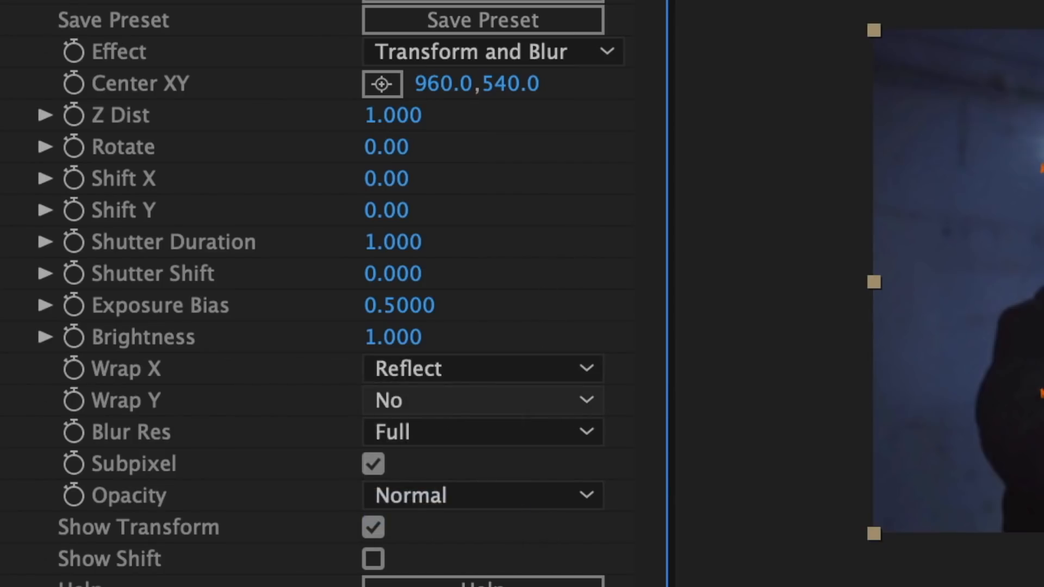
Set Wrap X and Wrap Y to Reflect in S_BlurMoCurves on the lower betty to tris.mov Comp 2 copy.
{"action": "left_click", "coordinate": [483, 369]}
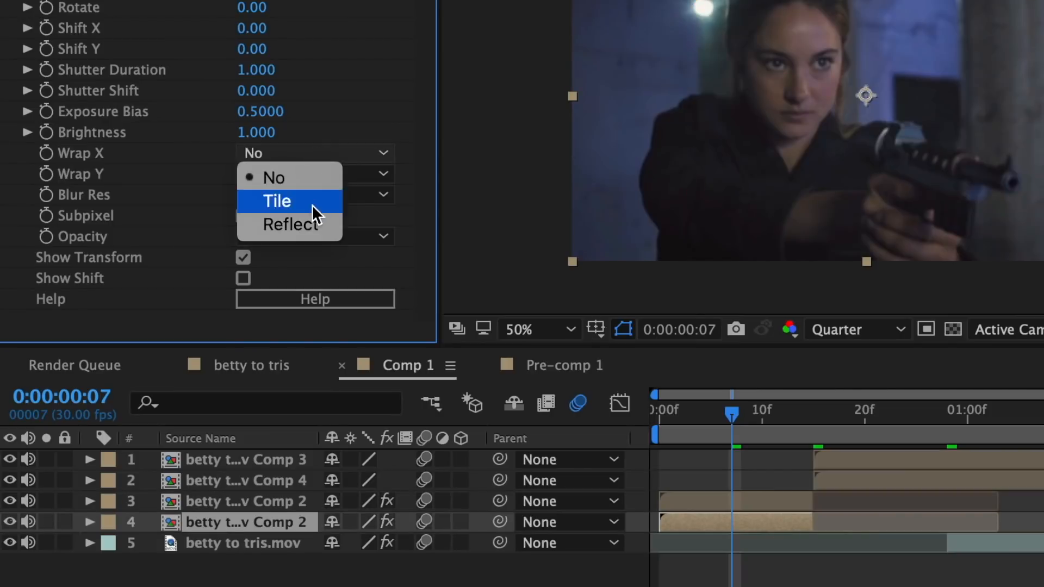
{"action": "left_click", "coordinate": [312, 223]}
{"action": "left_click", "coordinate": [290, 172]}
{"action": "left_click", "coordinate": [289, 245]}
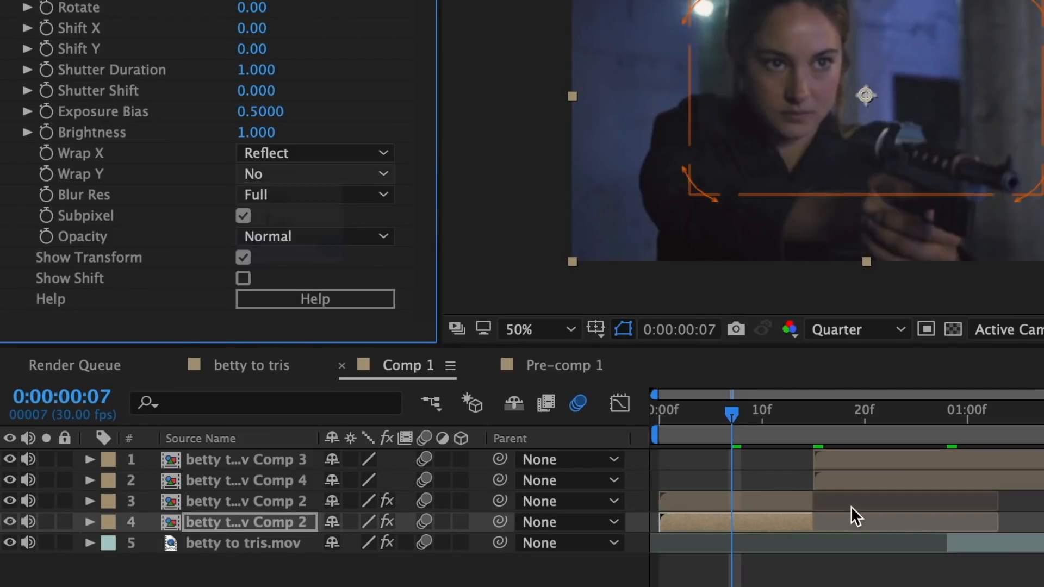
Keyframe Z Dist of the upper betty to tris.mov Comp 2 copy at 0:00:00:03 and set it to 1.7 at 0:00:00:14.
{"action": "left_click", "coordinate": [772, 501]}
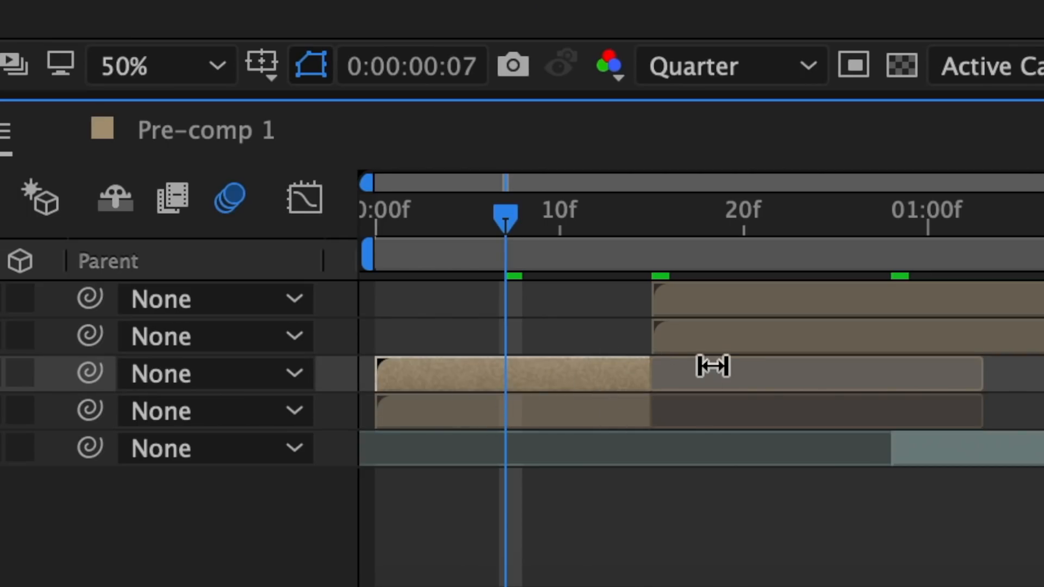
{"action": "left_click_drag", "start_coordinate": [506, 253], "coordinate": [432, 256]}
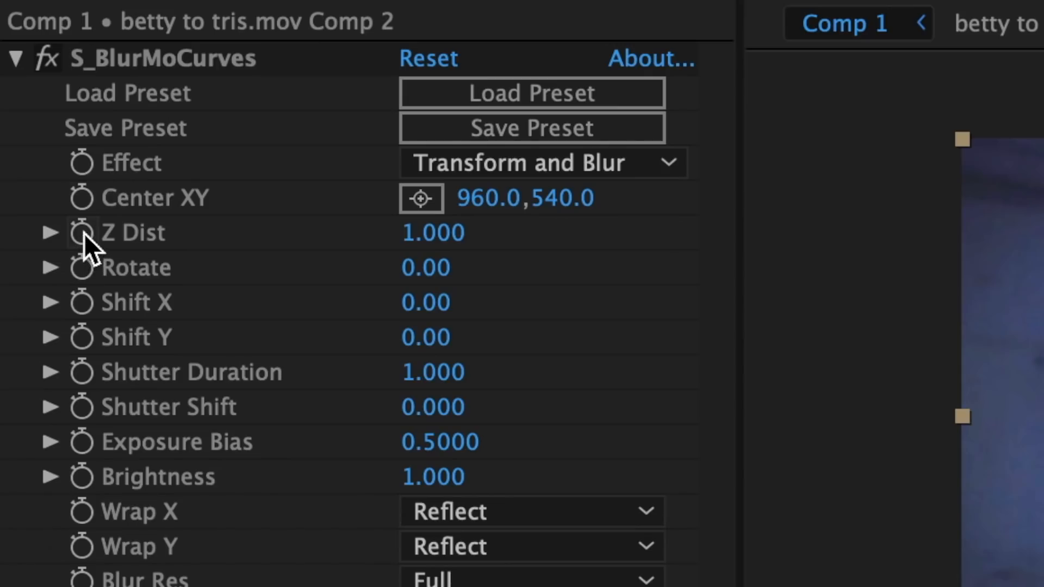
{"action": "left_click", "coordinate": [83, 233]}
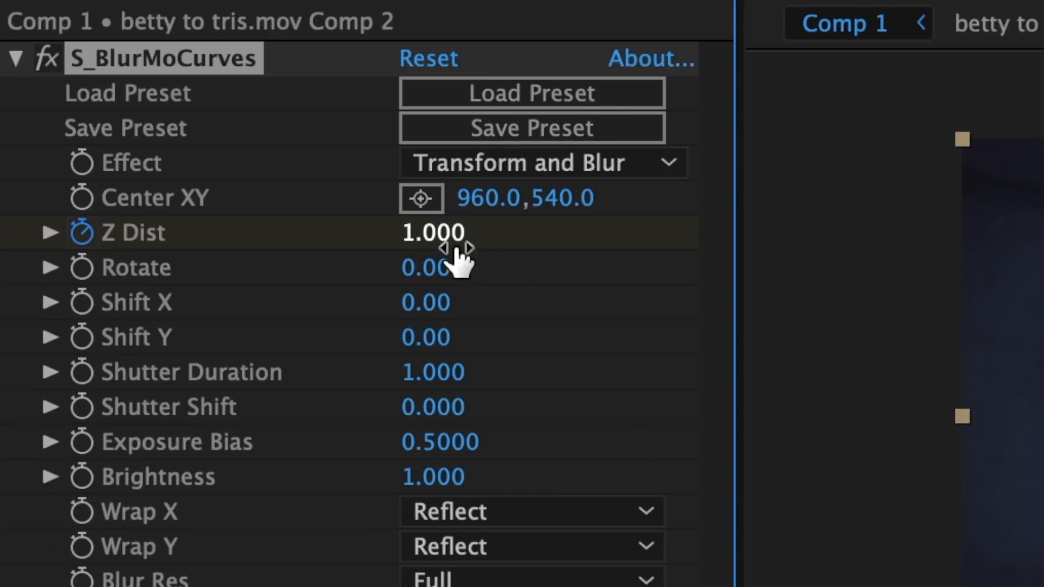
{"action": "left_click", "coordinate": [456, 240]}
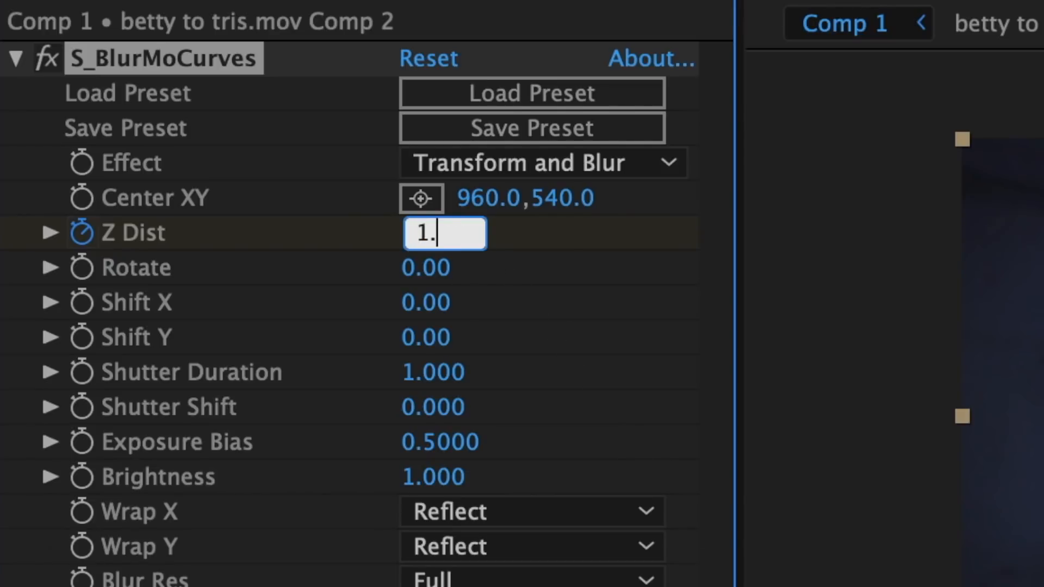
{"action": "type", "text": "1.7"}
{"action": "key", "text": "Return"}
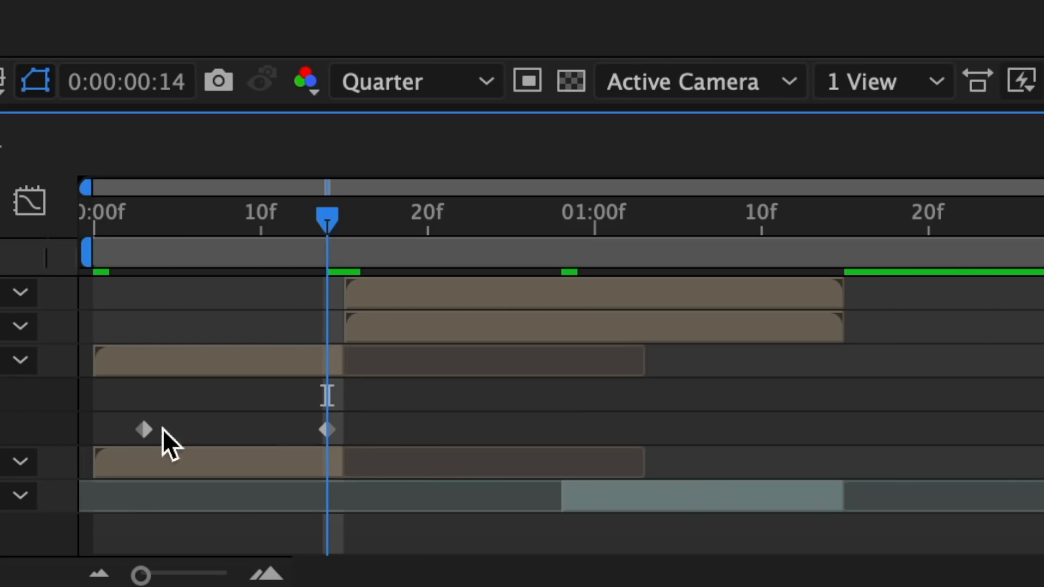
Apply Easy Ease to the Z Dist keyframes of the upper betty to tris.mov Comp 2 copy.
{"action": "left_click", "coordinate": [142, 430]}
{"action": "right_click", "coordinate": [137, 438]}
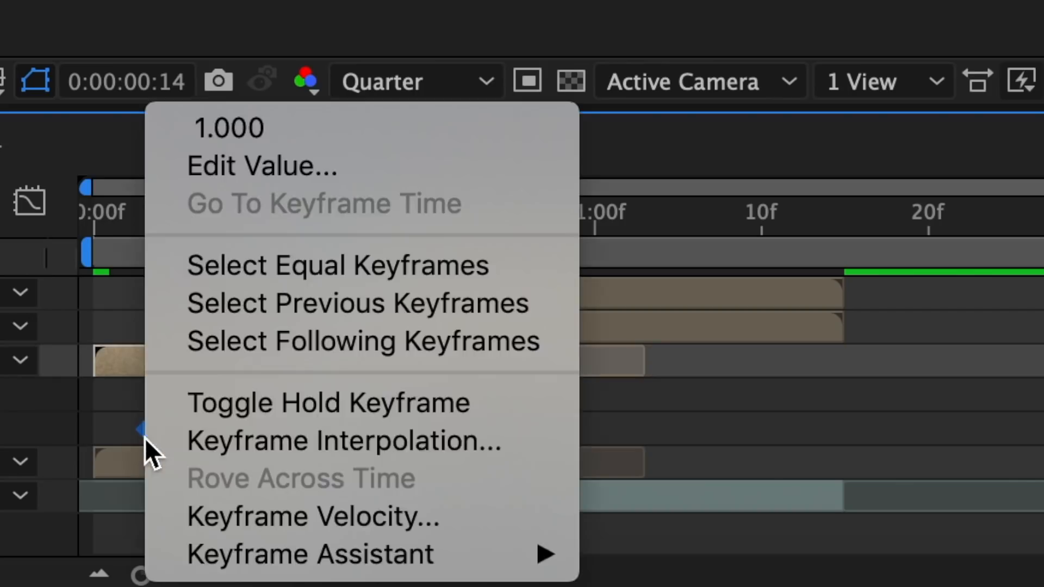
{"action": "mouse_move", "coordinate": [359, 552]}
{"action": "left_click", "coordinate": [686, 327]}
Reshape the upper copy's Z Dist value graph so it starts flat and rises steeply into the 0:00:00:14 keyframe.
{"action": "left_click", "coordinate": [30, 202]}
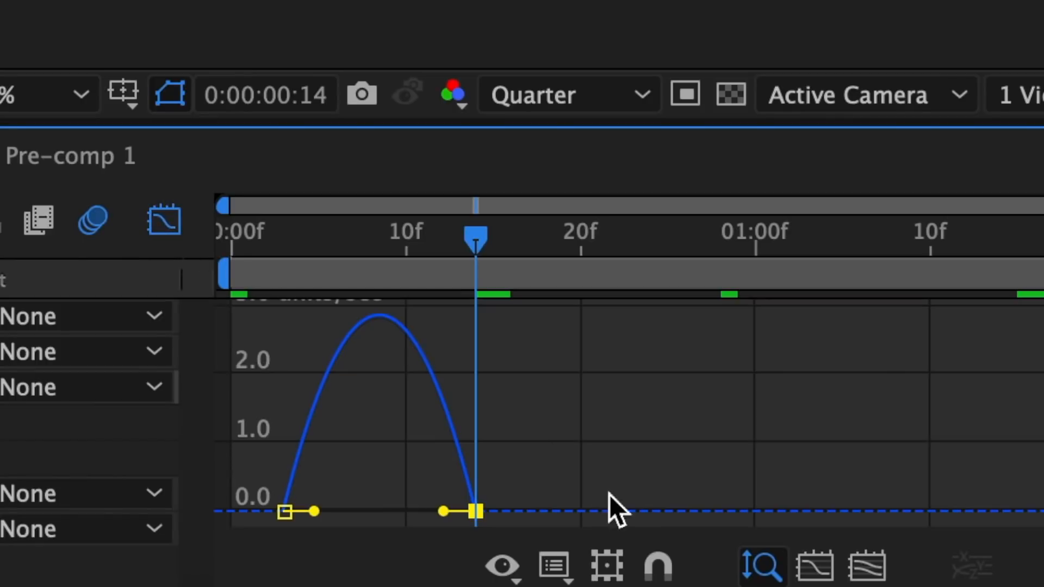
{"action": "left_click", "coordinate": [553, 569]}
{"action": "left_click", "coordinate": [590, 233]}
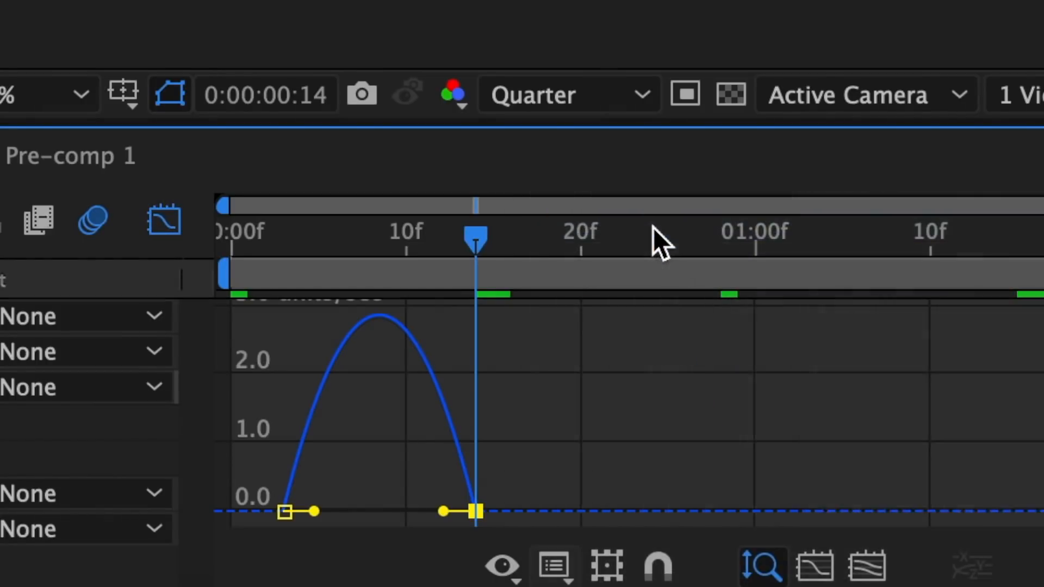
{"action": "left_click_drag", "start_coordinate": [411, 316], "coordinate": [491, 479]}
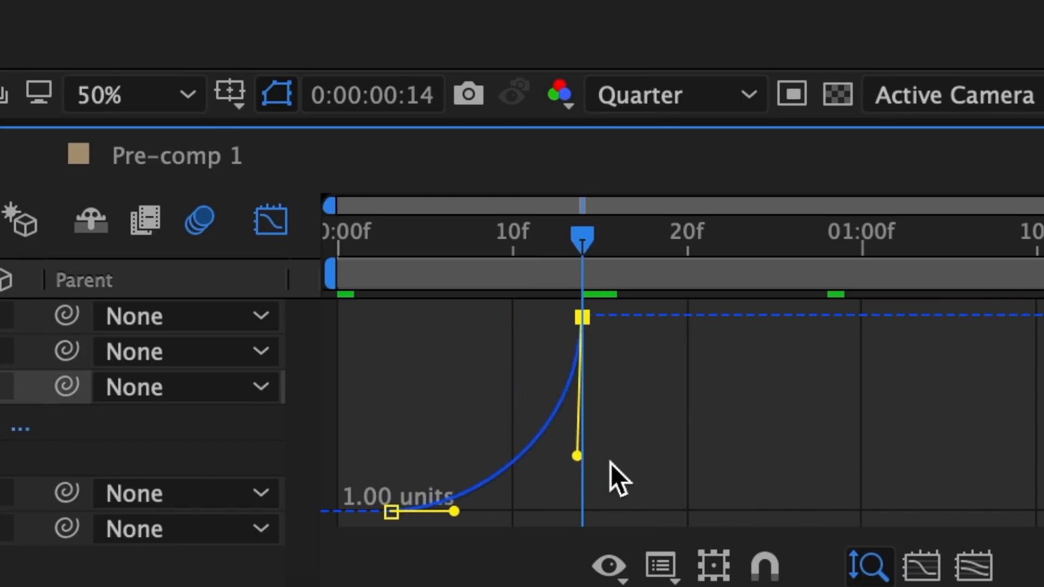
{"action": "left_click_drag", "start_coordinate": [455, 511], "coordinate": [539, 509]}
{"action": "key", "text": "shift+F3"}
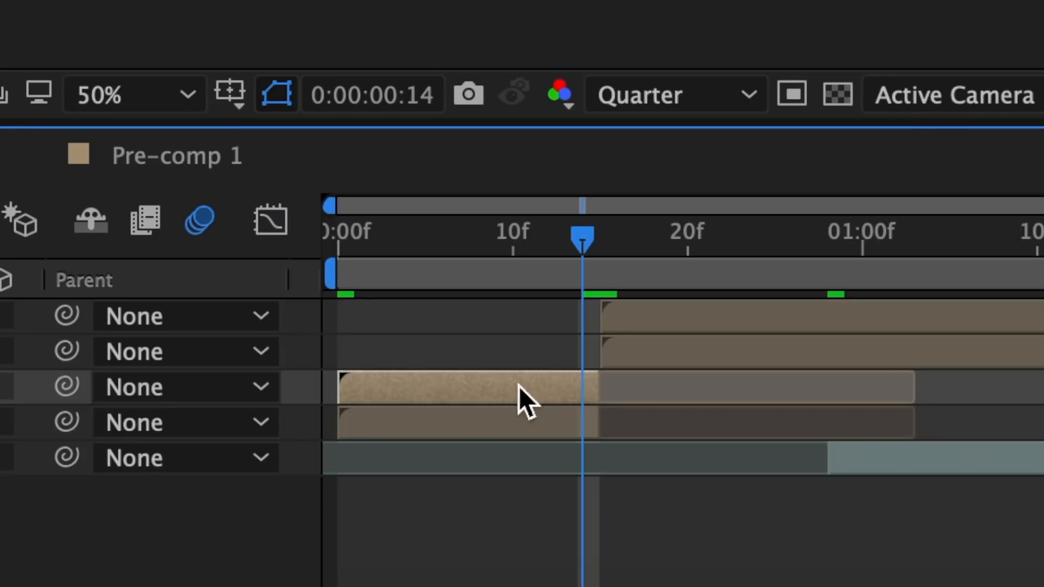
Pre-compose the upper betty to tris.mov Comp 2 copy and shift the new layer so it starts at 0:00:00:15.
{"action": "right_click", "coordinate": [484, 383]}
{"action": "left_click", "coordinate": [641, 268]}
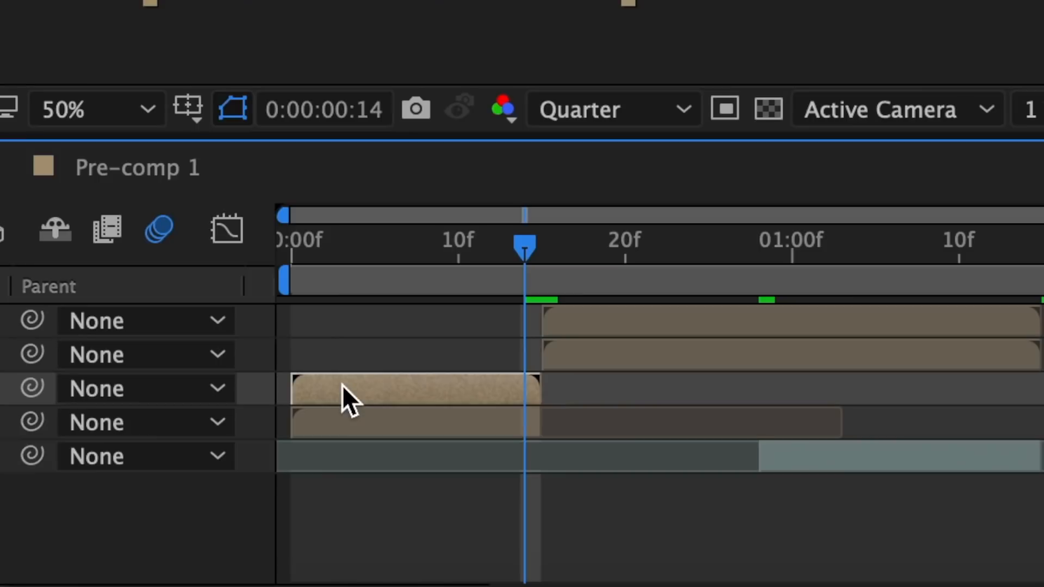
{"action": "left_click_drag", "start_coordinate": [341, 385], "coordinate": [593, 384]}
Keyframe Z Dist of the remaining betty to tris.mov Comp 2 layer at 0:00:00:03 and set it to 0.4 at 0:00:00:14.
{"action": "key", "text": "Page_Up"}
{"action": "key", "text": "Page_Up"}
{"action": "key", "text": "Page_Up"}
{"action": "key", "text": "Page_Up"}
{"action": "key", "text": "Page_Up"}
{"action": "key", "text": "Page_Up"}
{"action": "key", "text": "Page_Up"}
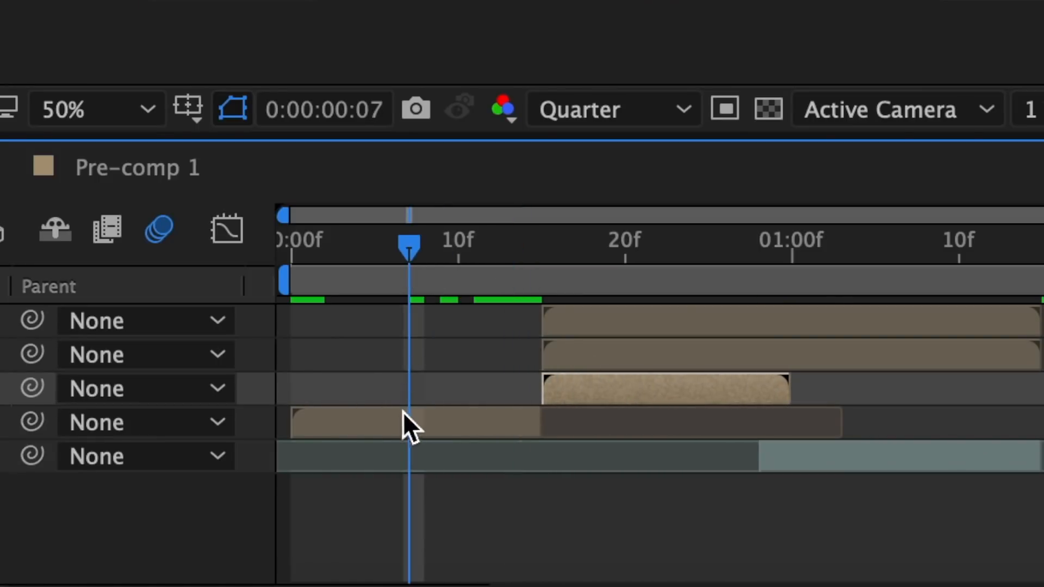
{"action": "left_click", "coordinate": [408, 423]}
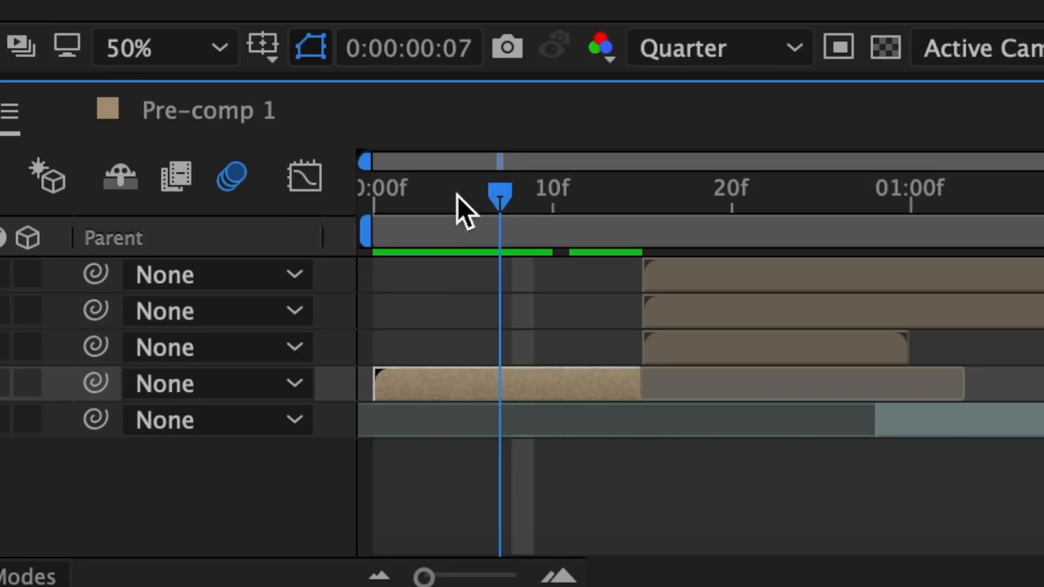
{"action": "left_click", "coordinate": [335, 257]}
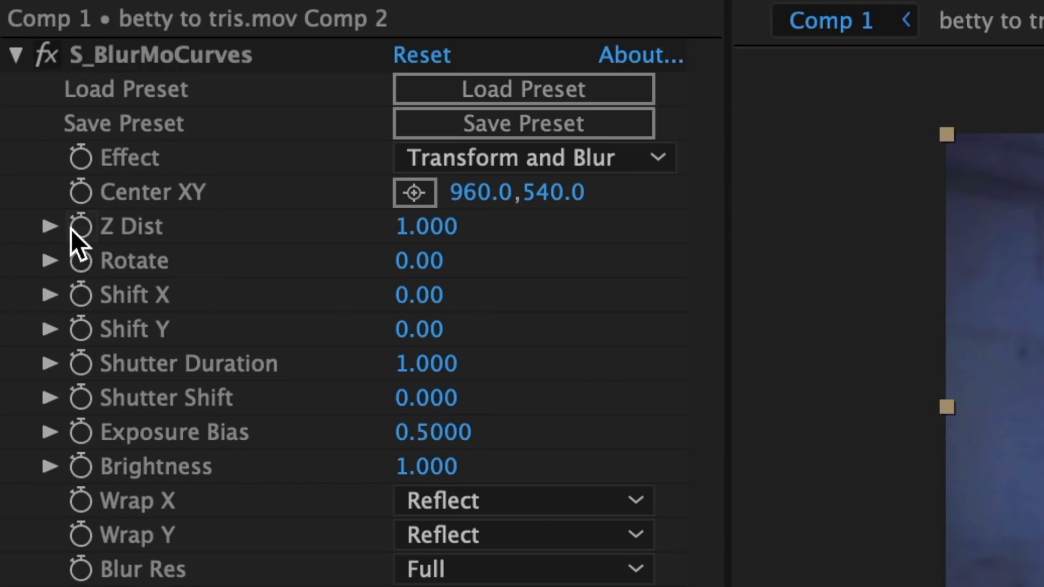
{"action": "left_click", "coordinate": [80, 227]}
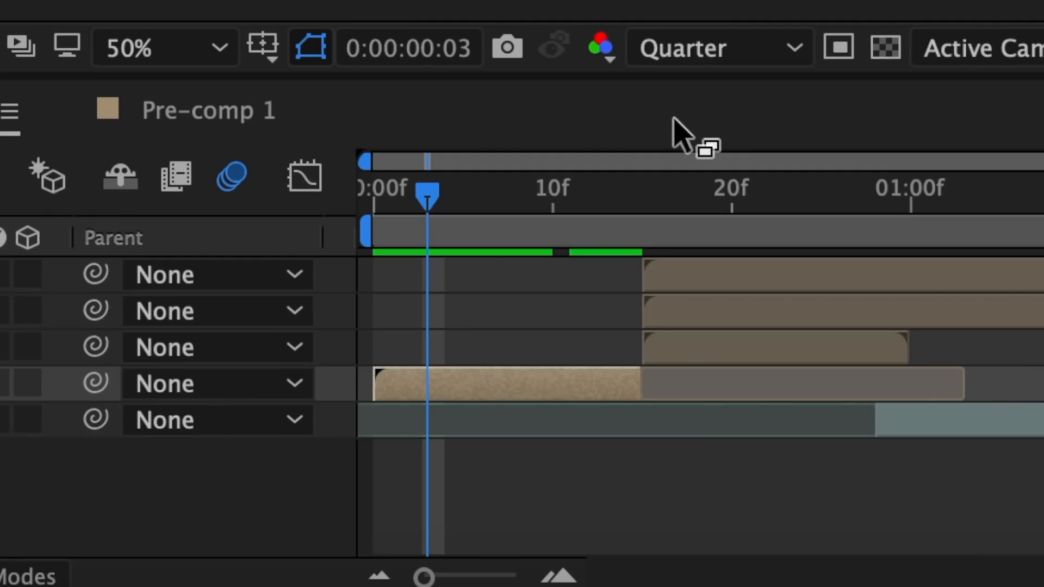
{"action": "key", "text": "o"}
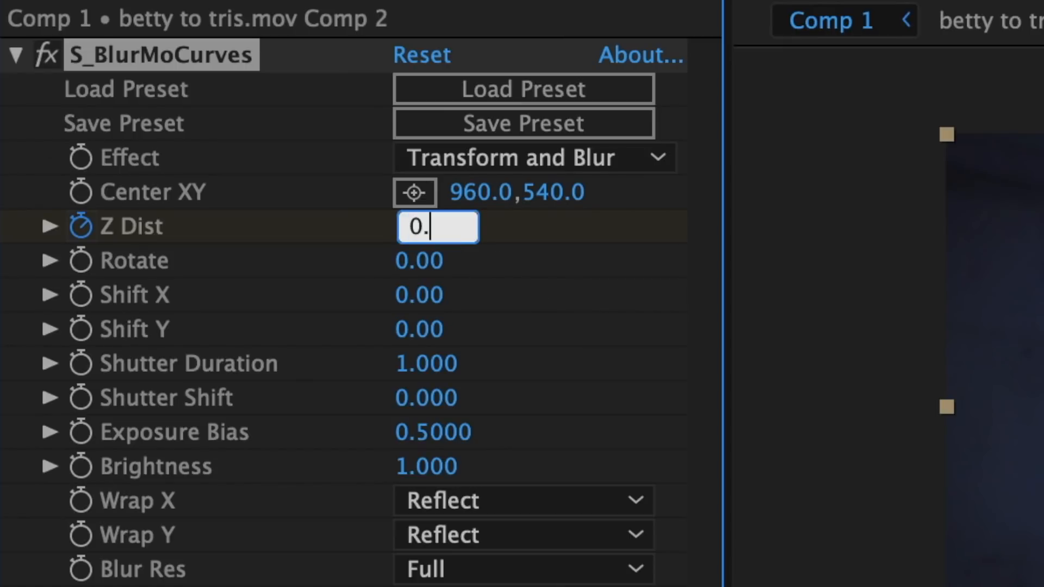
{"action": "type", "text": "400"}
{"action": "key", "text": "Return"}
Apply Easy Ease to the Comp 2 layer's Z Dist keyframes and bend the value graph to drop steeply into 0:00:00:14.
{"action": "right_click", "coordinate": [463, 533]}
{"action": "mouse_move", "coordinate": [494, 574]}
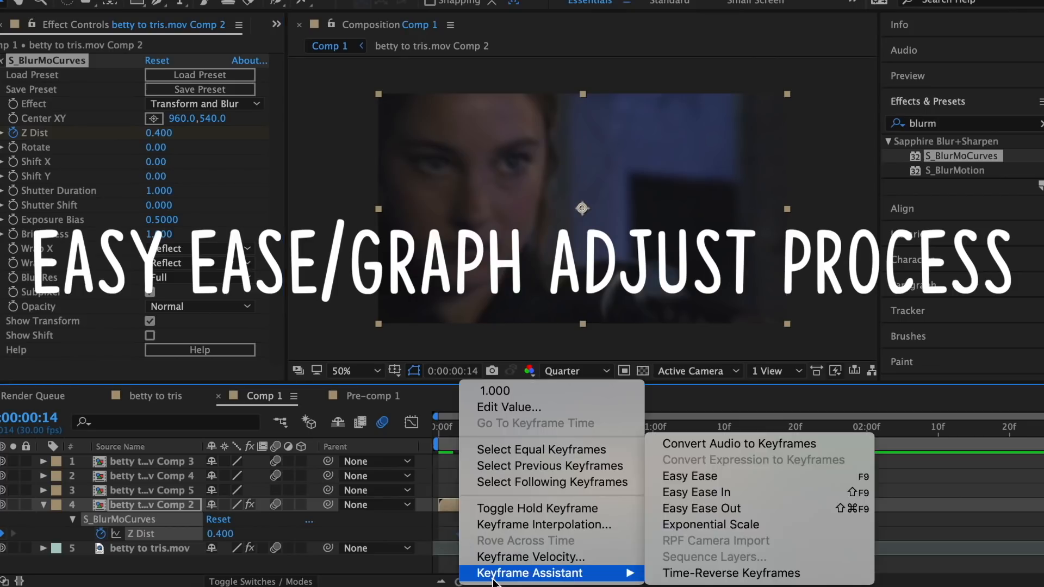
{"action": "left_click", "coordinate": [690, 477]}
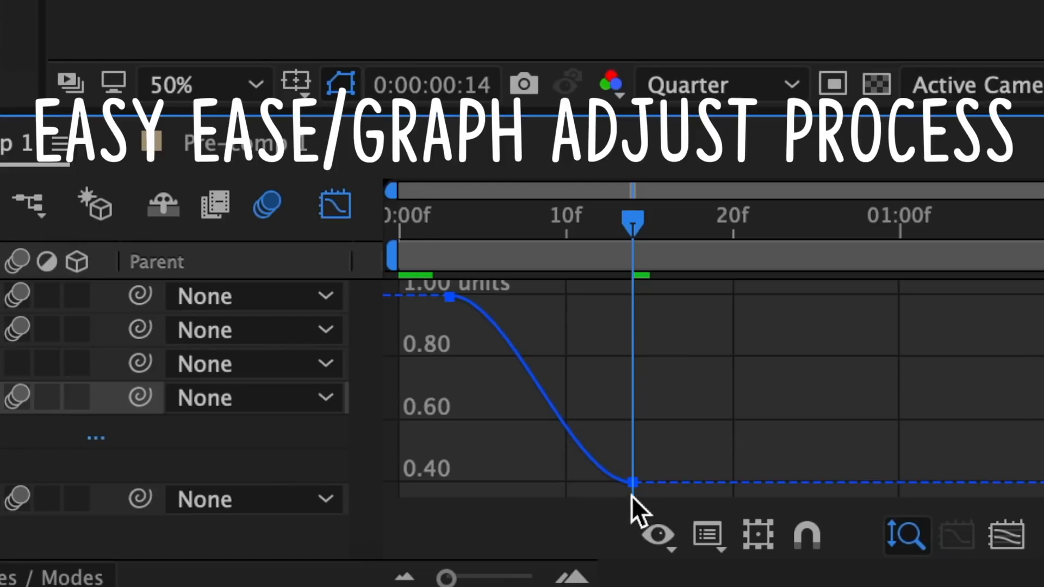
{"action": "left_click", "coordinate": [539, 544]}
{"action": "left_click_drag", "start_coordinate": [512, 541], "coordinate": [536, 478]}
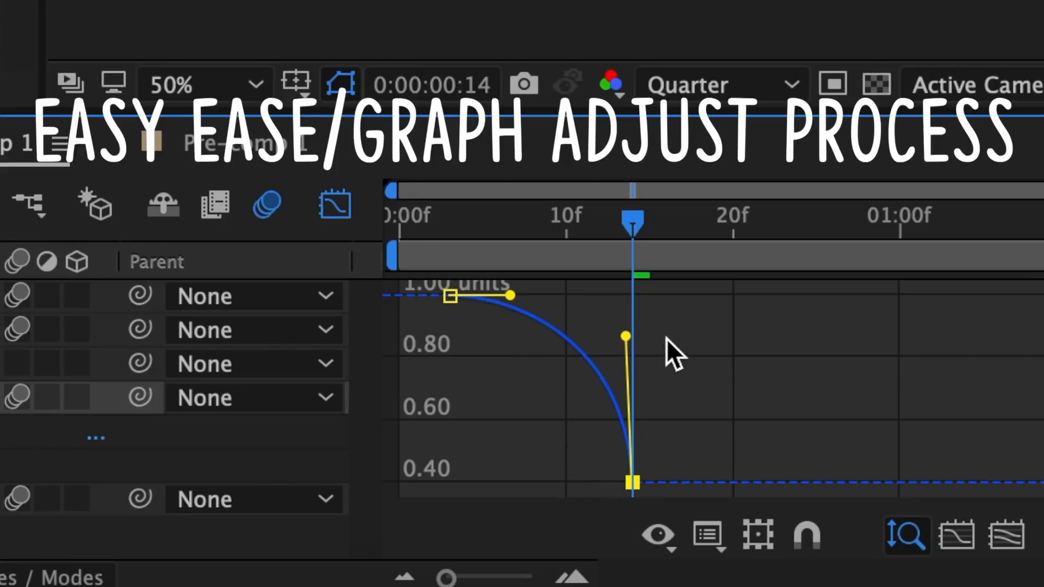
{"action": "left_click_drag", "start_coordinate": [510, 295], "coordinate": [593, 309]}
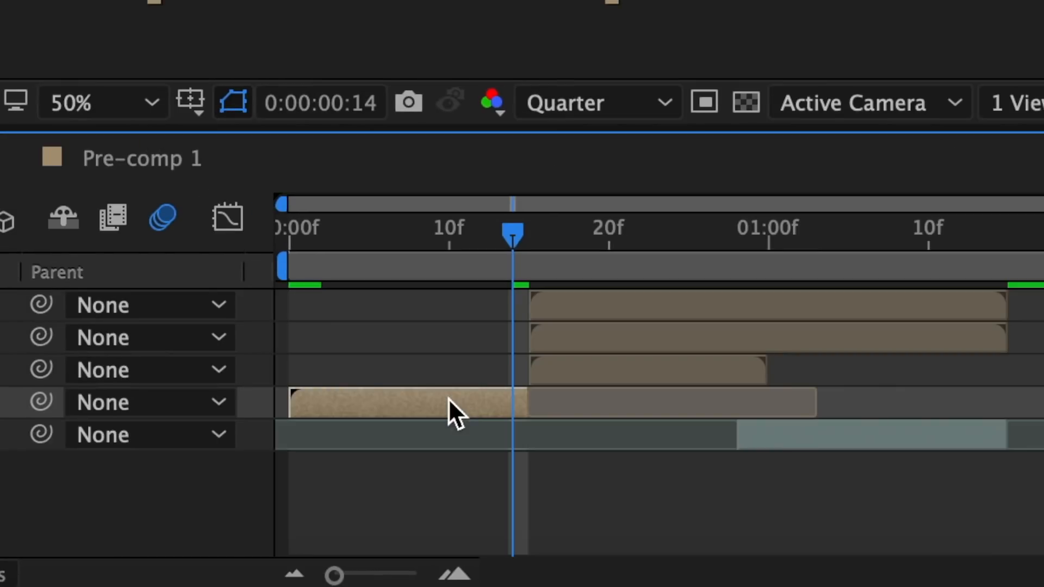
Pre-compose the betty to tris.mov Comp 2 layer with all attributes moved, and shift the Comp 5 layer back to 0:00:00:00.
{"action": "right_click", "coordinate": [449, 398]}
{"action": "left_click", "coordinate": [567, 269]}
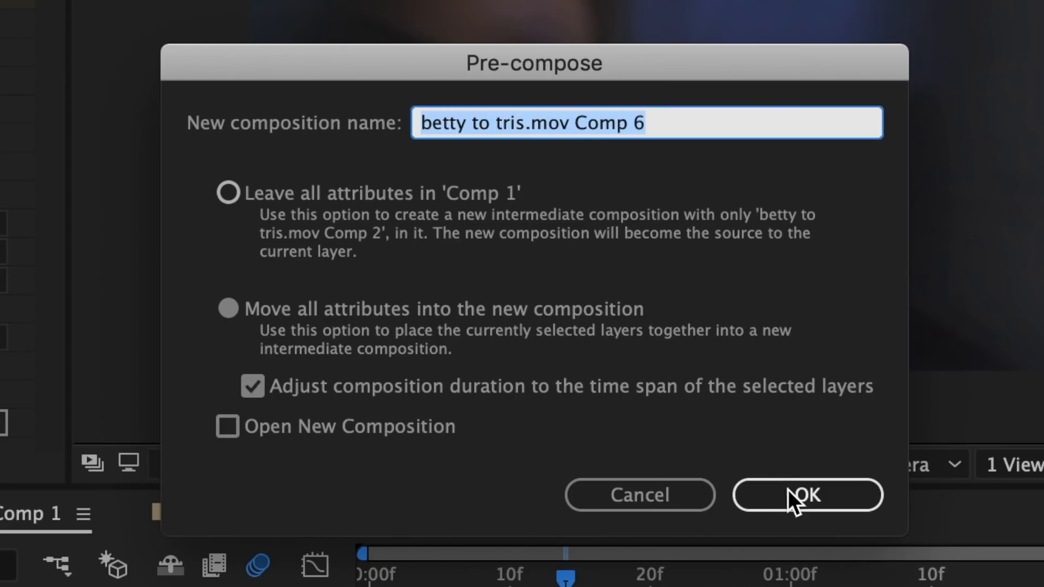
{"action": "left_click", "coordinate": [788, 489]}
{"action": "left_click_drag", "start_coordinate": [745, 337], "coordinate": [475, 333]}
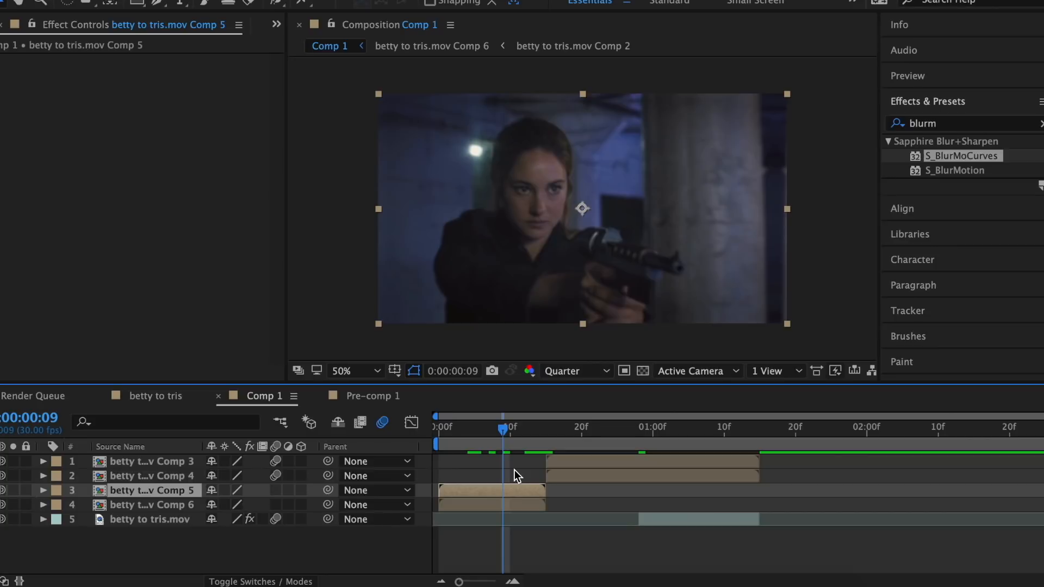
Draw a rectangular mask over the left half of the betty to tris.mov Comp 5 layer.
{"action": "left_click_drag", "start_coordinate": [516, 439], "coordinate": [529, 435]}
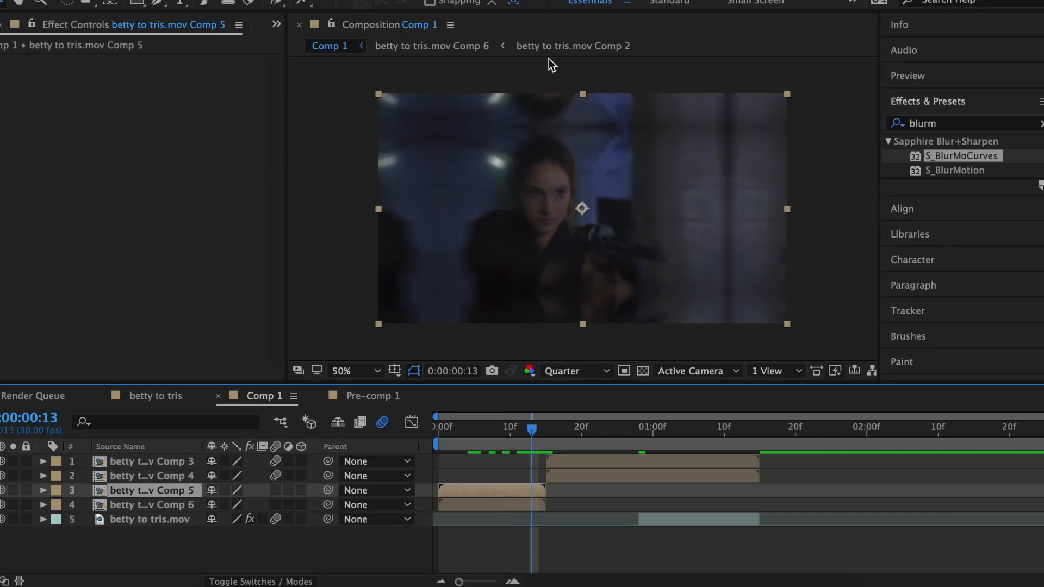
{"action": "left_click", "coordinate": [526, 504]}
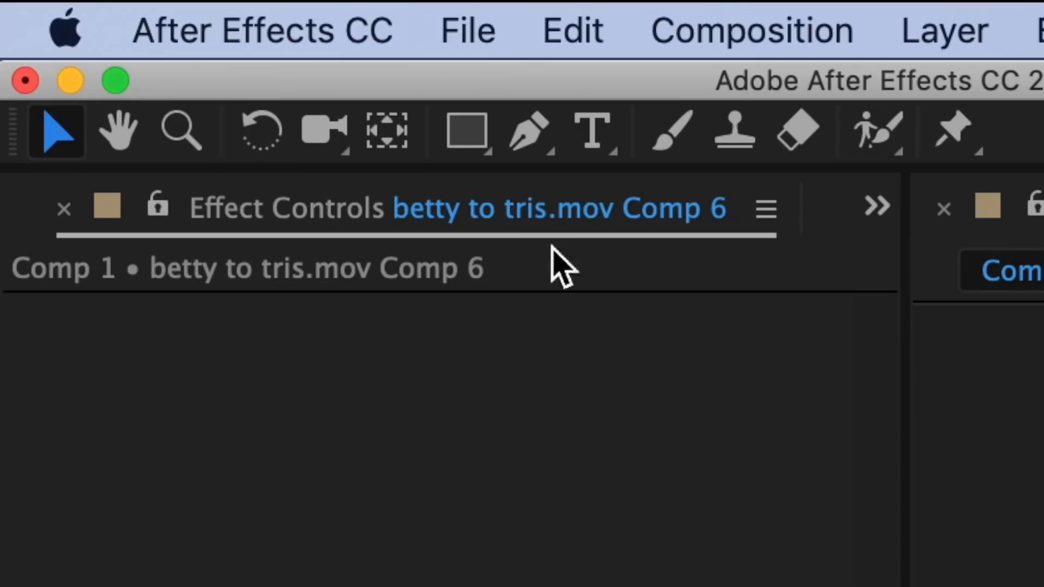
{"action": "left_click", "coordinate": [137, 1]}
{"action": "left_click", "coordinate": [583, 342]}
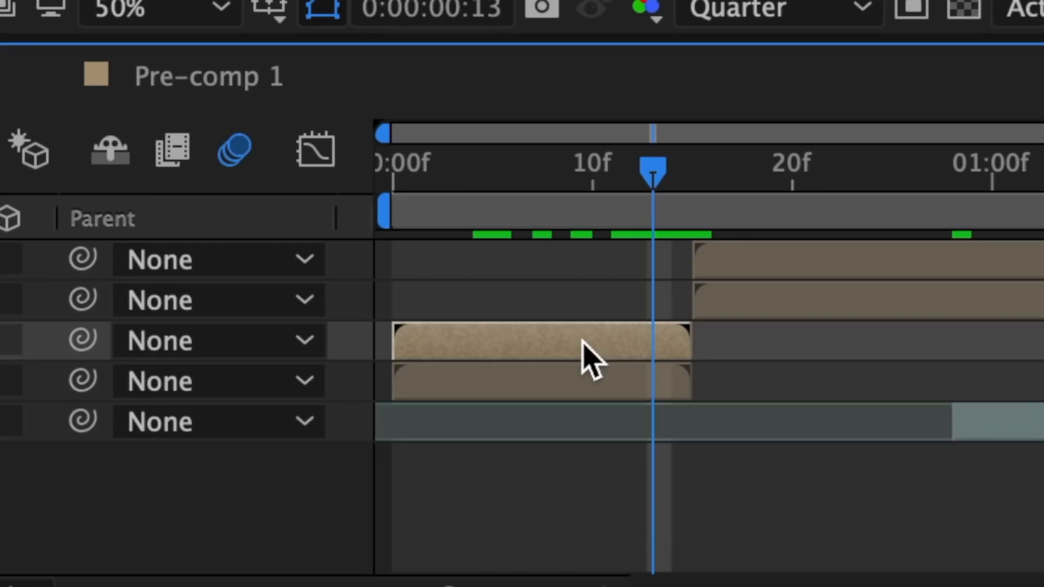
{"action": "mouse_move", "coordinate": [78, 31]}
{"action": "left_mouse_down"}
{"action": "mouse_move", "coordinate": [238, 350]}
{"action": "mouse_move", "coordinate": [487, 551]}
{"action": "mouse_move", "coordinate": [554, 572]}
{"action": "left_mouse_up"}
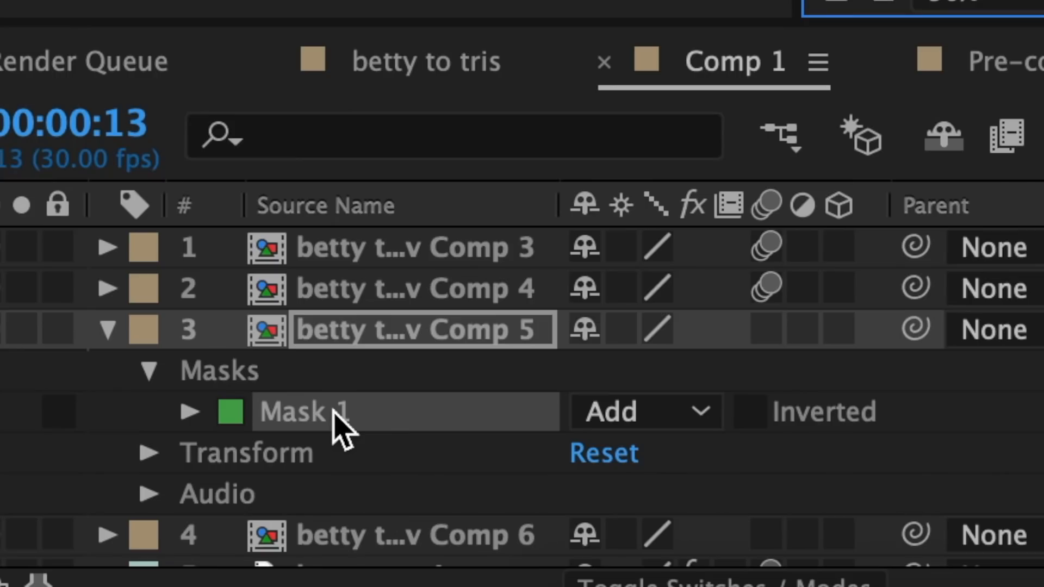
Copy Mask 1 from betty to tris.mov Comp 5 to the Comp 6 layer and set it to Inverted there.
{"action": "left_click", "coordinate": [333, 426]}
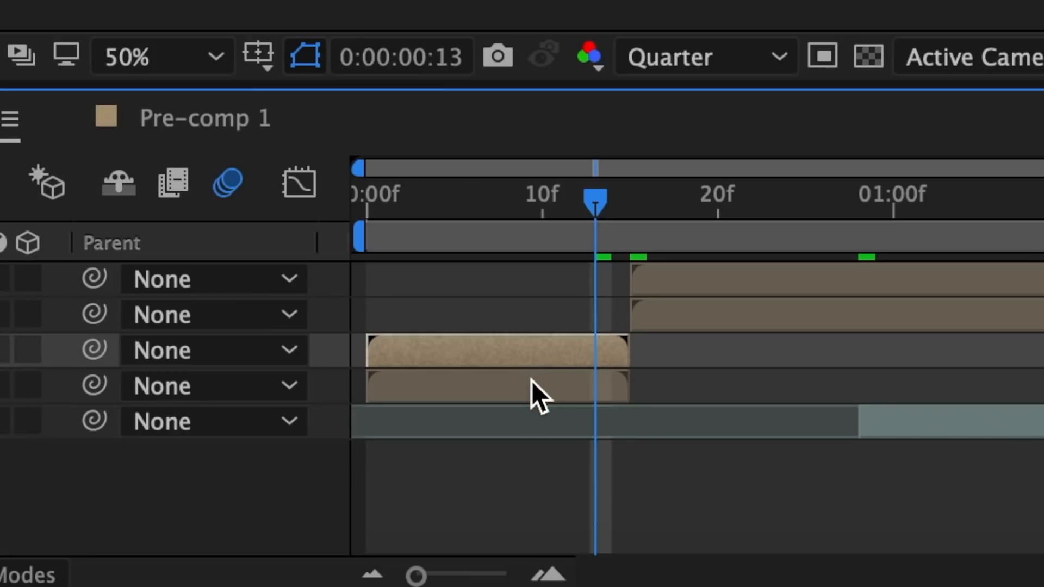
{"action": "left_click", "coordinate": [531, 381]}
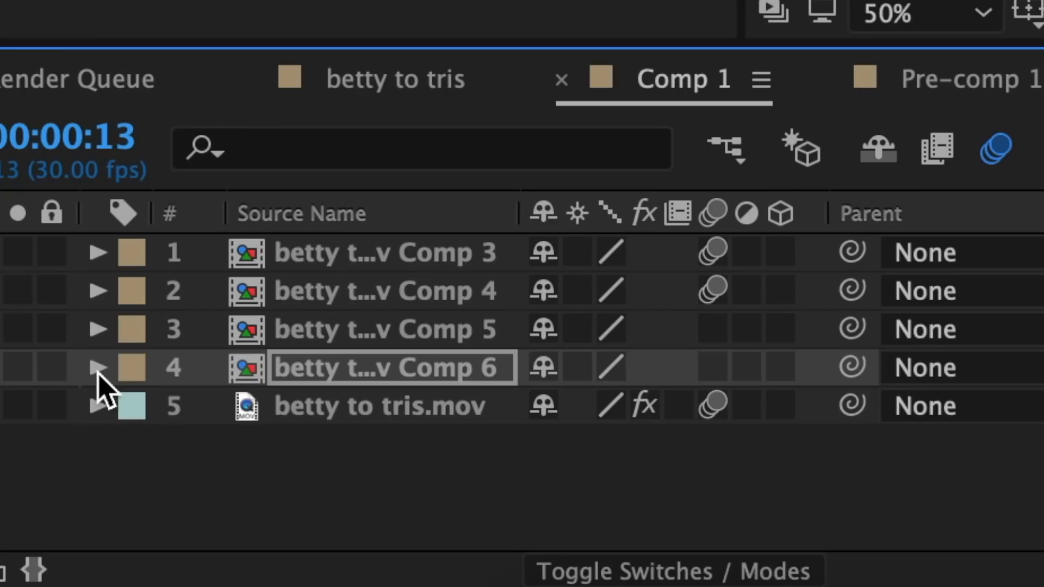
{"action": "left_click", "coordinate": [98, 369]}
{"action": "left_click", "coordinate": [137, 406]}
{"action": "left_click", "coordinate": [696, 446]}
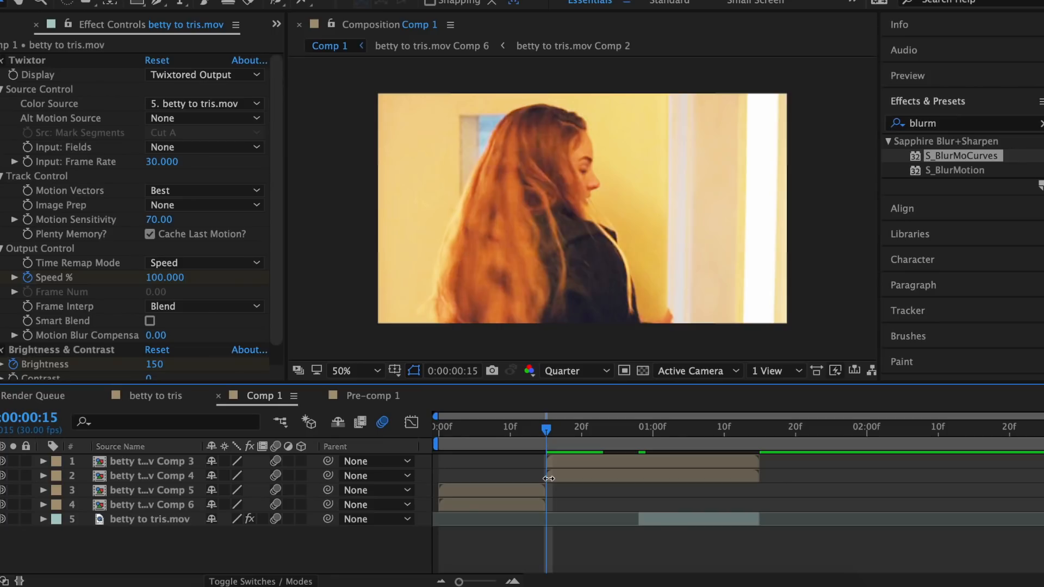
Shift the betty to tris.mov Comp 3 layer left to uncover part of Comp 4, and apply S_BlurMoCurves to it.
{"action": "left_click", "coordinate": [548, 479]}
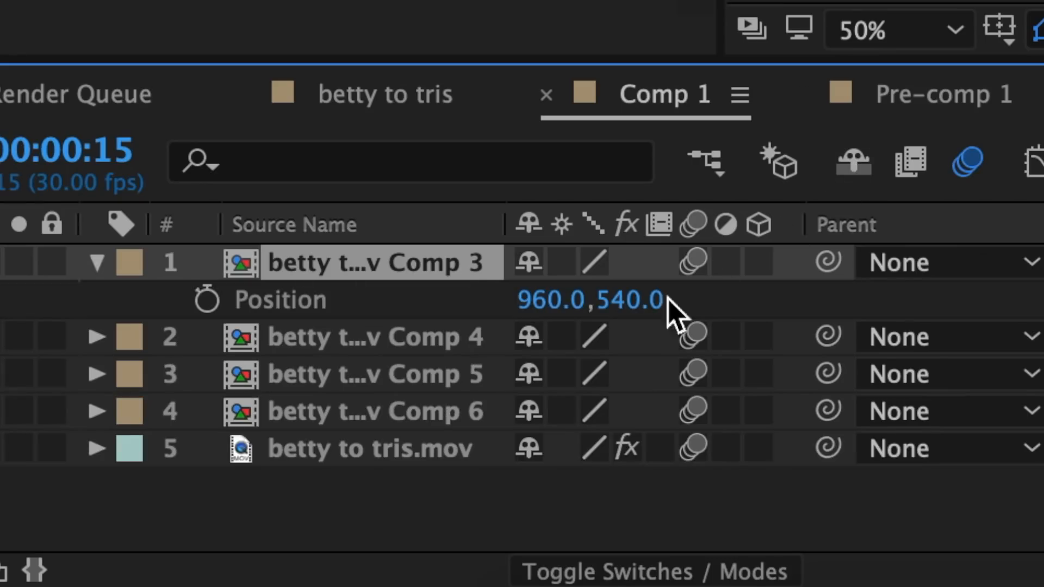
{"action": "left_click_drag", "start_coordinate": [575, 301], "coordinate": [0, 308]}
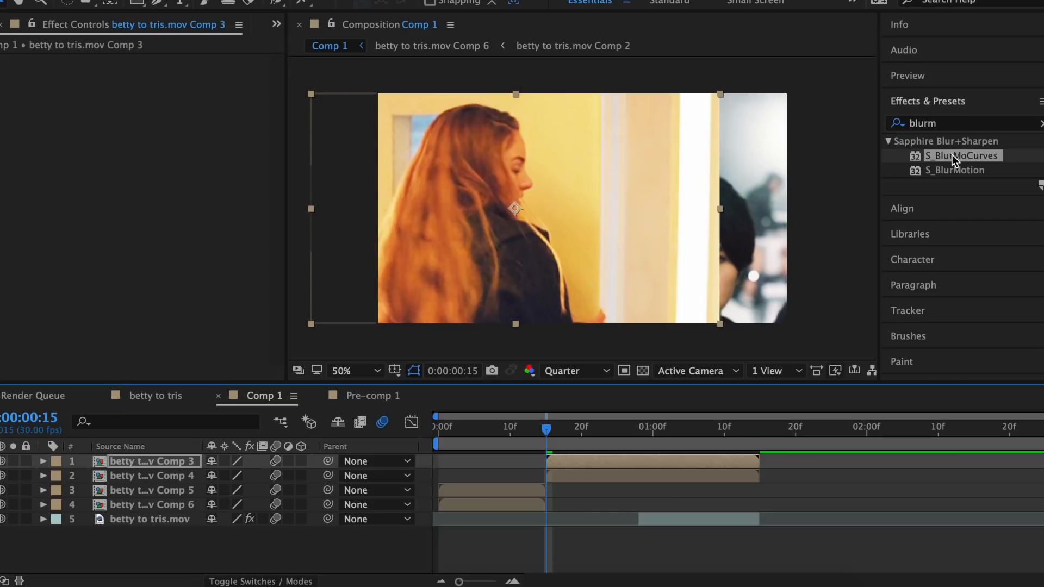
{"action": "left_click_drag", "start_coordinate": [961, 155], "coordinate": [563, 458]}
Set Wrap X and Wrap Y to Reflect in S_BlurMoCurves on the betty to tris.mov Comp 3 layer.
{"action": "left_click", "coordinate": [215, 242]}
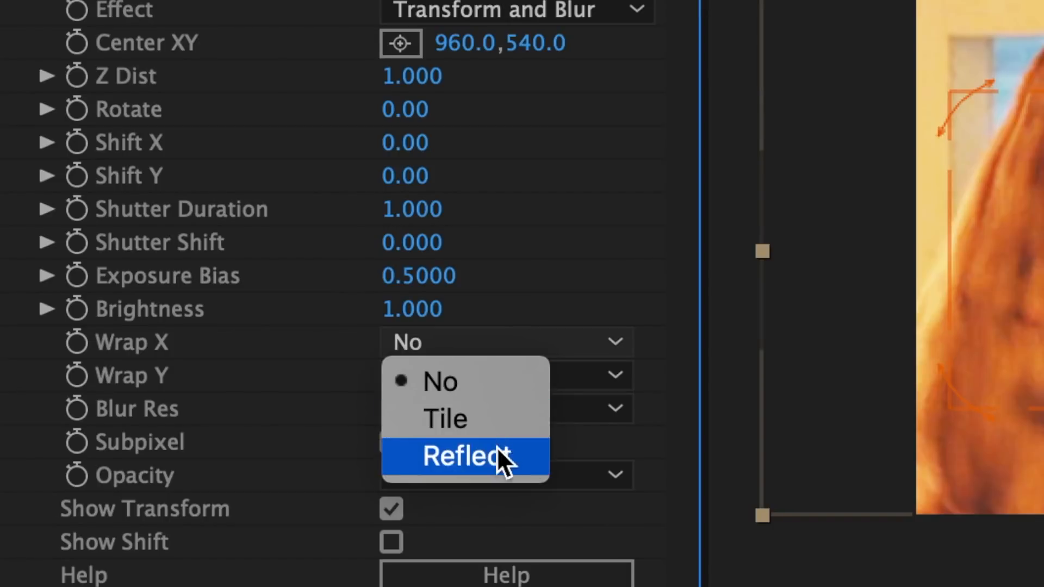
{"action": "left_click", "coordinate": [497, 450]}
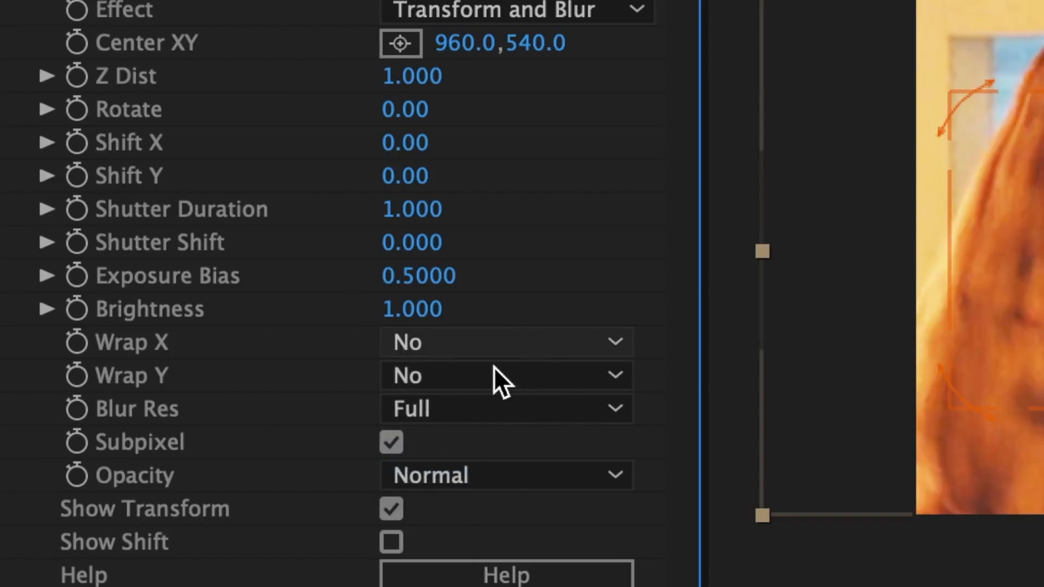
{"action": "left_click", "coordinate": [493, 376]}
{"action": "left_click", "coordinate": [504, 496]}
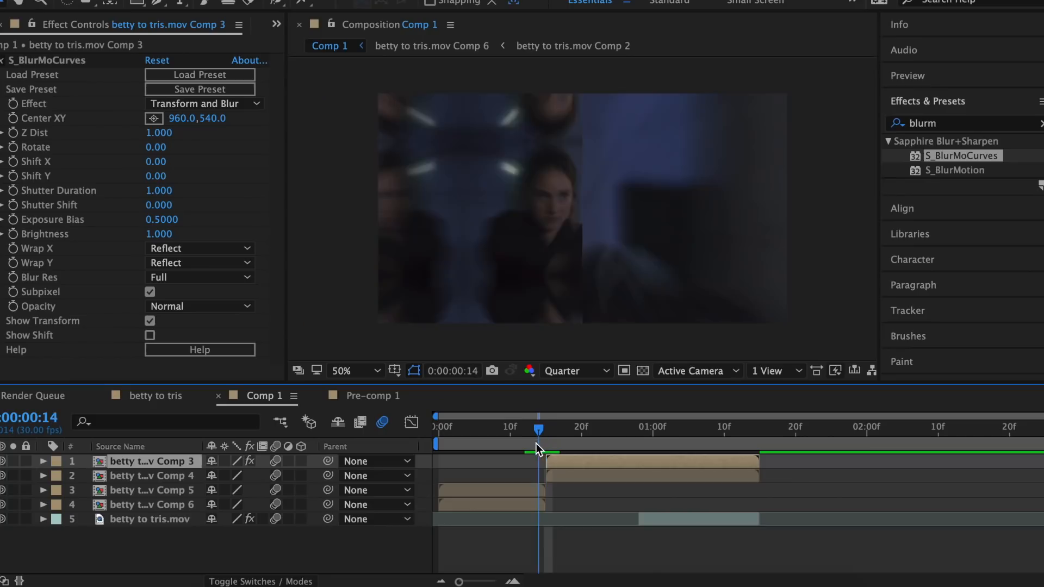
Keyframe Z Dist of S_BlurMoCurves at 0.4 at 0:00:00:15, the start of the betty to tris.mov Comp 3 layer.
{"action": "left_click_drag", "start_coordinate": [537, 442], "coordinate": [526, 442]}
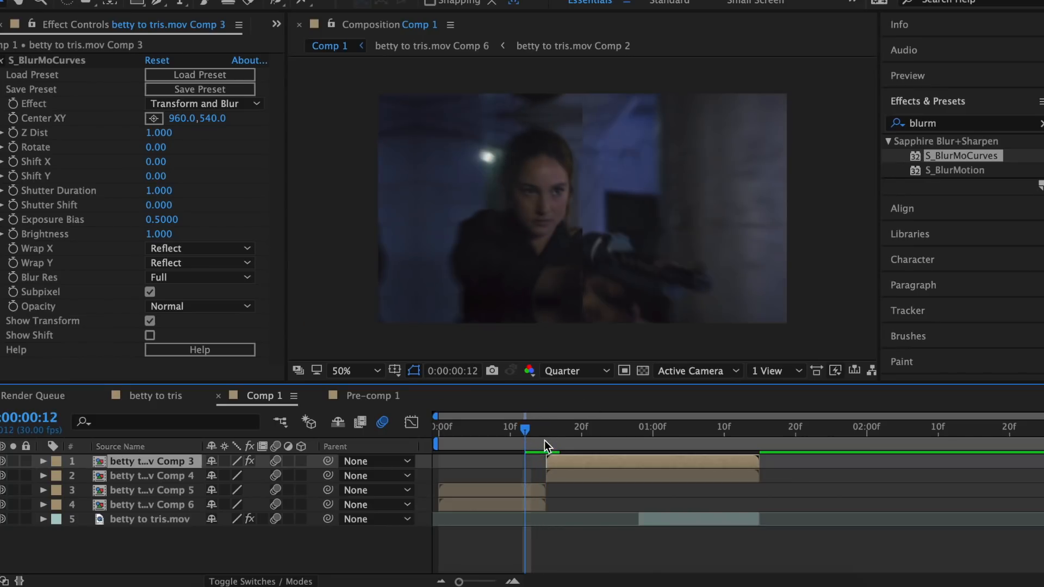
{"action": "left_click", "coordinate": [546, 438]}
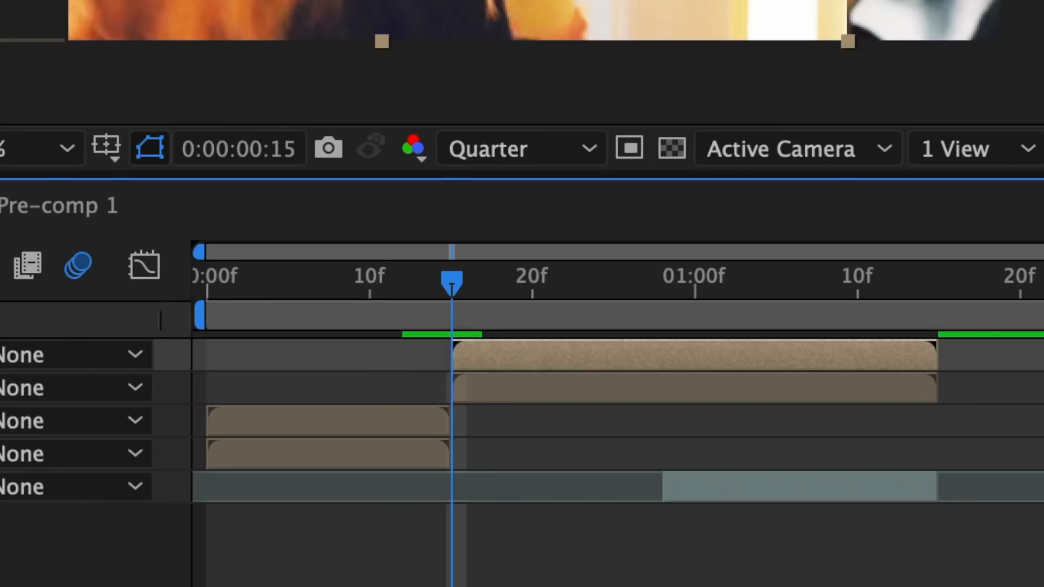
{"action": "left_click", "coordinate": [67, 254]}
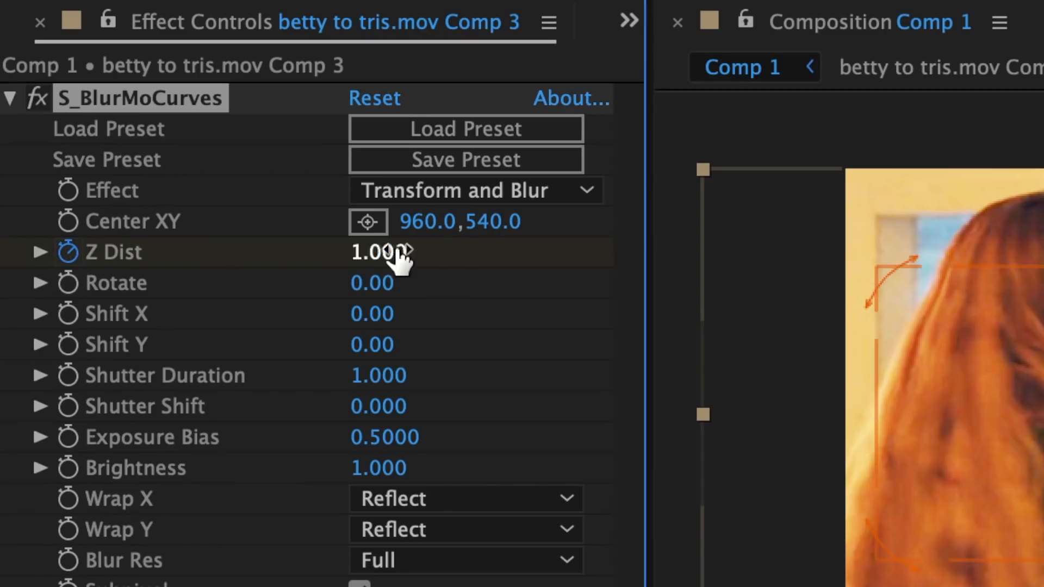
{"action": "left_click", "coordinate": [387, 250]}
{"action": "type", "text": "0."}
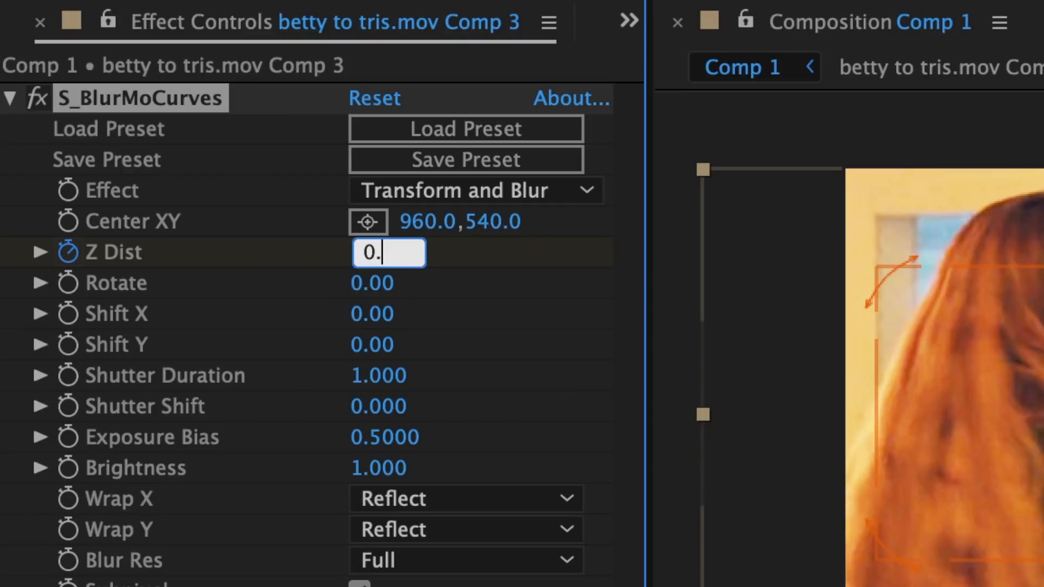
{"action": "type", "text": "4"}
{"action": "key", "text": "Return"}
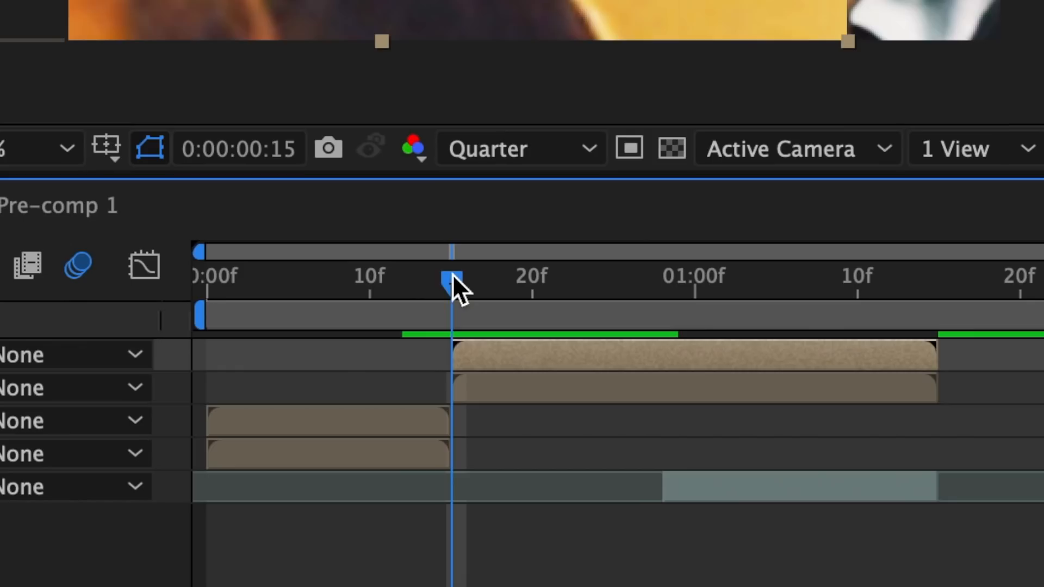
Add a Z Dist keyframe of 1 at 0:00:00:27 on the betty to tris.mov Comp 3 layer.
{"action": "left_click_drag", "start_coordinate": [455, 276], "coordinate": [645, 285]}
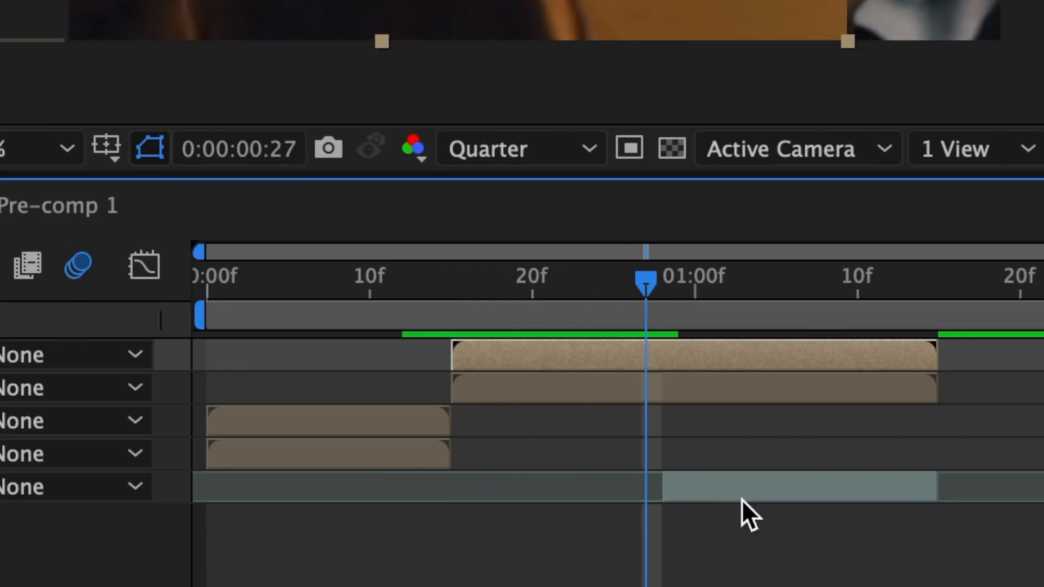
{"action": "left_click", "coordinate": [380, 253]}
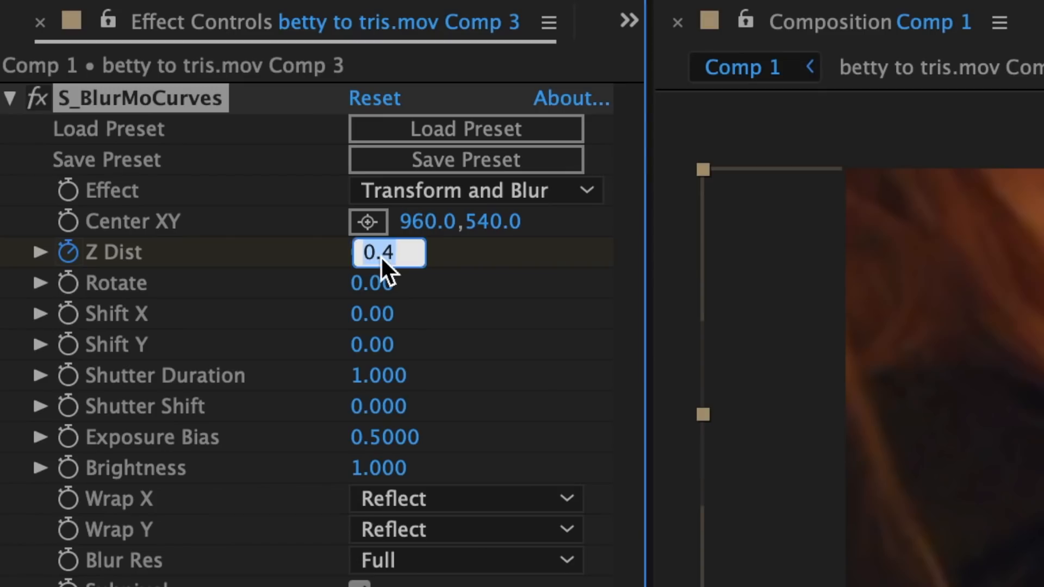
{"action": "type", "text": "1"}
{"action": "key", "text": "Return"}
Apply Easy Ease to both Z Dist keyframes of Comp 3 and reshape their value graph for a fast start and long slowdown.
{"action": "key", "text": "u"}
{"action": "left_click_drag", "start_coordinate": [647, 494], "coordinate": [547, 493]}
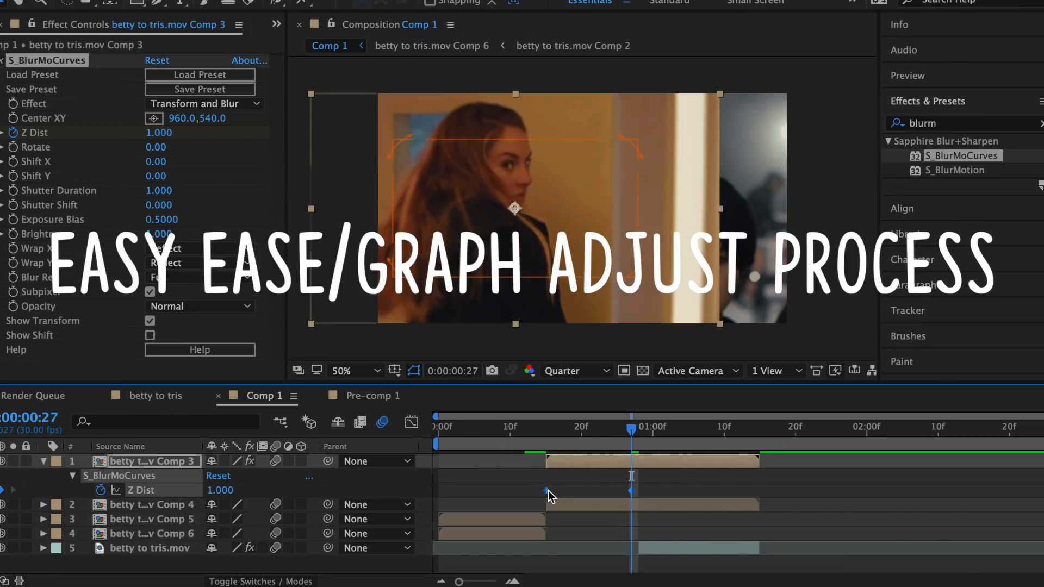
{"action": "right_click", "coordinate": [546, 491]}
{"action": "mouse_move", "coordinate": [637, 573]}
{"action": "left_click", "coordinate": [779, 477]}
{"action": "left_click", "coordinate": [411, 422]}
{"action": "left_click", "coordinate": [570, 525]}
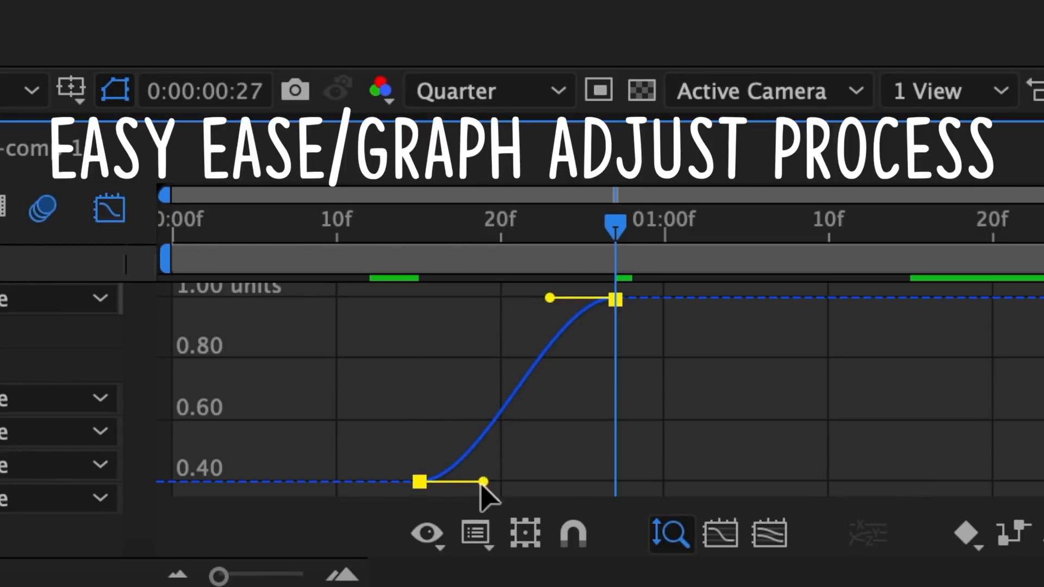
{"action": "left_click_drag", "start_coordinate": [574, 540], "coordinate": [517, 486]}
{"action": "left_click_drag", "start_coordinate": [549, 298], "coordinate": [455, 298]}
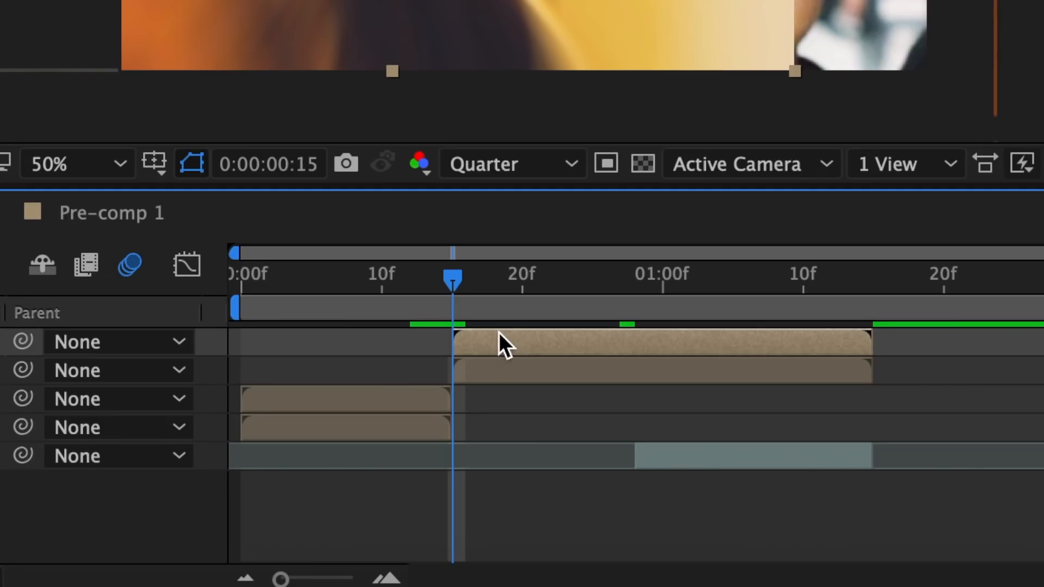
Pre-compose the betty to tris.mov Comp 3 layer with all attributes moved, and copy the Comp 5 layer's mask onto it.
{"action": "right_click", "coordinate": [499, 334]}
{"action": "left_click", "coordinate": [595, 301]}
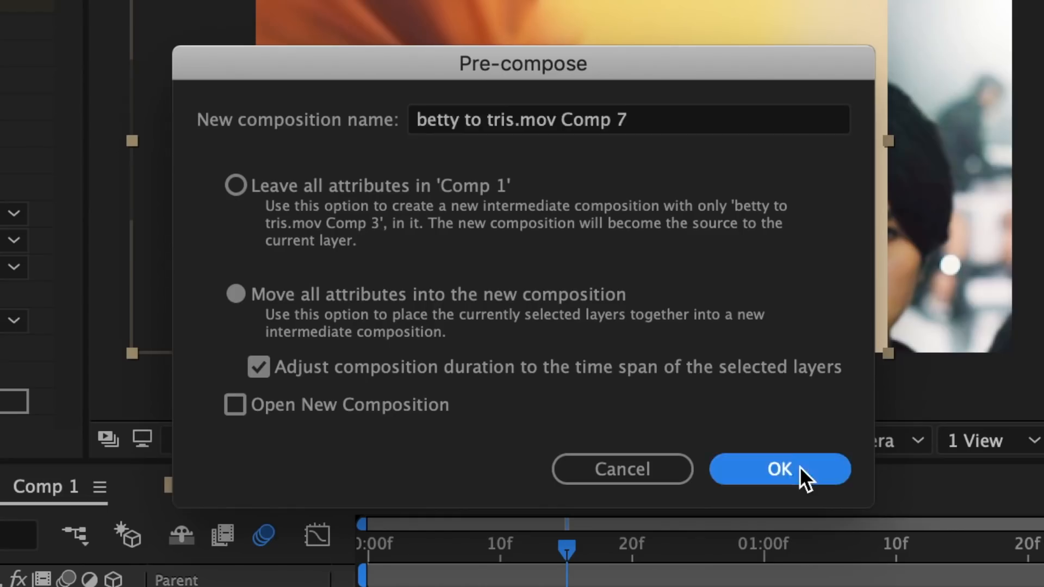
{"action": "left_click", "coordinate": [804, 469]}
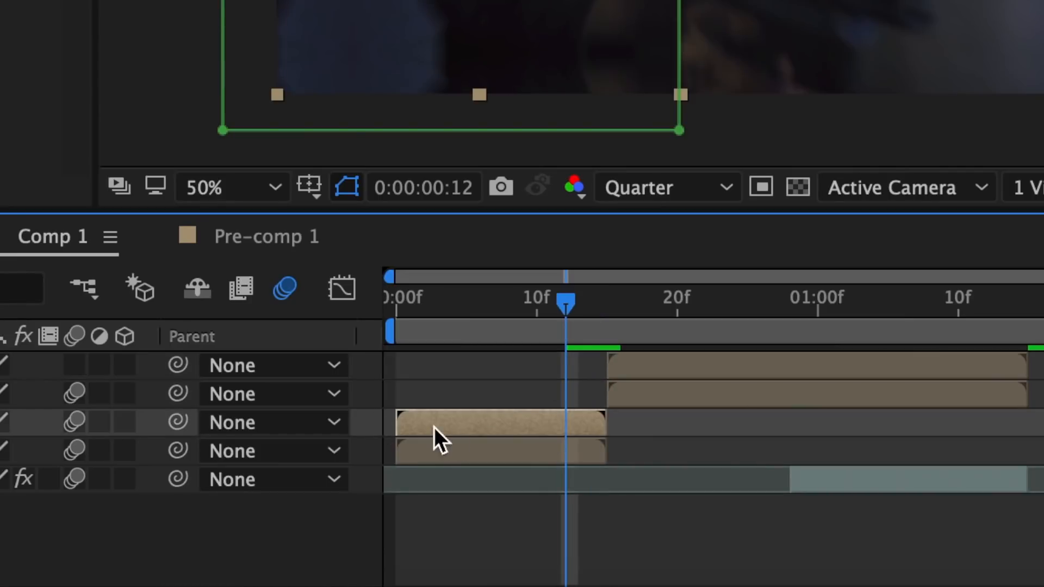
{"action": "left_click", "coordinate": [117, 363]}
{"action": "left_click", "coordinate": [296, 428]}
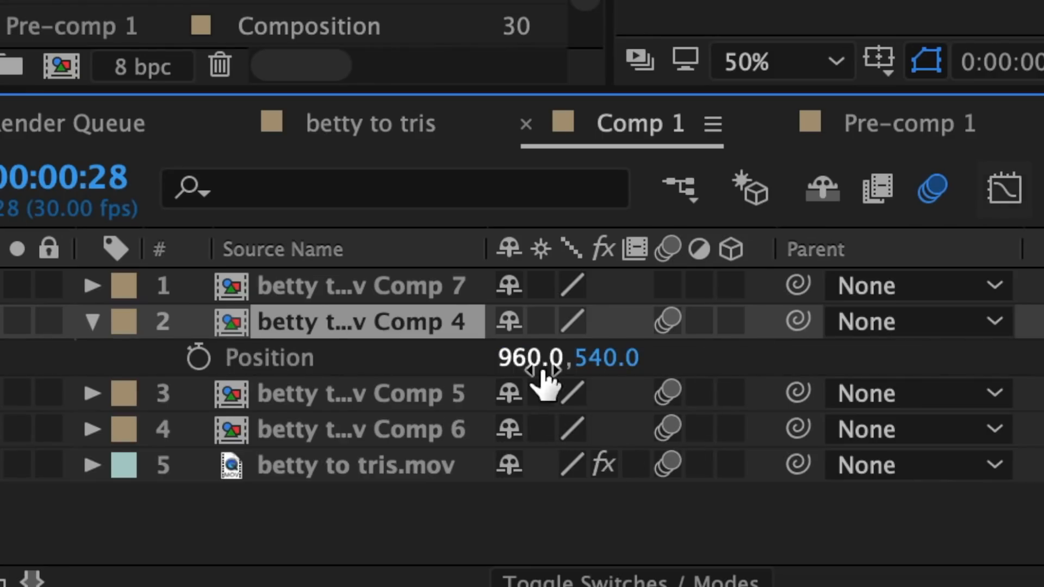
Shift the betty to tris.mov Comp 4 layer right to fit the right half, and apply S_BlurMoCurves with Wrap X and Wrap Y set to Reflect.
{"action": "left_click_drag", "start_coordinate": [544, 370], "coordinate": [1042, 370]}
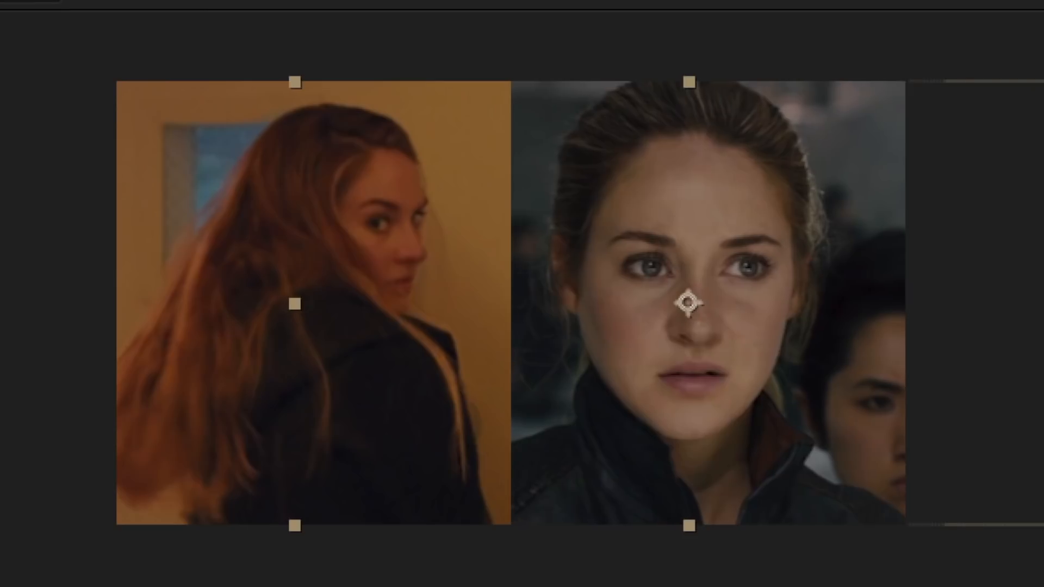
{"action": "left_click_drag", "start_coordinate": [956, 156], "coordinate": [690, 477]}
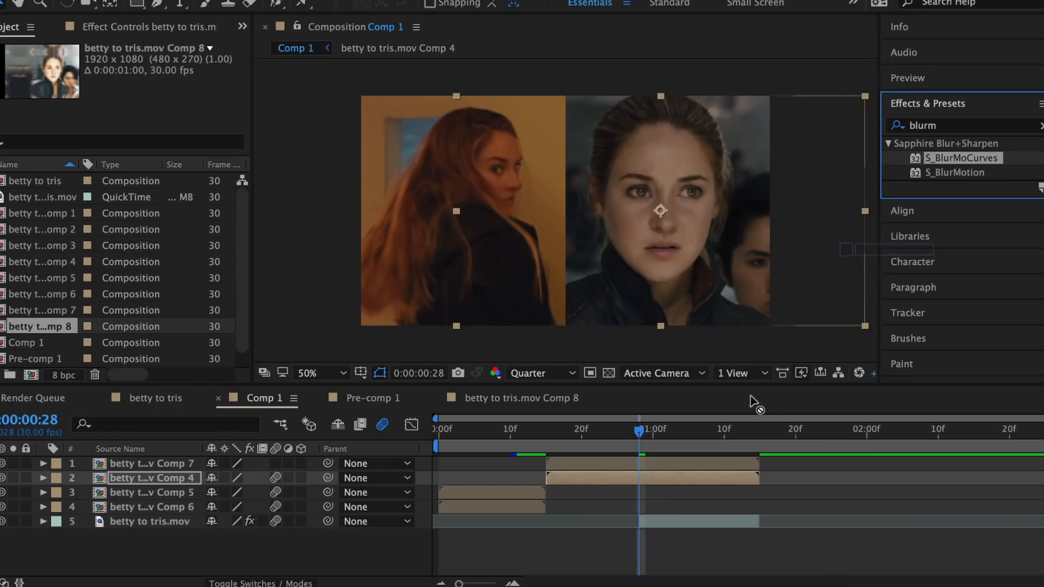
{"action": "left_click", "coordinate": [182, 248]}
{"action": "left_click", "coordinate": [403, 426]}
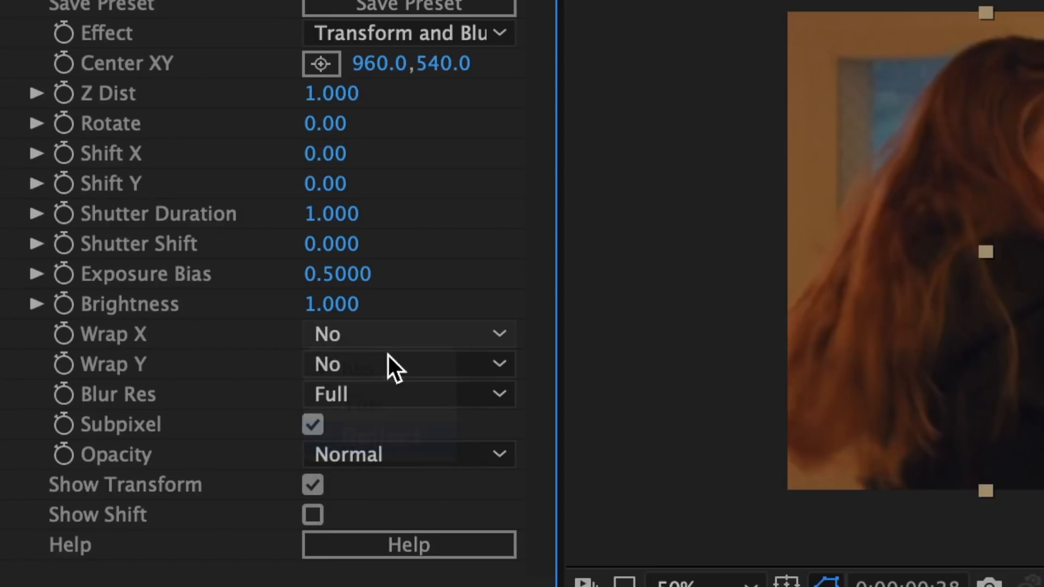
{"action": "left_click", "coordinate": [379, 363]}
{"action": "left_click", "coordinate": [392, 476]}
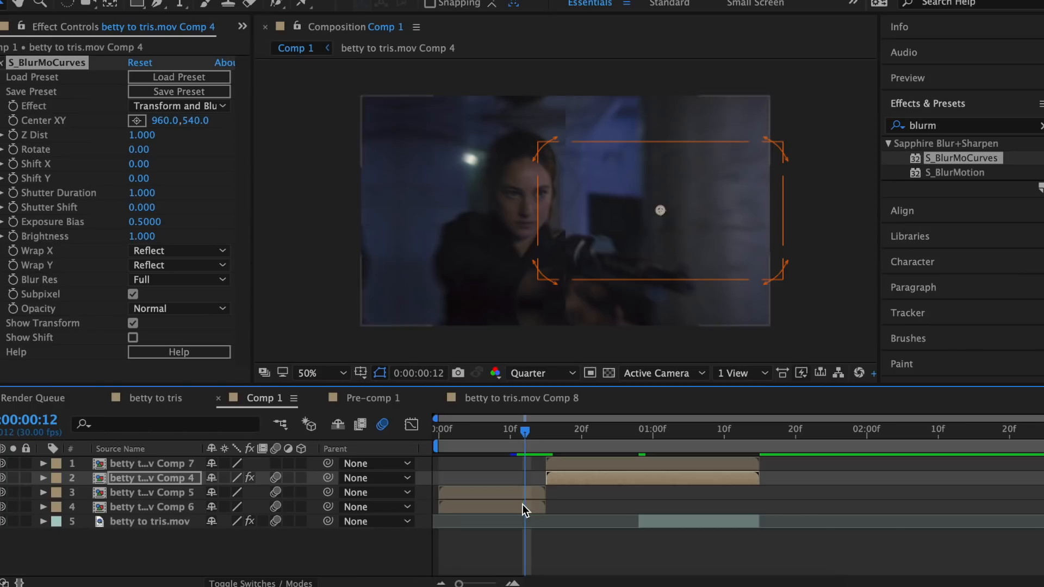
Keyframe Z Dist on the betty to tris.mov Comp 4 layer from 1.7 at the layer's start to 1 at 0:00:00:27.
{"action": "left_click_drag", "start_coordinate": [537, 436], "coordinate": [546, 433]}
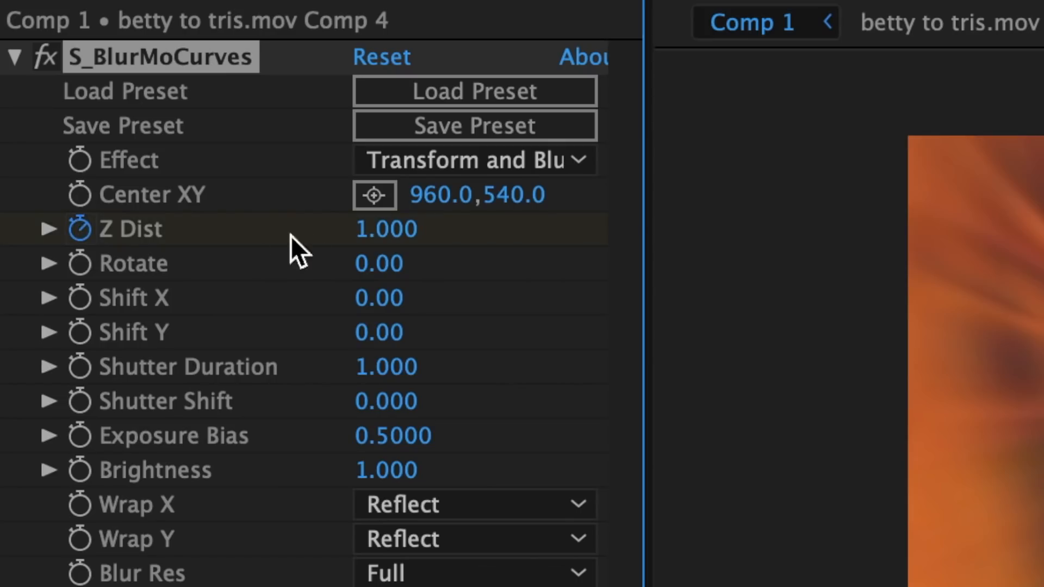
{"action": "left_click", "coordinate": [372, 234]}
{"action": "type", "text": "1.7"}
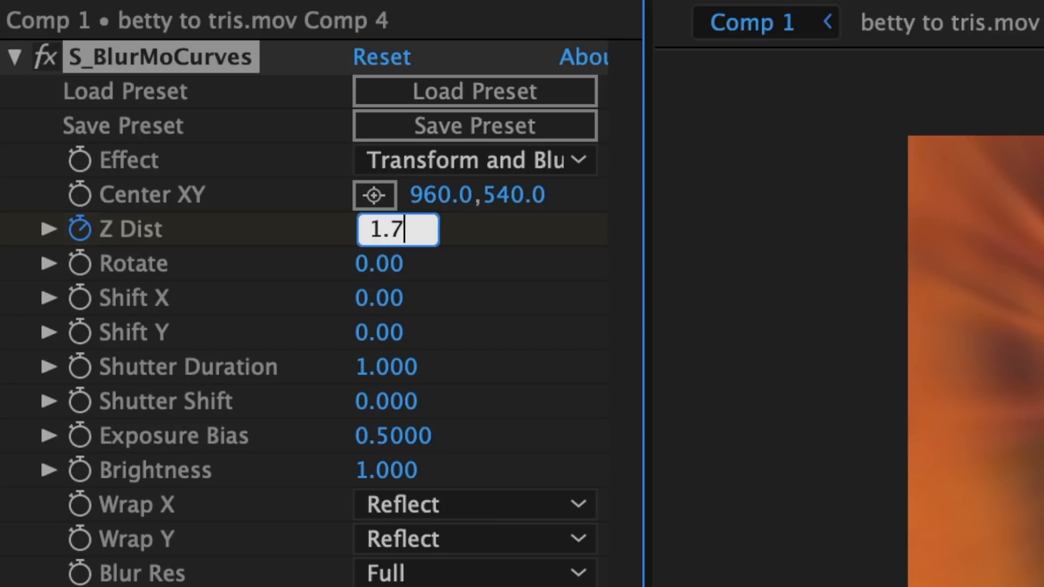
{"action": "key", "text": "Return"}
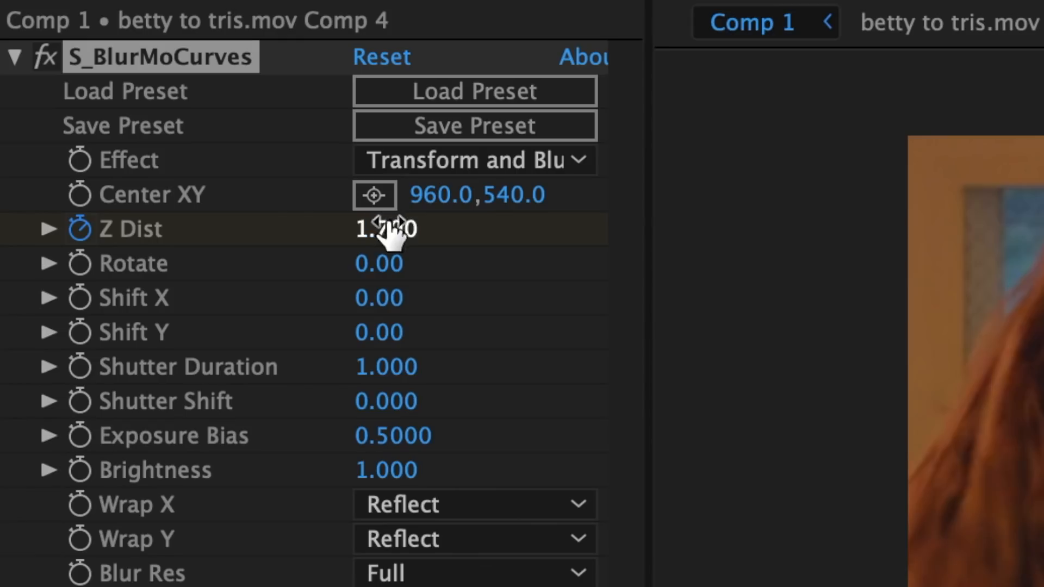
{"action": "left_click", "coordinate": [391, 231]}
{"action": "type", "text": "1"}
{"action": "key", "text": "Return"}
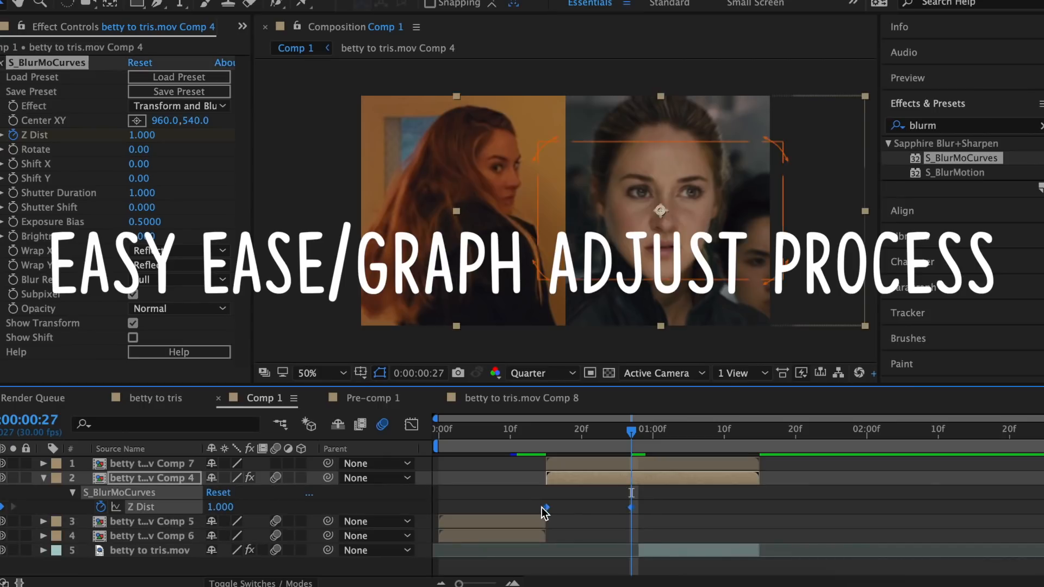
Apply Easy Ease to the Comp 4 layer's Z Dist keyframes and bend the value graph into a steep drop with a long slowdown.
{"action": "right_click", "coordinate": [546, 507]}
{"action": "mouse_move", "coordinate": [620, 574]}
{"action": "left_click", "coordinate": [772, 478]}
{"action": "left_click", "coordinate": [411, 425]}
{"action": "left_click", "coordinate": [590, 499]}
{"action": "left_click_drag", "start_coordinate": [574, 464], "coordinate": [553, 495]}
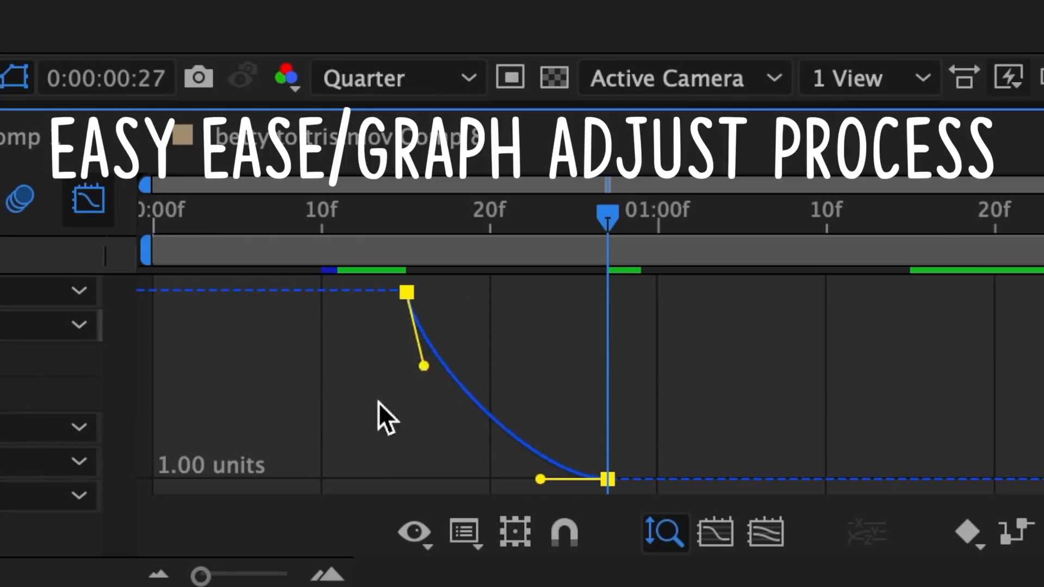
{"action": "left_click_drag", "start_coordinate": [424, 366], "coordinate": [407, 432]}
{"action": "left_click_drag", "start_coordinate": [540, 479], "coordinate": [450, 480]}
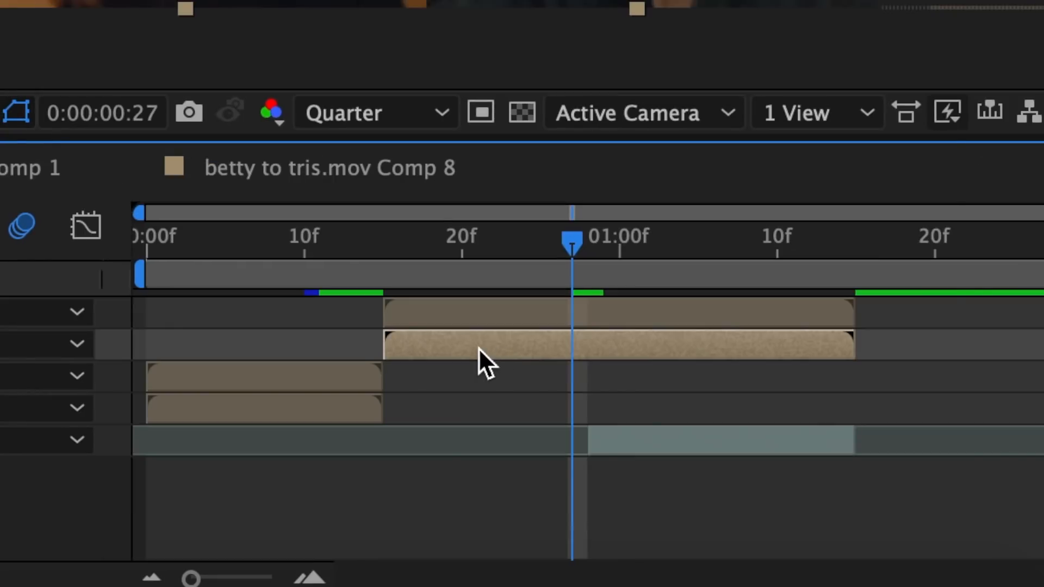
Pre-compose the betty to tris.mov Comp 4 layer and copy the inverted Mask 1 from the Comp 6 layer to it.
{"action": "right_click", "coordinate": [478, 349]}
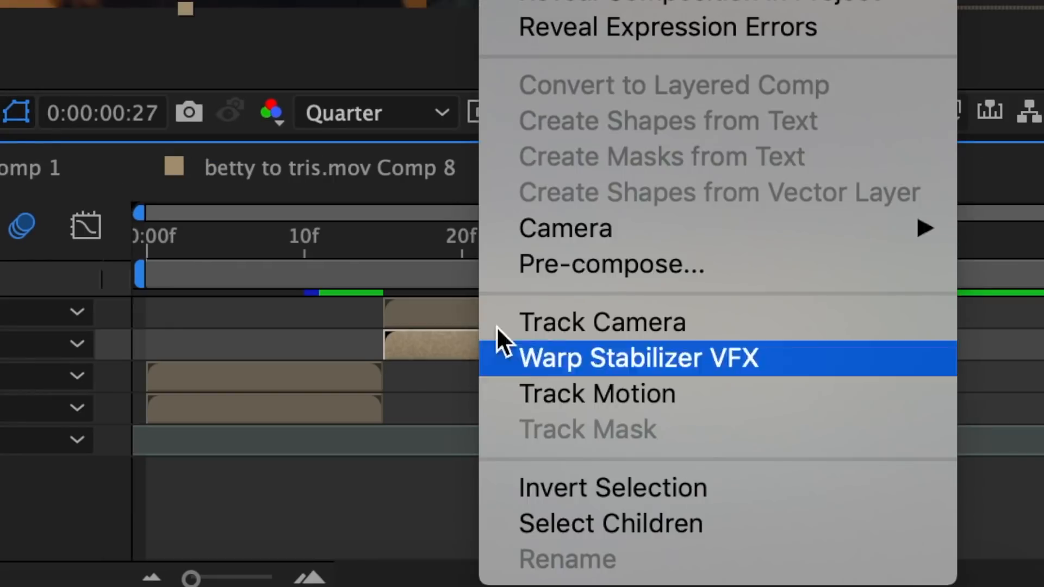
{"action": "left_click", "coordinate": [604, 263]}
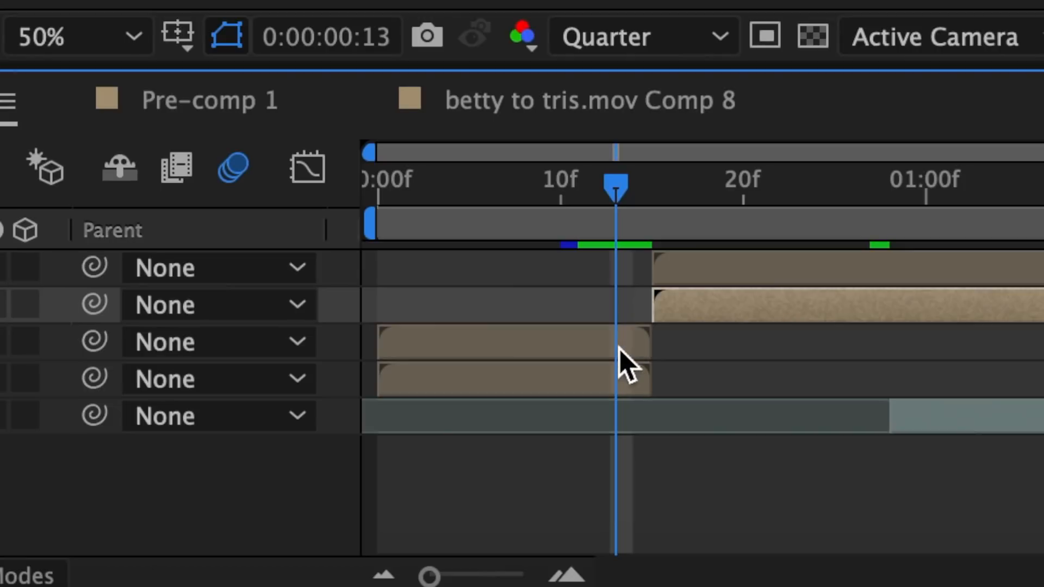
{"action": "left_click", "coordinate": [625, 380]}
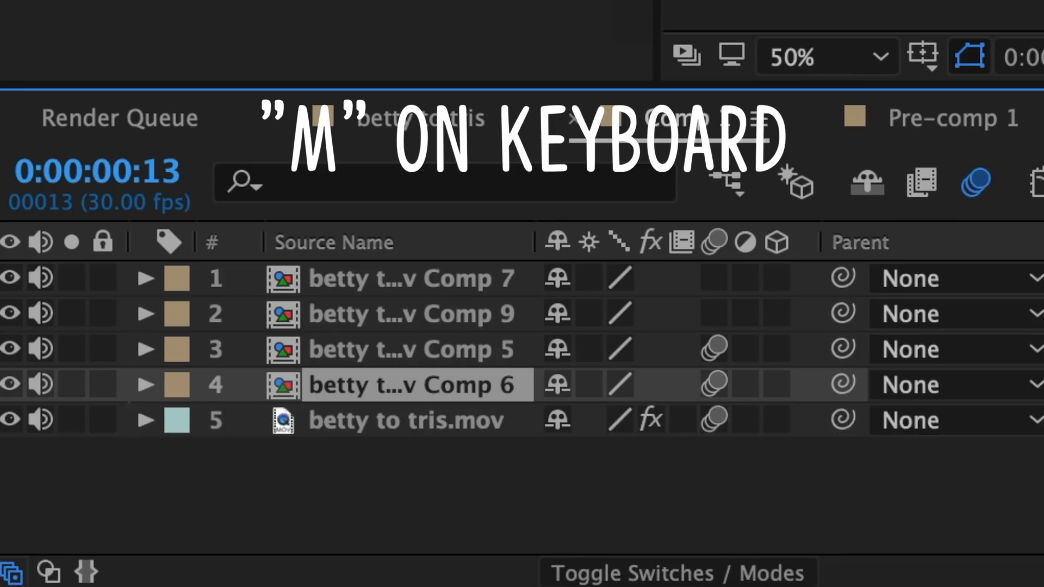
{"action": "key", "text": "m"}
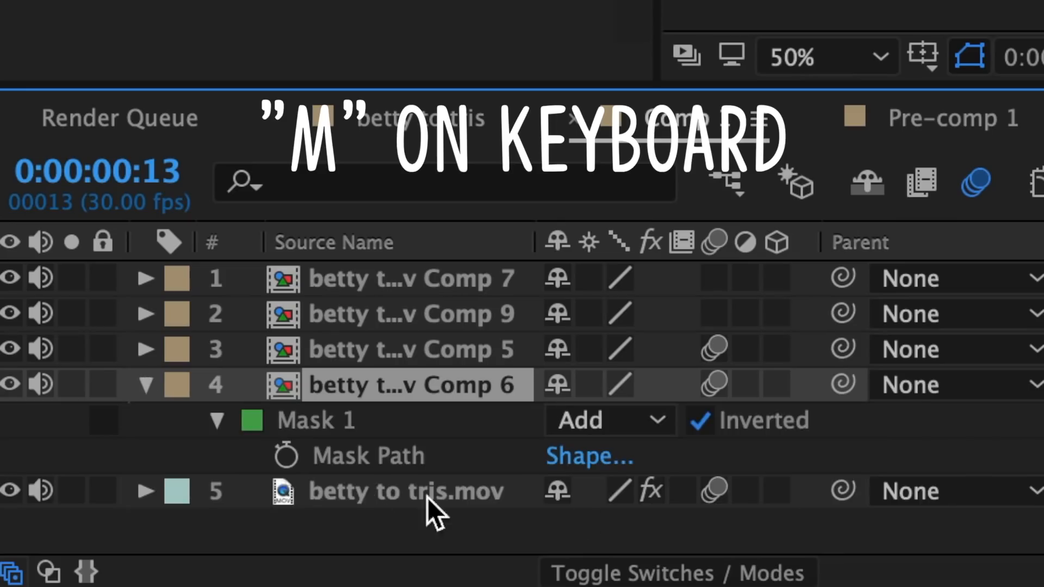
{"action": "left_click", "coordinate": [337, 422]}
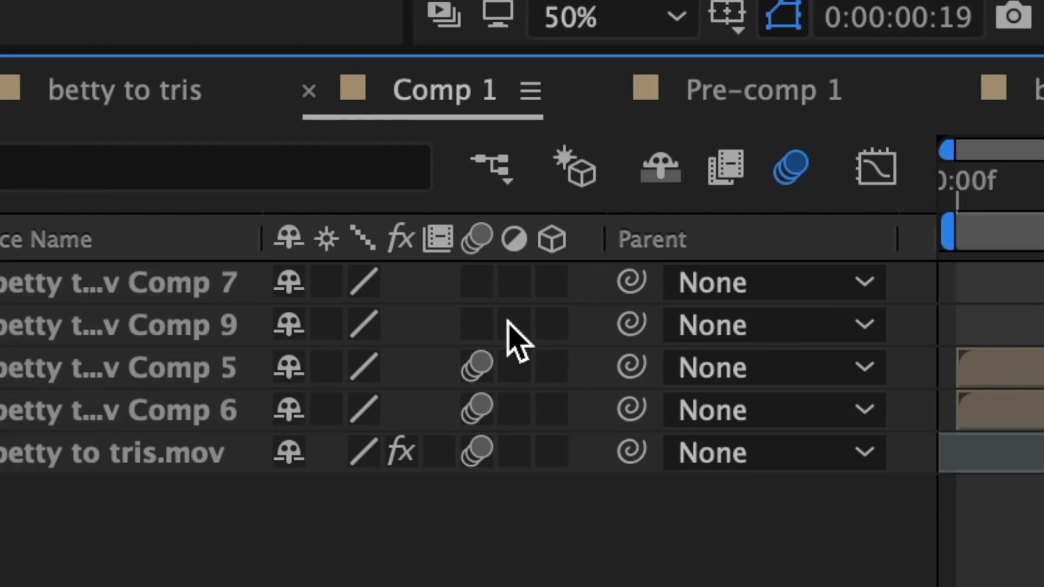
Enable motion blur and 3D for the betty to tris.mov Comp 7 and Comp 9 layers.
{"action": "left_click", "coordinate": [479, 282]}
{"action": "left_click", "coordinate": [482, 316]}
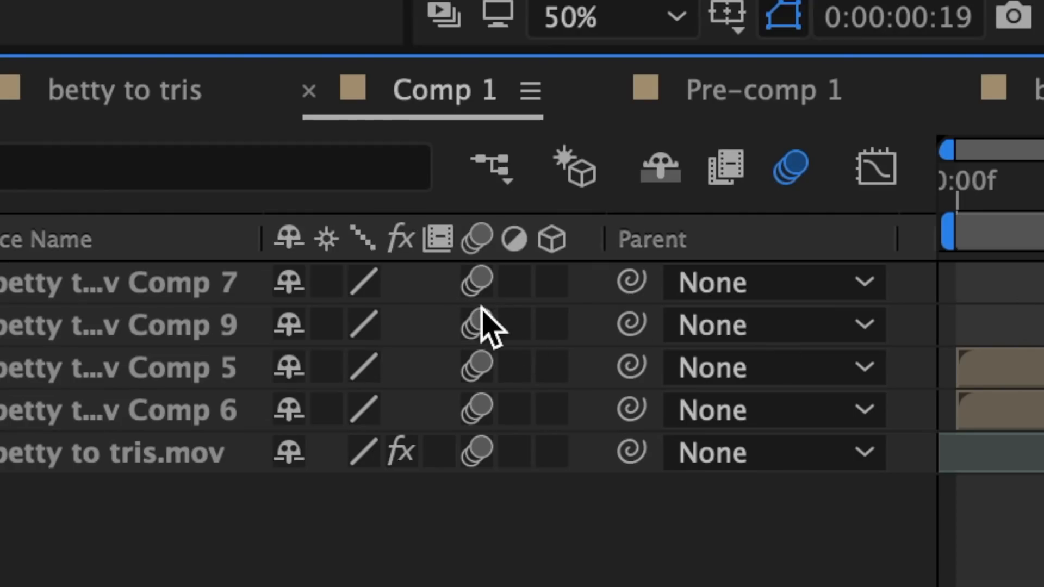
{"action": "left_click_drag", "start_coordinate": [557, 280], "coordinate": [557, 321]}
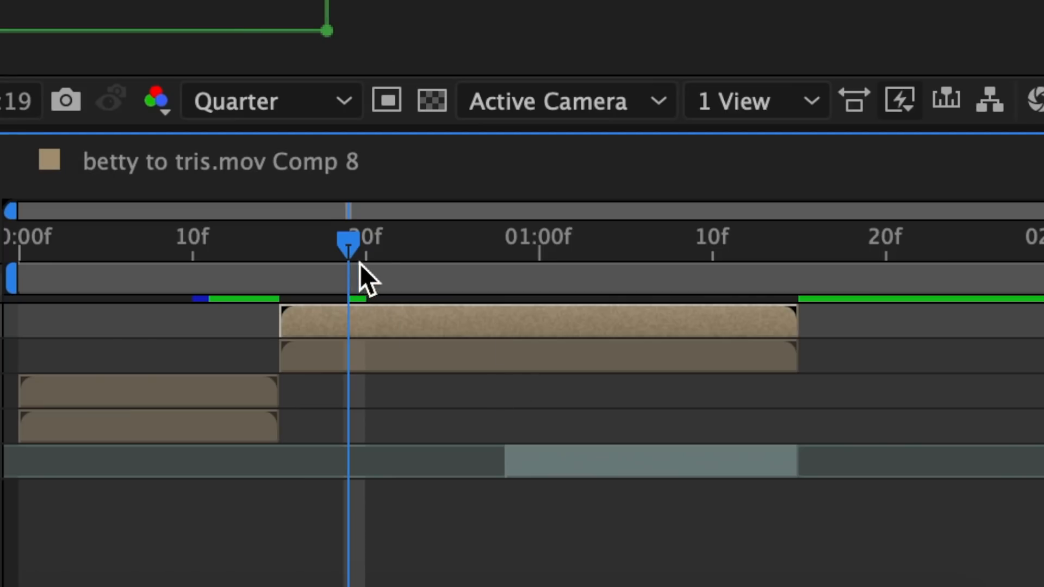
At 0:00:00:28, set the X values of both Anchor Point and Position to -8 on the betty to tris.mov Comp 7 layer.
{"action": "left_click_drag", "start_coordinate": [361, 264], "coordinate": [504, 278]}
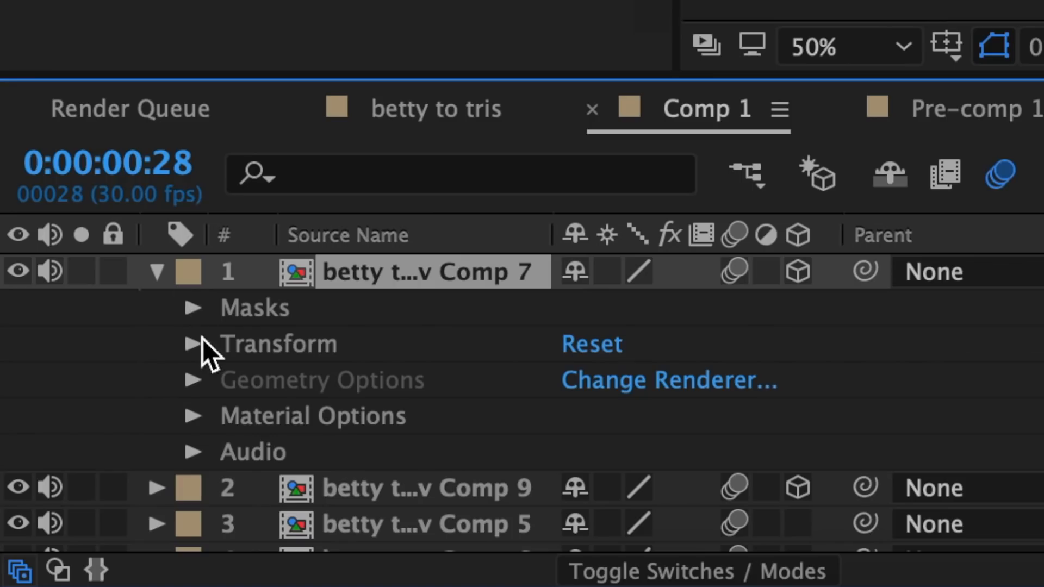
{"action": "left_click", "coordinate": [193, 343]}
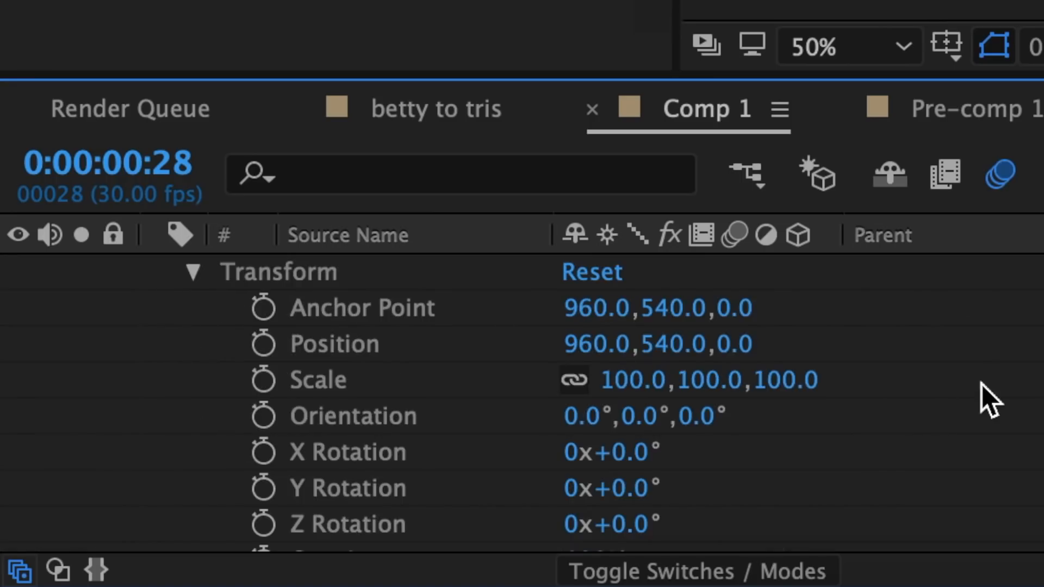
{"action": "left_click_drag", "start_coordinate": [575, 313], "coordinate": [14, 334]}
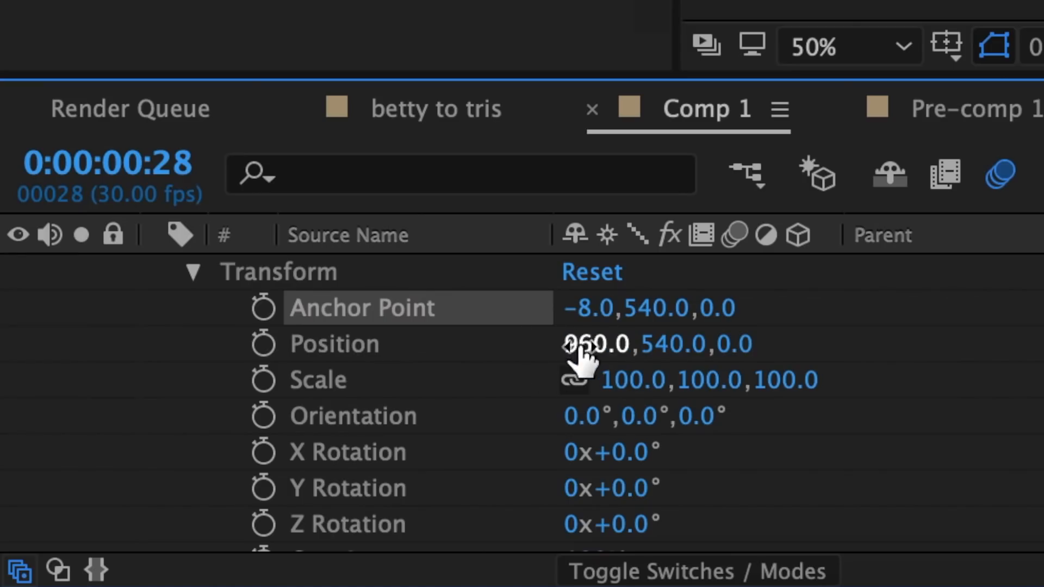
{"action": "left_click", "coordinate": [580, 347]}
{"action": "type", "text": "-8"}
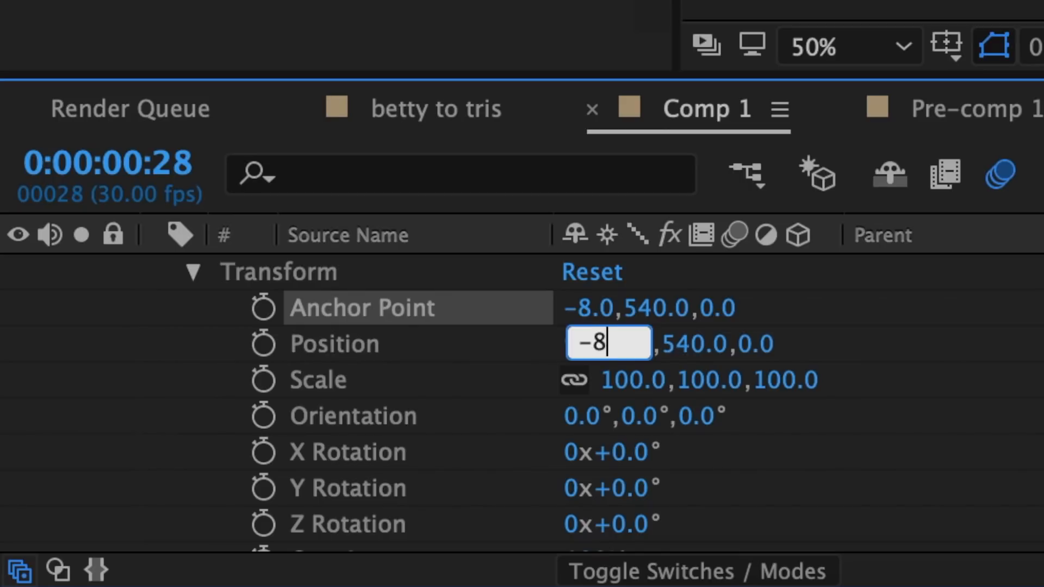
{"action": "key", "text": "Return"}
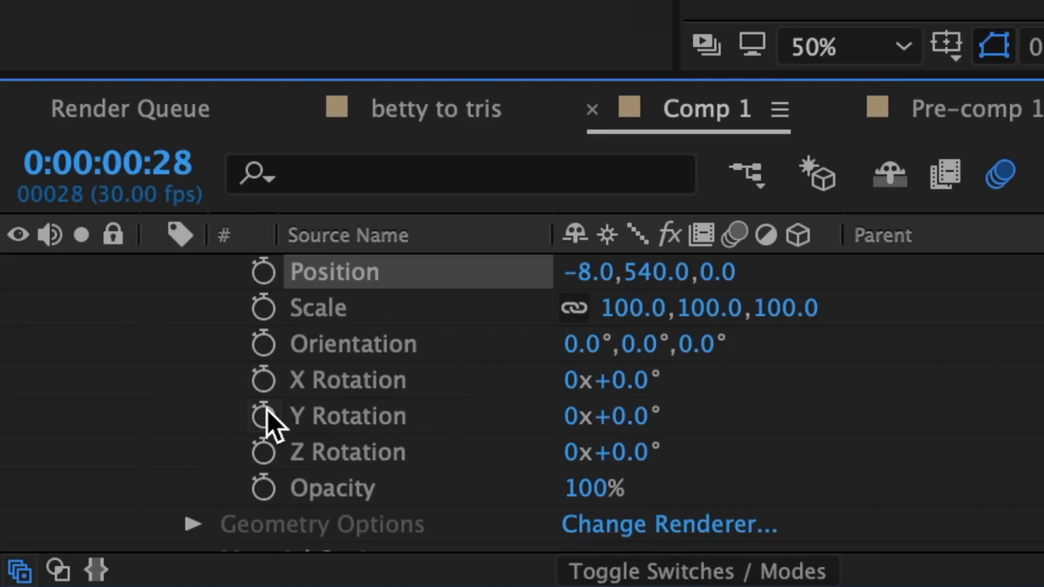
Keyframe the Comp 7 layer's Y Rotation from 0° at 0:00:00:28 to a positive angle at 0:00:01:14, and apply Easy Ease to both keyframes.
{"action": "left_click", "coordinate": [263, 416]}
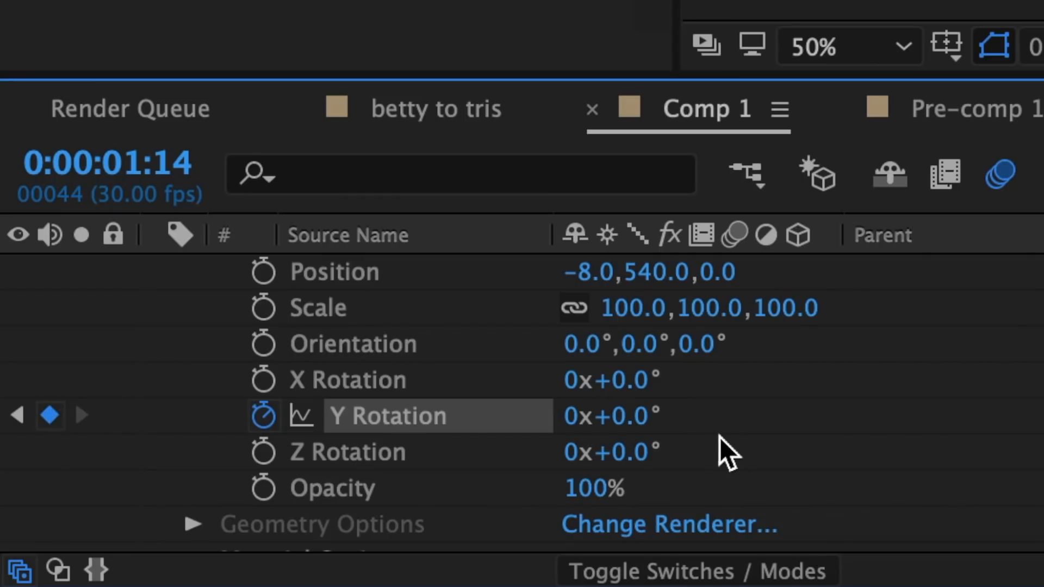
{"action": "left_click_drag", "start_coordinate": [626, 416], "coordinate": [745, 422]}
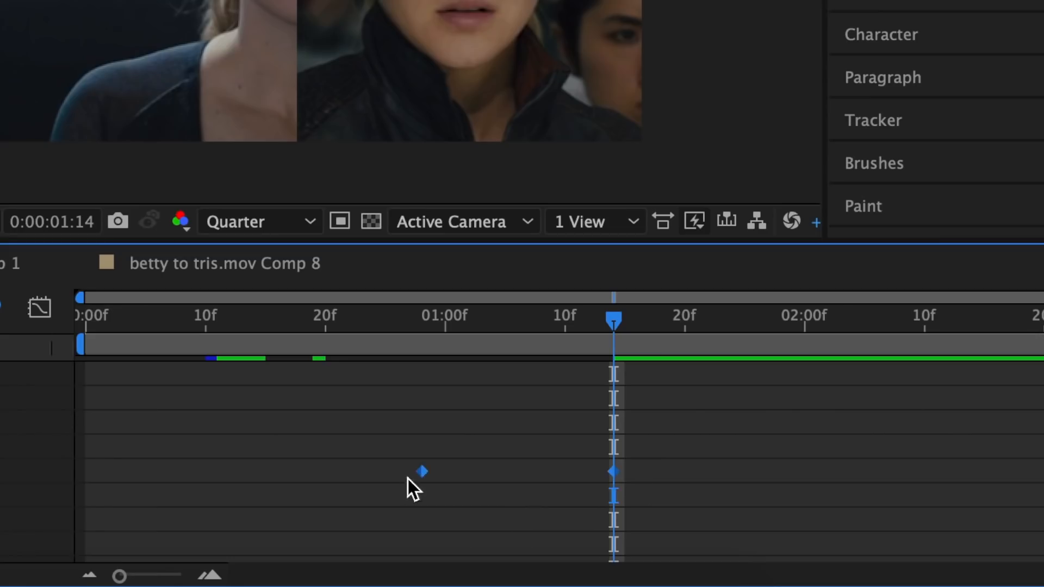
{"action": "right_click", "coordinate": [422, 471]}
{"action": "mouse_move", "coordinate": [560, 560]}
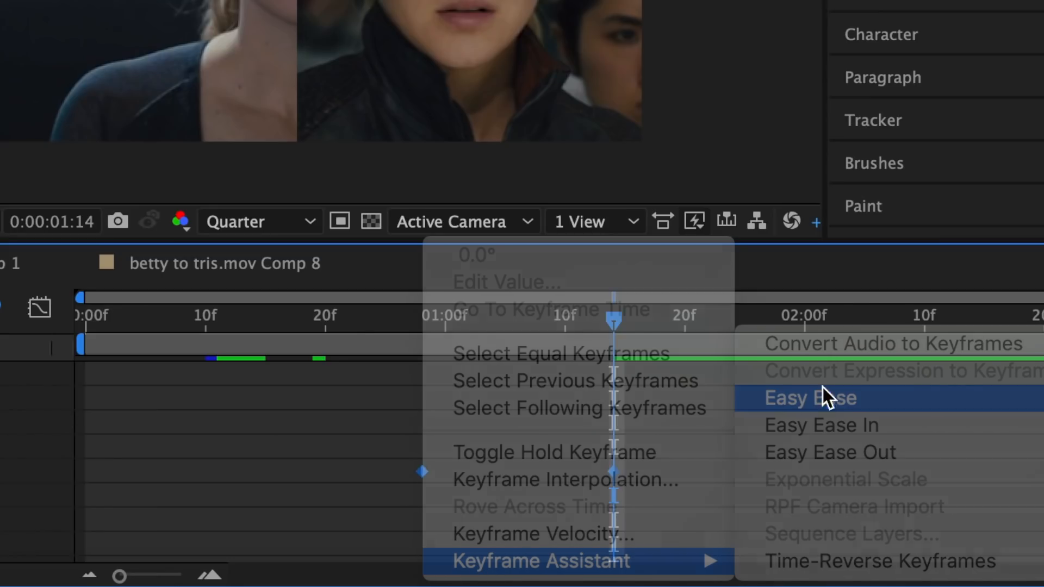
{"action": "left_click", "coordinate": [825, 396]}
Reshape the Comp 7 layer's Y Rotation speed graph so it peaks right after the first keyframe and slows down gradually.
{"action": "left_click", "coordinate": [54, 318]}
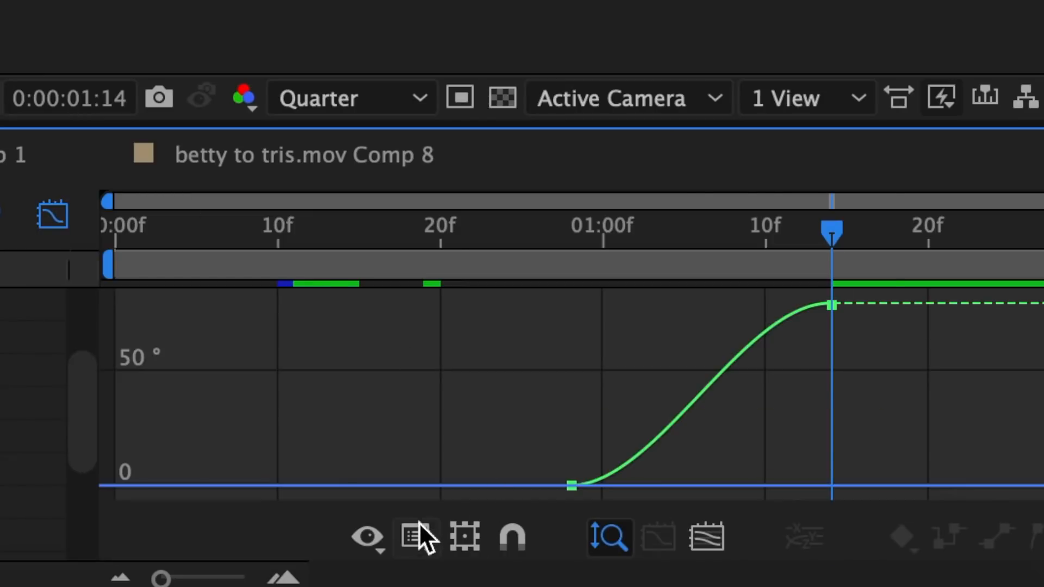
{"action": "left_click", "coordinate": [419, 525]}
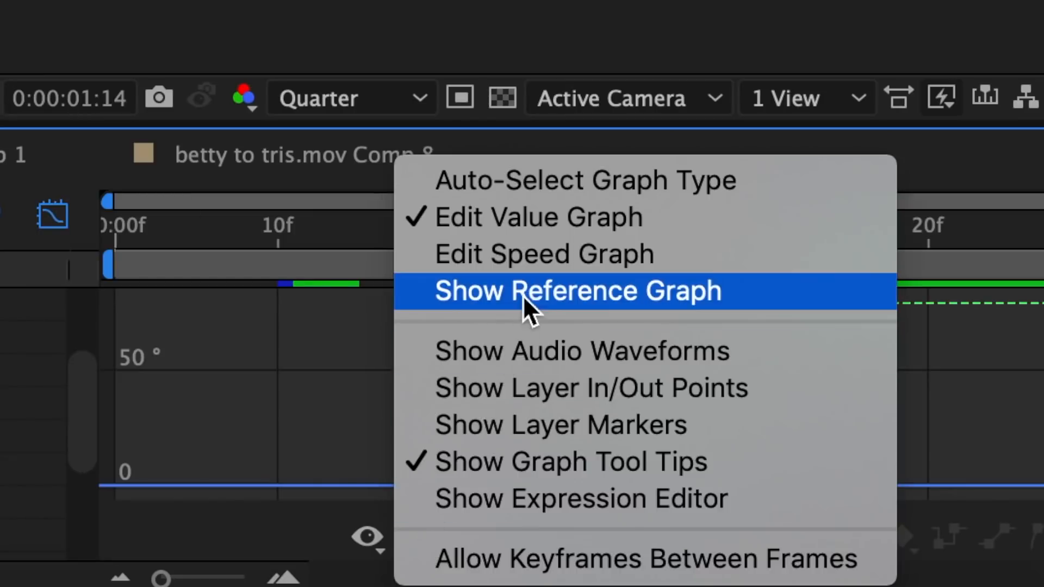
{"action": "left_click", "coordinate": [531, 270]}
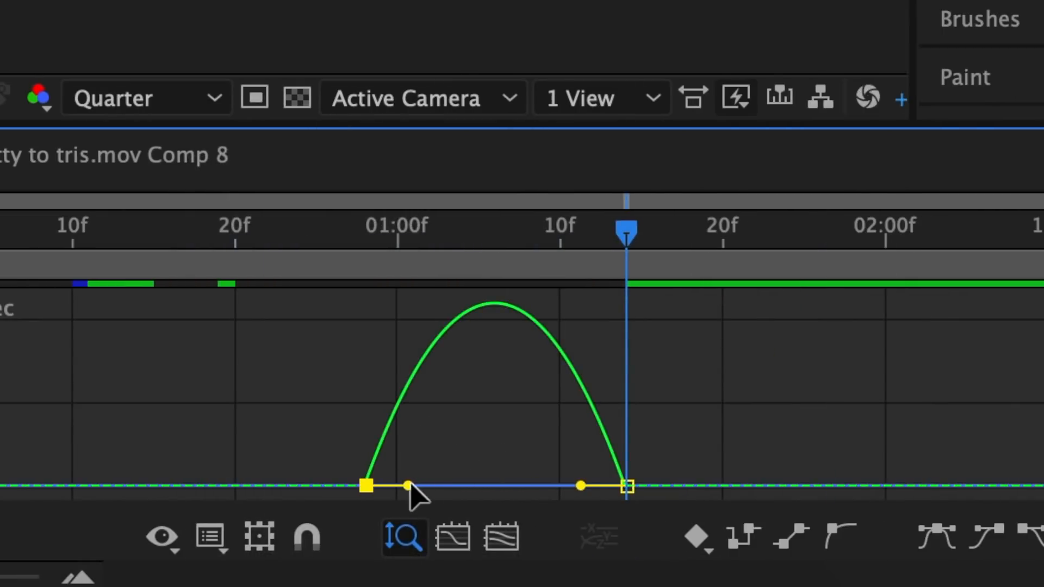
{"action": "left_click_drag", "start_coordinate": [408, 485], "coordinate": [374, 484]}
{"action": "left_click_drag", "start_coordinate": [581, 486], "coordinate": [508, 488]}
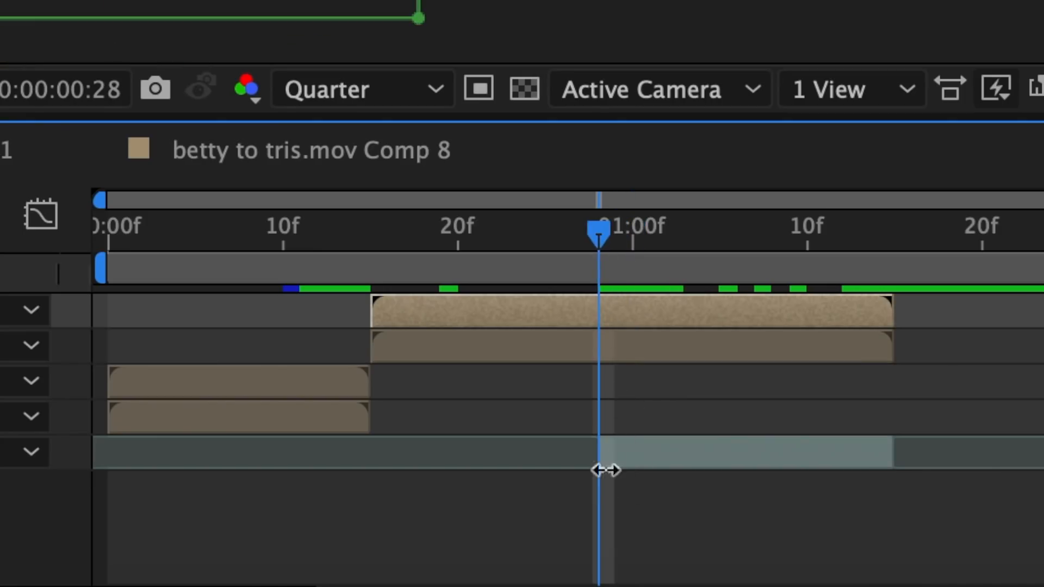
At 0:00:00:28, set the X values of both Anchor Point and Position to 1926 on the betty to tris.mov Comp 9 layer.
{"action": "left_click", "coordinate": [643, 359]}
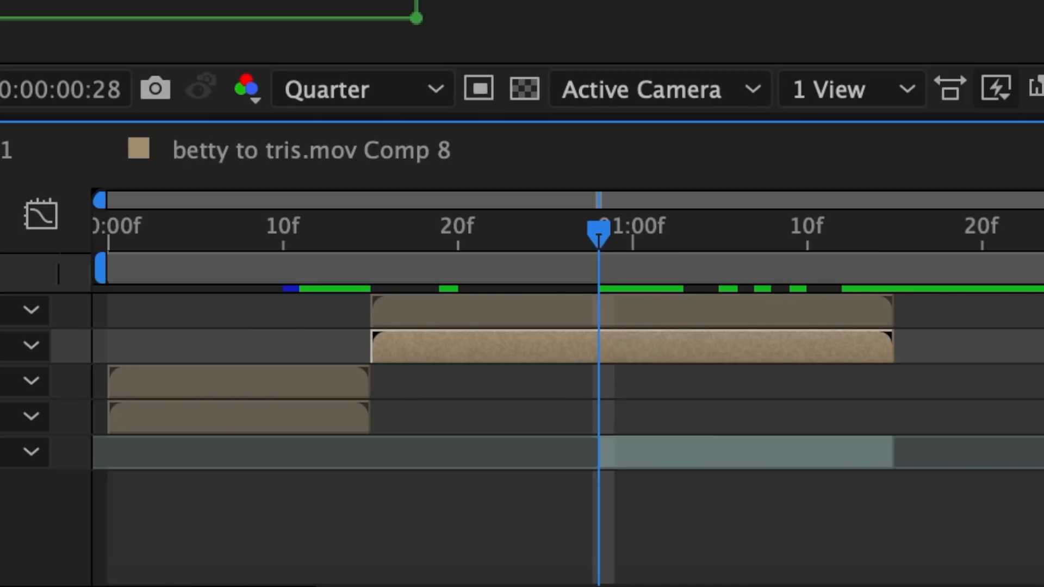
{"action": "left_click", "coordinate": [49, 302]}
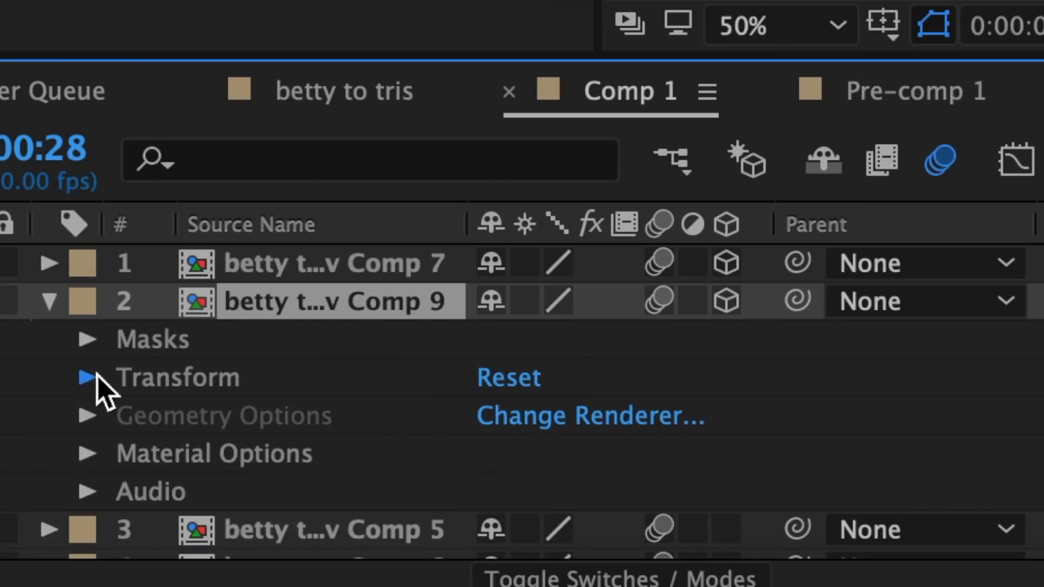
{"action": "left_click", "coordinate": [88, 376]}
{"action": "scroll", "coordinate": [170, 424], "scroll_direction": "down", "scroll_amount": 2}
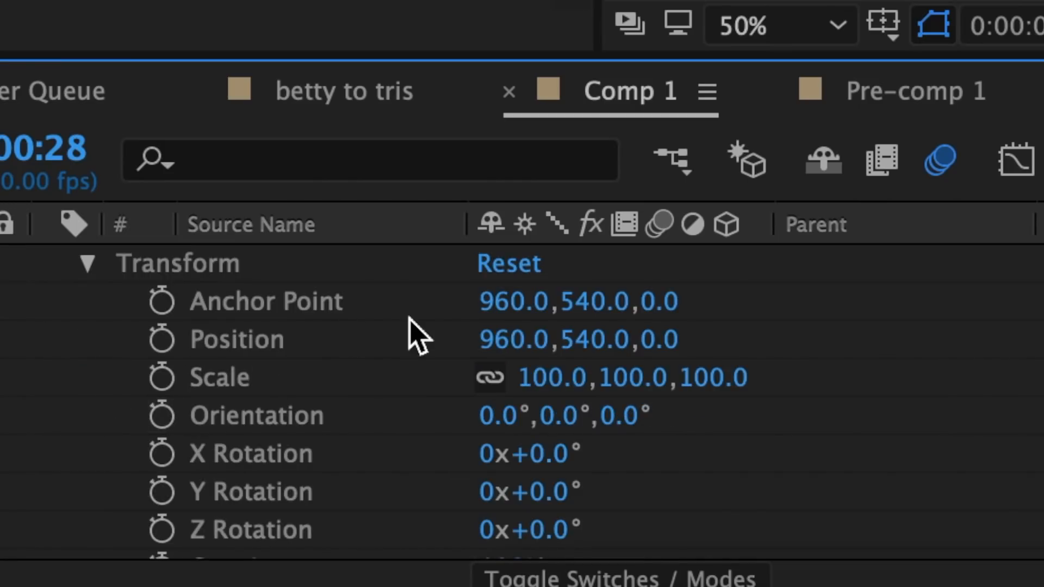
{"action": "left_click_drag", "start_coordinate": [514, 302], "coordinate": [958, 322]}
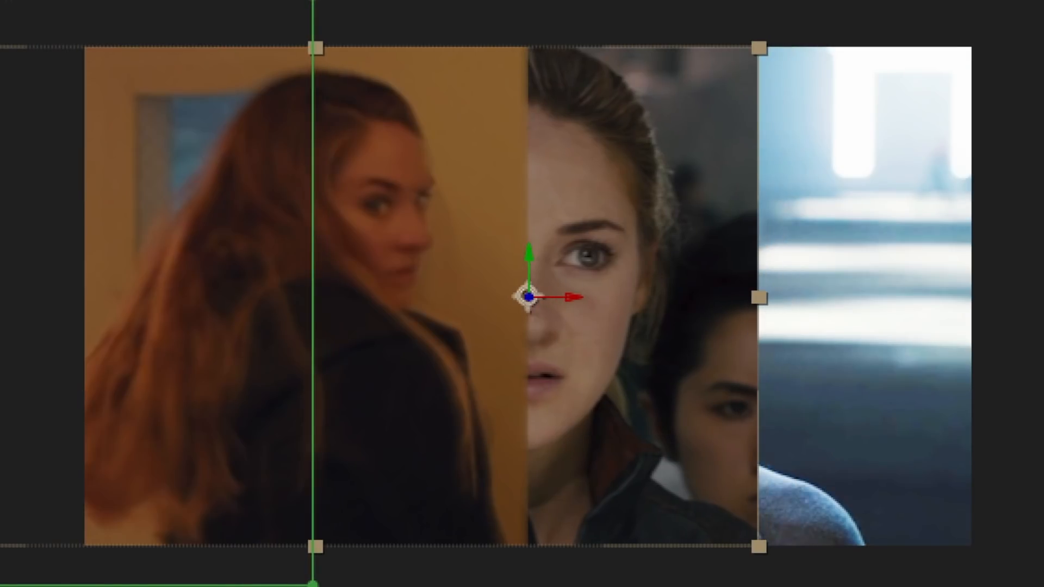
{"action": "left_click", "coordinate": [592, 348]}
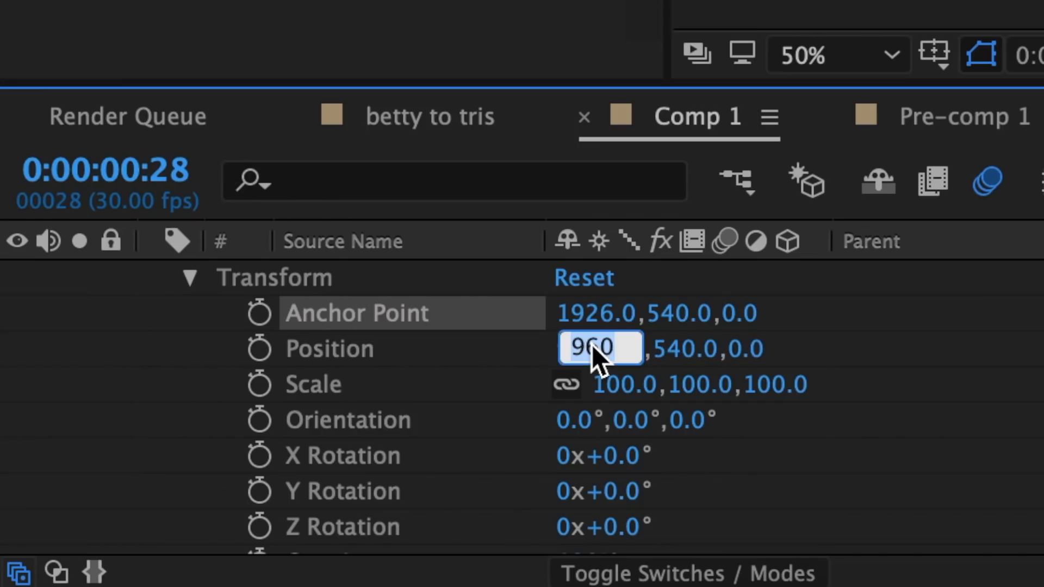
{"action": "type", "text": "1926"}
{"action": "key", "text": "Return"}
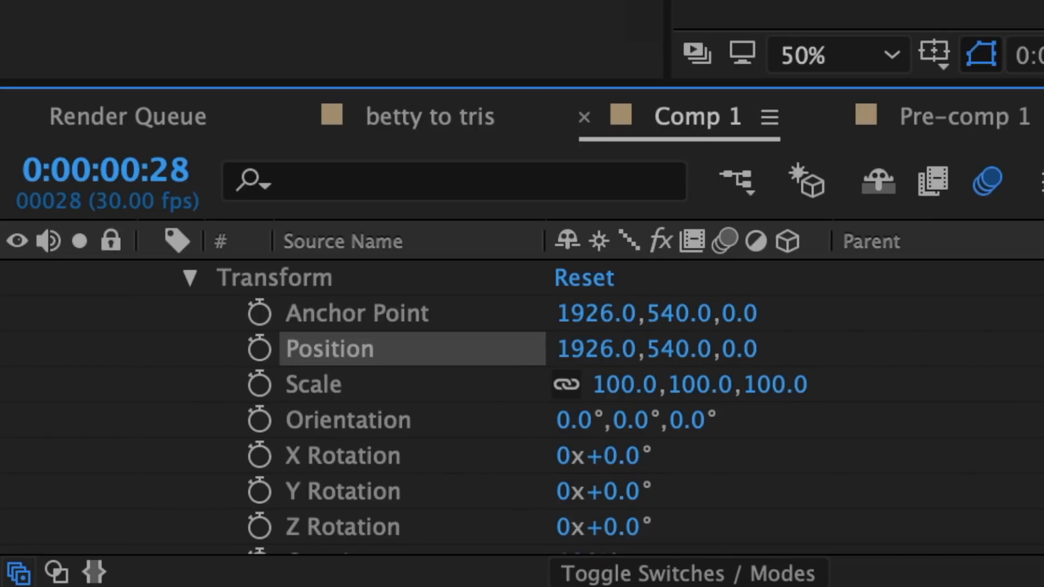
Keyframe the Comp 9 layer's Y Rotation at 0° on 0:00:00:28 and at -79° on 0:00:01:14.
{"action": "scroll", "coordinate": [261, 389], "scroll_direction": "down", "scroll_amount": 3}
{"action": "left_click", "coordinate": [260, 384]}
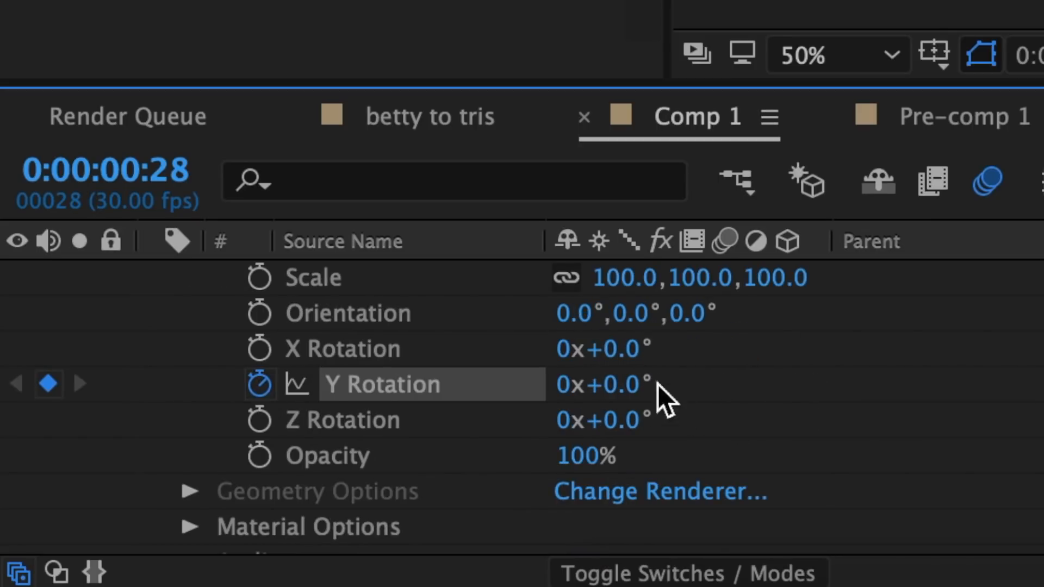
{"action": "left_click", "coordinate": [671, 190]}
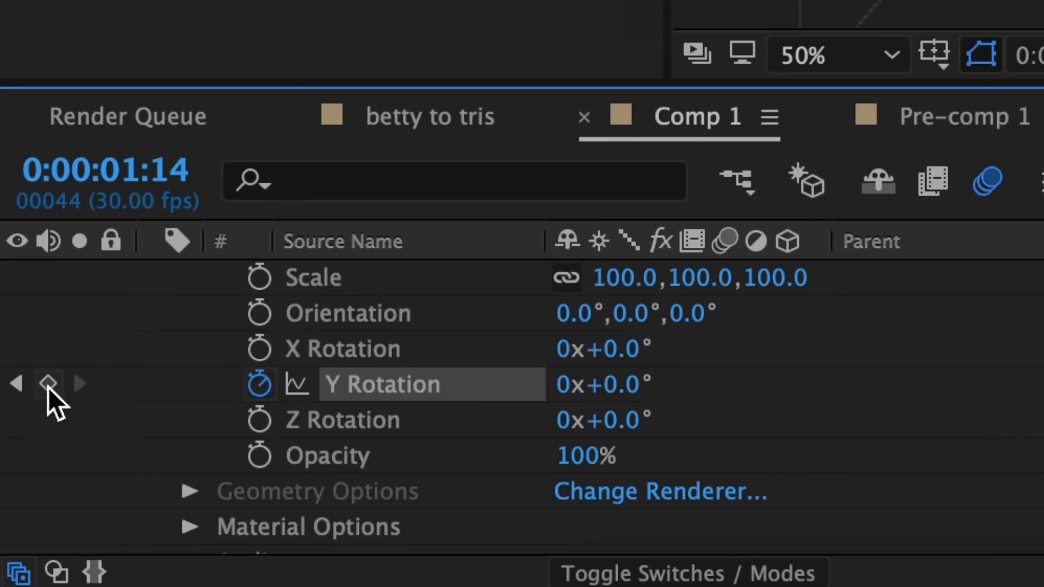
{"action": "left_click", "coordinate": [47, 384]}
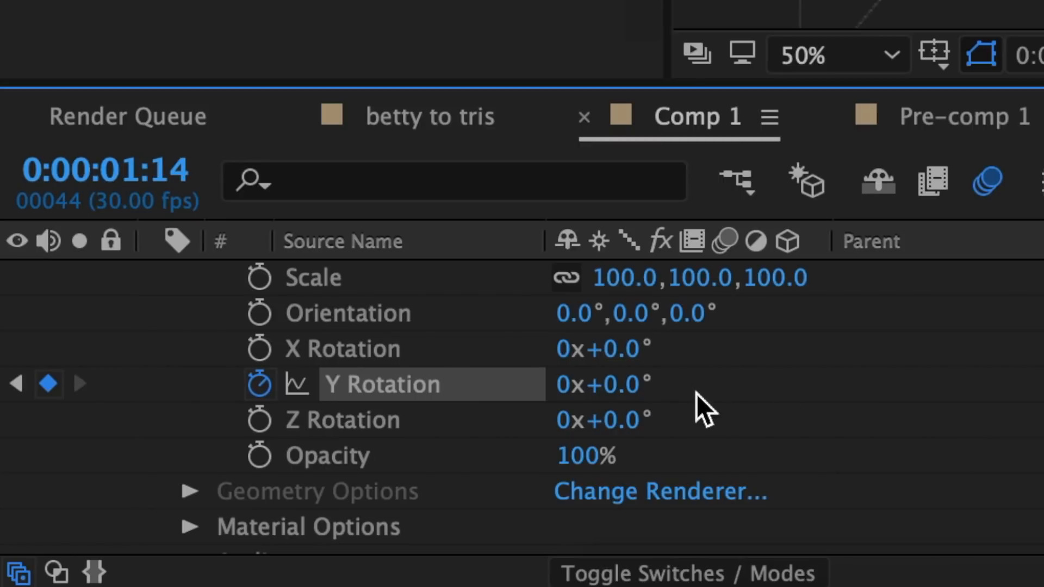
{"action": "key", "text": "Return"}
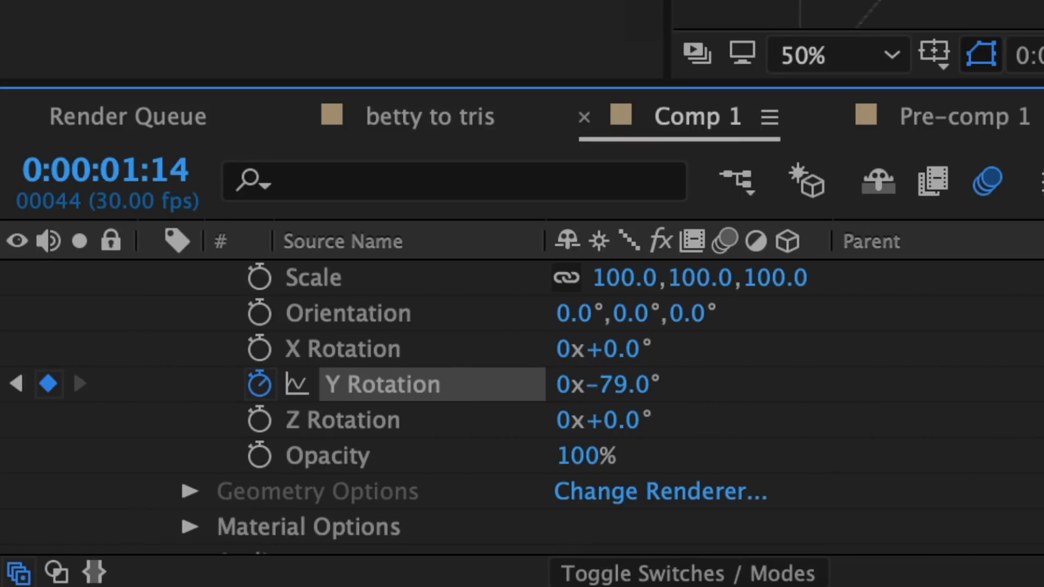
Apply Easy Ease to the Comp 9 layer's Y Rotation keyframes and shape the speed graph into an early peak with a long slowdown.
{"action": "left_click_drag", "start_coordinate": [783, 534], "coordinate": [608, 506]}
{"action": "right_click", "coordinate": [638, 508]}
{"action": "mouse_move", "coordinate": [762, 575]}
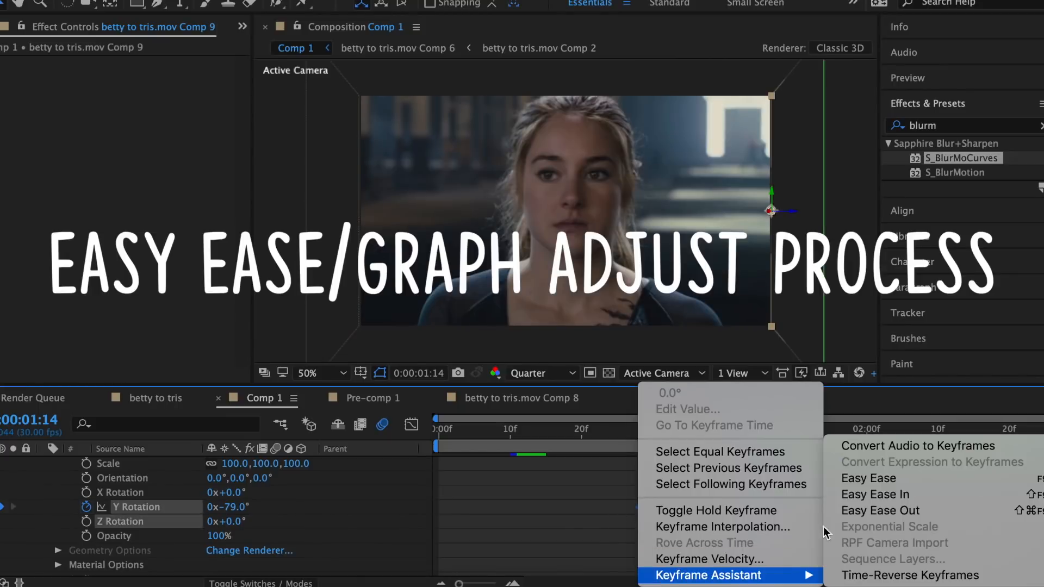
{"action": "left_click", "coordinate": [869, 479]}
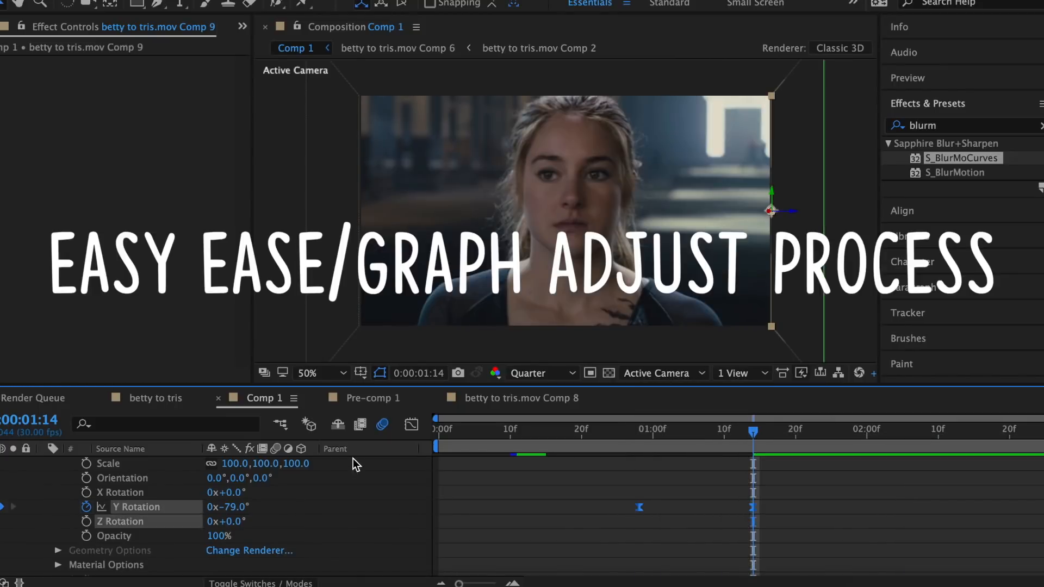
{"action": "left_click_drag", "start_coordinate": [657, 463], "coordinate": [644, 465]}
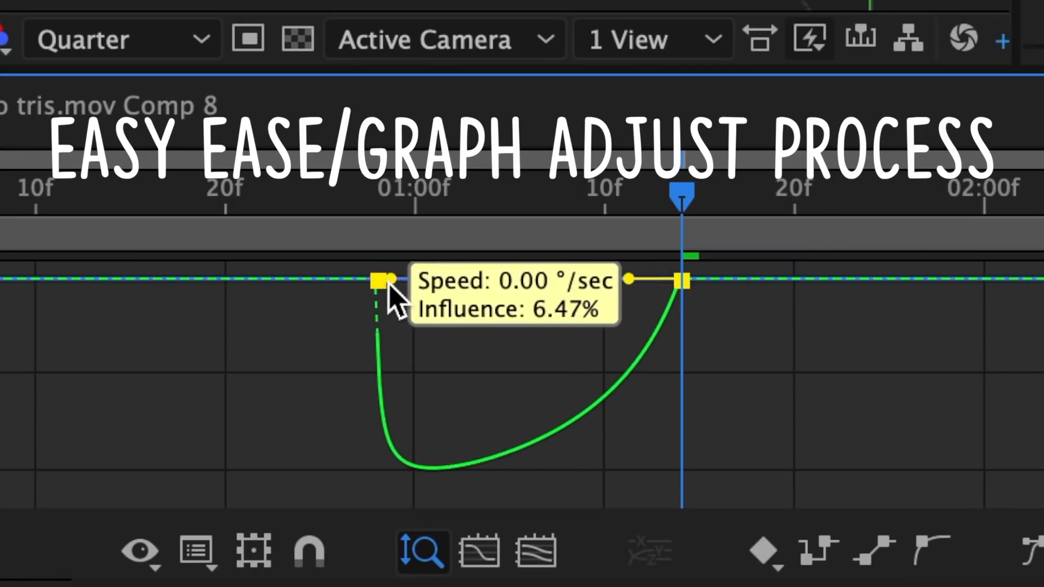
{"action": "left_click_drag", "start_coordinate": [393, 296], "coordinate": [544, 285]}
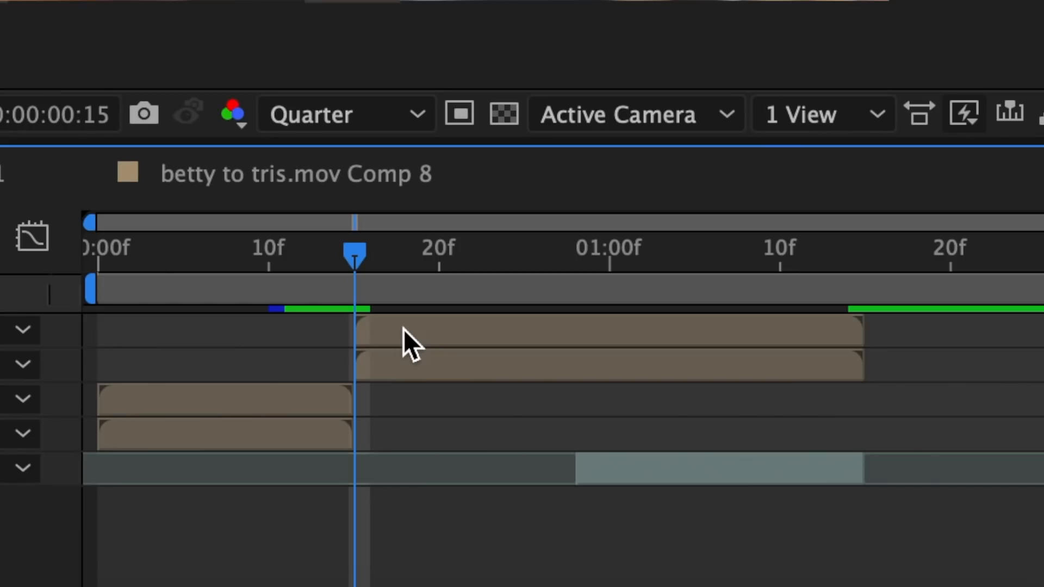
Add a white Parallel light named Light 1 with 100% intensity and no falloff to Comp 1.
{"action": "left_click", "coordinate": [568, 469]}
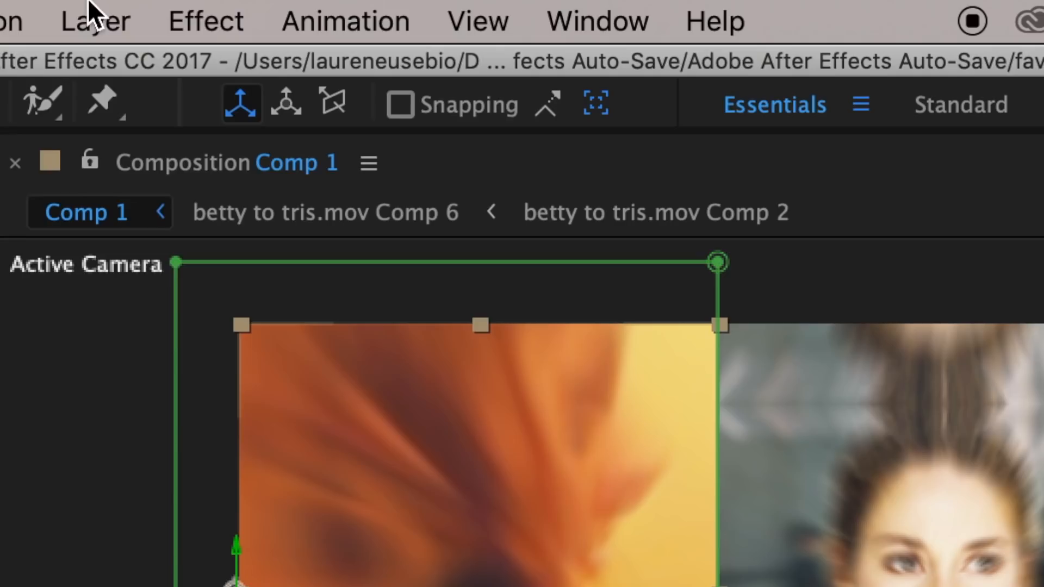
{"action": "left_click", "coordinate": [92, 11]}
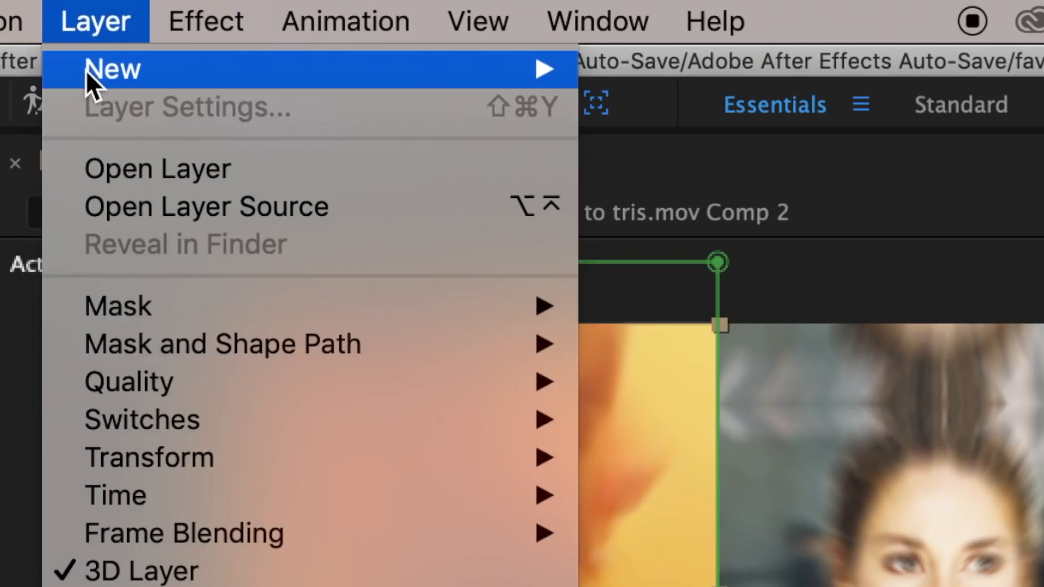
{"action": "mouse_move", "coordinate": [87, 69]}
{"action": "left_click", "coordinate": [625, 163]}
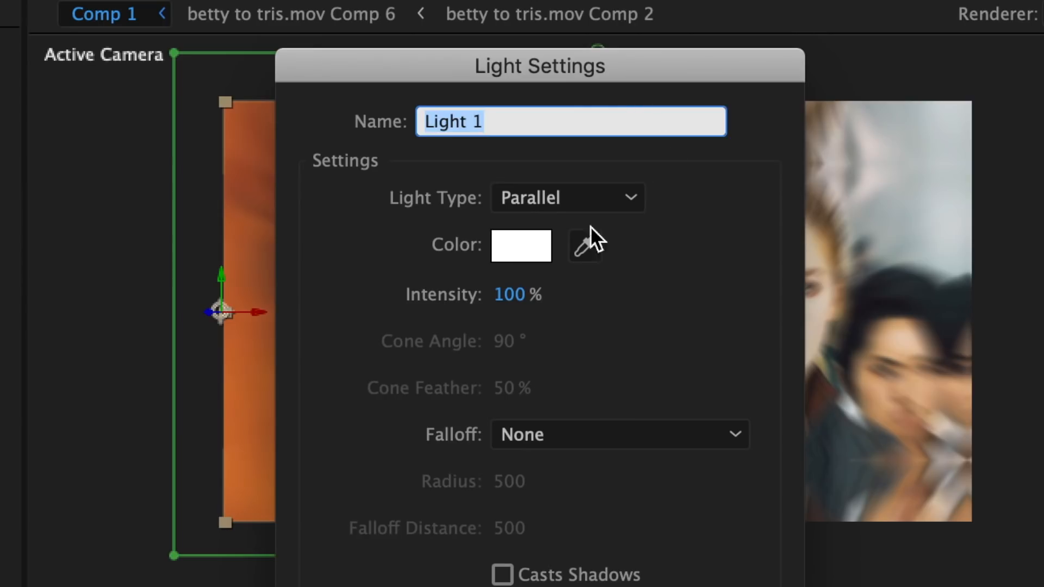
{"action": "key", "text": "Return"}
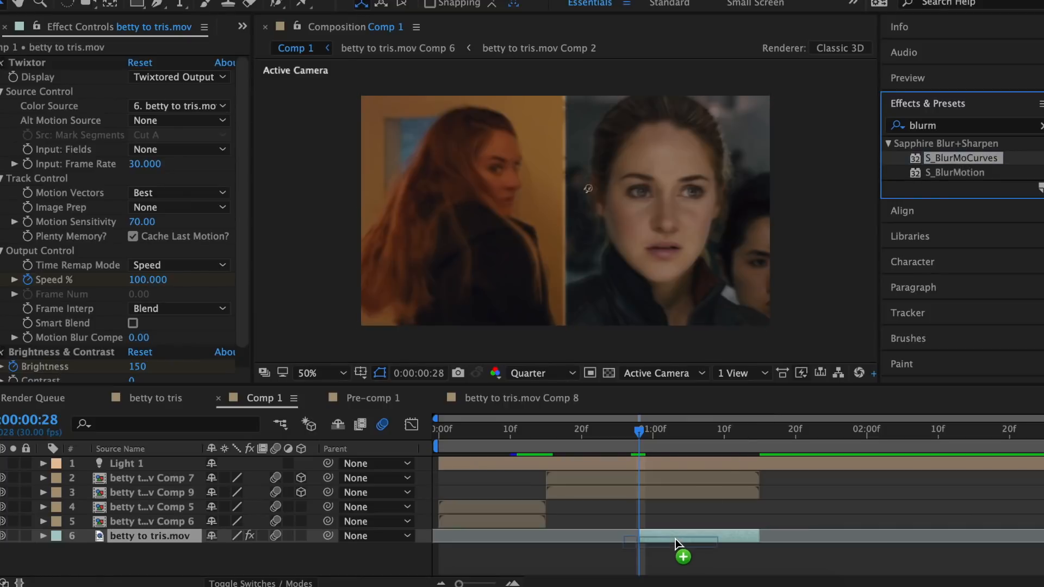
Apply S_BlurMoCurves to the betty to tris.mov layer at 0:00:00:28 and set its Wrap X and Wrap Y to Tile.
{"action": "left_click_drag", "start_coordinate": [675, 540], "coordinate": [676, 539]}
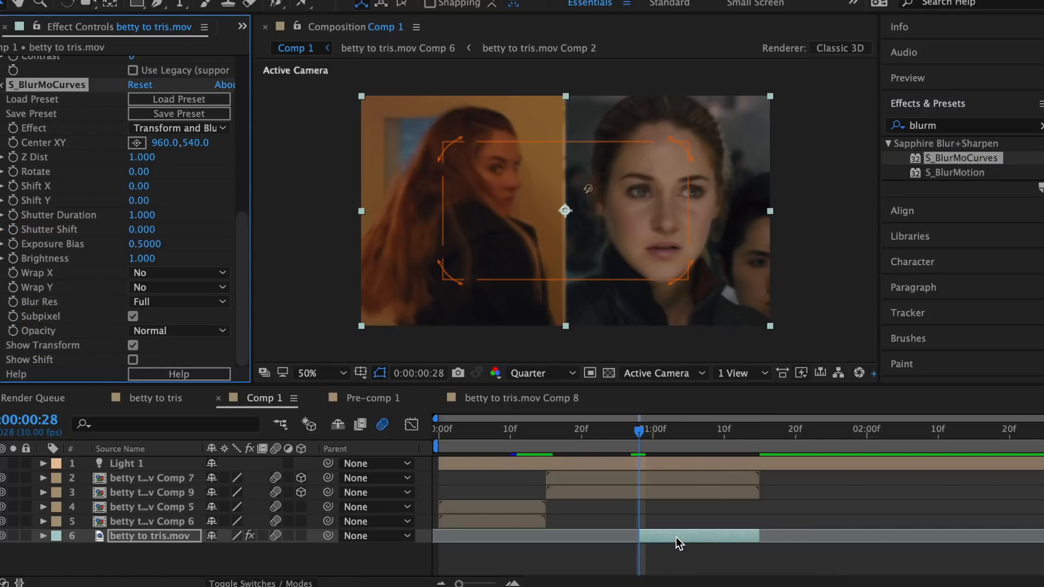
{"action": "left_click", "coordinate": [162, 276]}
{"action": "left_click", "coordinate": [152, 305]}
{"action": "left_click", "coordinate": [148, 291]}
{"action": "left_click", "coordinate": [148, 320]}
Keyframe Shift Y on the betty to tris.mov layer from 0:00:00:28 to 0 at 0:00:01:13, and reveal the layer's keyframes.
{"action": "left_click", "coordinate": [13, 201]}
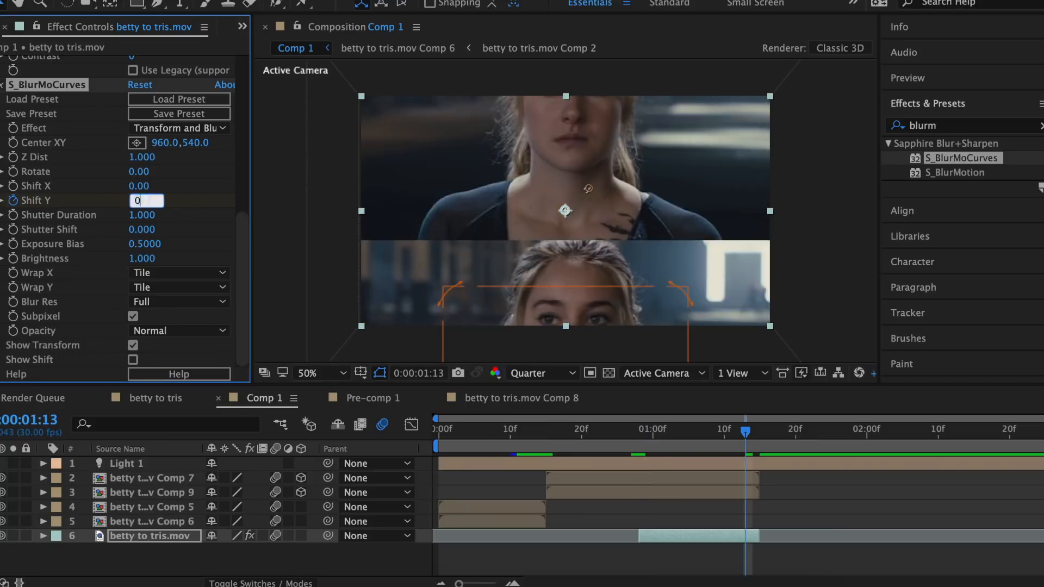
{"action": "type", "text": "0"}
{"action": "key", "text": "Return"}
{"action": "key", "text": "u"}
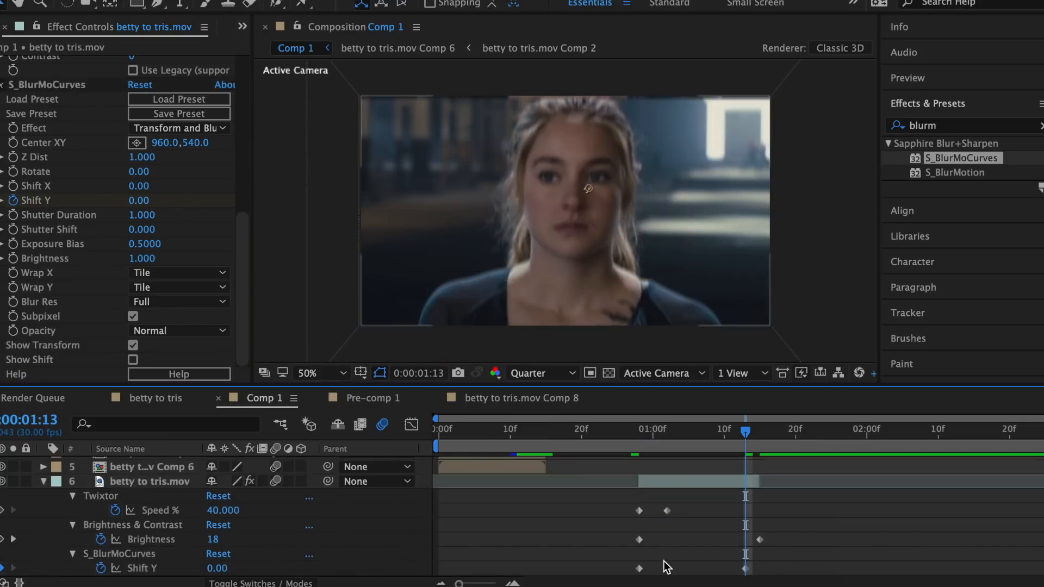
Apply Easy Ease to the Shift Y keyframes and show them as a value graph.
{"action": "right_click", "coordinate": [639, 568]}
{"action": "mouse_move", "coordinate": [707, 575]}
{"action": "left_click", "coordinate": [844, 479]}
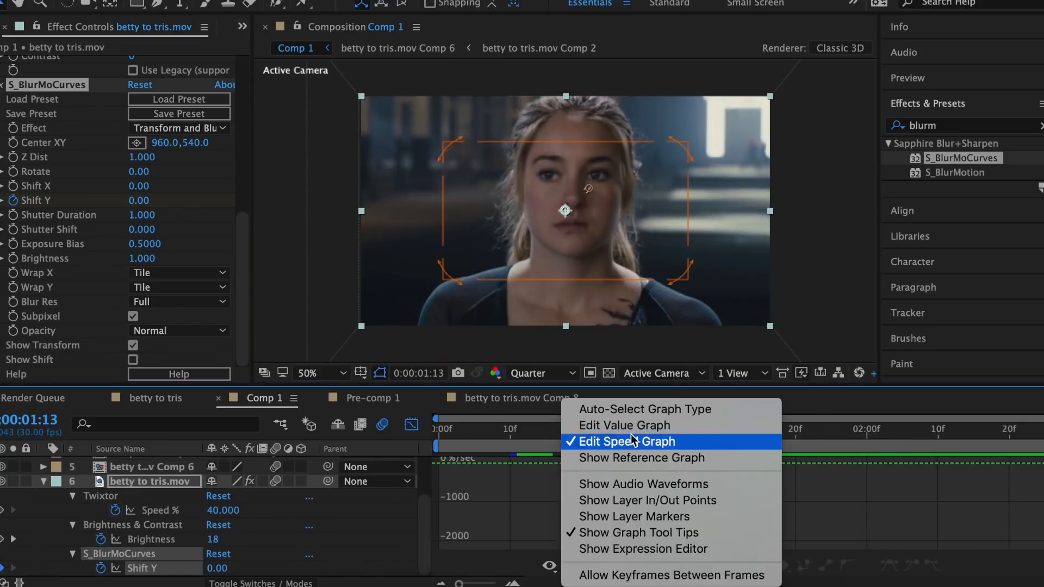
{"action": "left_click", "coordinate": [620, 423]}
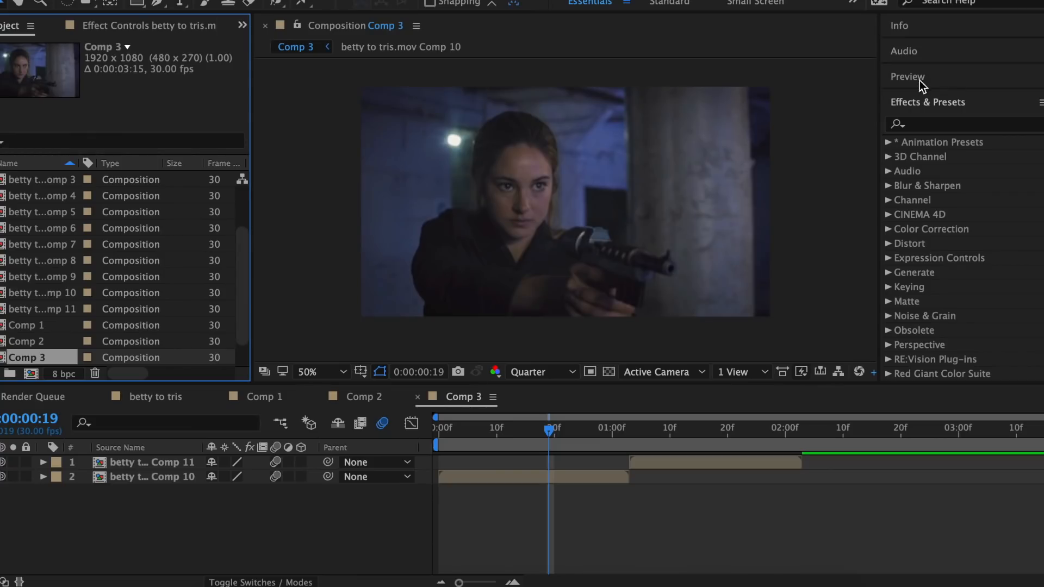
In Comp 3, find the S_BlurMoCurves effect with "blurm" and apply it to the betty to tris.mov Comp 10 layer.
{"action": "left_click", "coordinate": [968, 125]}
{"action": "type", "text": "blurm"}
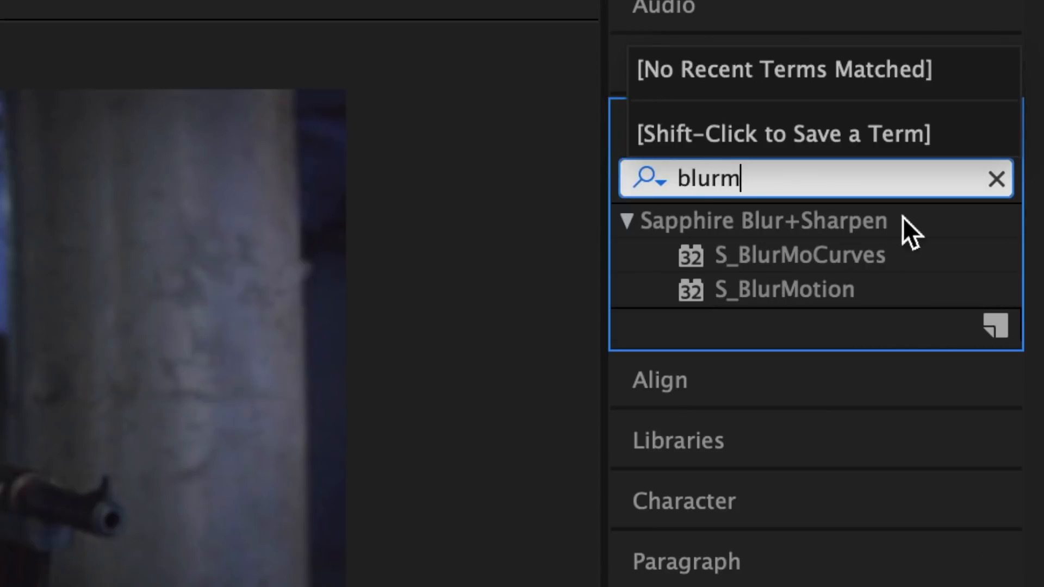
{"action": "double_click", "coordinate": [811, 256]}
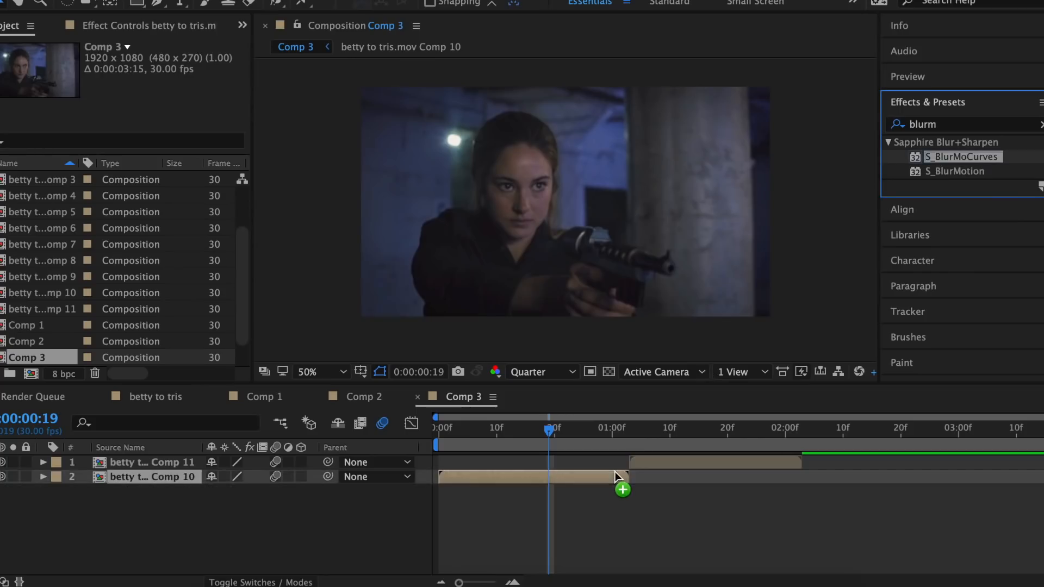
{"action": "left_click_drag", "start_coordinate": [963, 161], "coordinate": [626, 473]}
Set S_BlurMoCurves Wrap X and Wrap Y to Reflect on both the Comp 10 and Comp 11 layers.
{"action": "left_click", "coordinate": [197, 250]}
{"action": "left_click", "coordinate": [490, 402]}
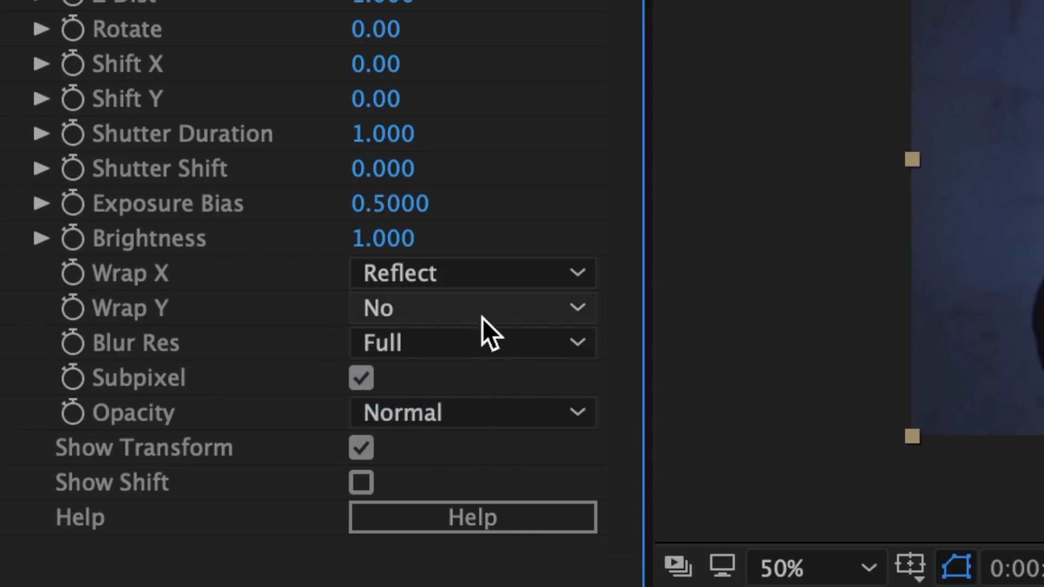
{"action": "left_click", "coordinate": [482, 315]}
{"action": "left_click", "coordinate": [478, 429]}
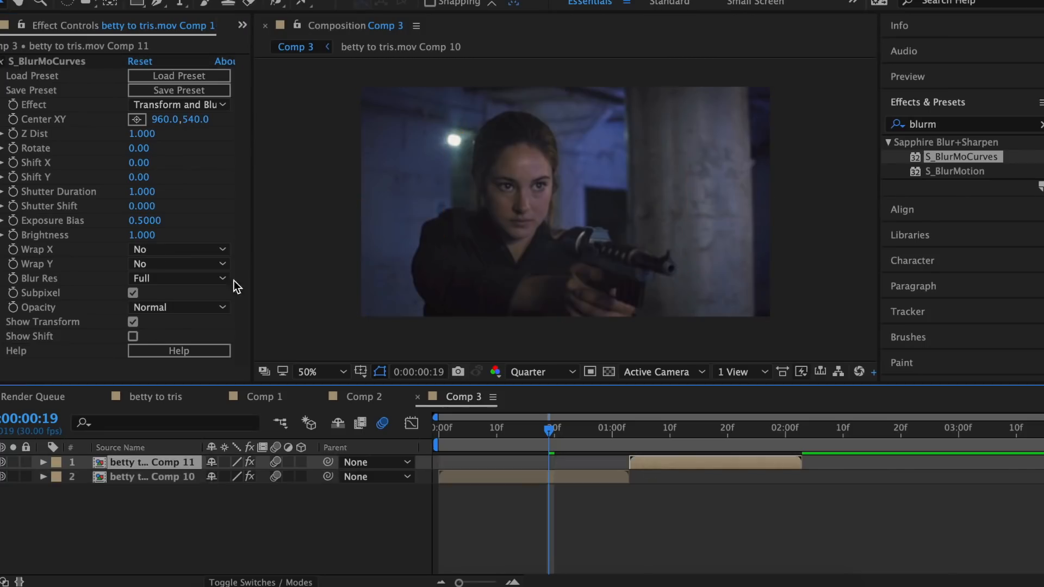
{"action": "left_click", "coordinate": [223, 264]}
{"action": "left_click", "coordinate": [165, 313]}
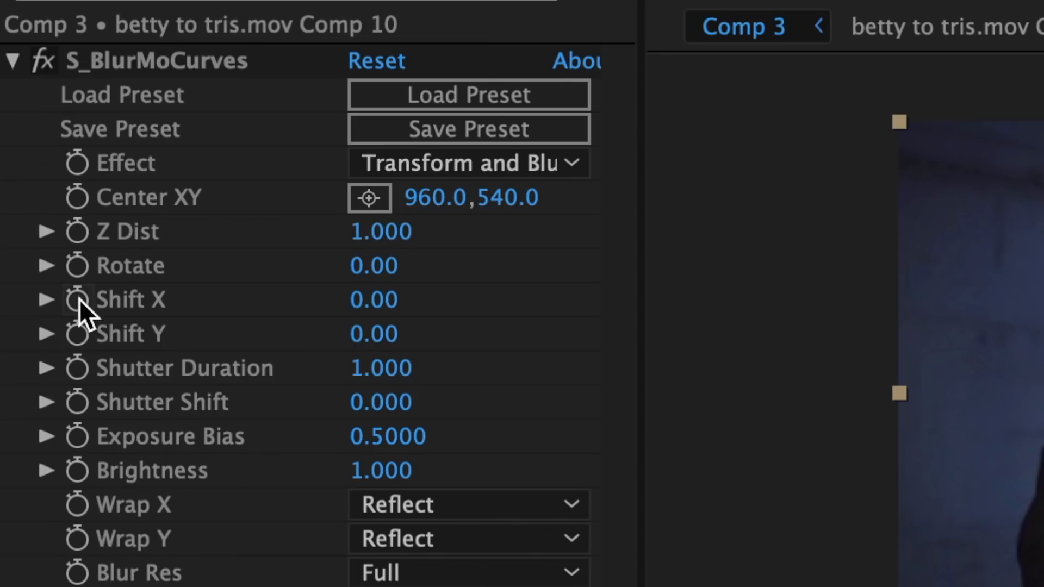
Start Shift X keyframes at 0 on the betty to tris.mov Comp 10 layer, and set Shift X to 40 at 0:00:00:21.
{"action": "left_click", "coordinate": [77, 299]}
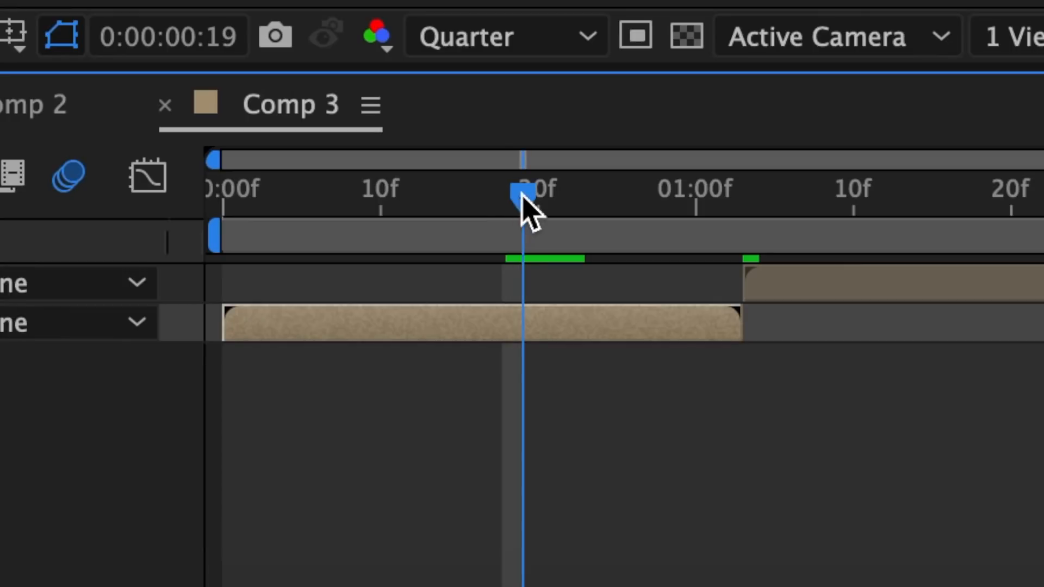
{"action": "left_click_drag", "start_coordinate": [520, 193], "coordinate": [547, 196]}
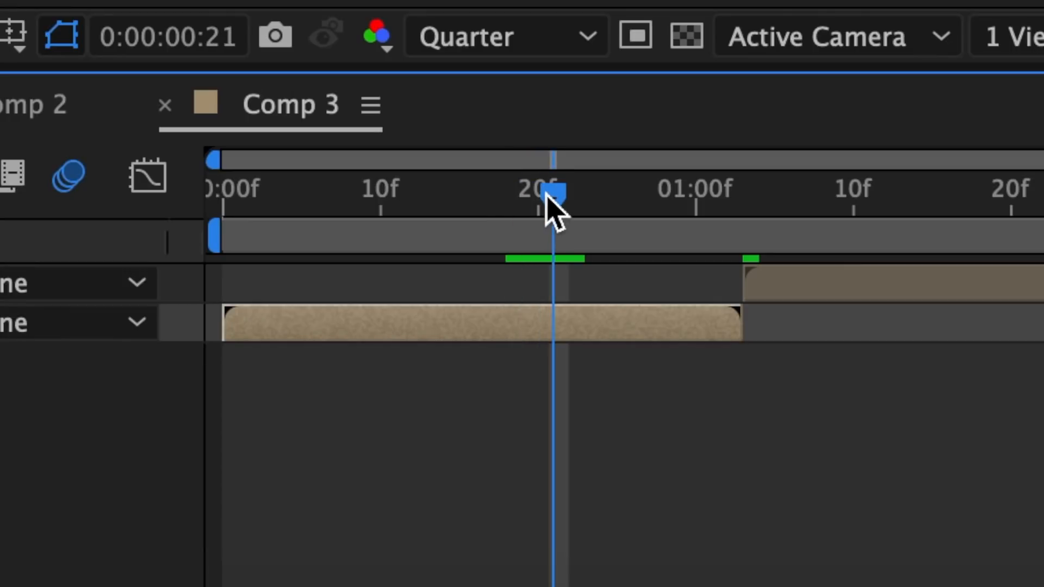
{"action": "left_click", "coordinate": [388, 311]}
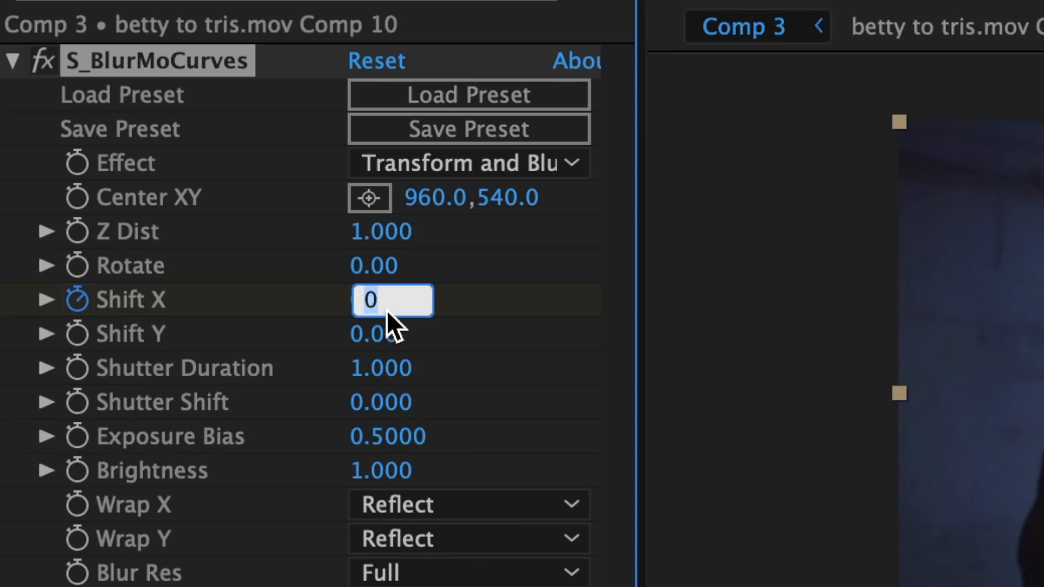
{"action": "type", "text": "40"}
{"action": "key", "text": "Return"}
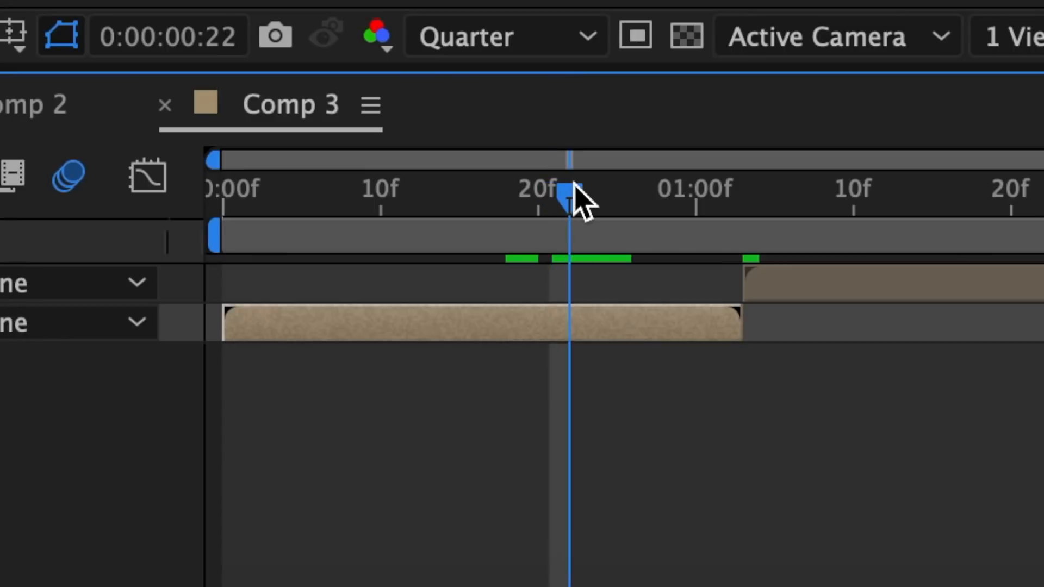
Keyframe Shift X on the Comp 10 layer to -80 at 0:00:00:24 and 120 at 0:00:00:27.
{"action": "left_click_drag", "start_coordinate": [571, 185], "coordinate": [611, 203]}
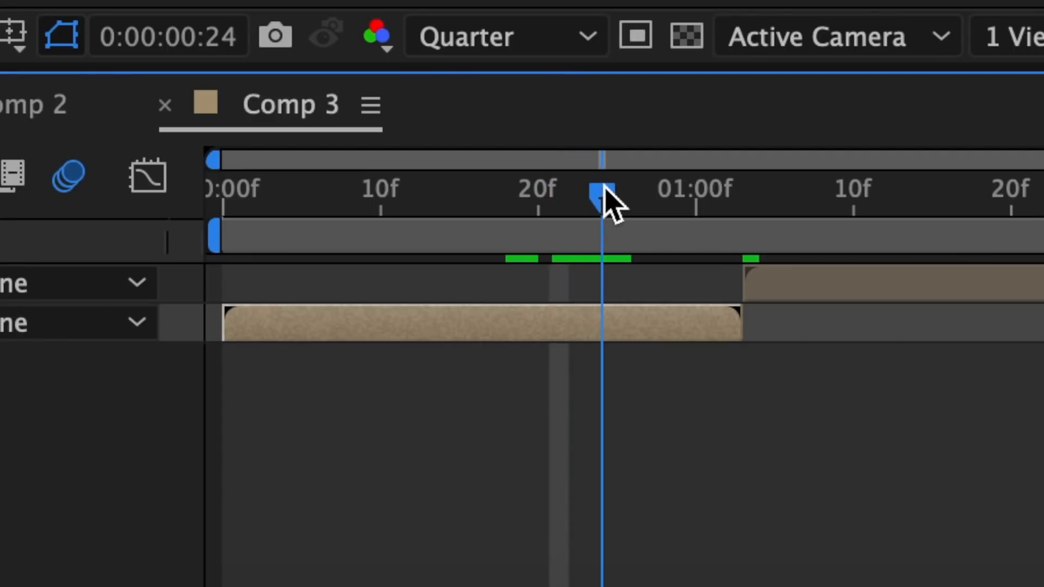
{"action": "left_click", "coordinate": [393, 300]}
{"action": "type", "text": "-"}
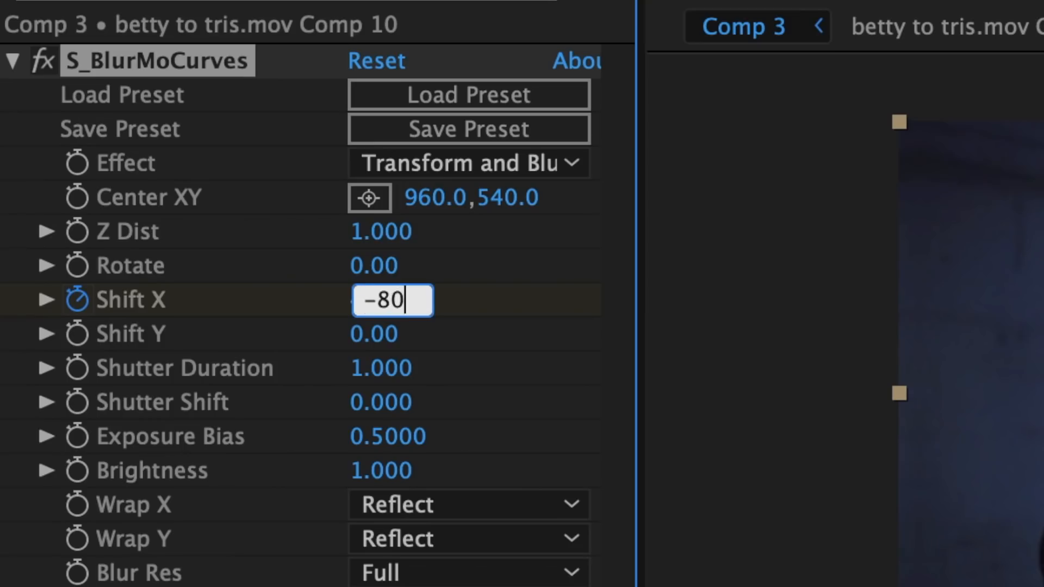
{"action": "type", "text": "80"}
{"action": "key", "text": "Return"}
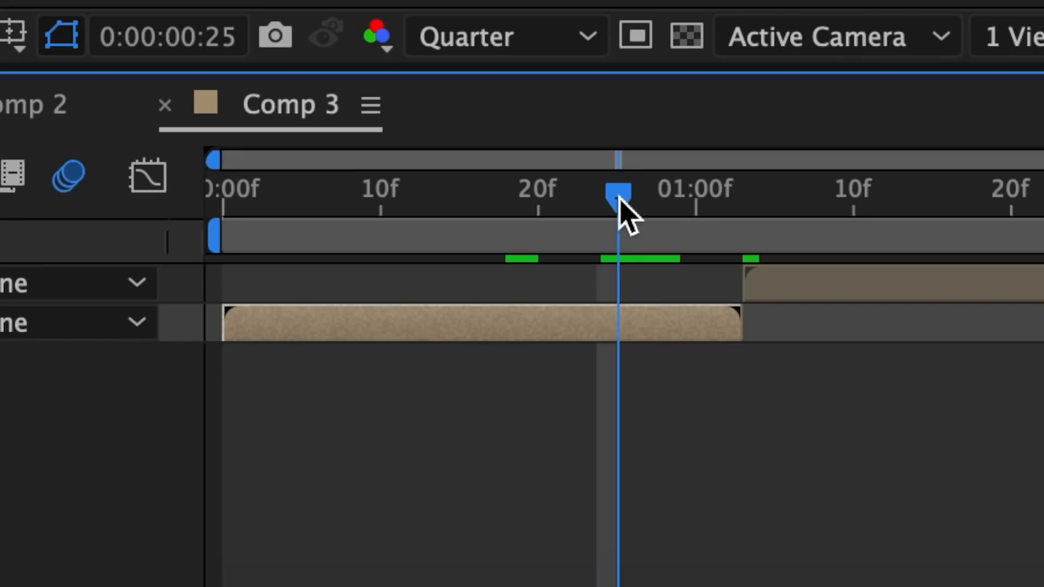
{"action": "left_click_drag", "start_coordinate": [620, 196], "coordinate": [649, 202]}
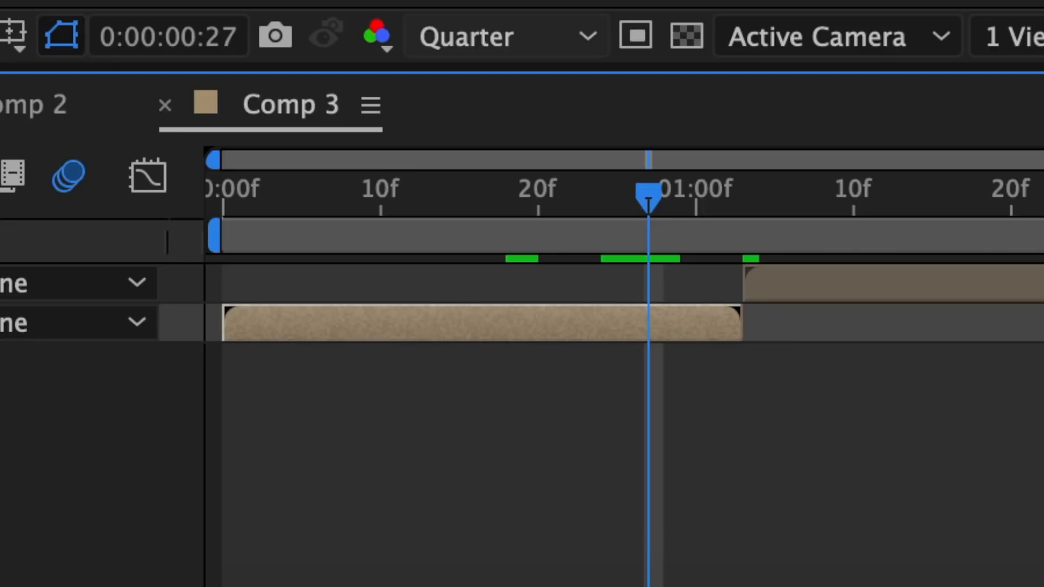
{"action": "left_click", "coordinate": [393, 301]}
{"action": "type", "text": "1"}
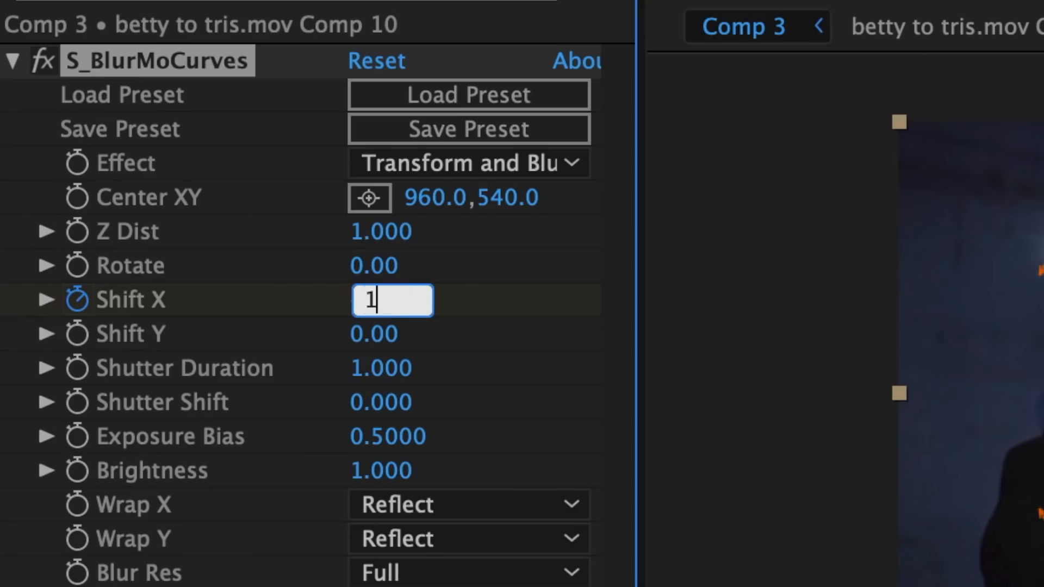
{"action": "type", "text": "20"}
{"action": "key", "text": "Return"}
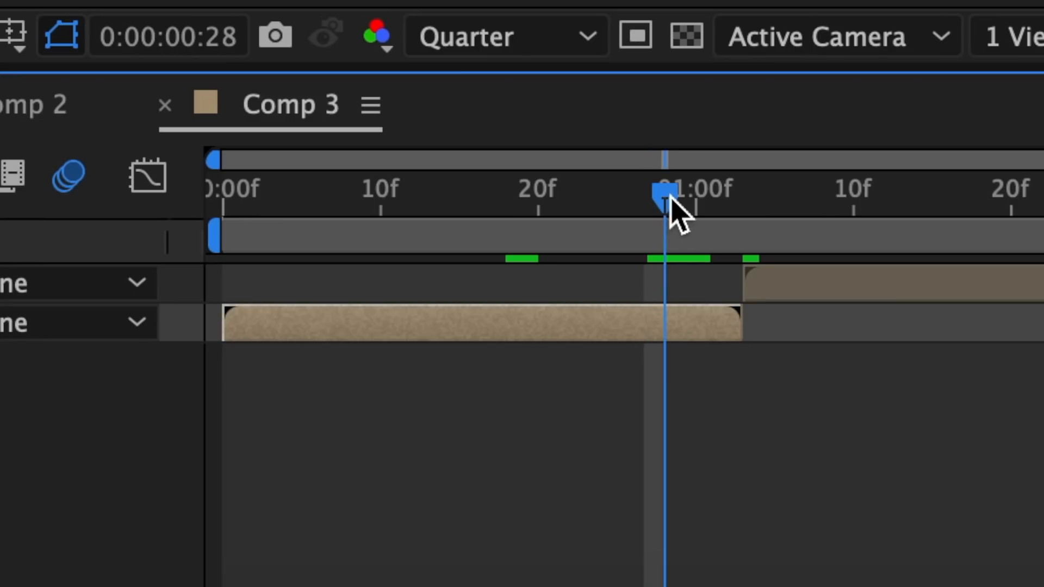
Keyframe Shift X on the Comp 10 layer to -170 at 0:00:00:29 and 250 at 0:00:01:01.
{"action": "left_click_drag", "start_coordinate": [671, 198], "coordinate": [688, 201]}
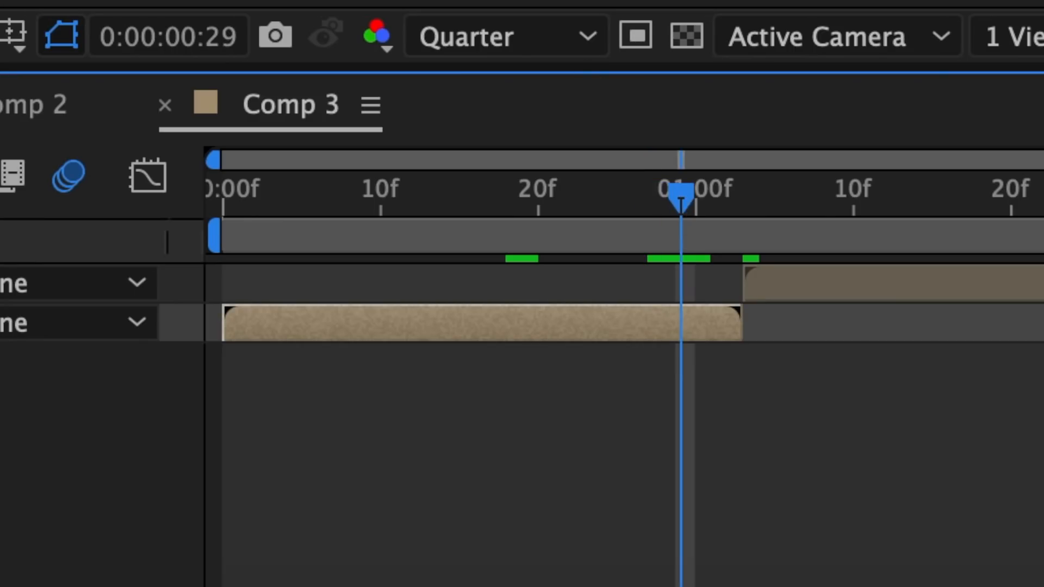
{"action": "left_click", "coordinate": [393, 300]}
{"action": "type", "text": "-"}
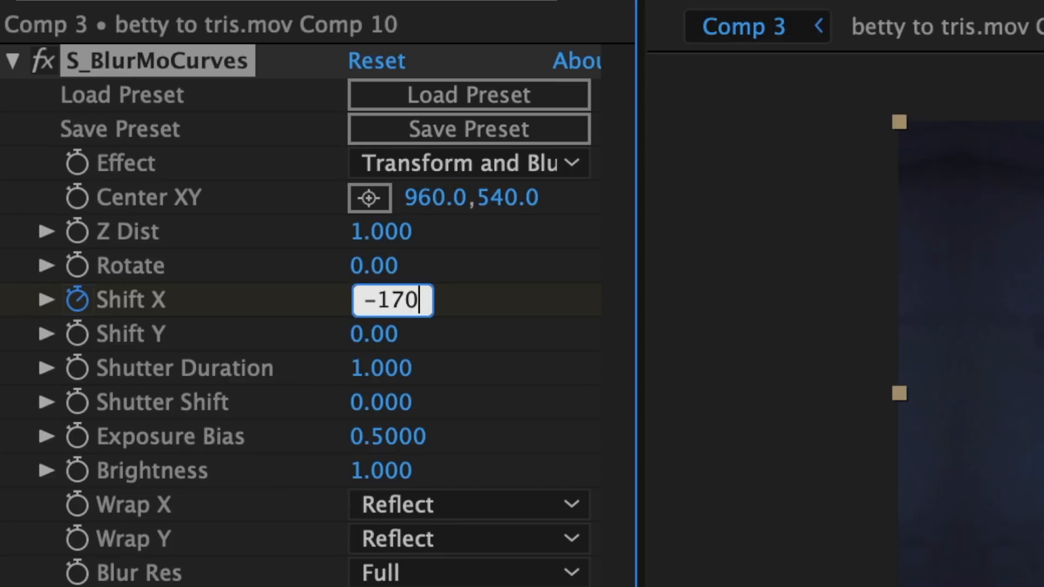
{"action": "type", "text": "170"}
{"action": "key", "text": "Return"}
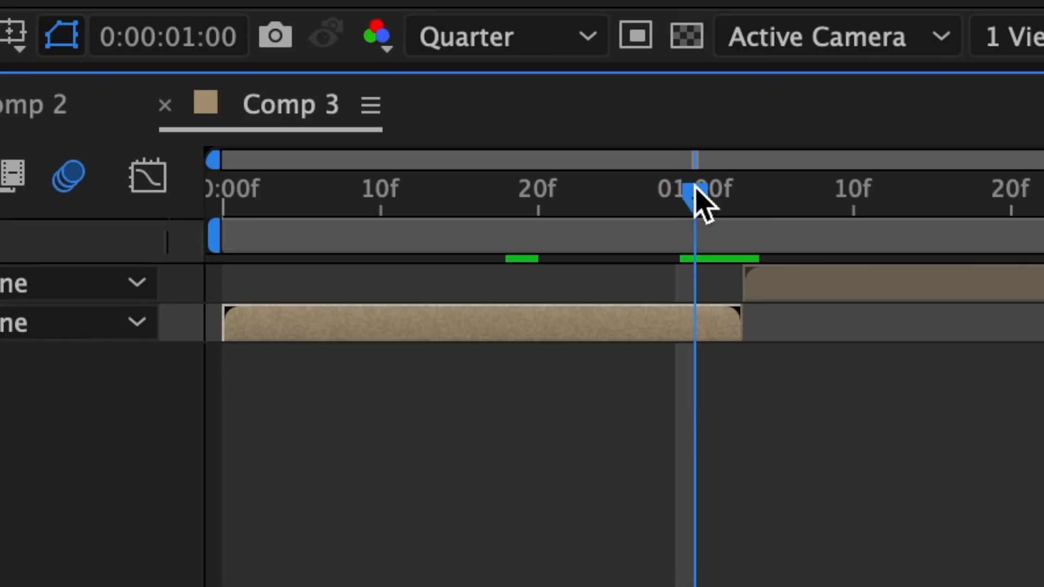
{"action": "left_click_drag", "start_coordinate": [704, 201], "coordinate": [723, 205]}
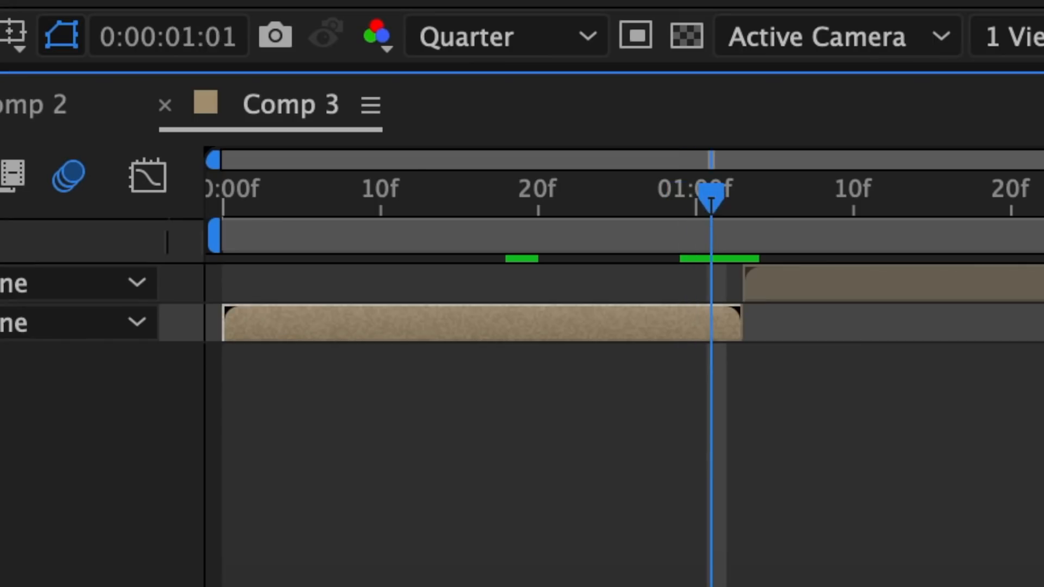
{"action": "left_click", "coordinate": [393, 300]}
{"action": "type", "text": "25"}
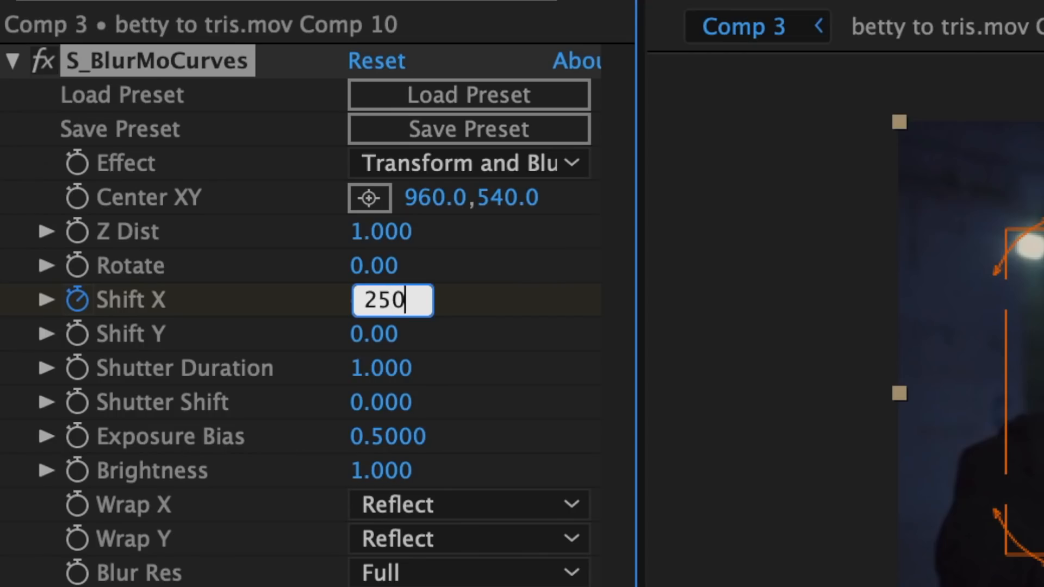
{"action": "type", "text": "0"}
{"action": "key", "text": "Return"}
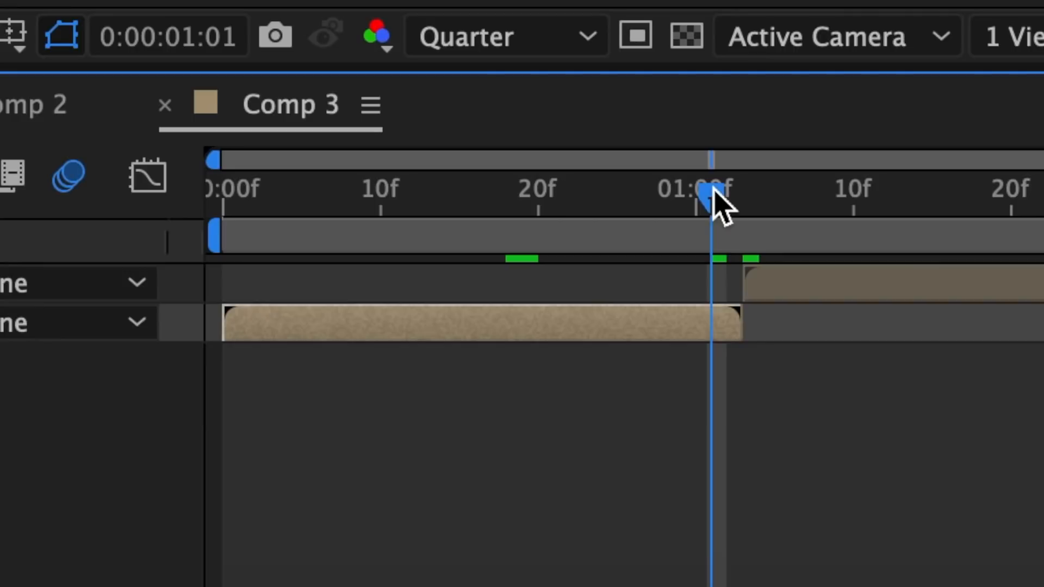
Keyframe Shift X to -300 at 0:00:01:02, the last frame of the Comp 10 layer.
{"action": "left_click_drag", "start_coordinate": [722, 205], "coordinate": [737, 205]}
{"action": "left_click", "coordinate": [392, 301]}
{"action": "type", "text": "-3"}
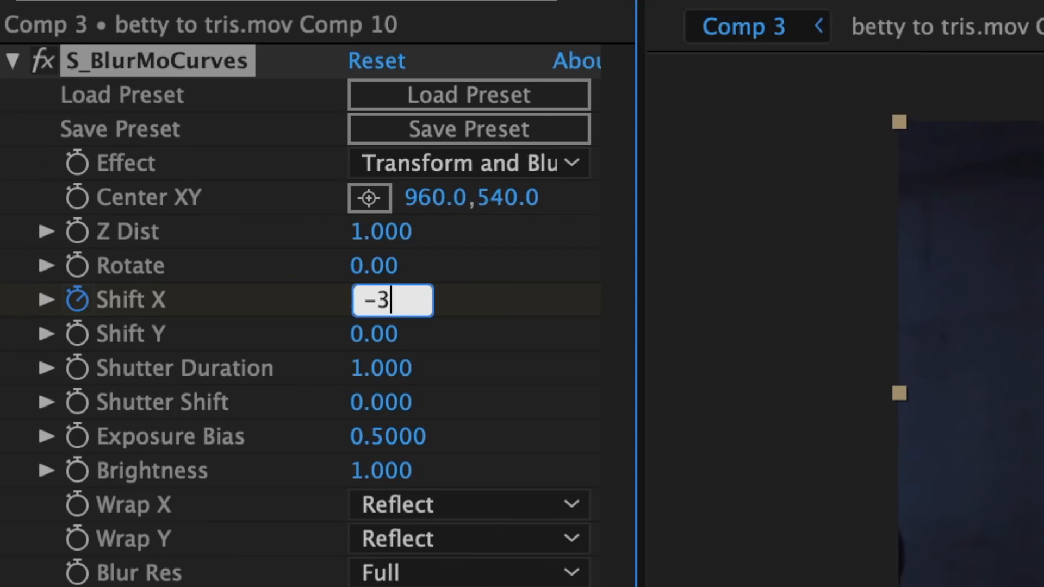
{"action": "type", "text": "00"}
{"action": "key", "text": "Return"}
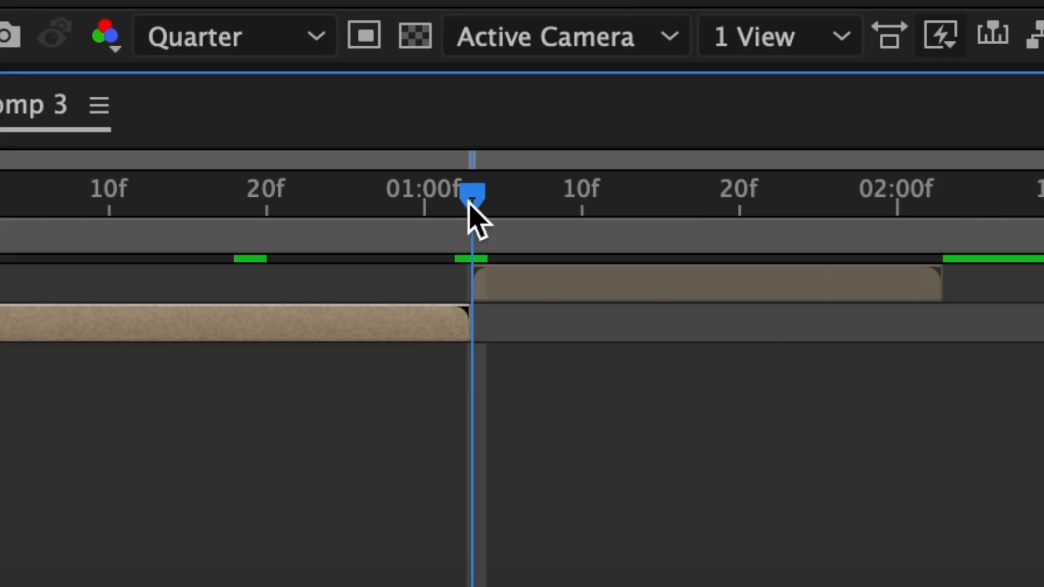
On the Comp 11 layer, keyframe Shift X to -300 at its first frame and 220 at 0:00:01:04.
{"action": "left_click", "coordinate": [489, 274]}
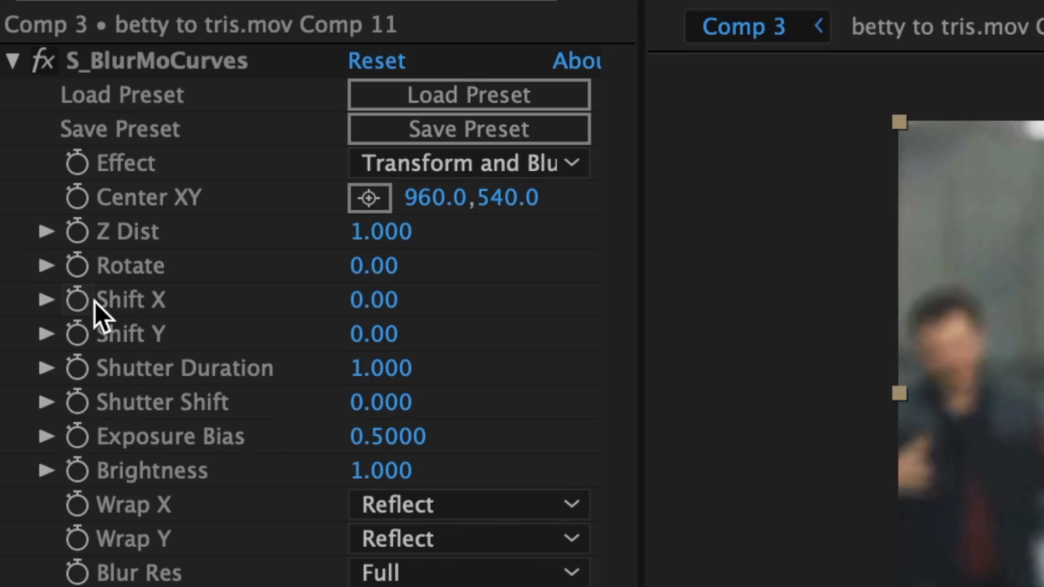
{"action": "left_click", "coordinate": [81, 302]}
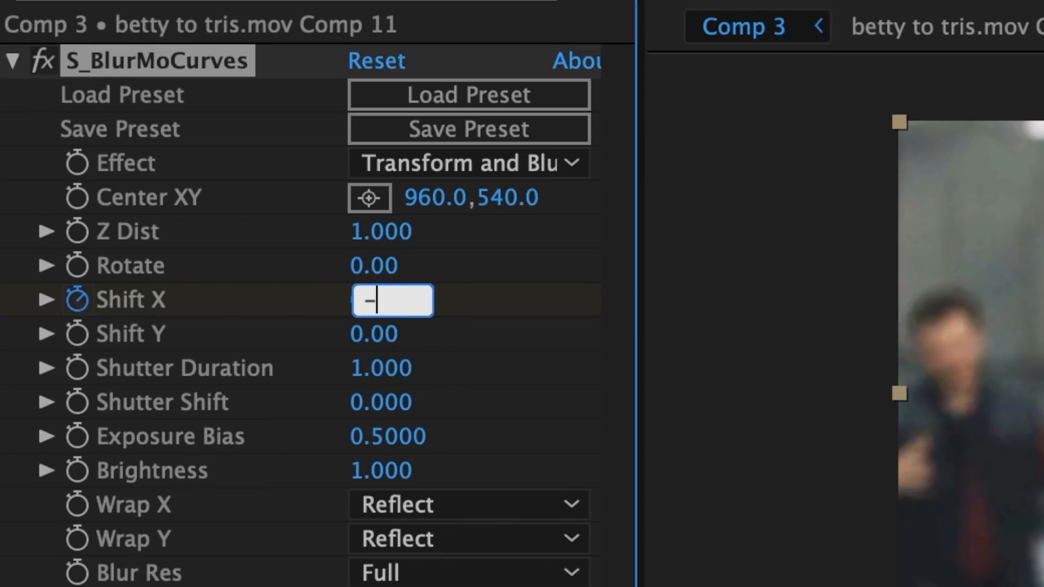
{"action": "type", "text": "-300"}
{"action": "key", "text": "Return"}
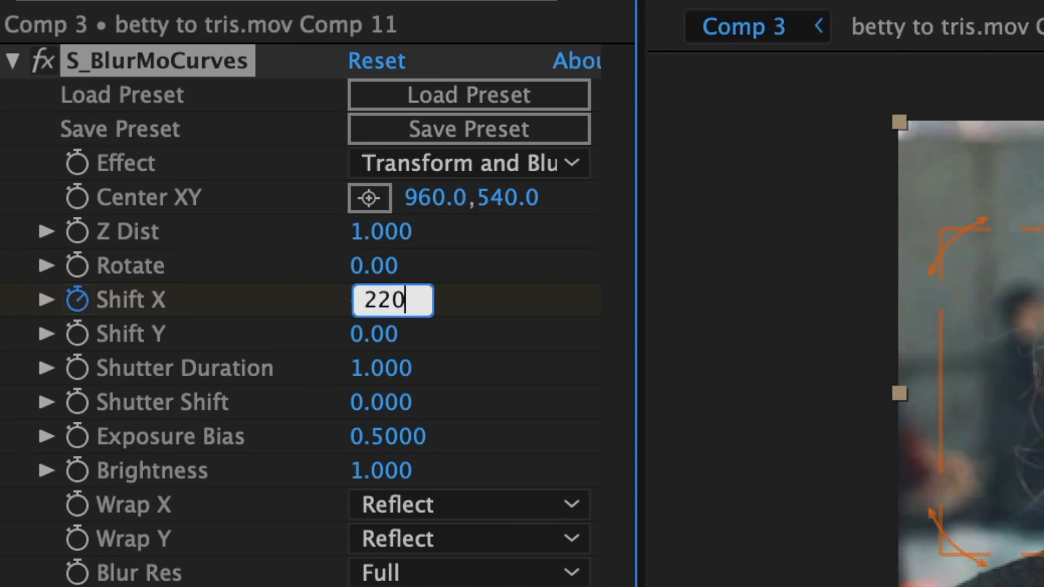
{"action": "type", "text": "220"}
{"action": "key", "text": "Return"}
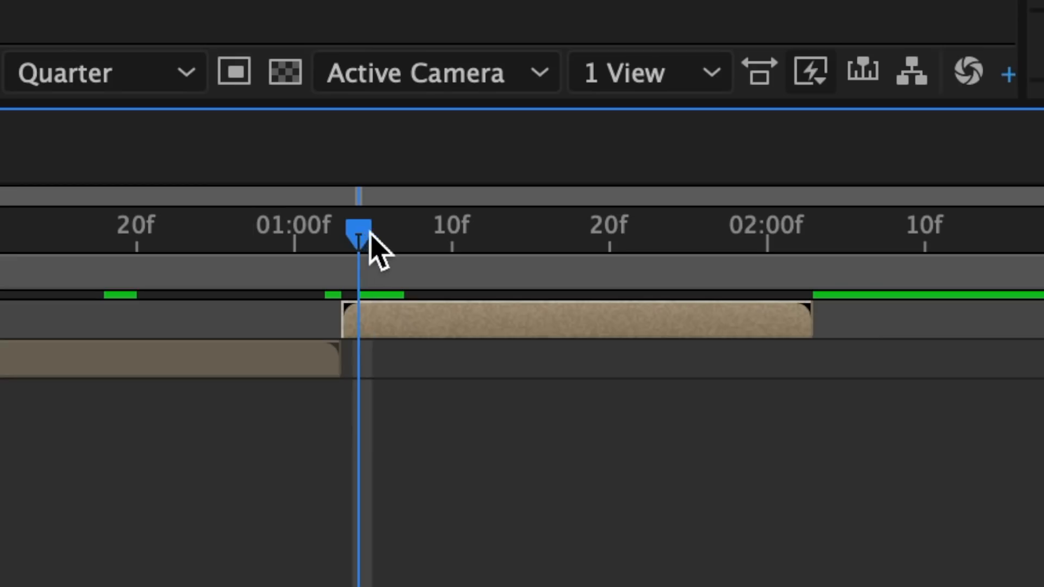
Keyframe Shift X on the Comp 11 layer to -140 at 0:00:01:06 and 100 at 0:00:01:08.
{"action": "left_click_drag", "start_coordinate": [373, 240], "coordinate": [394, 250]}
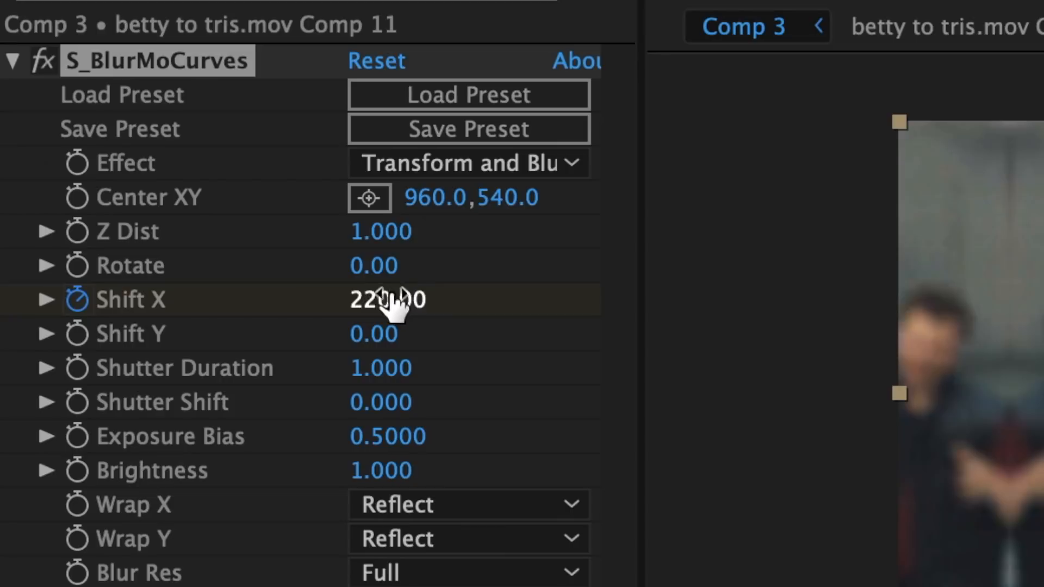
{"action": "left_click", "coordinate": [396, 299]}
{"action": "type", "text": "-140"}
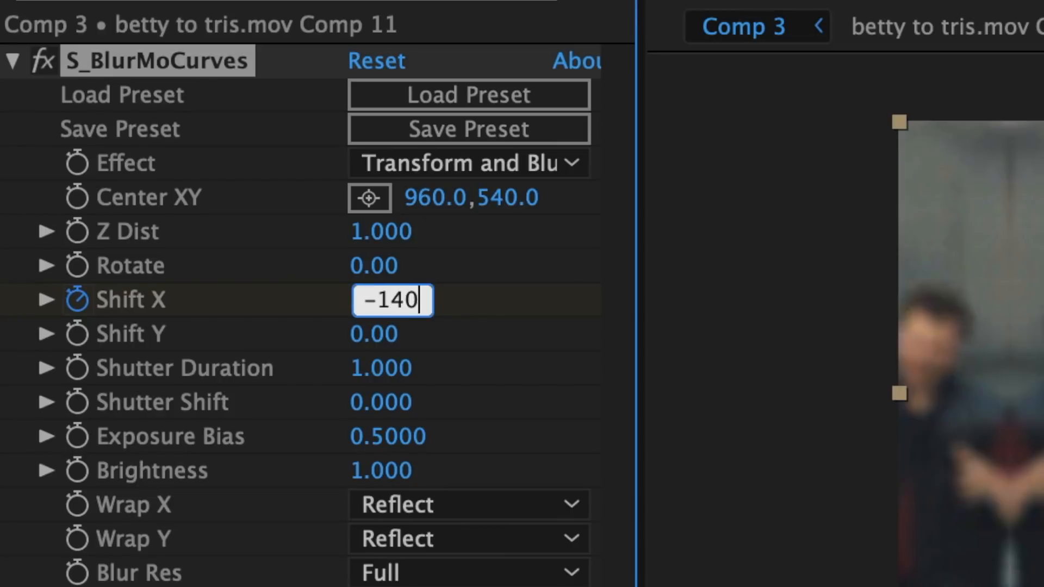
{"action": "key", "text": "Return"}
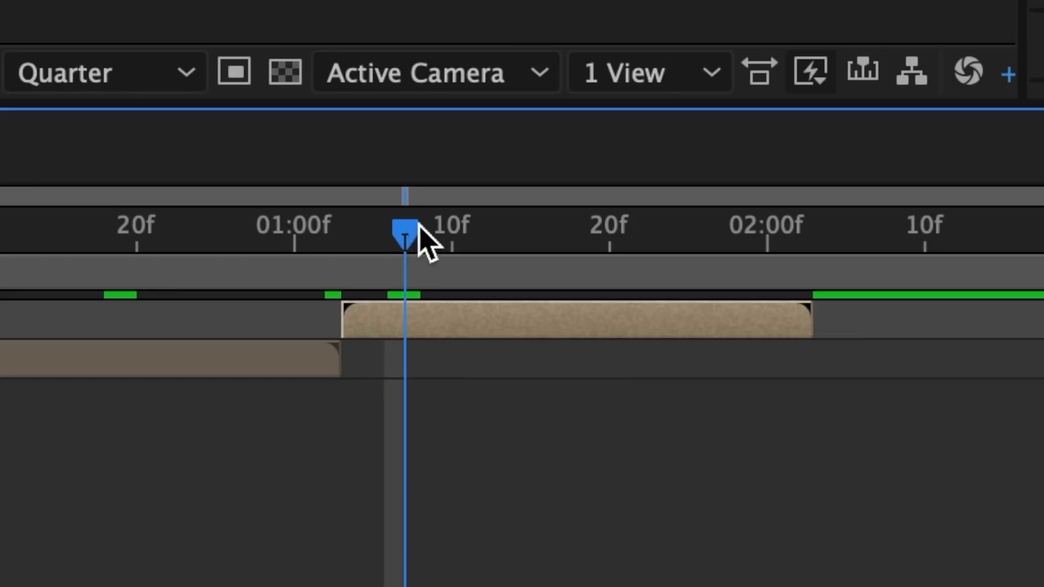
{"action": "left_click", "coordinate": [419, 223]}
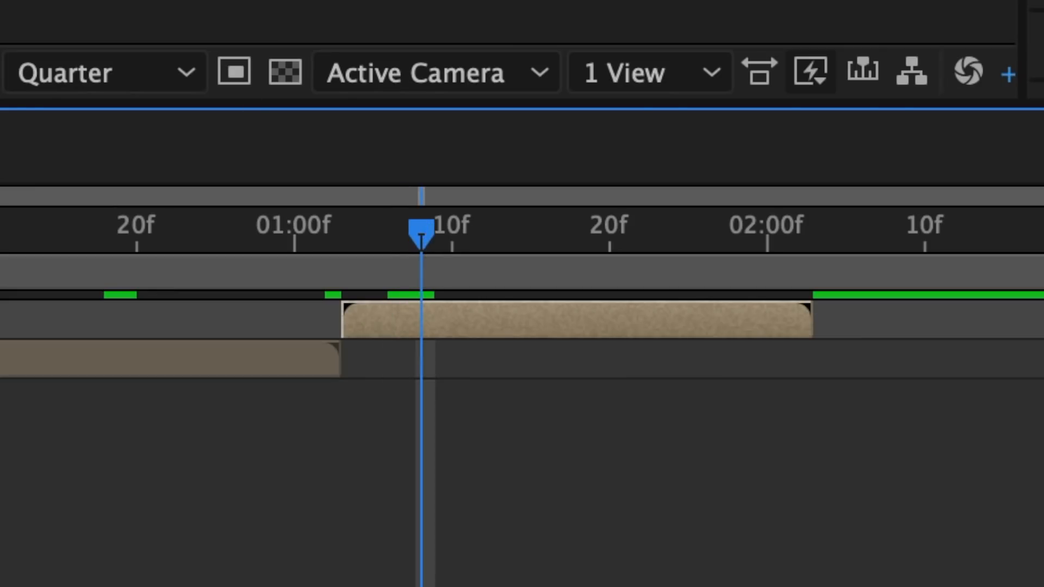
{"action": "left_click", "coordinate": [416, 298]}
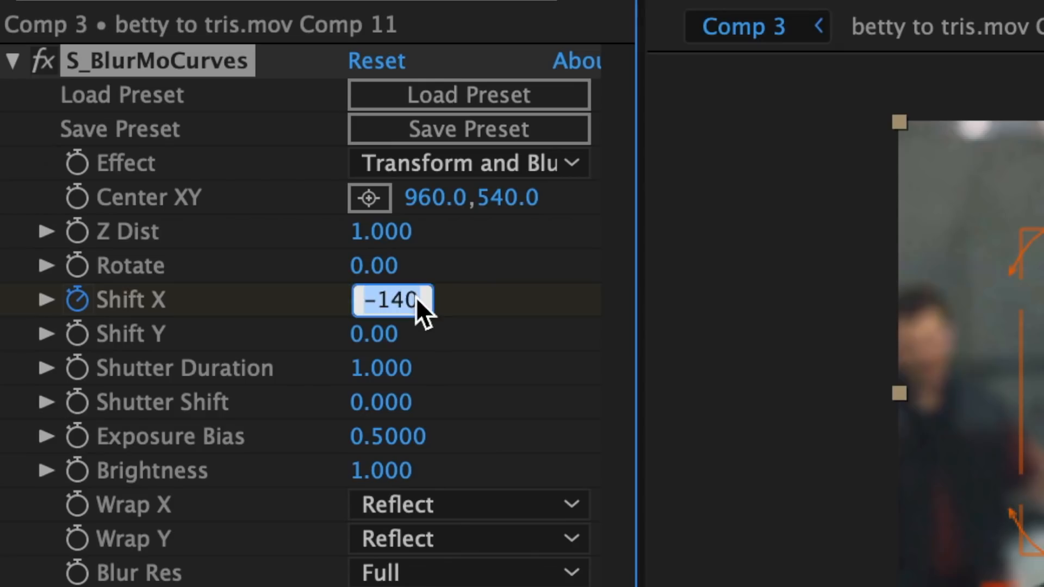
{"action": "type", "text": "100"}
{"action": "key", "text": "Return"}
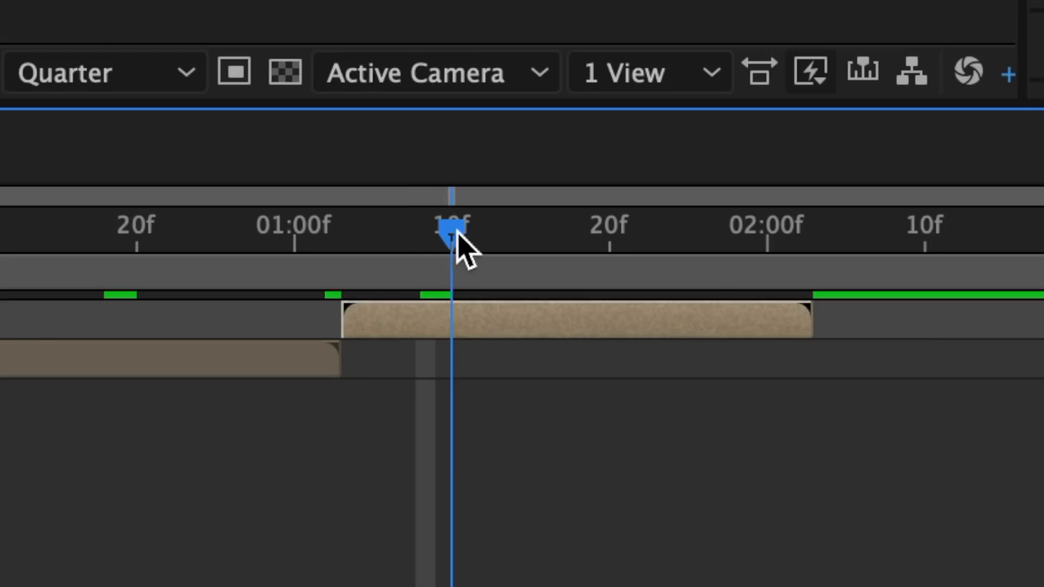
Keyframe Shift X on the Comp 11 layer to -50 at 0:00:01:11 and to 0 a few frames further along.
{"action": "left_click_drag", "start_coordinate": [461, 243], "coordinate": [479, 247]}
{"action": "left_click", "coordinate": [393, 300]}
{"action": "type", "text": "-50"}
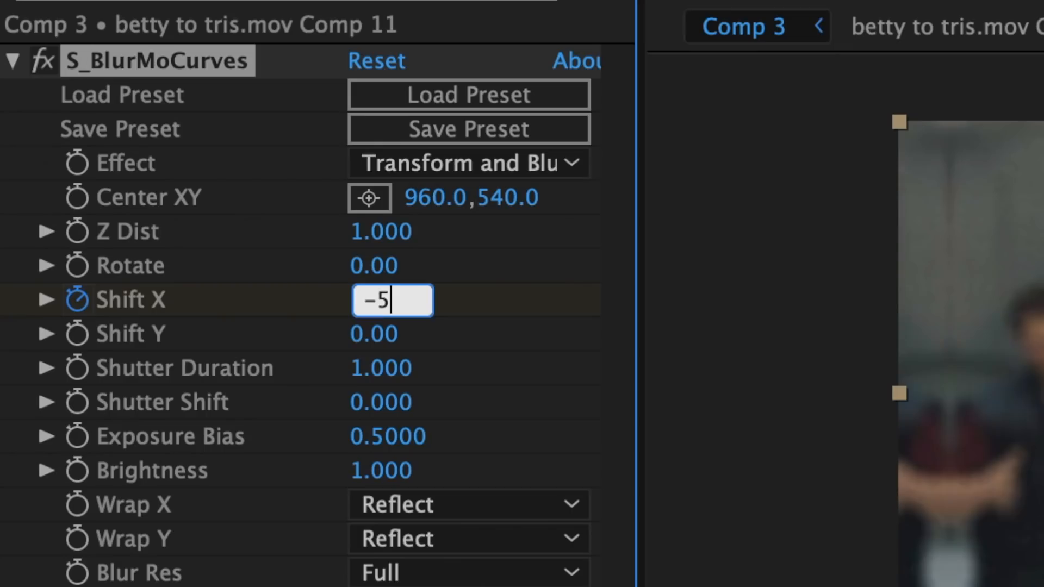
{"action": "key", "text": "Return"}
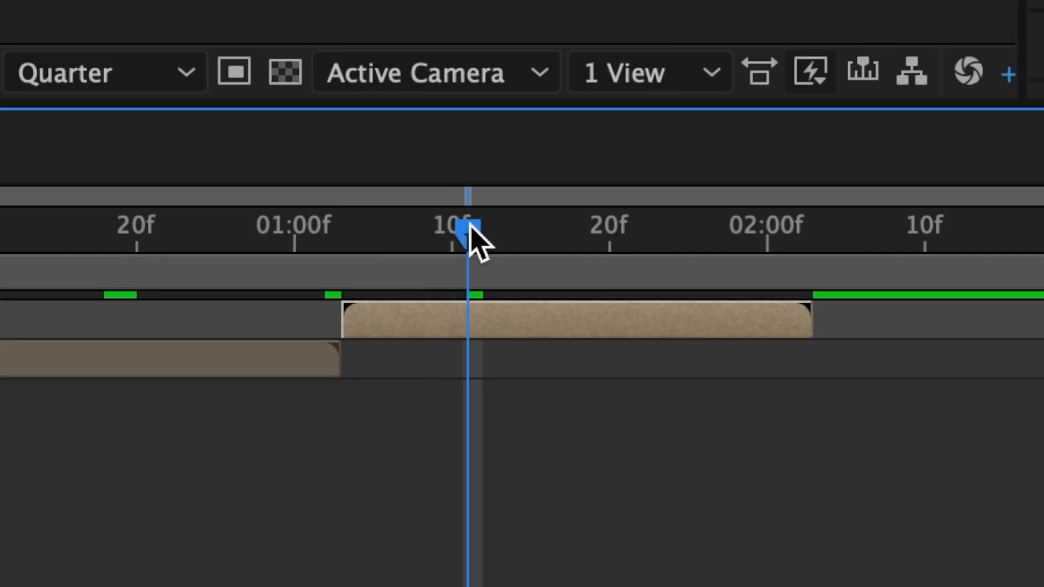
{"action": "left_click_drag", "start_coordinate": [468, 223], "coordinate": [525, 241]}
{"action": "left_click", "coordinate": [419, 299]}
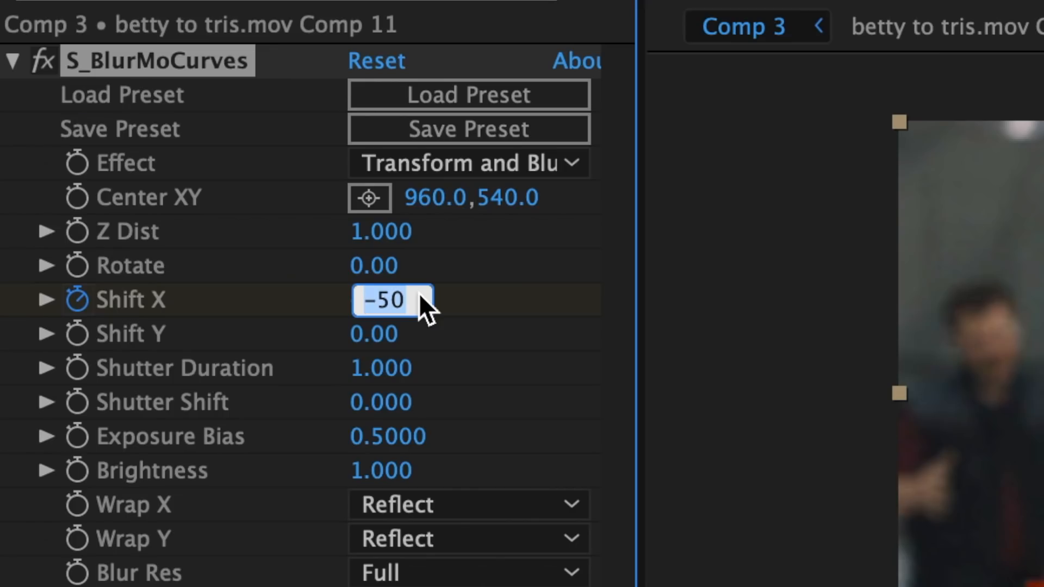
{"action": "type", "text": "0"}
{"action": "key", "text": "Return"}
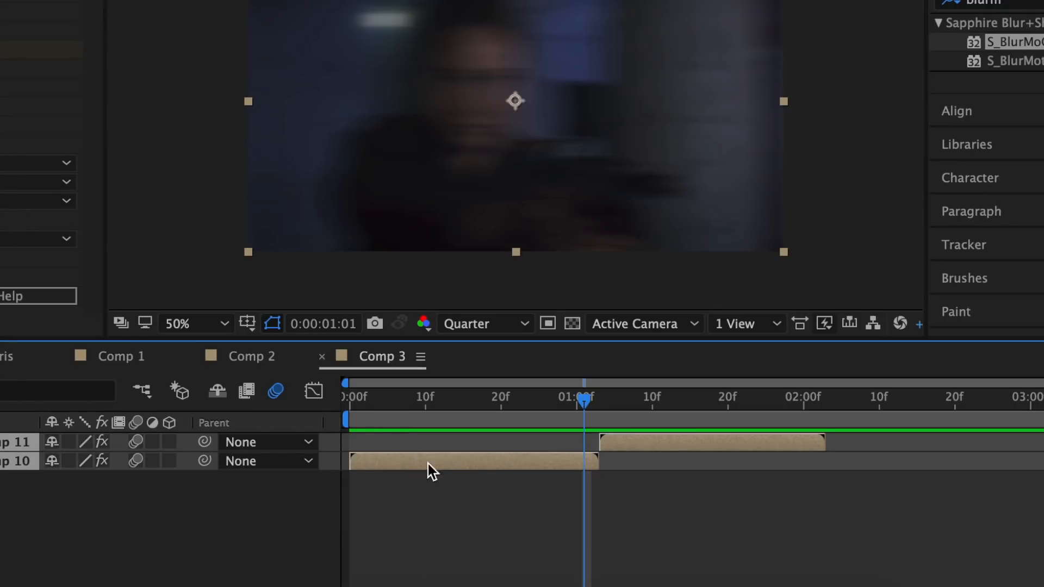
Pre-compose the selected Comp 10 and Comp 11 layers together.
{"action": "right_click", "coordinate": [457, 464]}
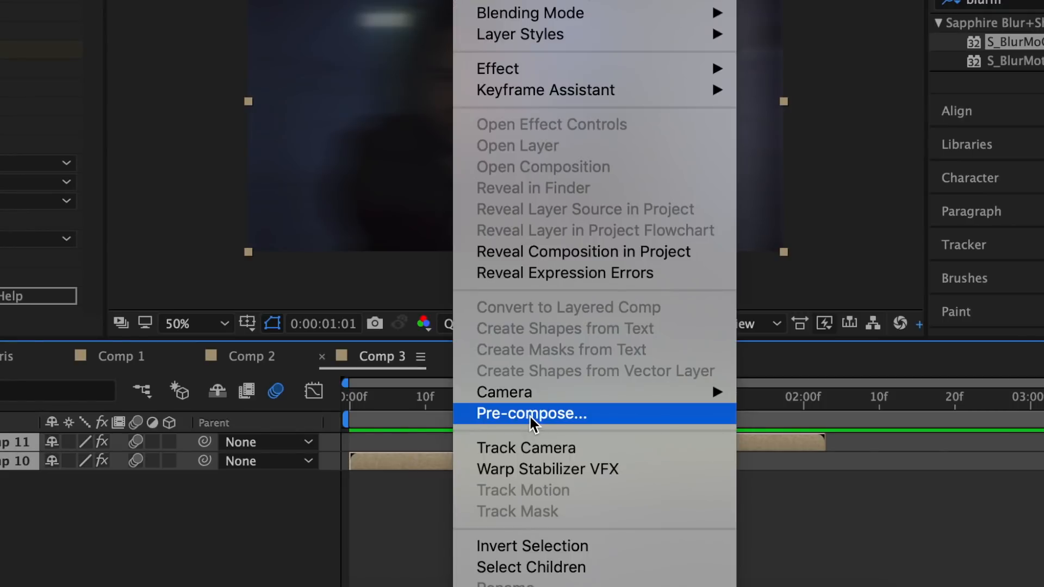
{"action": "left_click", "coordinate": [531, 415]}
{"action": "left_click", "coordinate": [645, 282]}
Finish the pre-composition and apply the Motion Tile effect to the Pre-comp 2 layer in Comp 3.
{"action": "left_click", "coordinate": [482, 351]}
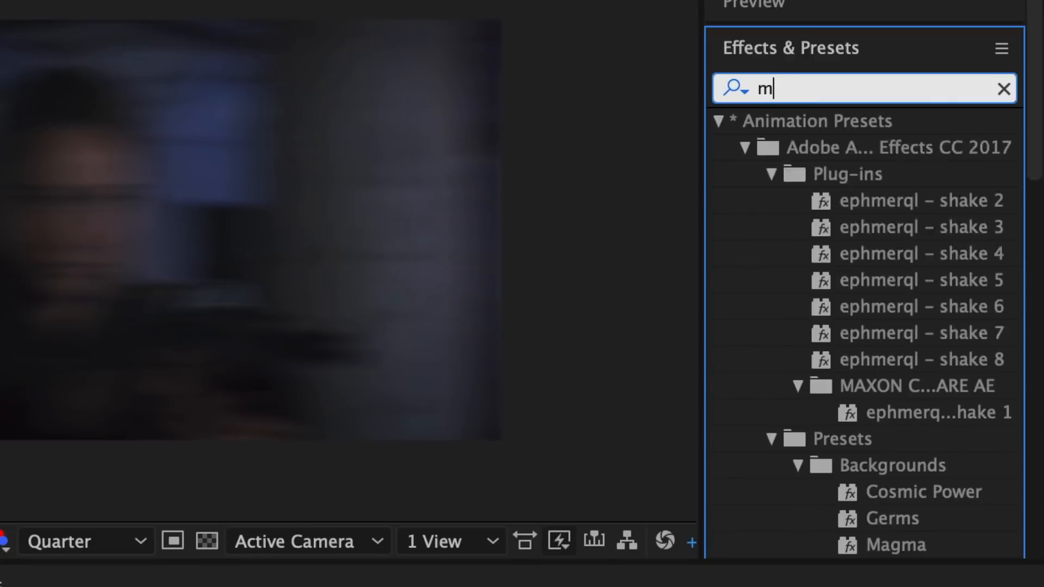
{"action": "type", "text": "oti"}
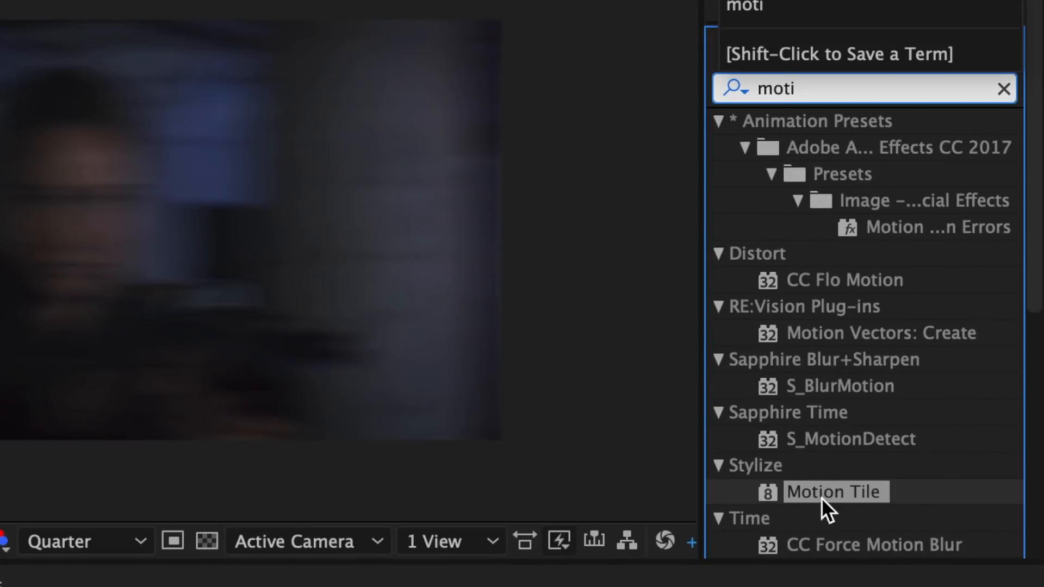
{"action": "left_click_drag", "start_coordinate": [821, 498], "coordinate": [735, 525]}
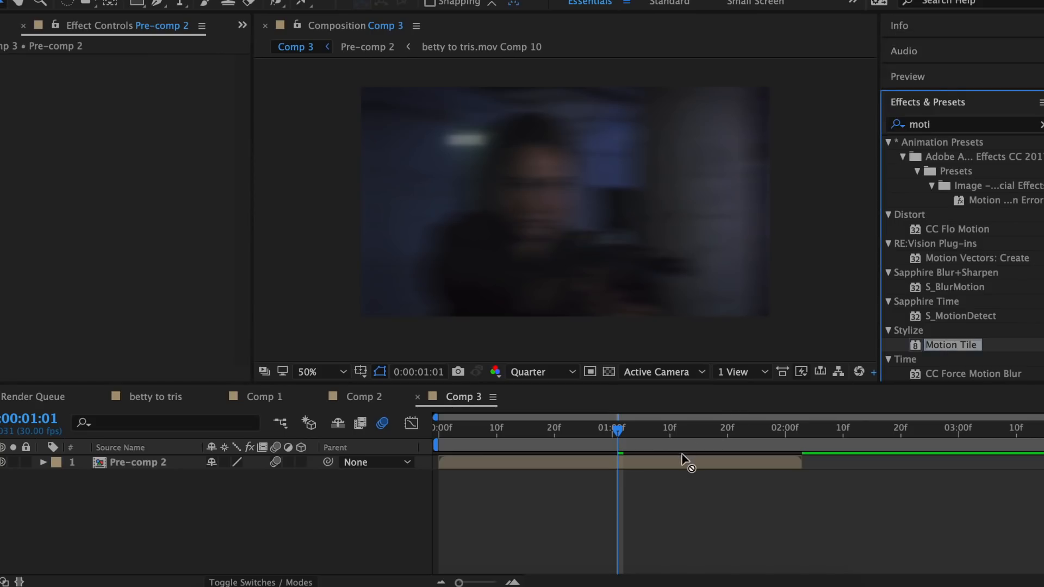
{"action": "left_click_drag", "start_coordinate": [683, 460], "coordinate": [678, 462]}
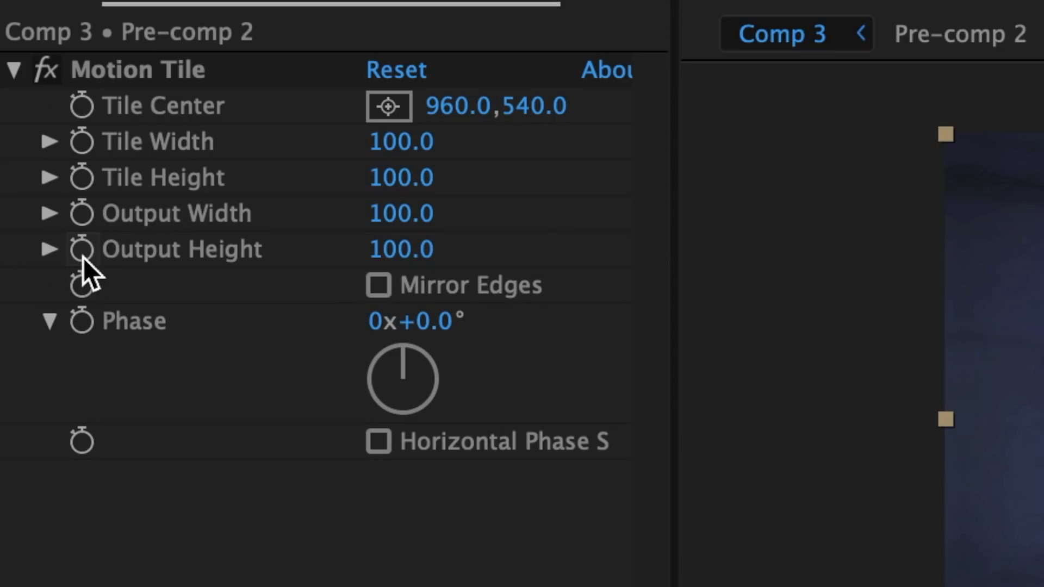
Keyframe Motion Tile's Output Height at 100 at 0:00:00:20 and 50 at 0:00:01:03 on Pre-comp 2.
{"action": "left_click", "coordinate": [83, 257]}
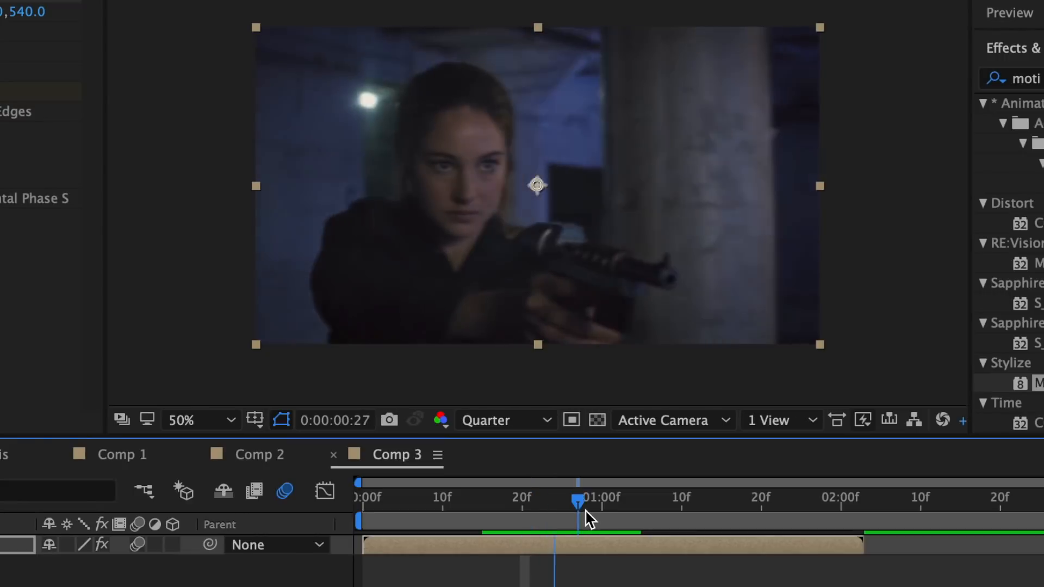
{"action": "left_click_drag", "start_coordinate": [586, 514], "coordinate": [624, 516]}
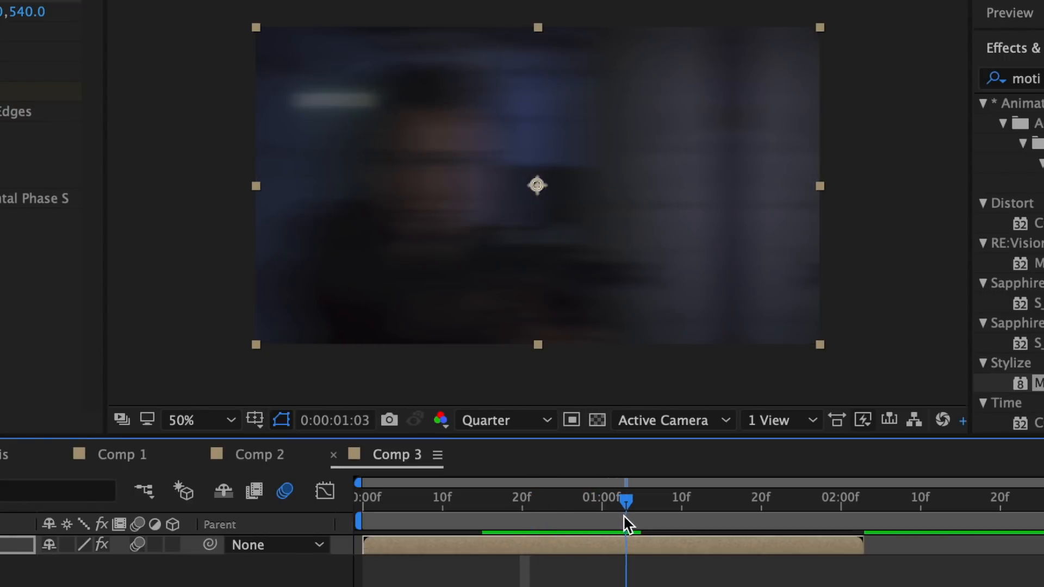
{"action": "left_click", "coordinate": [0, 92]}
{"action": "type", "text": "50"}
{"action": "key", "text": "Return"}
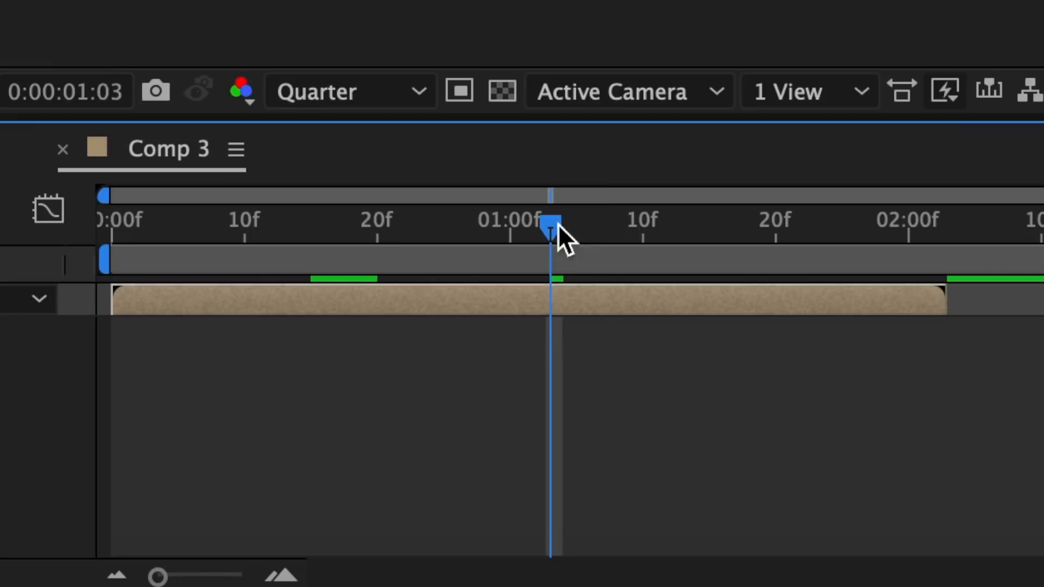
Keyframe Motion Tile's Output Height on Pre-comp 2 back to 100 at 0:00:01:26.
{"action": "left_click_drag", "start_coordinate": [558, 224], "coordinate": [864, 246]}
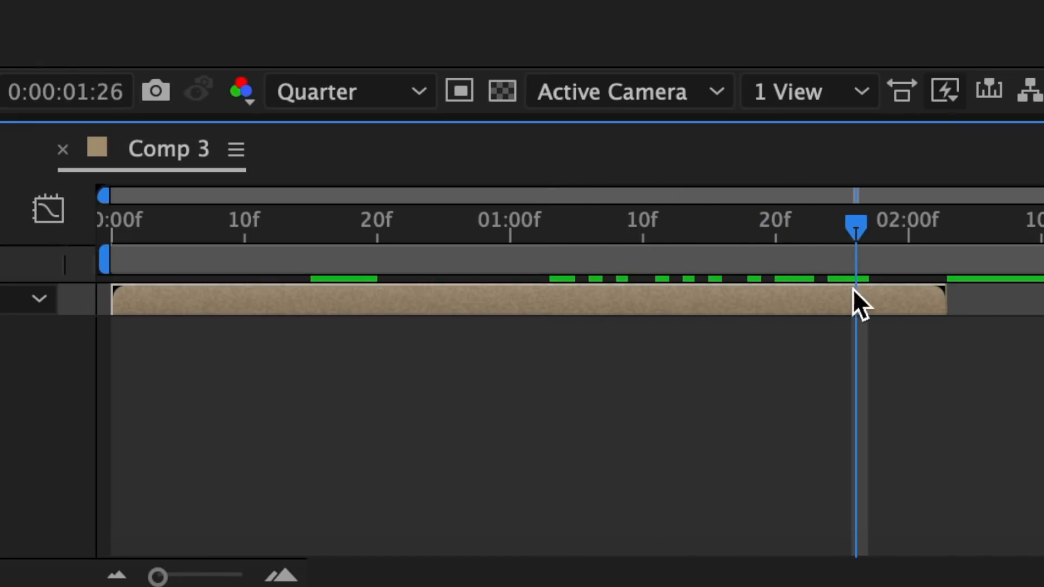
{"action": "left_click", "coordinate": [401, 250]}
{"action": "type", "text": "100"}
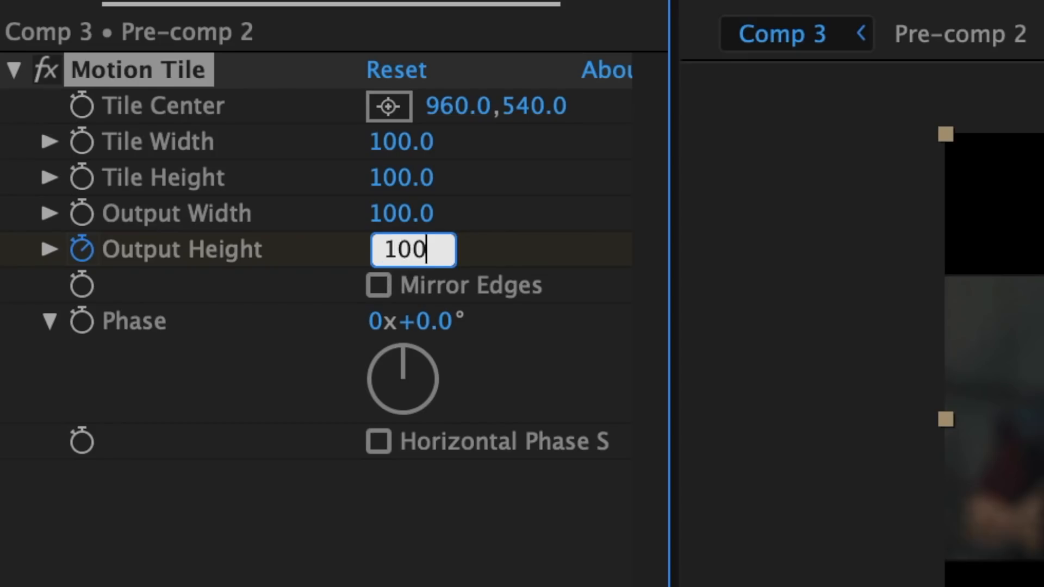
{"action": "key", "text": "Return"}
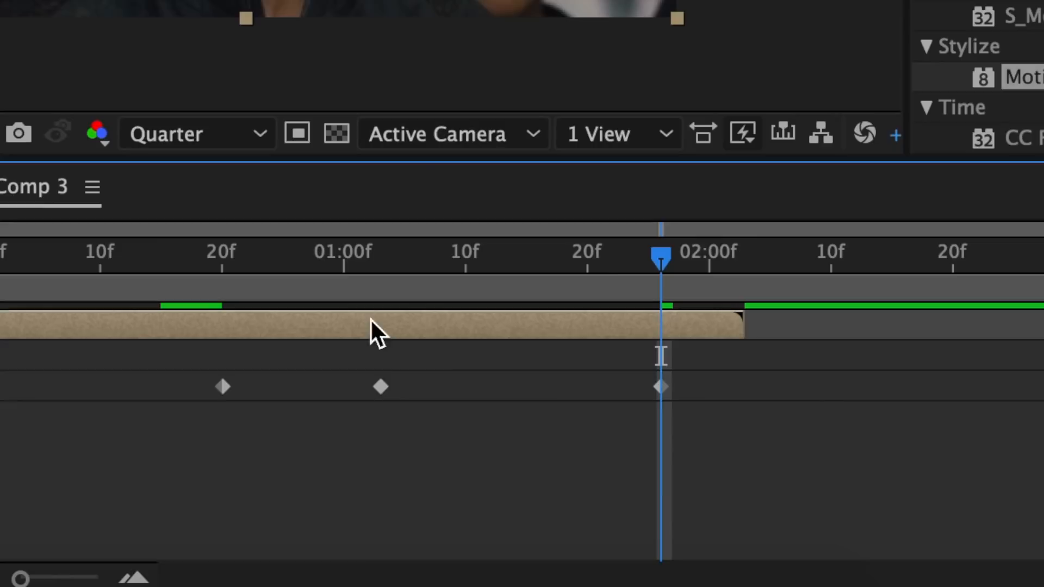
Apply Easy Ease to the three Output Height keyframes and show their curve as a speed graph.
{"action": "left_click_drag", "start_coordinate": [711, 416], "coordinate": [198, 384]}
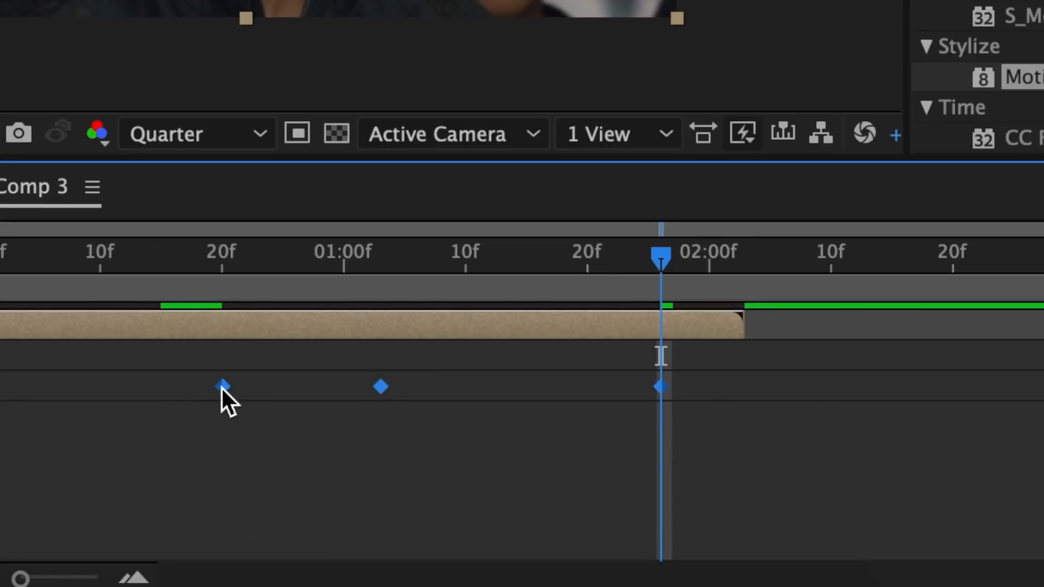
{"action": "right_click", "coordinate": [222, 388]}
{"action": "mouse_move", "coordinate": [350, 560]}
{"action": "left_click", "coordinate": [805, 354]}
{"action": "left_click", "coordinate": [81, 246]}
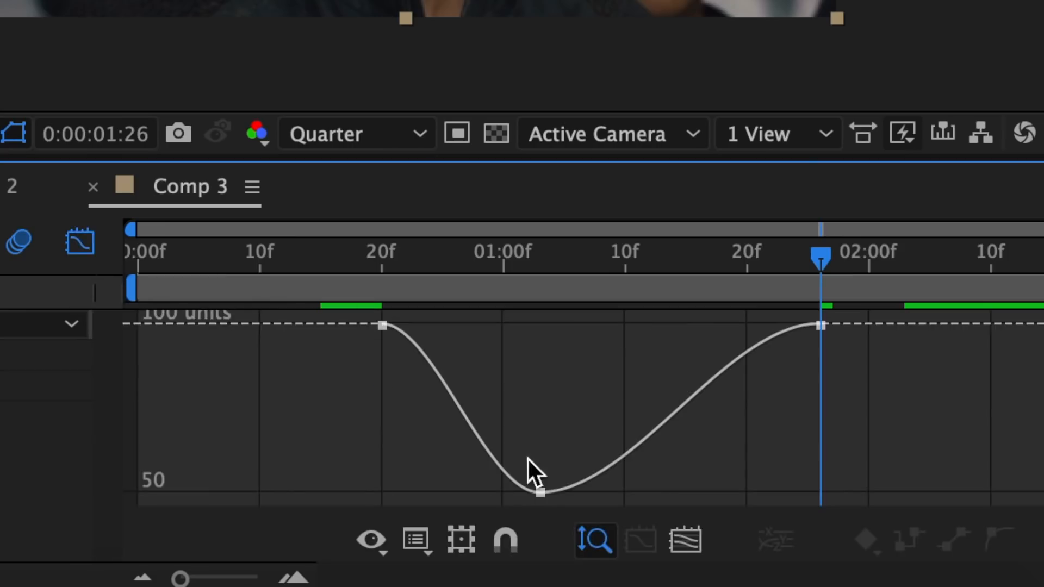
{"action": "left_click", "coordinate": [428, 546]}
{"action": "left_click", "coordinate": [538, 296]}
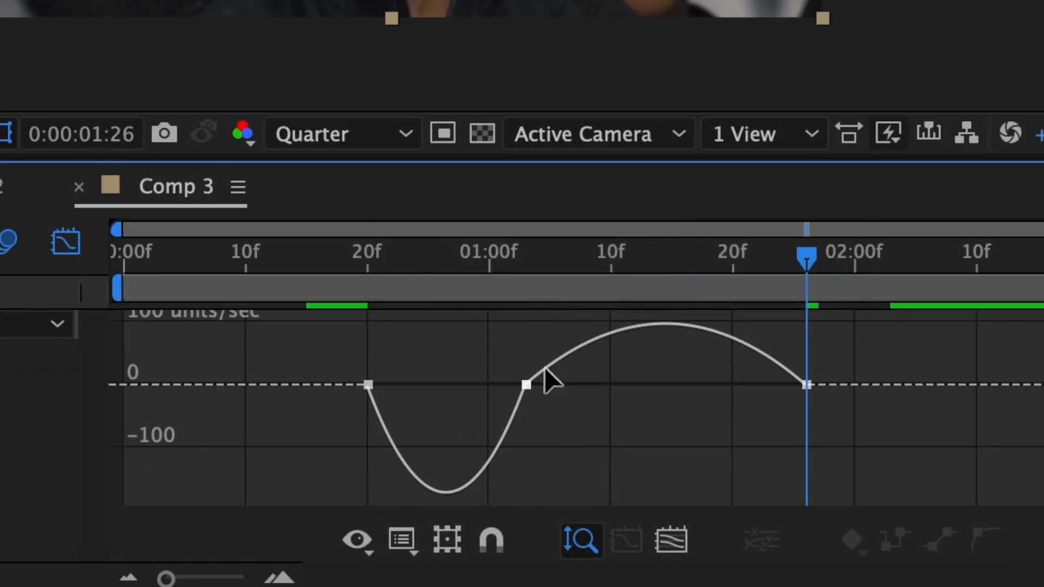
Reshape the Output Height speed graph by shortening the middle keyframe's influence handles and lengthening those of the outer keyframes.
{"action": "left_click", "coordinate": [527, 385]}
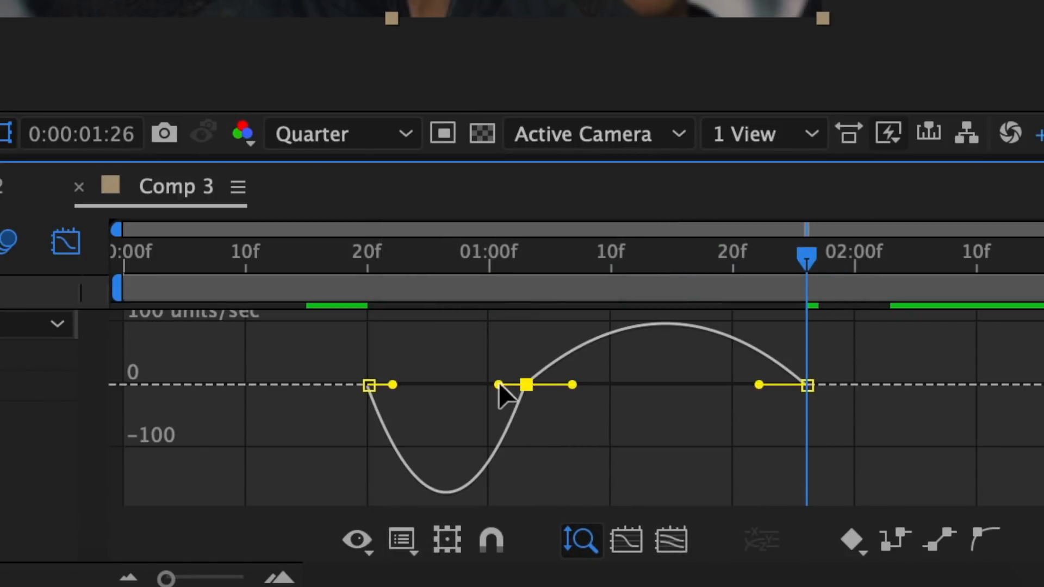
{"action": "left_click_drag", "start_coordinate": [499, 385], "coordinate": [515, 387]}
{"action": "left_click_drag", "start_coordinate": [393, 385], "coordinate": [438, 386]}
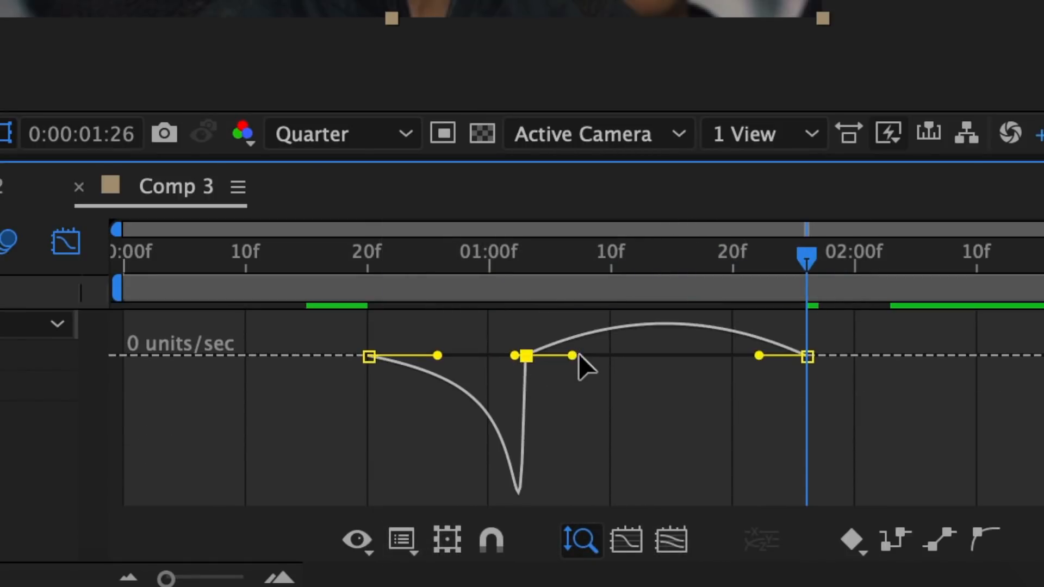
{"action": "left_click_drag", "start_coordinate": [572, 355], "coordinate": [538, 355]}
{"action": "left_click_drag", "start_coordinate": [759, 356], "coordinate": [679, 354]}
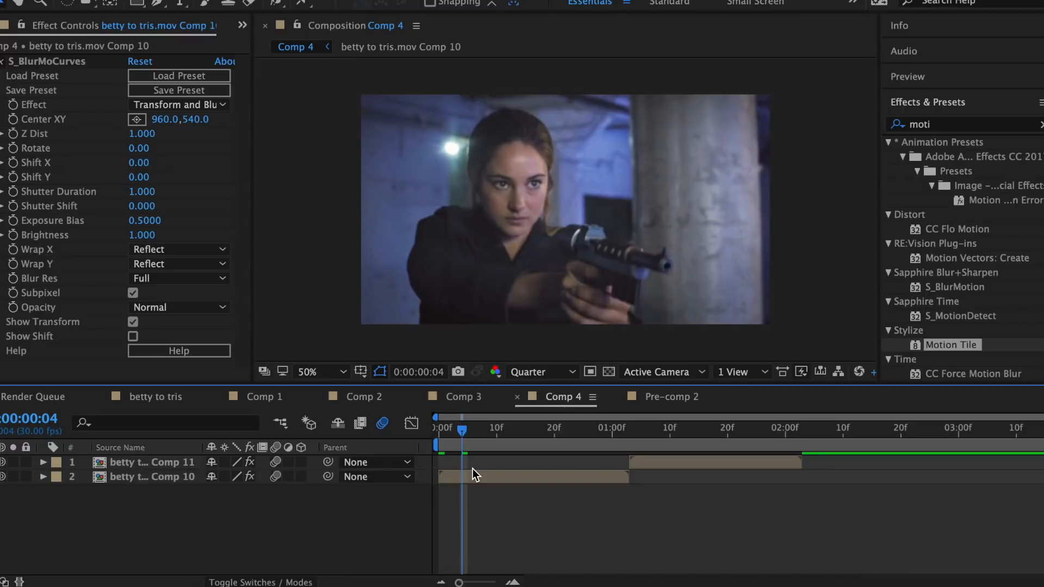
On the Comp 10 layer in Comp 4, keyframe Shift Y to 40, -80 and, at 0:00:00:28, 120.
{"action": "left_click", "coordinate": [472, 471]}
{"action": "left_click_drag", "start_coordinate": [536, 432], "coordinate": [601, 430]}
{"action": "left_click", "coordinate": [136, 177]}
{"action": "type", "text": "40"}
{"action": "key", "text": "Return"}
{"action": "left_click", "coordinate": [142, 176]}
{"action": "type", "text": "-80"}
{"action": "key", "text": "Return"}
{"action": "left_click", "coordinate": [146, 178]}
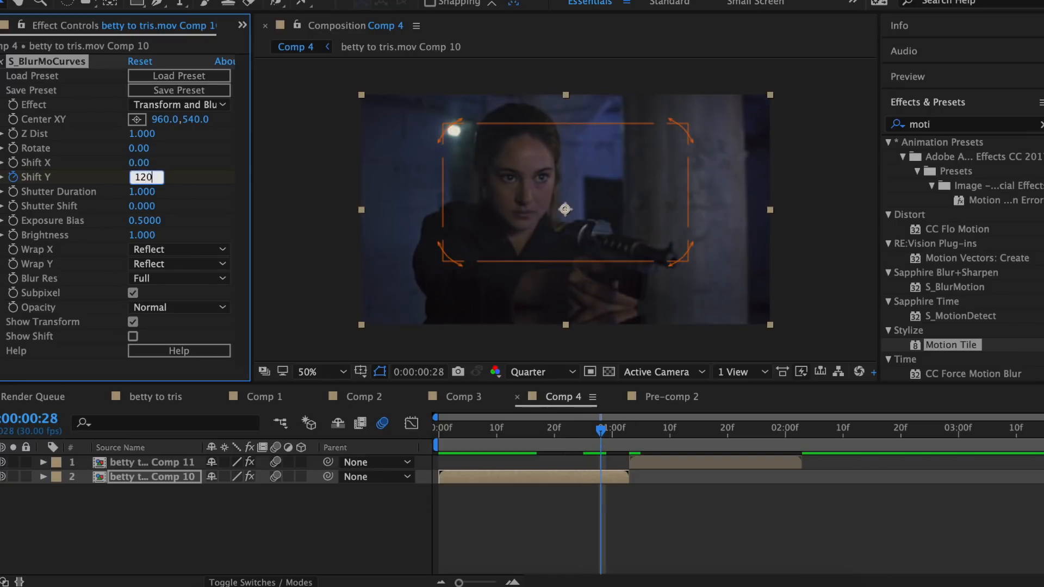
{"action": "type", "text": "120"}
{"action": "key", "text": "Return"}
Keyframe Shift Y on the Comp 10 layer to -170 at 0:00:01:00 and 250 at 0:00:01:02.
{"action": "key", "text": "Page_Down"}
{"action": "key", "text": "Page_Down"}
{"action": "left_click", "coordinate": [144, 178]}
{"action": "type", "text": "-170"}
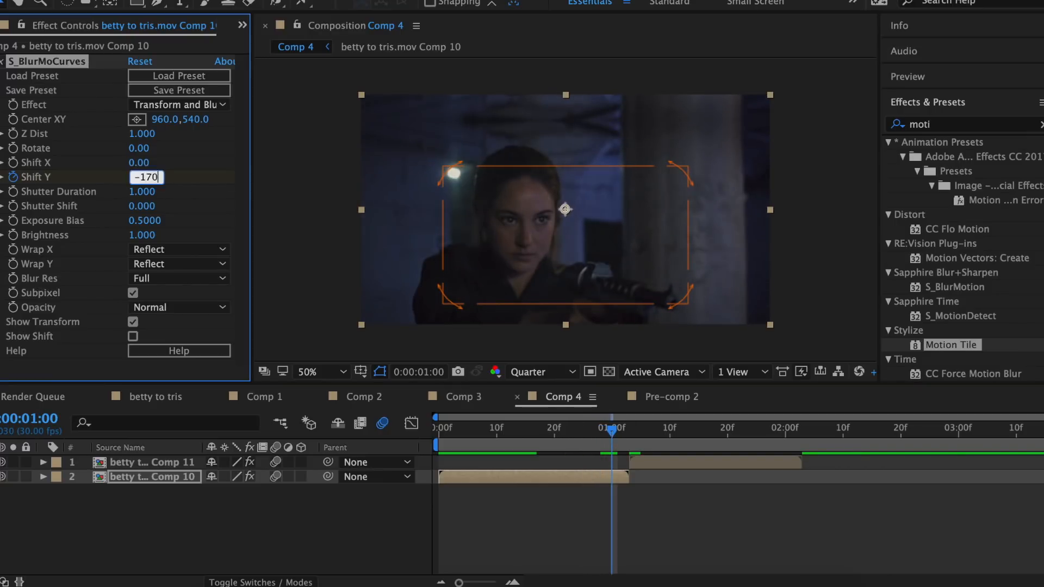
{"action": "key", "text": "Return"}
{"action": "key", "text": "Page_Down"}
{"action": "key", "text": "Page_Down"}
{"action": "left_click", "coordinate": [145, 177]}
{"action": "type", "text": "260"}
{"action": "key", "text": "Return"}
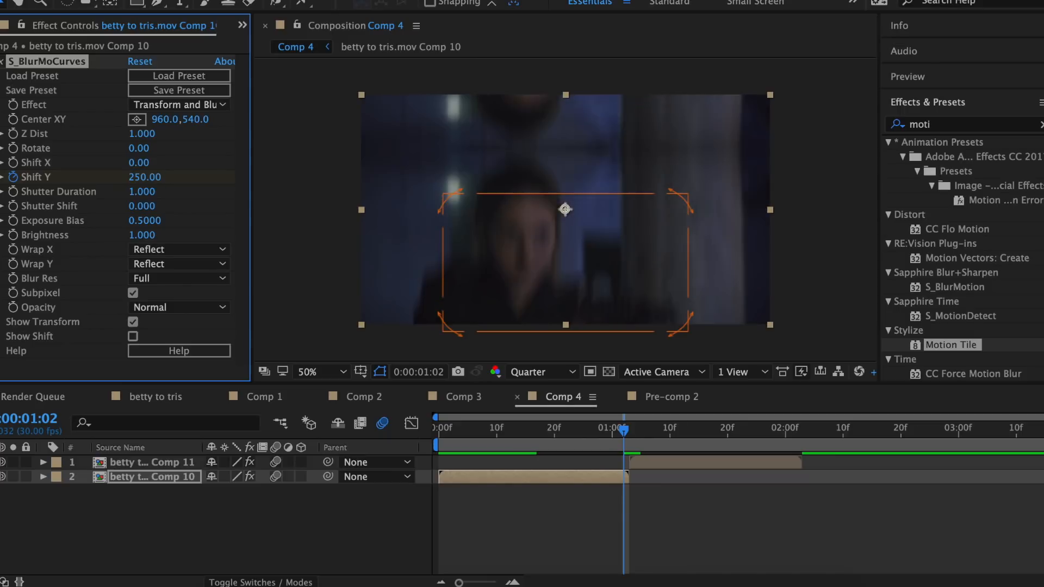
Set Shift Y on the Comp 10 layer to -300 at its last frame, 0:00:01:02.
{"action": "key", "text": "u"}
{"action": "left_click", "coordinate": [146, 177]}
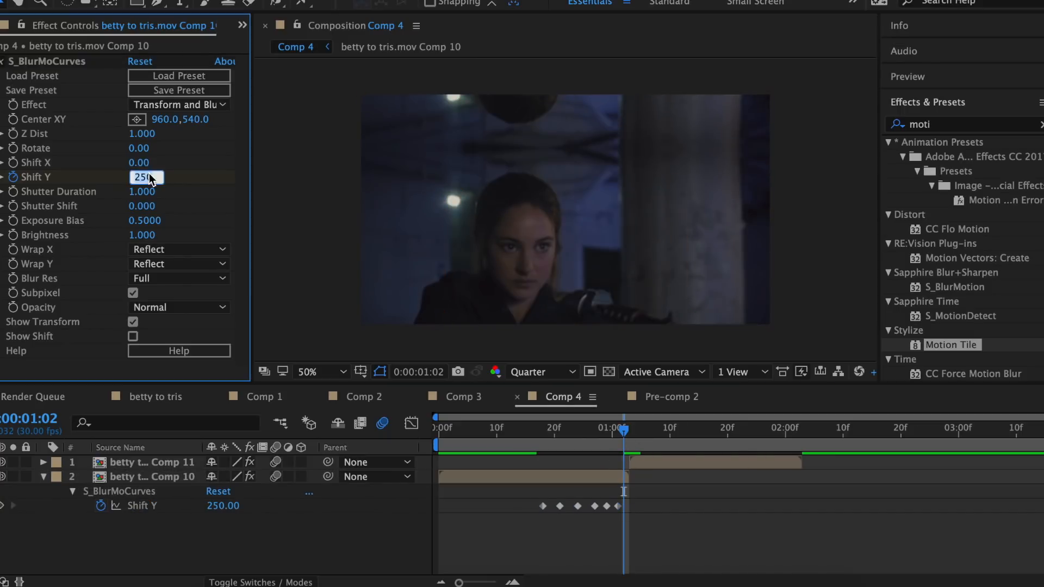
{"action": "type", "text": "-300"}
{"action": "key", "text": "Return"}
{"action": "left_click", "coordinate": [44, 477]}
Reset S_BlurMoCurves on the Comp 11 layer and keyframe Shift Y to -300 at its first frame, 0:00:01:03.
{"action": "key", "text": "Page_Down"}
{"action": "left_click", "coordinate": [643, 461]}
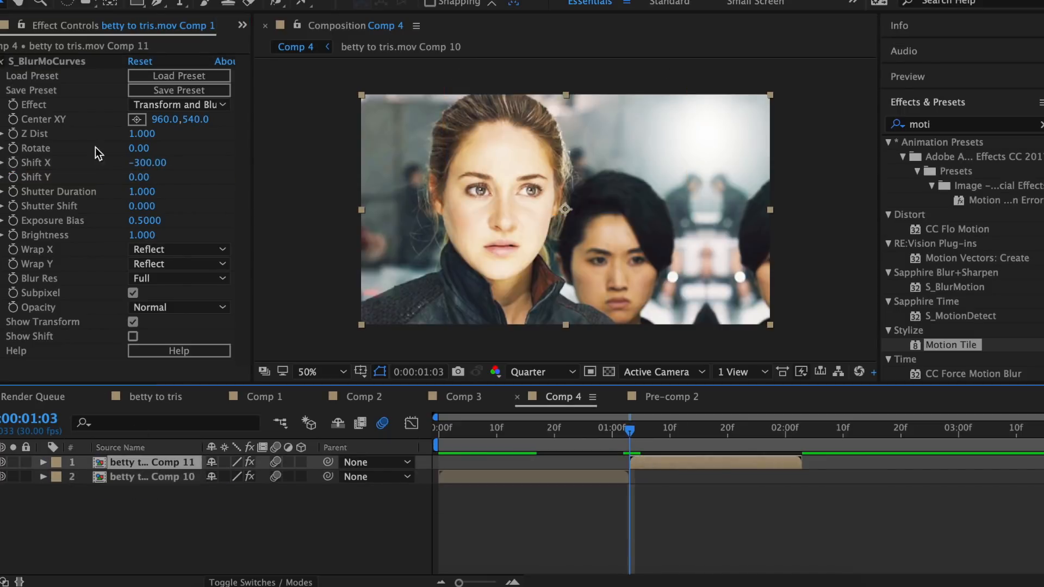
{"action": "left_click", "coordinate": [140, 61]}
{"action": "left_click", "coordinate": [145, 178]}
{"action": "type", "text": "-300"}
{"action": "key", "text": "Return"}
{"action": "key", "text": "Page_Down"}
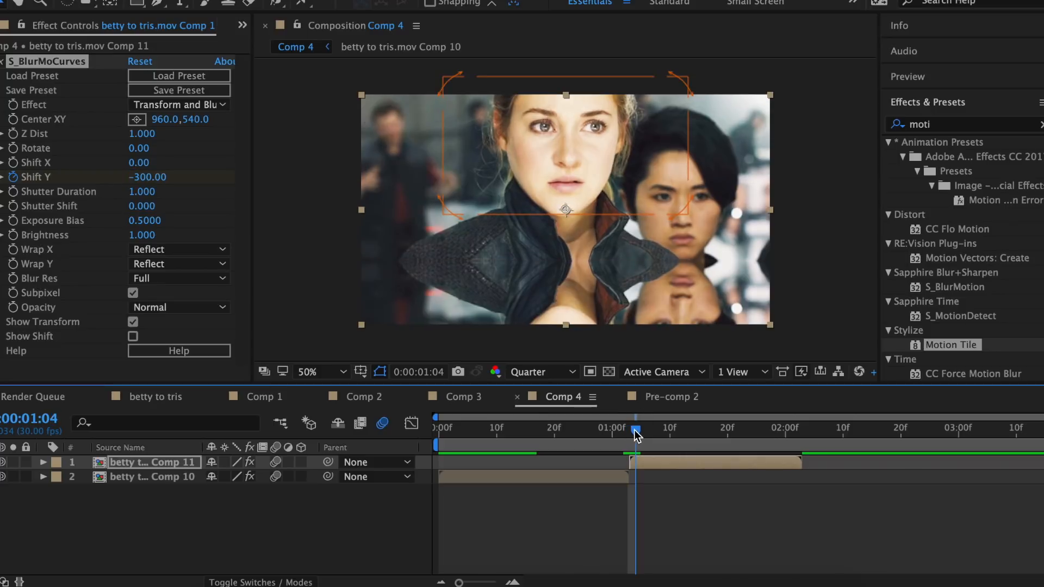
{"action": "key", "text": "Return"}
Continue the Comp 11 layer's Shift Y shake with alternating keyframes, including -140 and, at 0:00:01:10, 100.
{"action": "left_click_drag", "start_coordinate": [635, 431], "coordinate": [671, 433]}
{"action": "left_click", "coordinate": [145, 178]}
{"action": "type", "text": "-140"}
{"action": "key", "text": "Return"}
{"action": "left_click", "coordinate": [145, 177]}
{"action": "type", "text": "-180"}
{"action": "key", "text": "Return"}
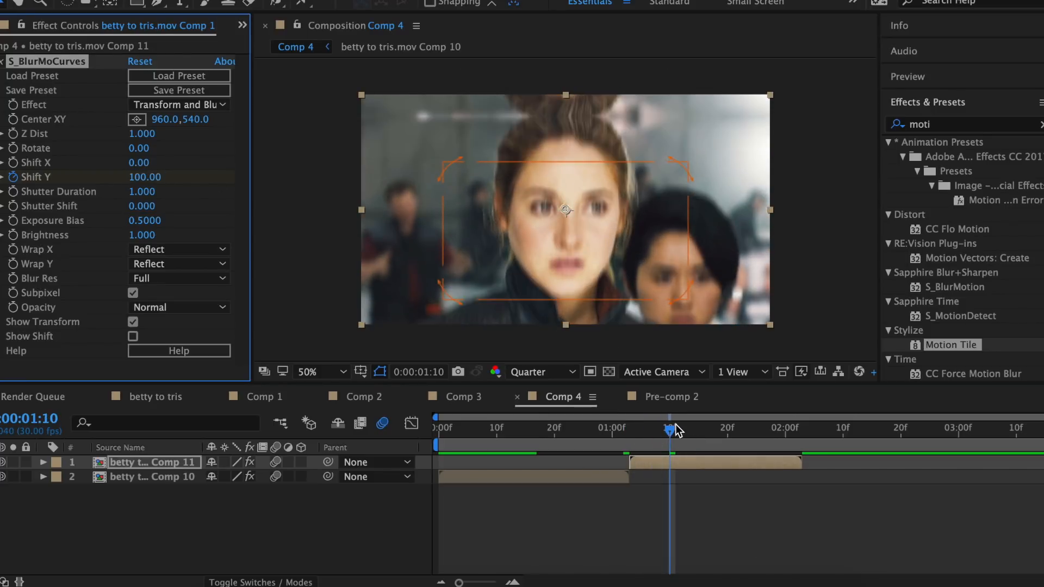
{"action": "key", "text": "Page_Down"}
{"action": "key", "text": "Page_Down"}
{"action": "key", "text": "Page_Down"}
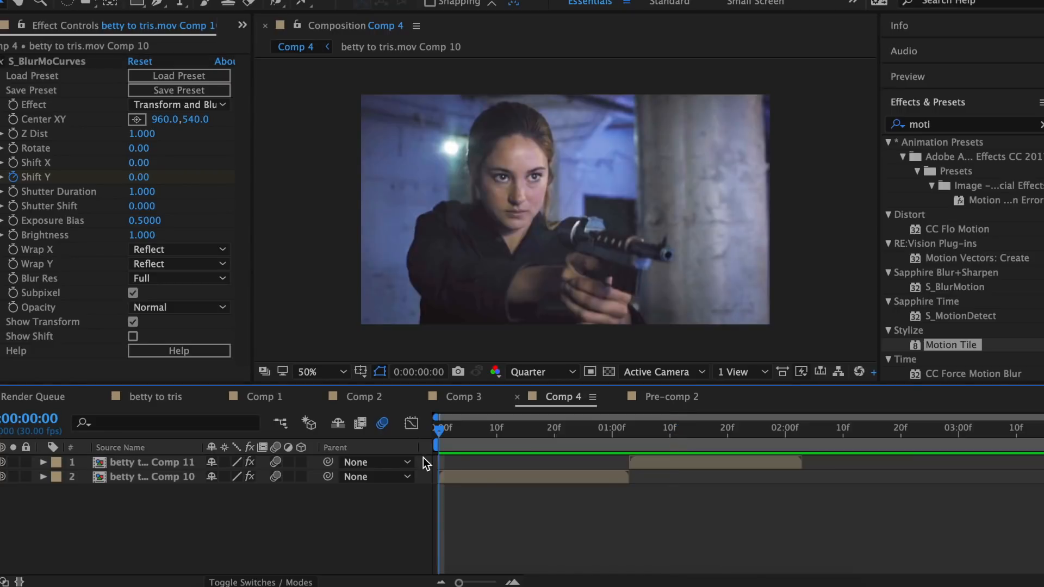
Pre-compose the Comp 10 and Comp 11 layers of Comp 4 together.
{"action": "left_click_drag", "start_coordinate": [423, 458], "coordinate": [491, 483]}
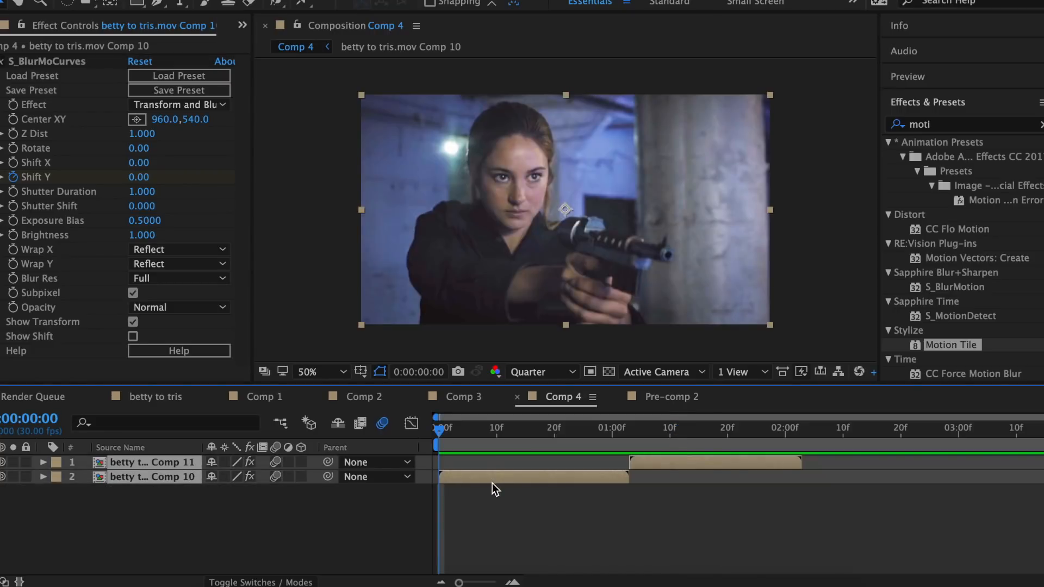
{"action": "right_click", "coordinate": [492, 484]}
{"action": "left_click", "coordinate": [551, 442]}
{"action": "left_click", "coordinate": [674, 388]}
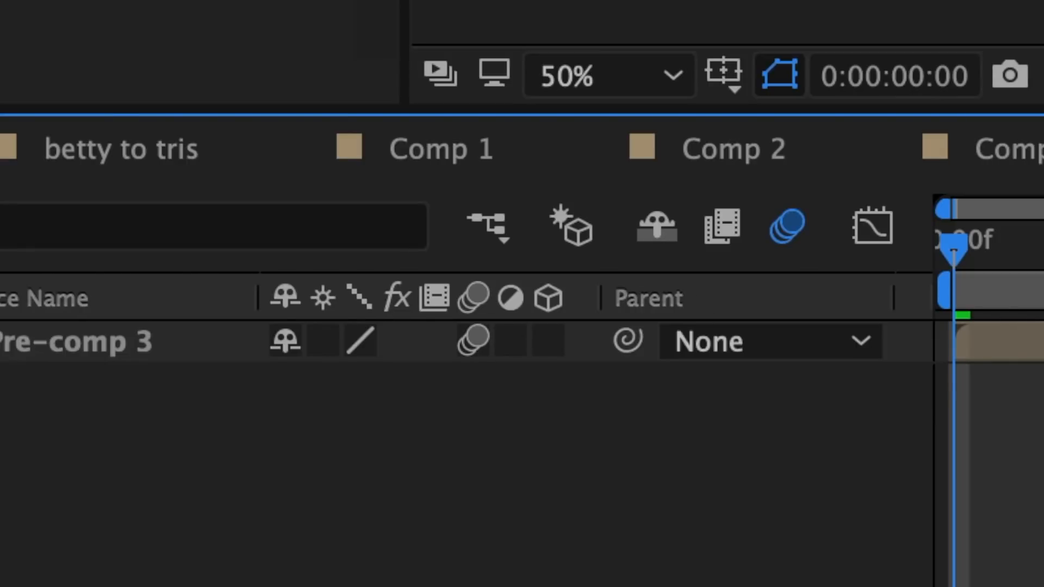
Apply Motion Tile to the Pre-comp 3 layer and keyframe its Output Width at 100 at 0:00:00:18.
{"action": "left_click_drag", "start_coordinate": [967, 344], "coordinate": [602, 461]}
{"action": "key", "text": "space"}
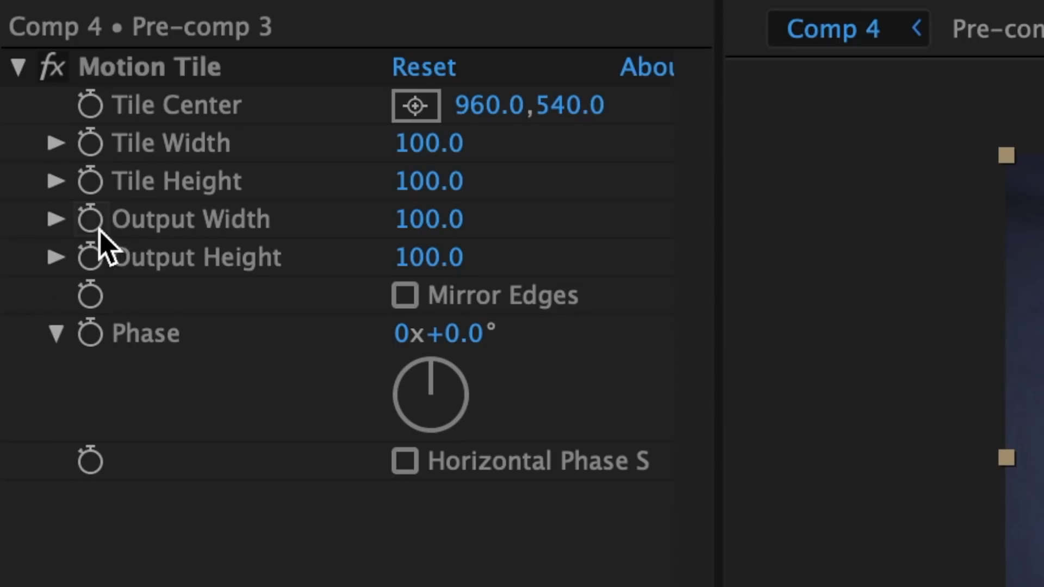
{"action": "left_click", "coordinate": [91, 221]}
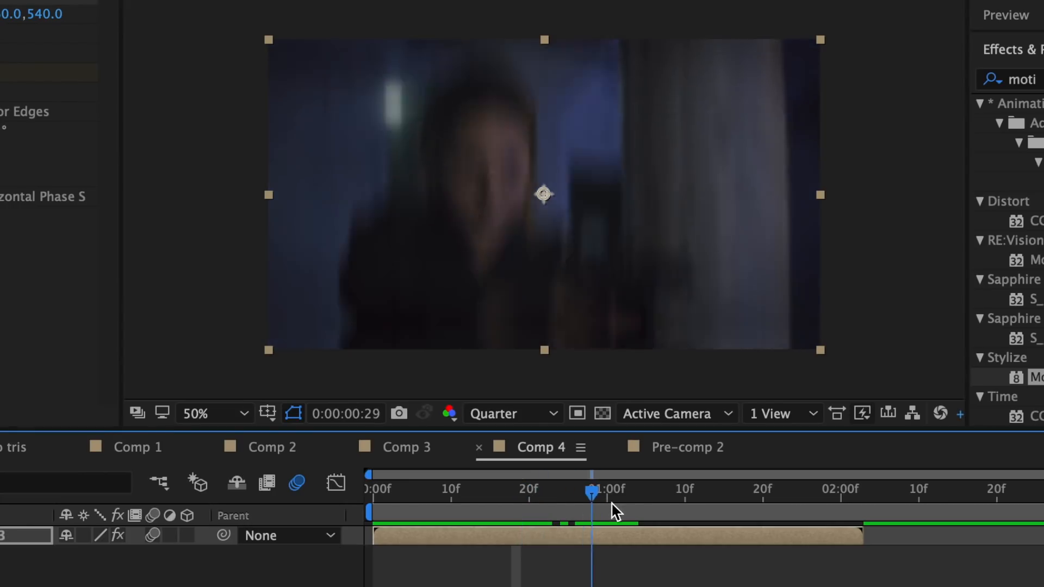
Keyframe Motion Tile's Output Width on Pre-comp 3 to 50 at 0:00:01:03 and 100 at 0:00:01:27.
{"action": "left_click_drag", "start_coordinate": [613, 509], "coordinate": [638, 508]}
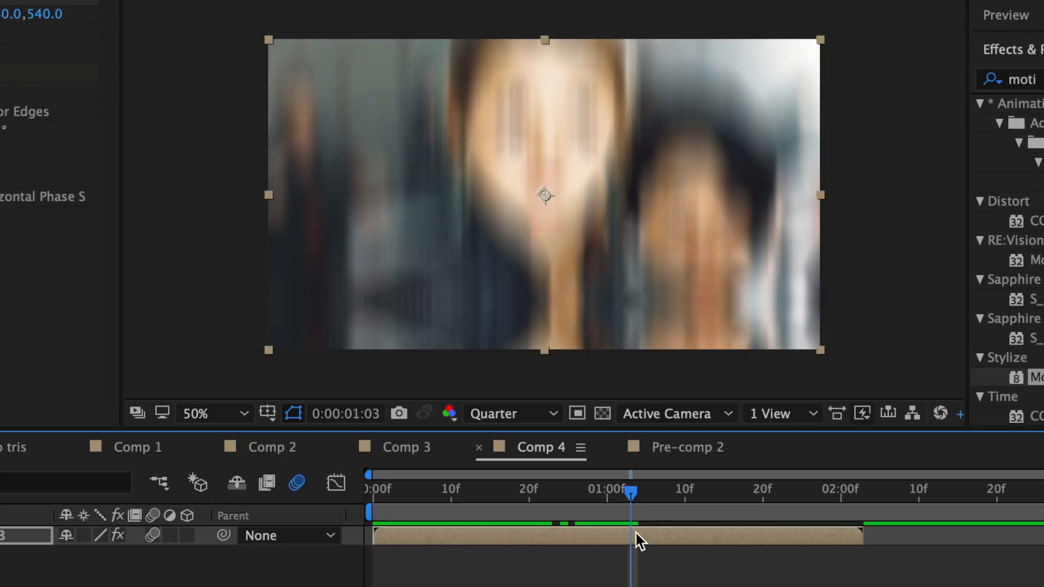
{"action": "left_click", "coordinate": [443, 228]}
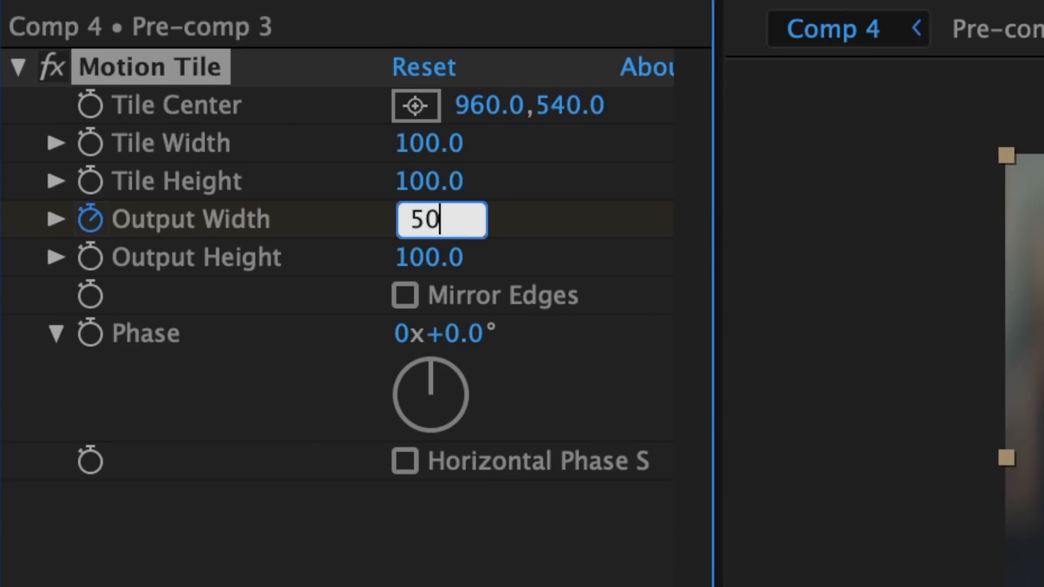
{"action": "key", "text": "Return"}
{"action": "left_click_drag", "start_coordinate": [680, 256], "coordinate": [782, 256]}
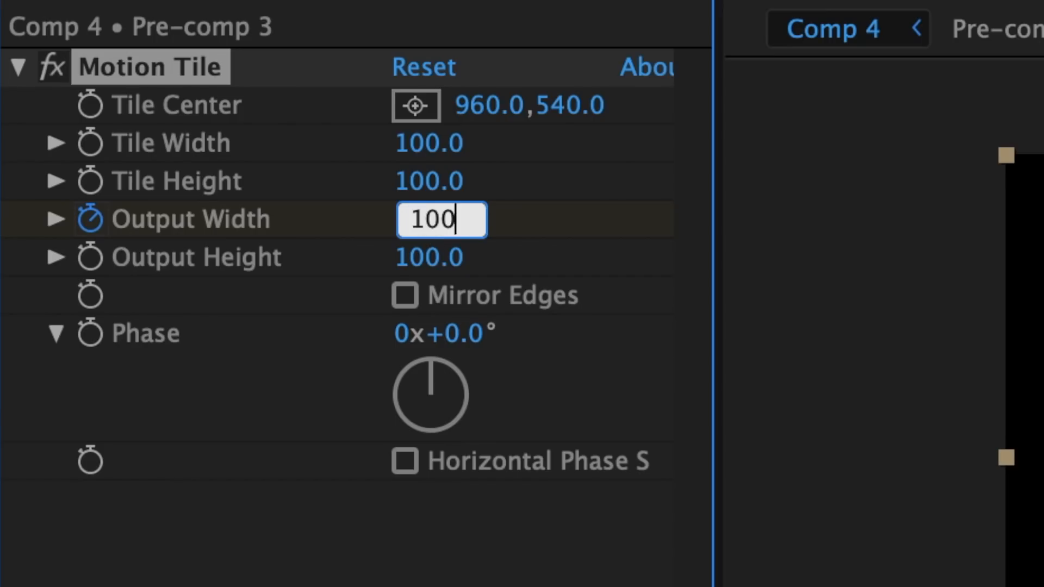
{"action": "key", "text": "Return"}
Apply Easy Ease to the three Output Width keyframes and open their speed graph.
{"action": "left_click_drag", "start_coordinate": [795, 505], "coordinate": [524, 493]}
{"action": "right_click", "coordinate": [543, 492]}
{"action": "mouse_move", "coordinate": [586, 579]}
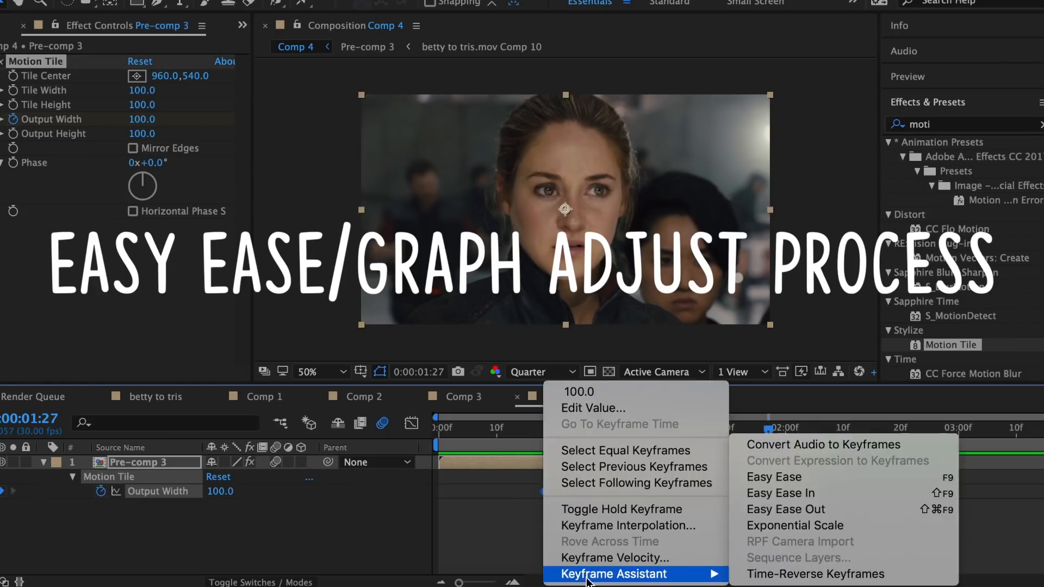
{"action": "left_click", "coordinate": [774, 477]}
{"action": "left_click", "coordinate": [412, 423]}
Shape the second half of the Output Width speed graph with a sharp peak just after the middle keyframe and a long ease-out.
{"action": "left_click_drag", "start_coordinate": [614, 492], "coordinate": [624, 492]}
{"action": "left_click_drag", "start_coordinate": [557, 496], "coordinate": [580, 496]}
{"action": "left_click_drag", "start_coordinate": [652, 488], "coordinate": [675, 488]}
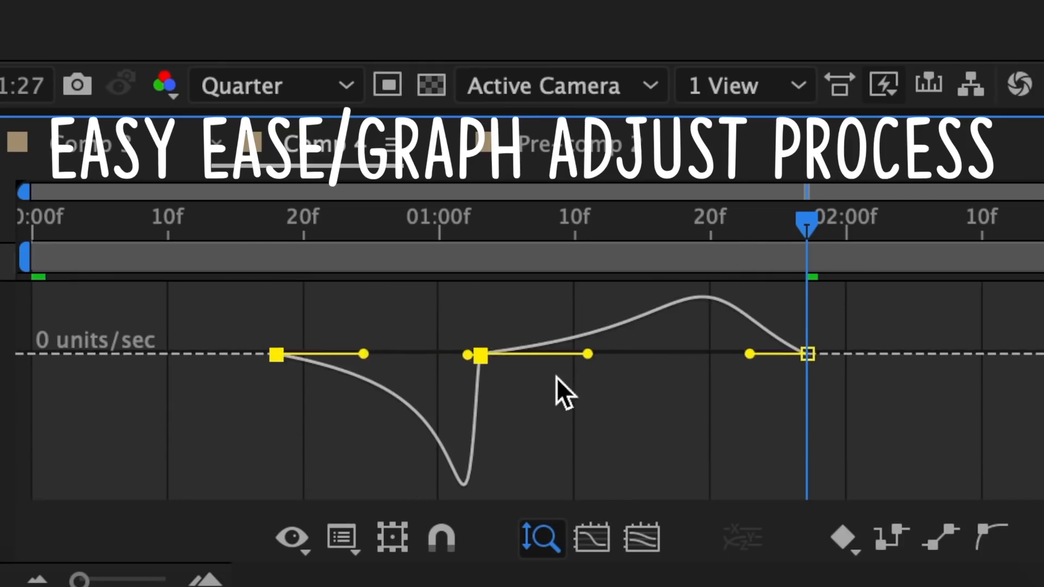
{"action": "left_click", "coordinate": [557, 378]}
{"action": "left_click", "coordinate": [531, 346]}
{"action": "left_click_drag", "start_coordinate": [587, 353], "coordinate": [490, 353]}
{"action": "left_click_drag", "start_coordinate": [749, 337], "coordinate": [656, 339]}
{"action": "left_click", "coordinate": [583, 351]}
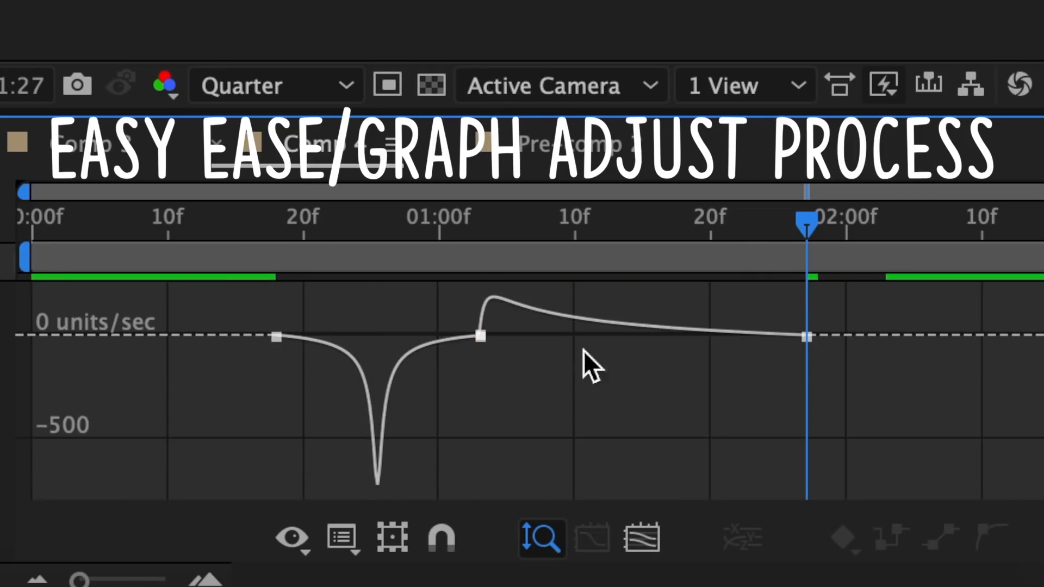
Shorten the middle Output Width keyframe's incoming influence so the first speed dip falls just before 0:00:01:03.
{"action": "left_click", "coordinate": [480, 336]}
{"action": "left_click_drag", "start_coordinate": [391, 335], "coordinate": [480, 335]}
{"action": "left_click_drag", "start_coordinate": [363, 359], "coordinate": [371, 359]}
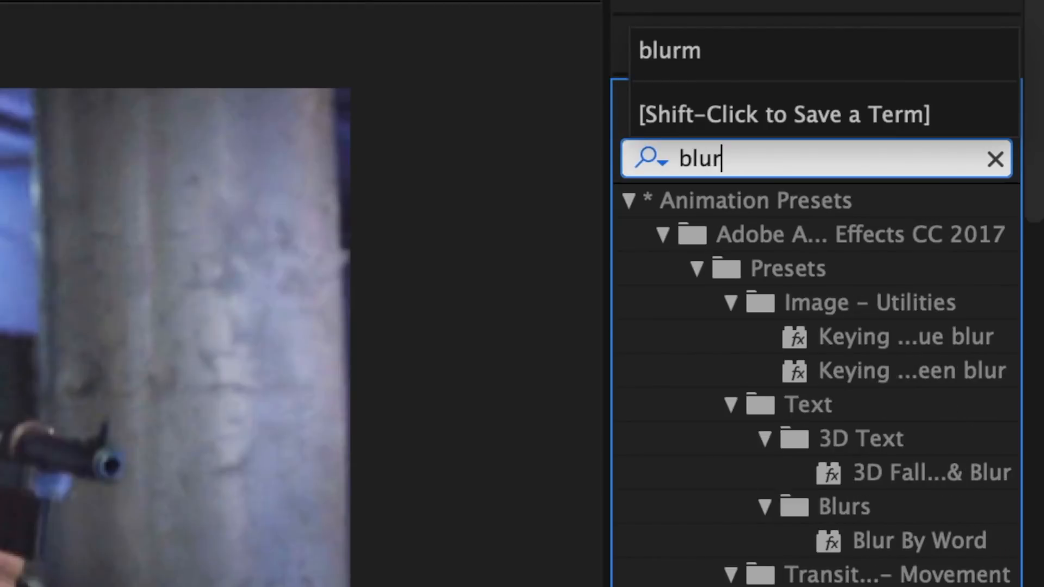
Apply S_BlurMoCurves to the betty to tris.mov clip in Comp 5 and set Wrap X and Wrap Y to Tile.
{"action": "type", "text": "m"}
{"action": "left_click_drag", "start_coordinate": [807, 235], "coordinate": [468, 461]}
{"action": "left_click", "coordinate": [187, 273]}
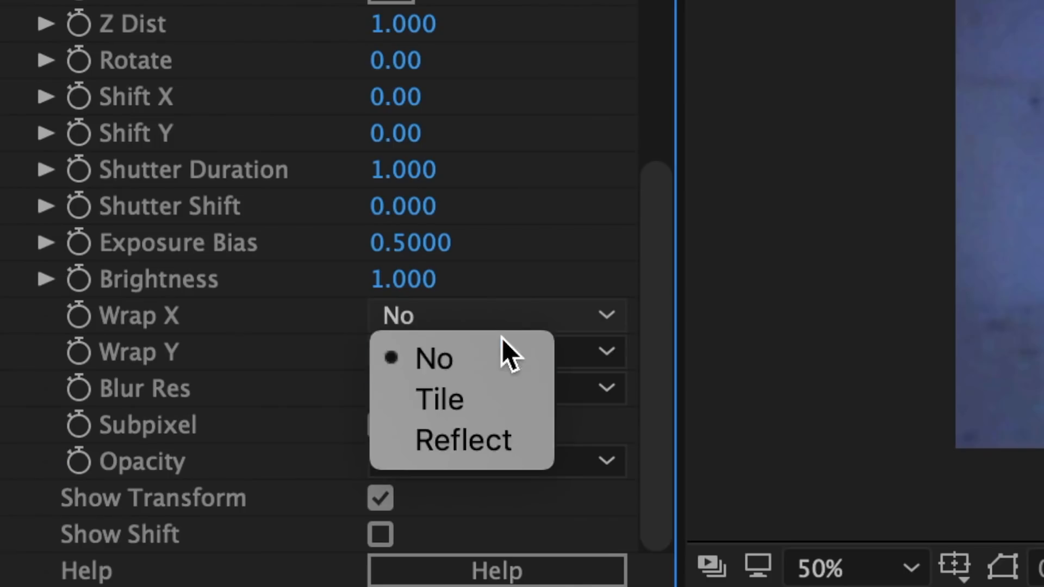
{"action": "left_click", "coordinate": [472, 405]}
{"action": "left_click", "coordinate": [440, 351]}
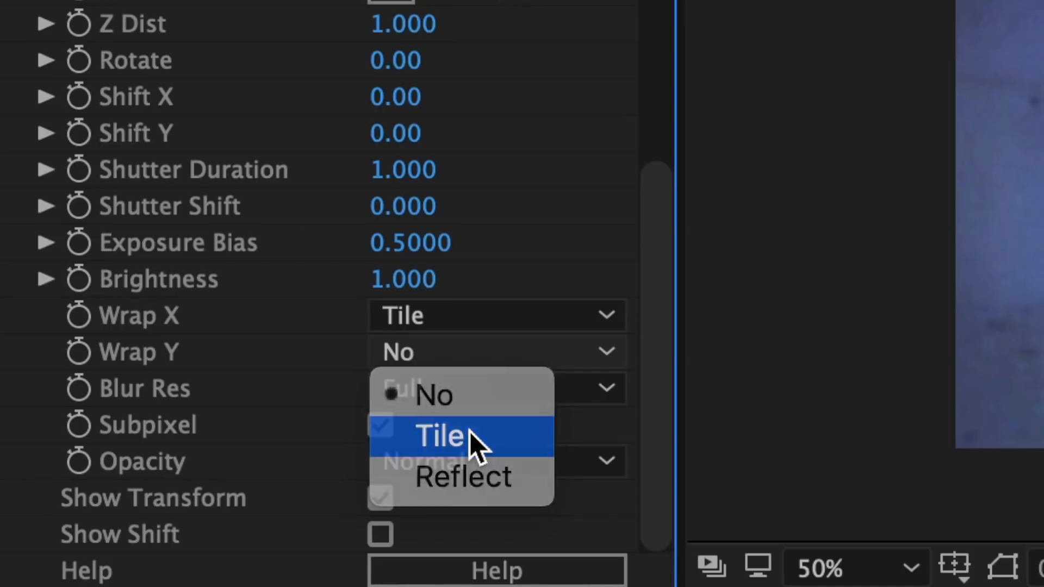
{"action": "left_click", "coordinate": [469, 431]}
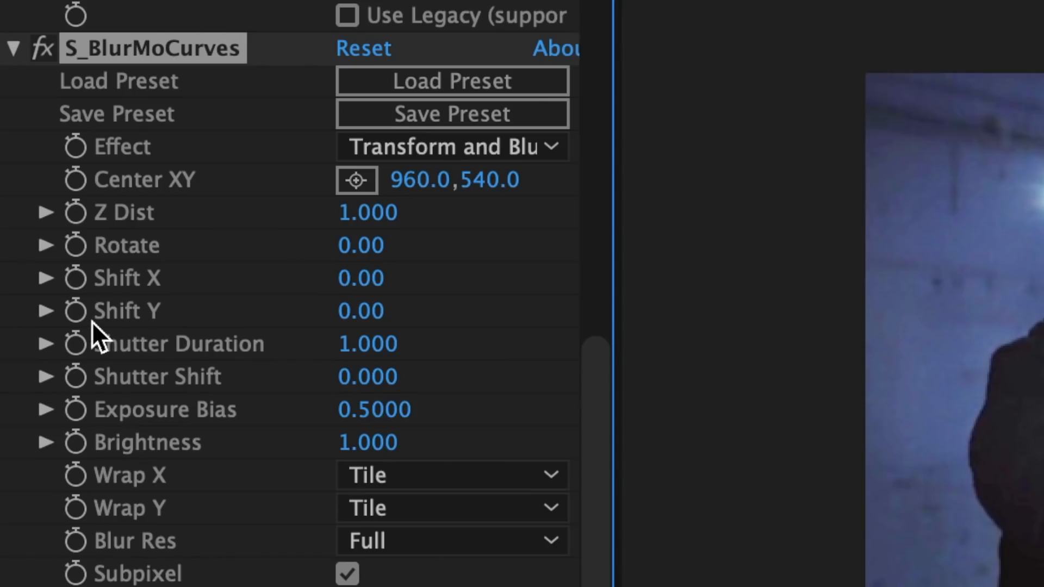
Keyframe Shift Y from -1080 at the clip's start to 0 at 0:00:00:29 and Easy Ease both keyframes.
{"action": "left_click_drag", "start_coordinate": [362, 311], "coordinate": [245, 310]}
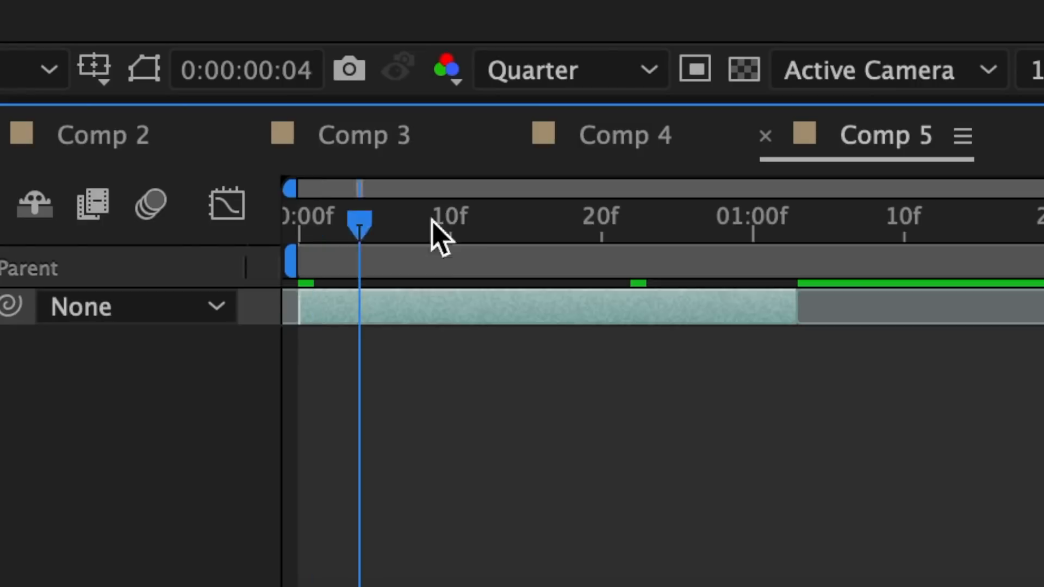
{"action": "left_click_drag", "start_coordinate": [435, 231], "coordinate": [746, 233]}
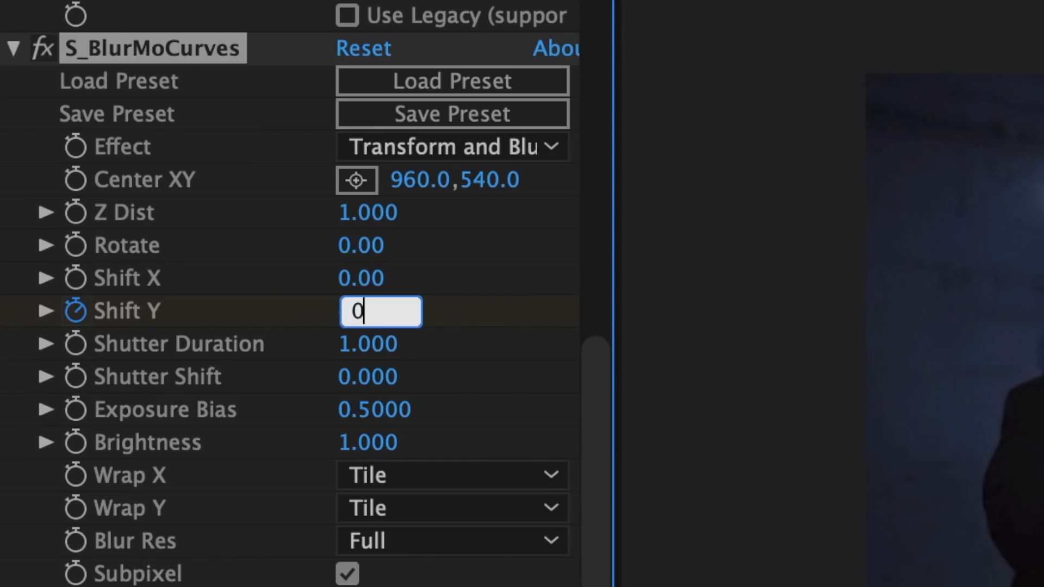
{"action": "key", "text": "Return"}
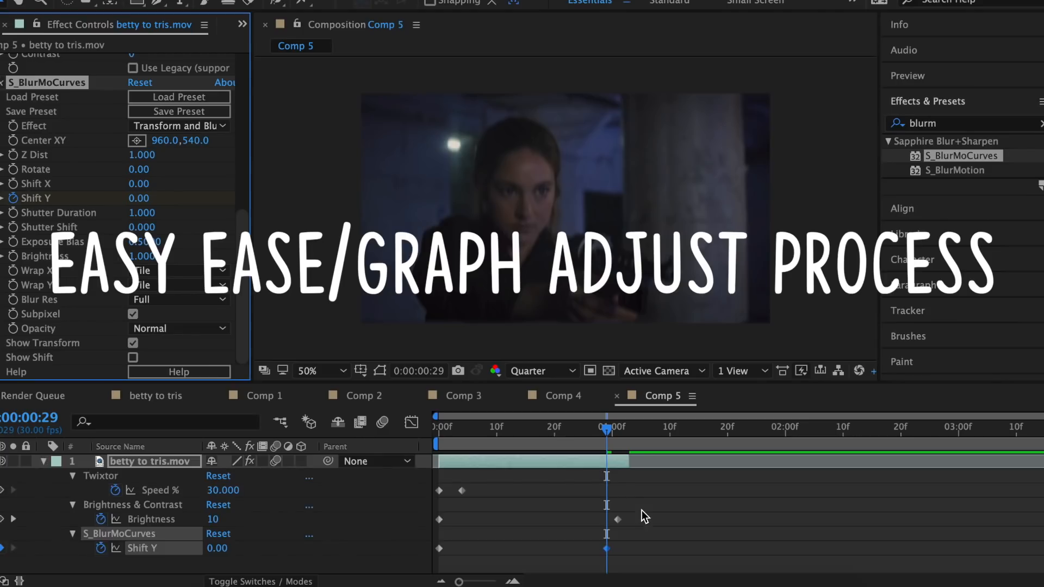
{"action": "left_click_drag", "start_coordinate": [646, 552], "coordinate": [422, 542]}
{"action": "right_click", "coordinate": [441, 548]}
{"action": "mouse_move", "coordinate": [544, 571]}
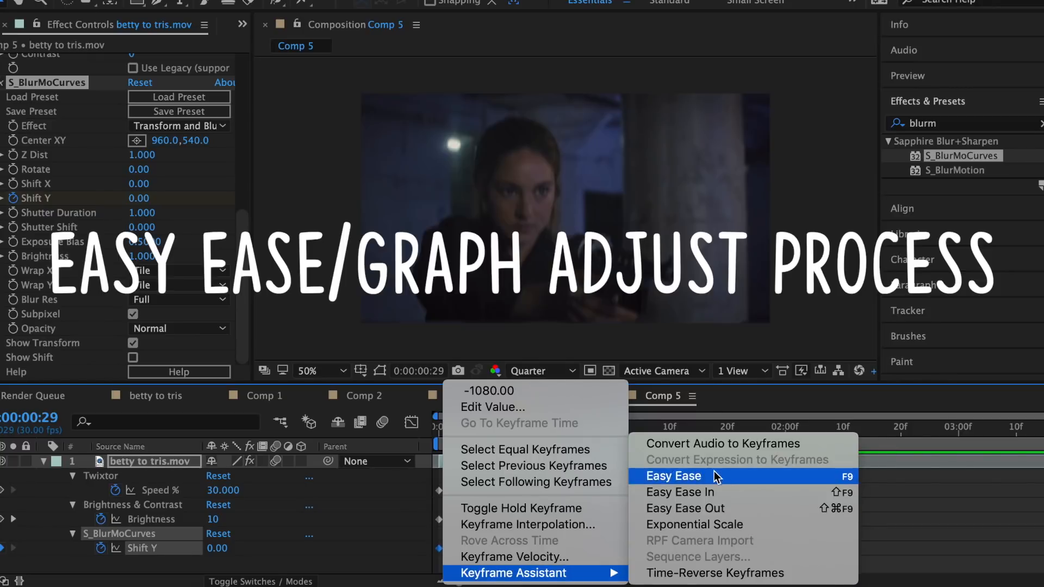
{"action": "left_click", "coordinate": [653, 477]}
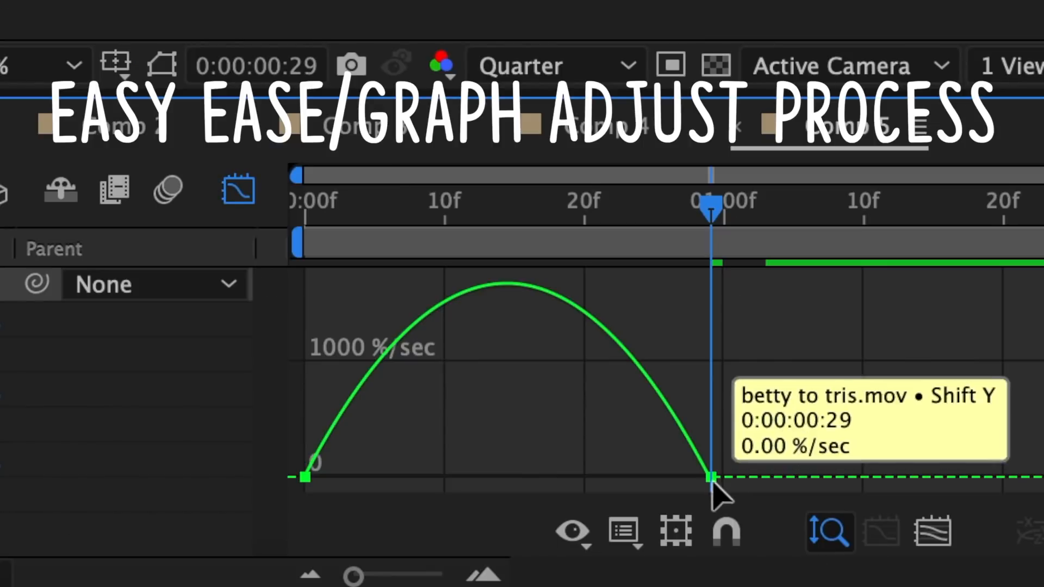
Switch Shift Y to its value graph and shape the curve with a steep start and a long ease into the last keyframe.
{"action": "right_click", "coordinate": [713, 484]}
{"action": "left_click", "coordinate": [701, 191]}
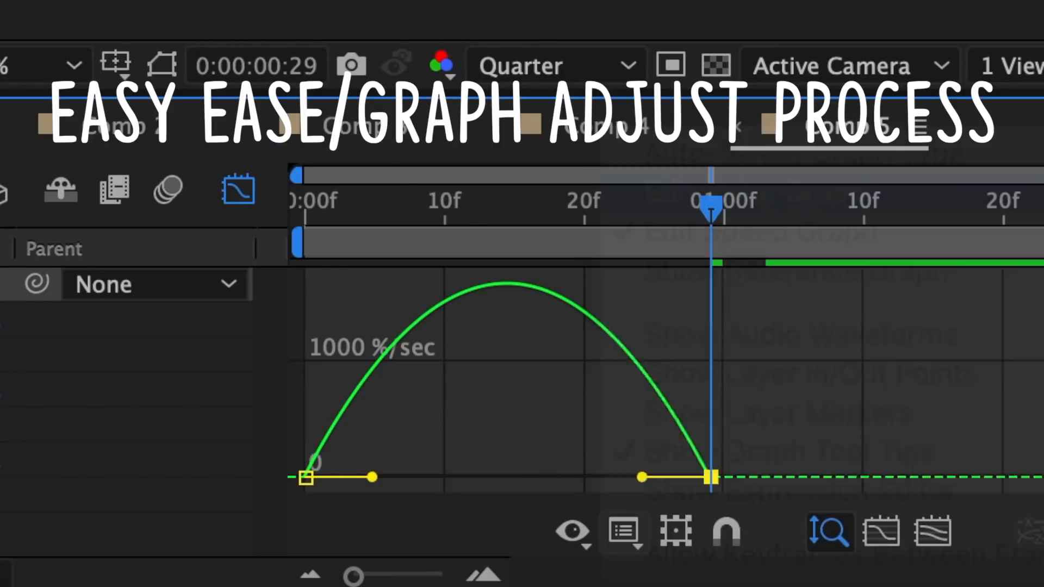
{"action": "left_click_drag", "start_coordinate": [435, 477], "coordinate": [249, 351]}
{"action": "left_click_drag", "start_coordinate": [574, 283], "coordinate": [387, 282]}
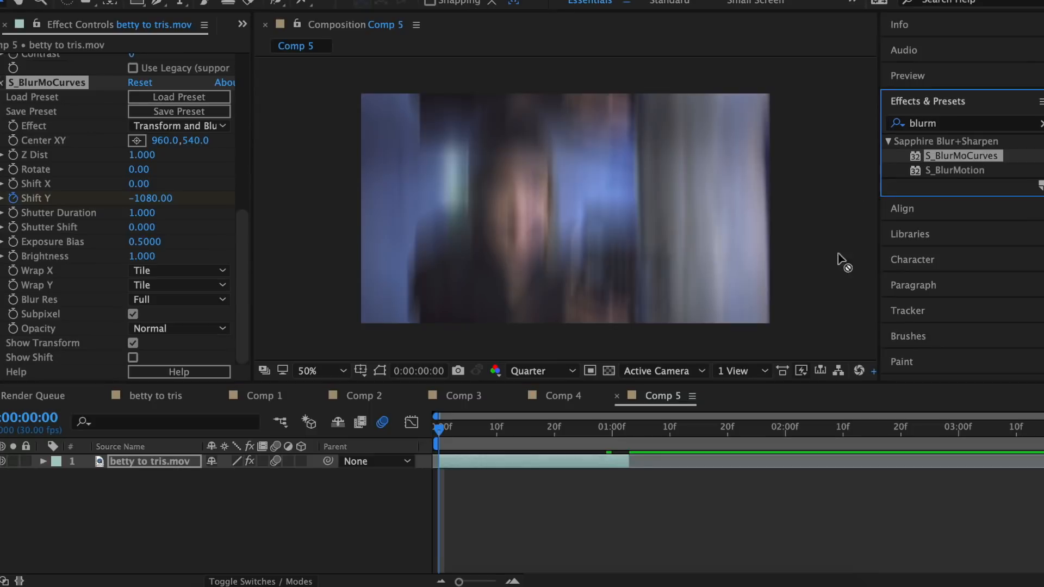
Add a second S_BlurMoCurves effect to the clip and set its Wrap X and Wrap Y to Tile.
{"action": "left_click_drag", "start_coordinate": [838, 253], "coordinate": [544, 461]}
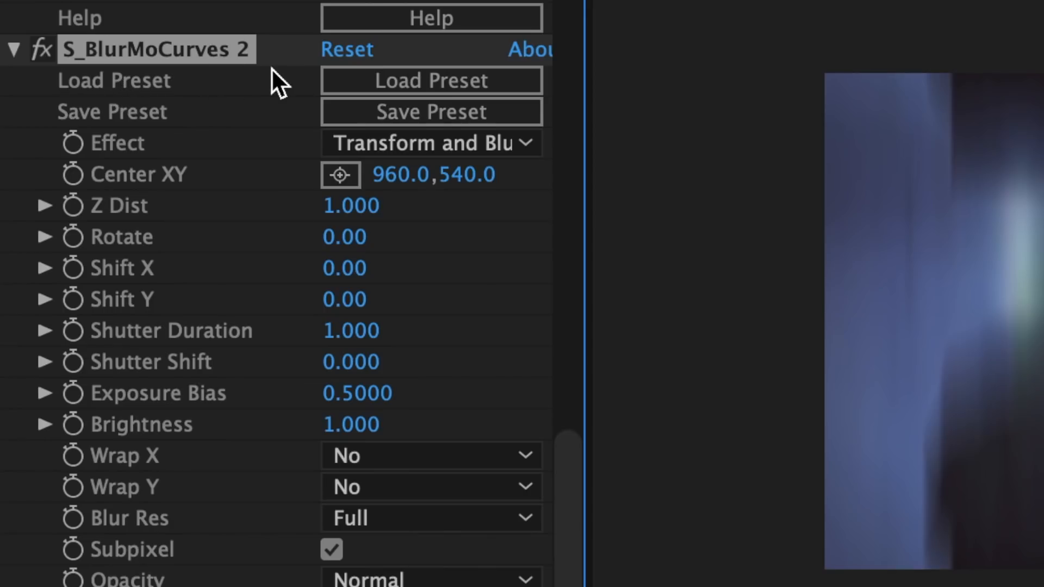
{"action": "left_click", "coordinate": [380, 456]}
{"action": "left_click", "coordinate": [398, 527]}
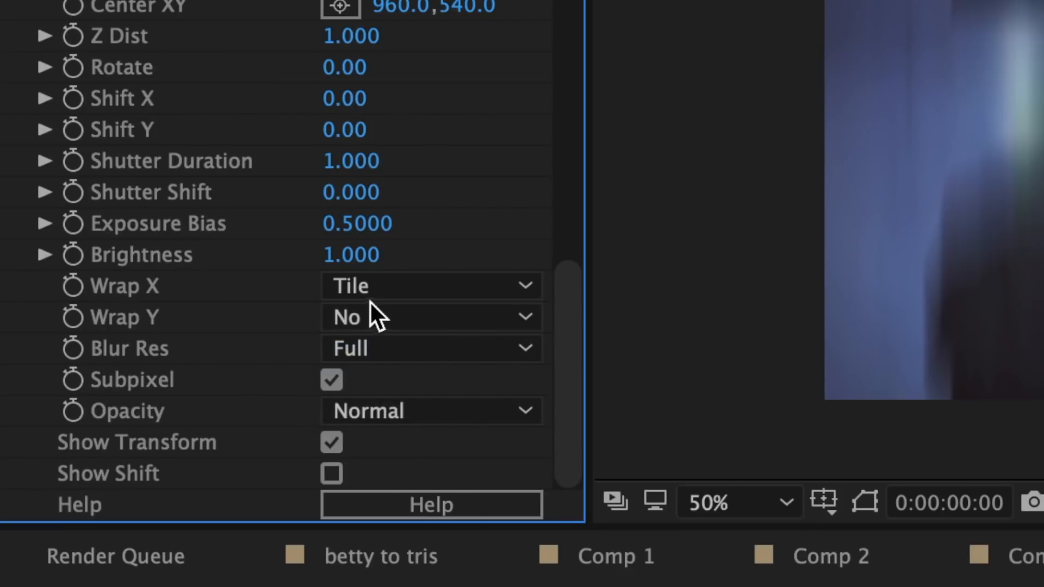
{"action": "left_click", "coordinate": [372, 316]}
{"action": "left_click", "coordinate": [391, 384]}
Keyframe the second S_BlurMoCurves' Shift Y from 0 at about frame 16 to -700 at 0:00:00:29 and Easy Ease both keyframes.
{"action": "left_click_drag", "start_coordinate": [286, 210], "coordinate": [516, 210]}
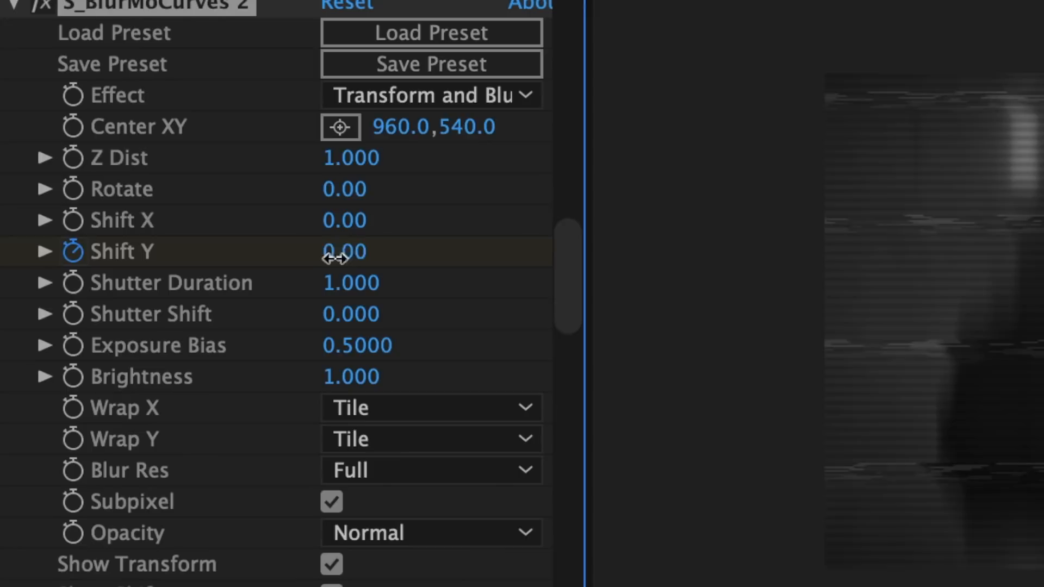
{"action": "left_click_drag", "start_coordinate": [334, 249], "coordinate": [234, 261]}
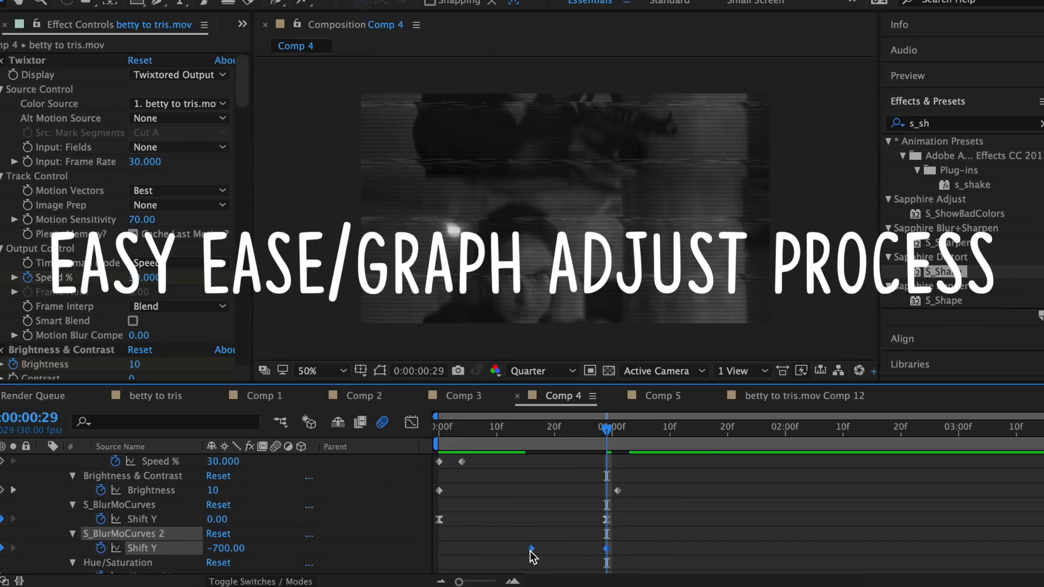
{"action": "right_click", "coordinate": [531, 549]}
{"action": "mouse_move", "coordinate": [609, 572]}
{"action": "left_click", "coordinate": [739, 475]}
Shape the second Shift Y value graph with a long slow start and a steep drop into the last keyframe.
{"action": "left_click", "coordinate": [413, 422]}
{"action": "left_click", "coordinate": [606, 541]}
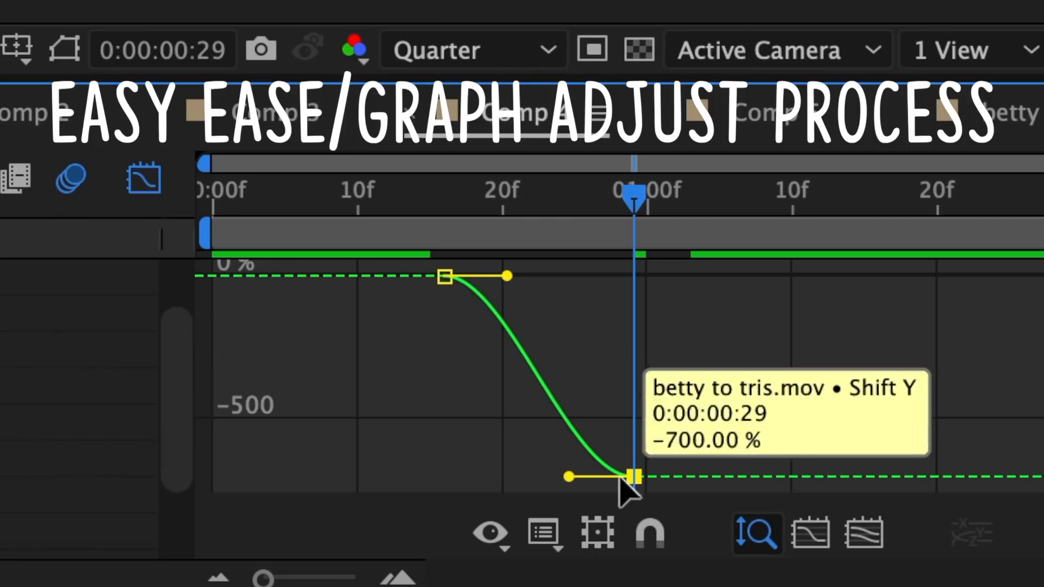
{"action": "left_click_drag", "start_coordinate": [569, 477], "coordinate": [629, 312]}
{"action": "left_click_drag", "start_coordinate": [508, 277], "coordinate": [590, 279]}
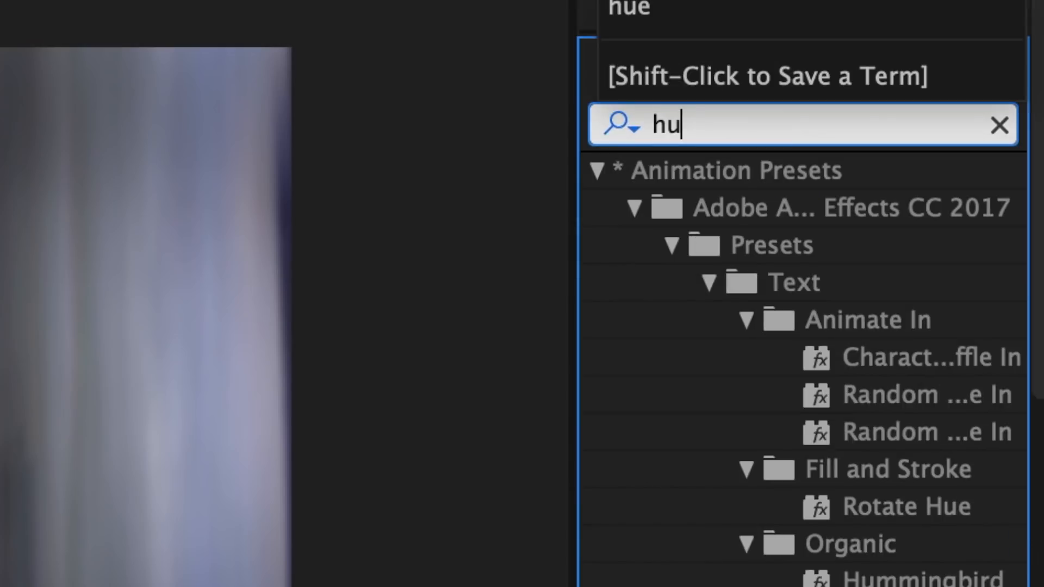
Add Hue/Saturation to the clip and, with Channel Range keyframed, lower Master Saturation until the footage is greyscale.
{"action": "type", "text": "e"}
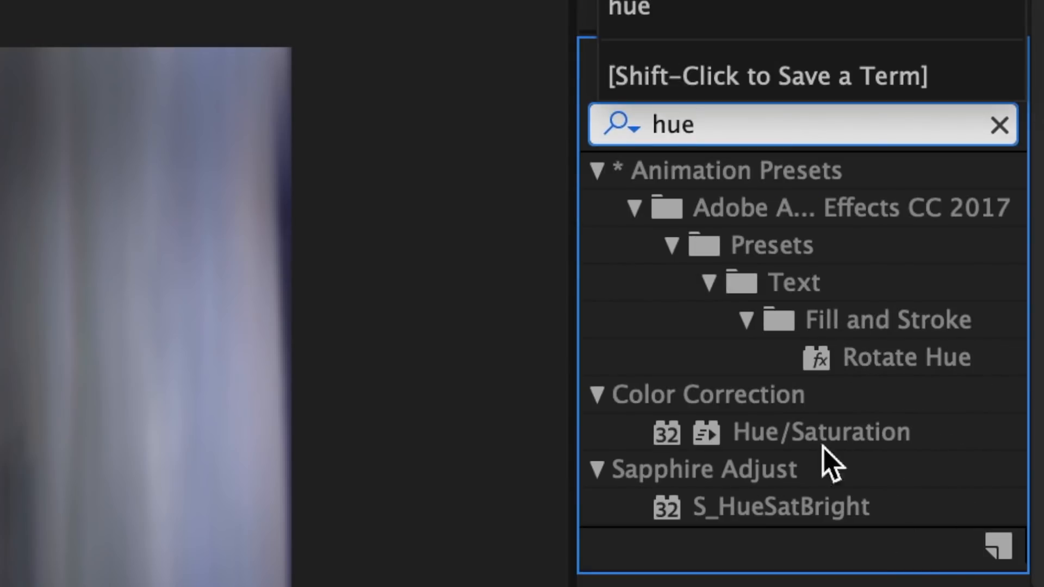
{"action": "left_click_drag", "start_coordinate": [968, 438], "coordinate": [537, 461]}
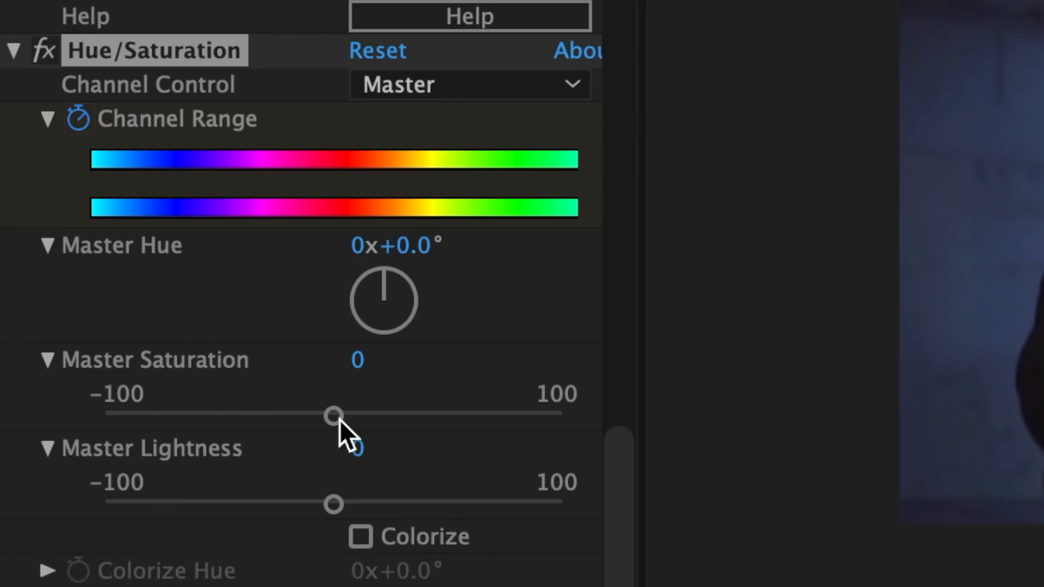
{"action": "left_click_drag", "start_coordinate": [350, 482], "coordinate": [271, 488]}
{"action": "left_click_drag", "start_coordinate": [263, 425], "coordinate": [60, 432]}
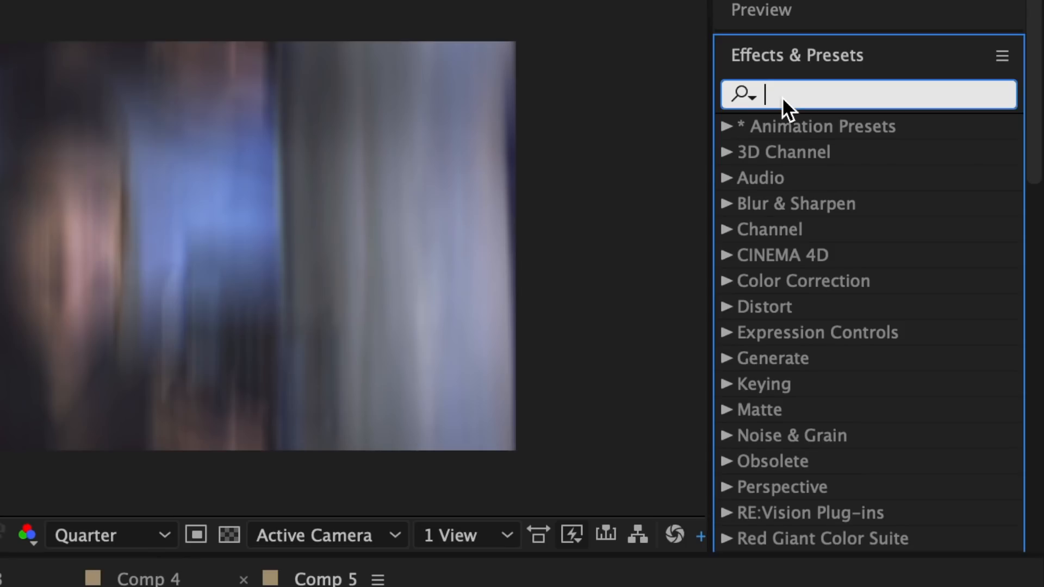
Apply Motion Tile to the betty to tris.mov clip with Output Width and Output Height at 250.
{"action": "type", "text": "motio"}
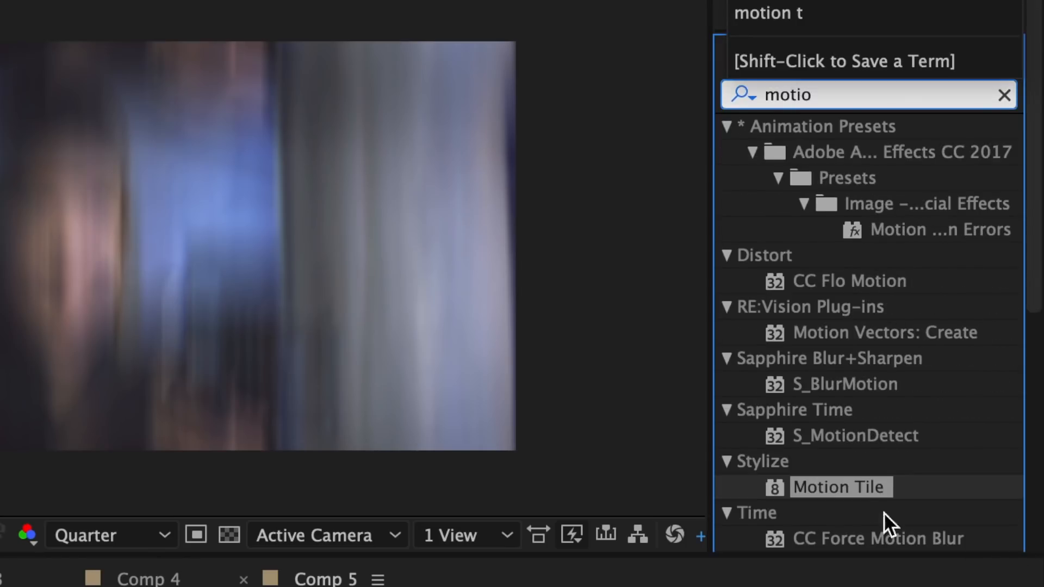
{"action": "left_click_drag", "start_coordinate": [840, 487], "coordinate": [533, 468]}
{"action": "left_click", "coordinate": [136, 283]}
{"action": "type", "text": "250"}
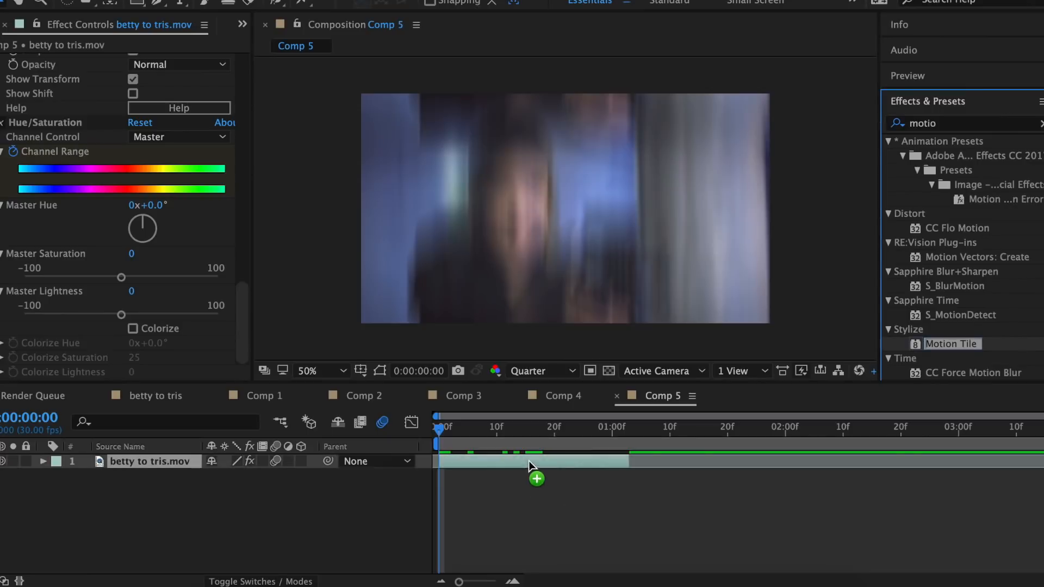
{"action": "key", "text": "Return"}
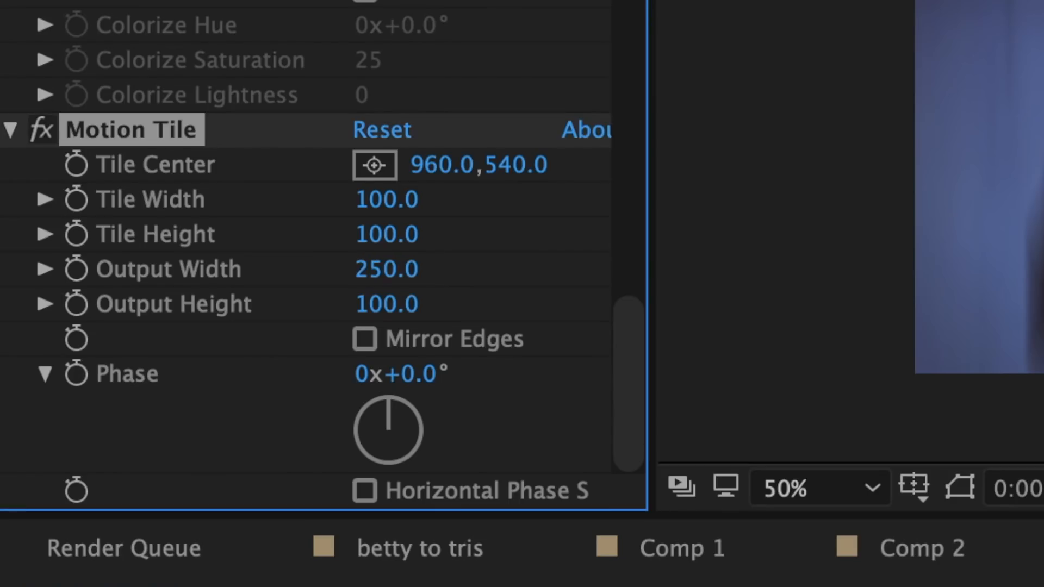
{"action": "left_click", "coordinate": [408, 303]}
{"action": "type", "text": "250"}
{"action": "key", "text": "Return"}
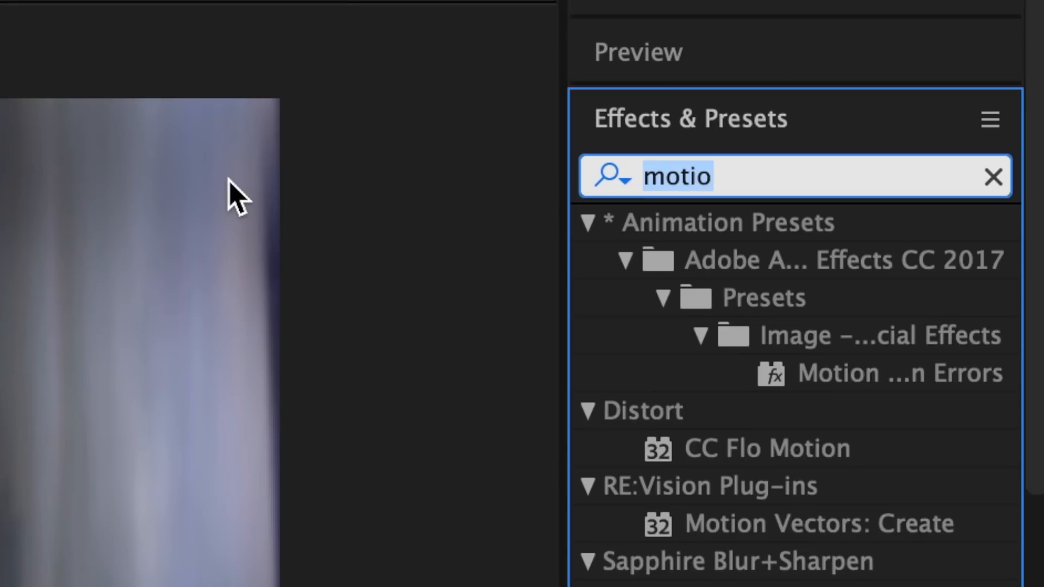
Apply S_TVDamage to the clip and set its Reception Master to 0.
{"action": "type", "text": "tvd"}
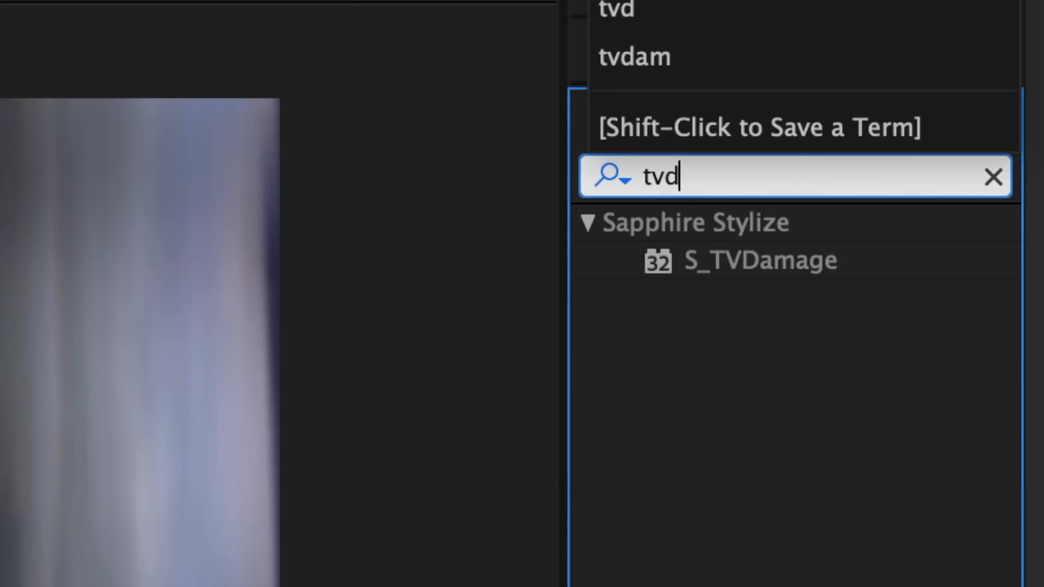
{"action": "type", "text": "ama"}
{"action": "left_click_drag", "start_coordinate": [753, 262], "coordinate": [501, 462]}
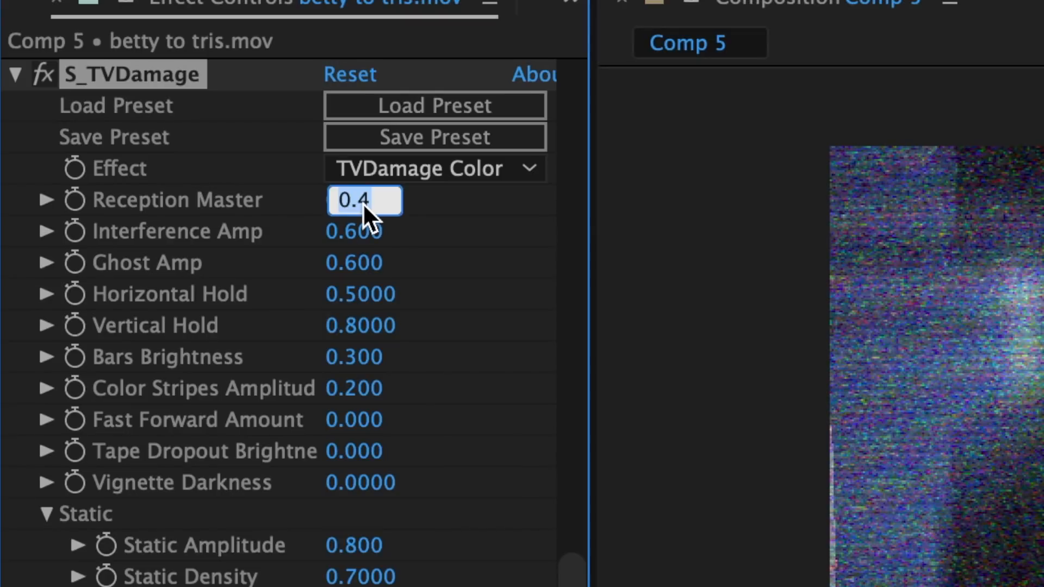
{"action": "type", "text": "0"}
{"action": "key", "text": "Return"}
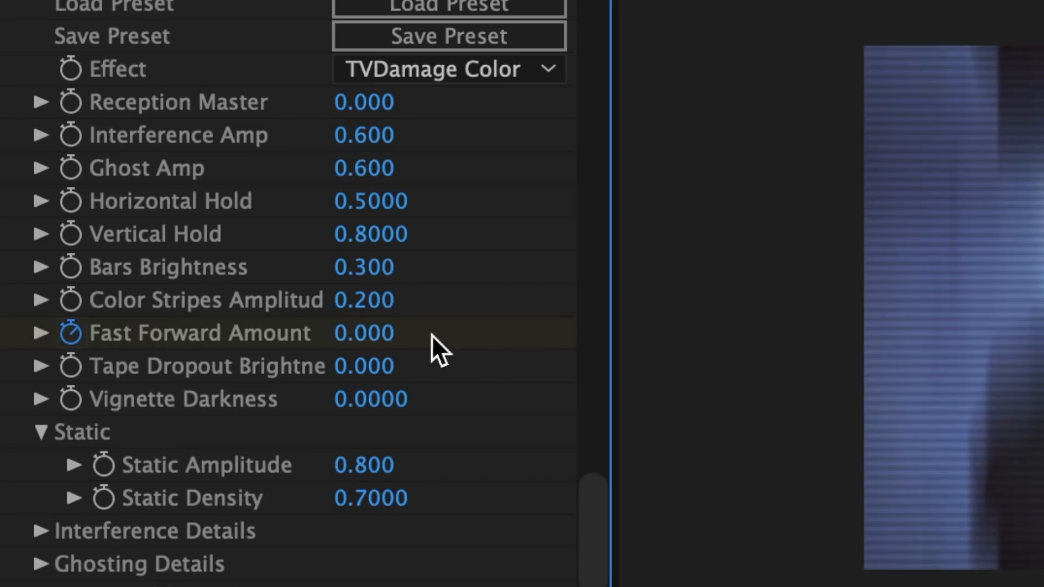
Keyframe S_TVDamage's Fast Forward Amount to 0.2 in the greyscale part of the clip.
{"action": "left_click_drag", "start_coordinate": [332, 252], "coordinate": [566, 257]}
{"action": "left_click", "coordinate": [374, 333]}
{"action": "type", "text": "0.2"}
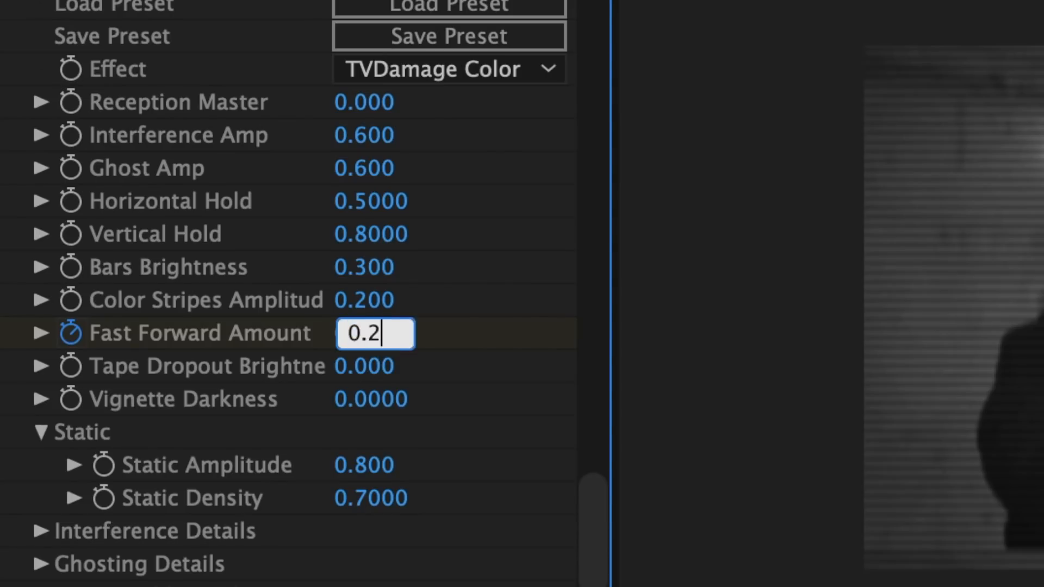
{"action": "key", "text": "Return"}
Pre-compose the clip with all attributes moved into the new composition, duplicate the resulting layer and select the lower copy.
{"action": "right_click", "coordinate": [466, 459]}
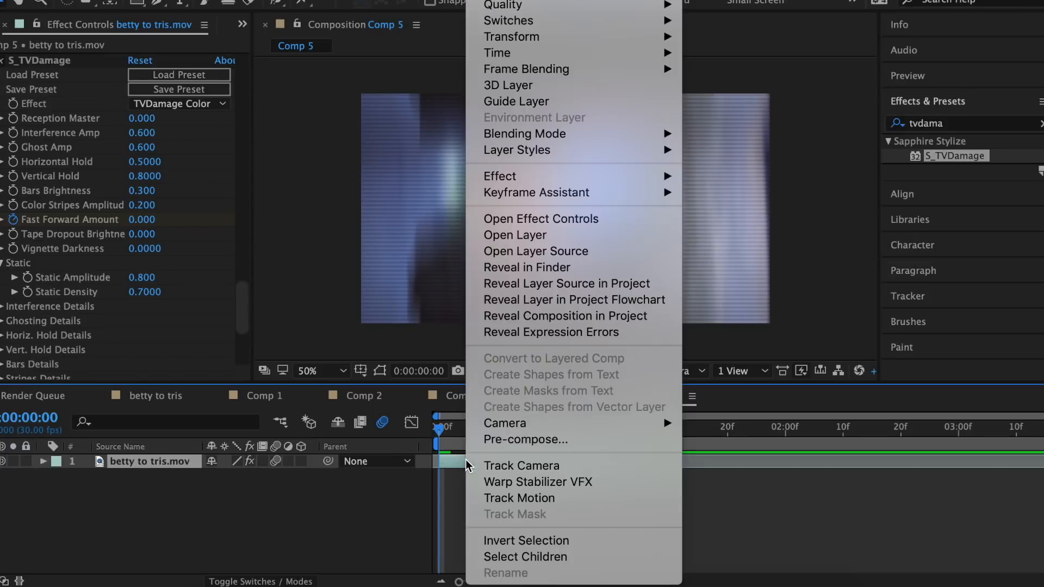
{"action": "left_click", "coordinate": [533, 438]}
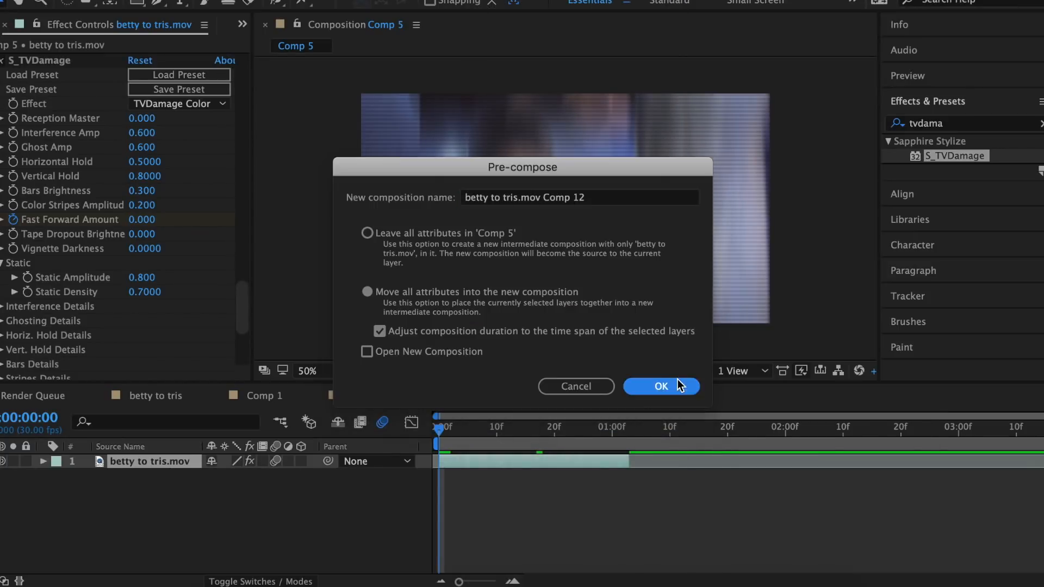
{"action": "left_click", "coordinate": [674, 380]}
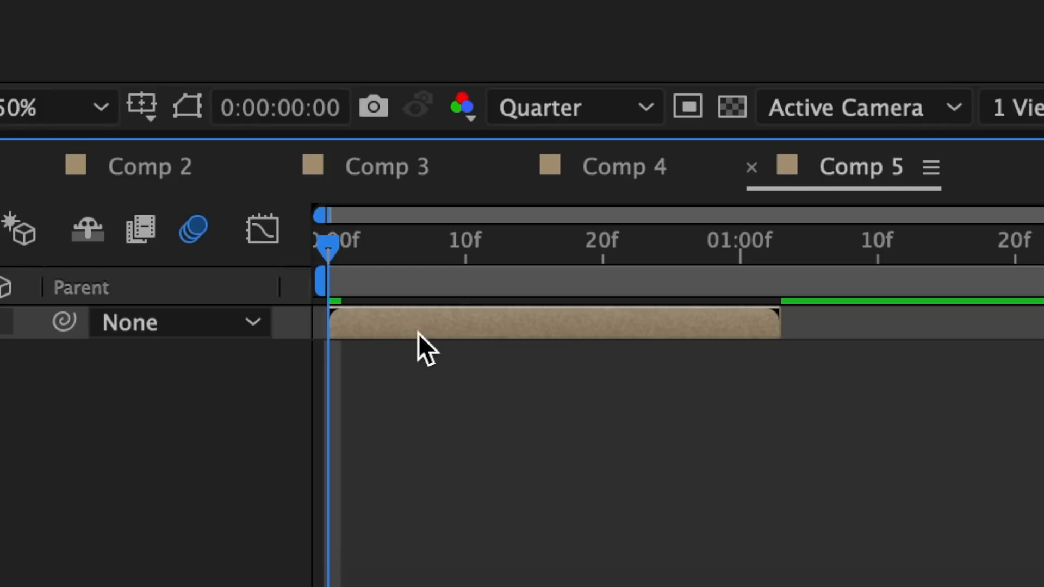
{"action": "key", "text": "ctrl+d"}
{"action": "left_click", "coordinate": [427, 353]}
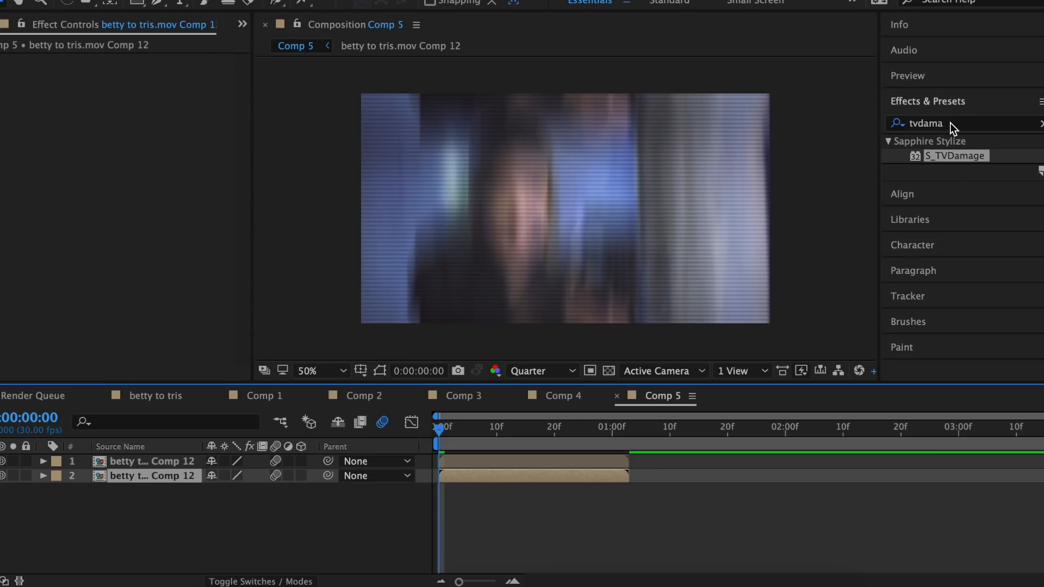
Apply Motion Tile to the lower pre-comp copy with Output Width and Output Height at 250 and Mirror Edges enabled.
{"action": "left_click_drag", "start_coordinate": [951, 344], "coordinate": [499, 478]}
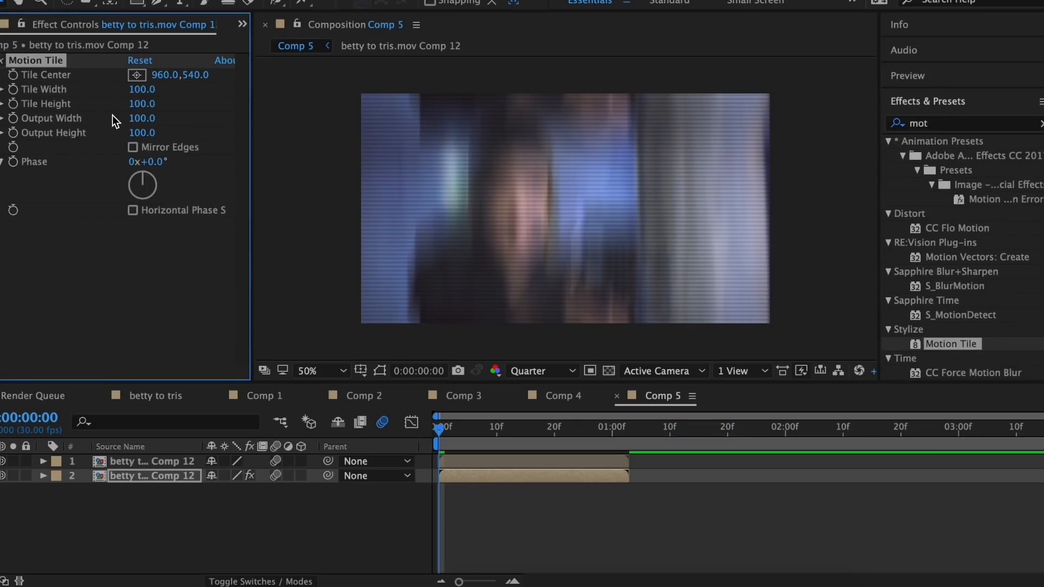
{"action": "left_click", "coordinate": [141, 118]}
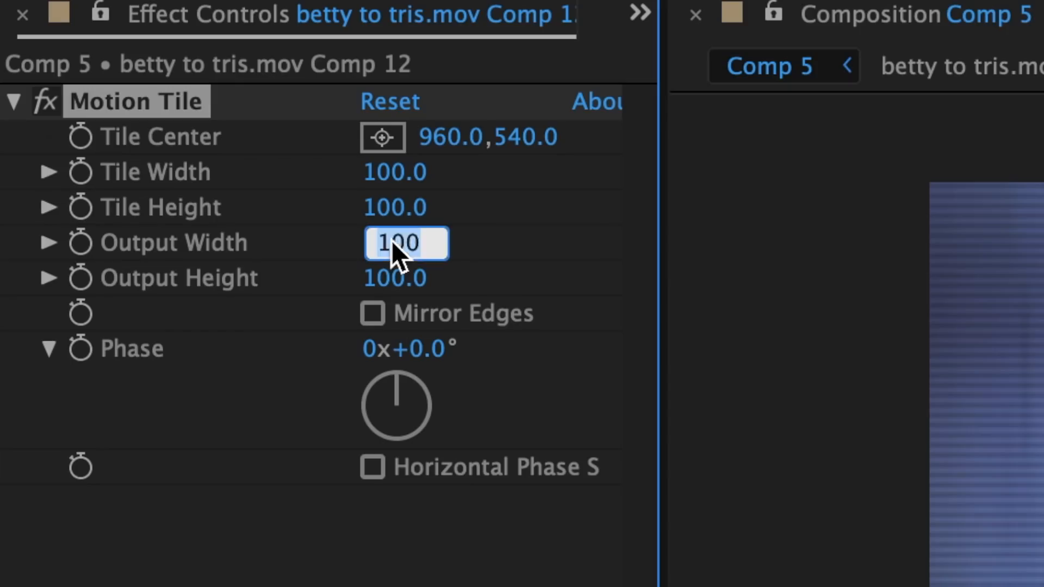
{"action": "left_click", "coordinate": [402, 289]}
{"action": "left_click", "coordinate": [379, 312]}
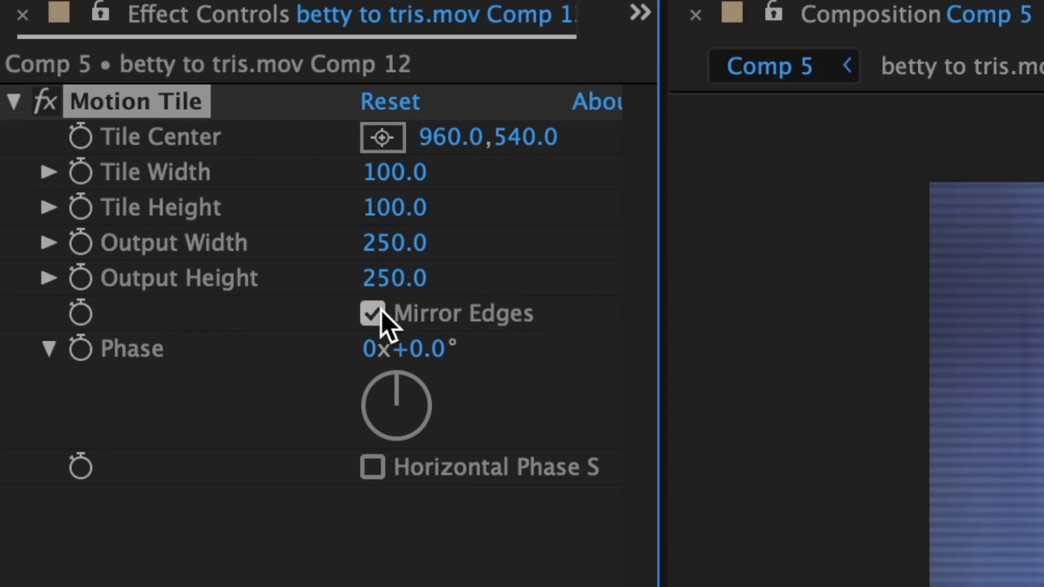
Apply Camera Lens Blur to the lower pre-comp copy and set its Blur Radius to 30.
{"action": "type", "text": "camera l"}
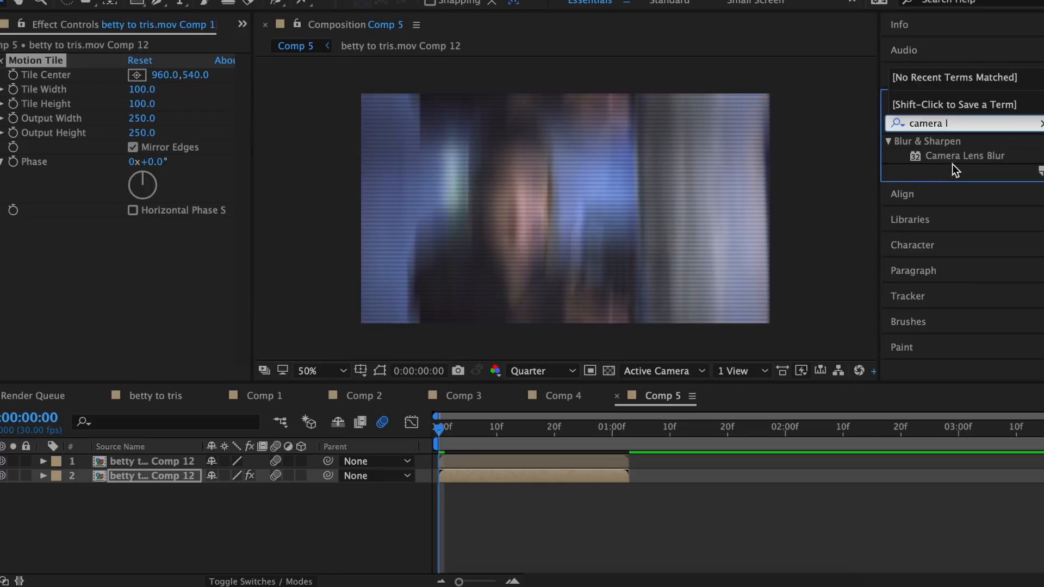
{"action": "left_click_drag", "start_coordinate": [800, 211], "coordinate": [531, 485]}
{"action": "left_click", "coordinate": [397, 139]}
{"action": "type", "text": "3"}
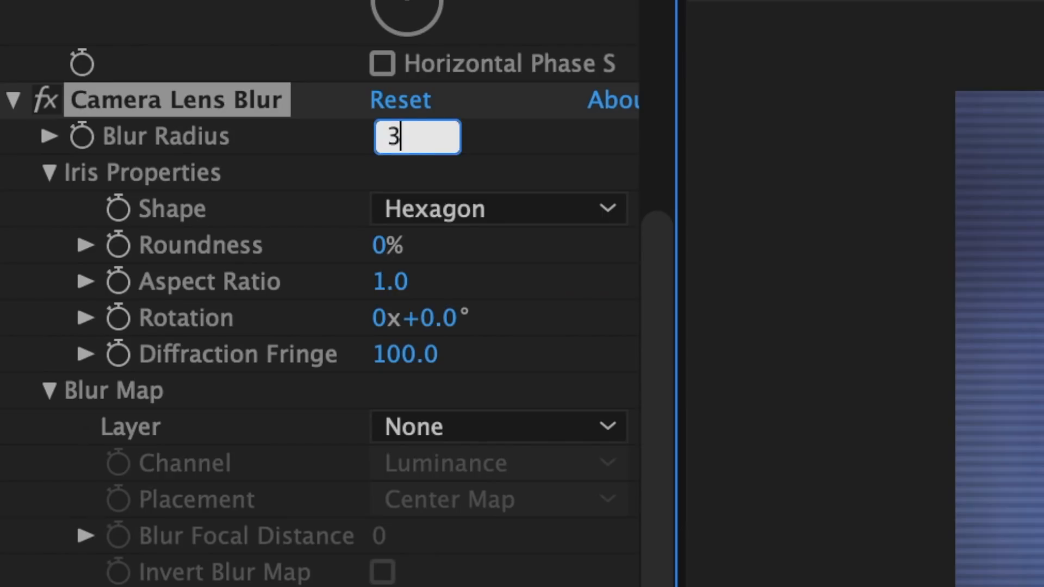
{"action": "type", "text": "0"}
{"action": "key", "text": "Return"}
Apply Black & White and CC Vignette to the lower pre-comp copy.
{"action": "type", "text": "black"}
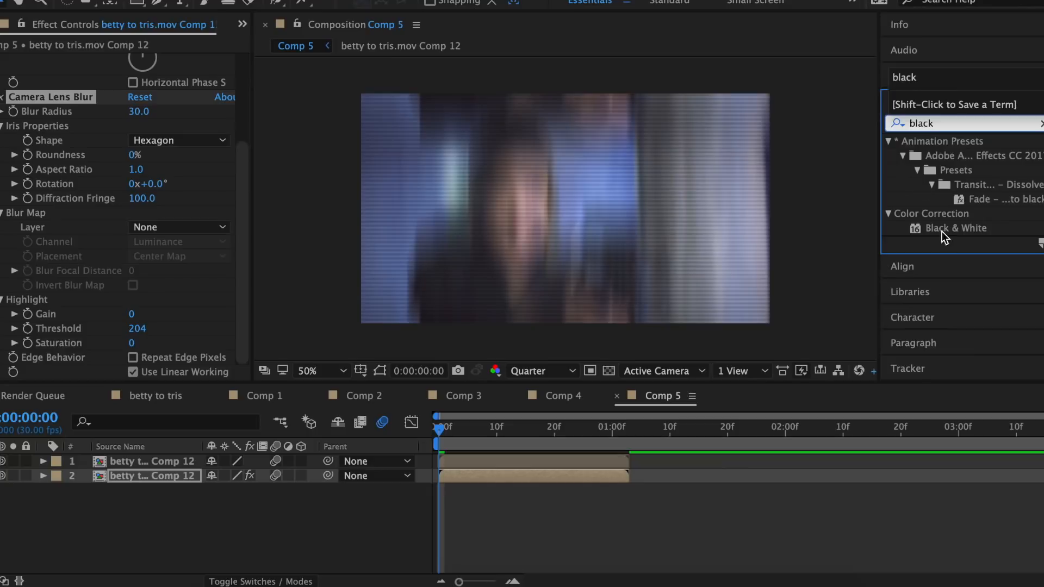
{"action": "left_click_drag", "start_coordinate": [942, 232], "coordinate": [536, 470]}
{"action": "type", "text": "vign"}
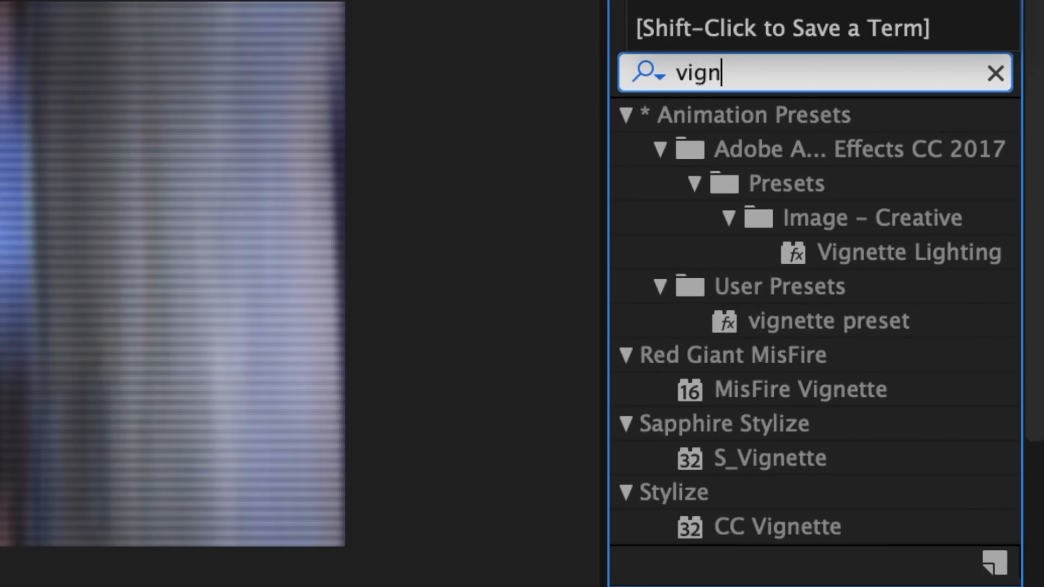
{"action": "left_click", "coordinate": [953, 320]}
{"action": "left_click_drag", "start_coordinate": [778, 527], "coordinate": [516, 477]}
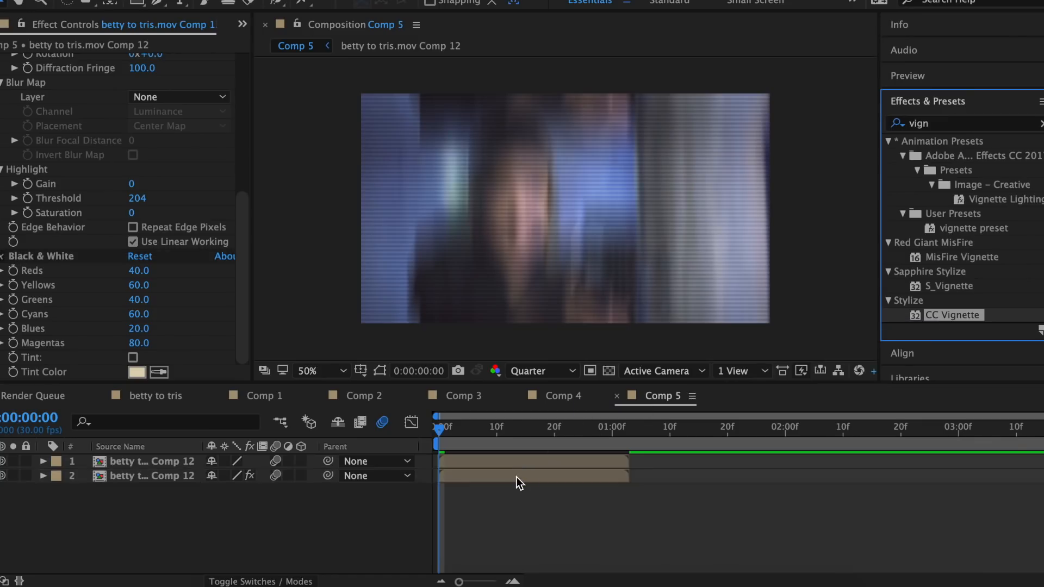
Set the lower pre-comp copy's Opacity to 70%.
{"action": "key", "text": "t"}
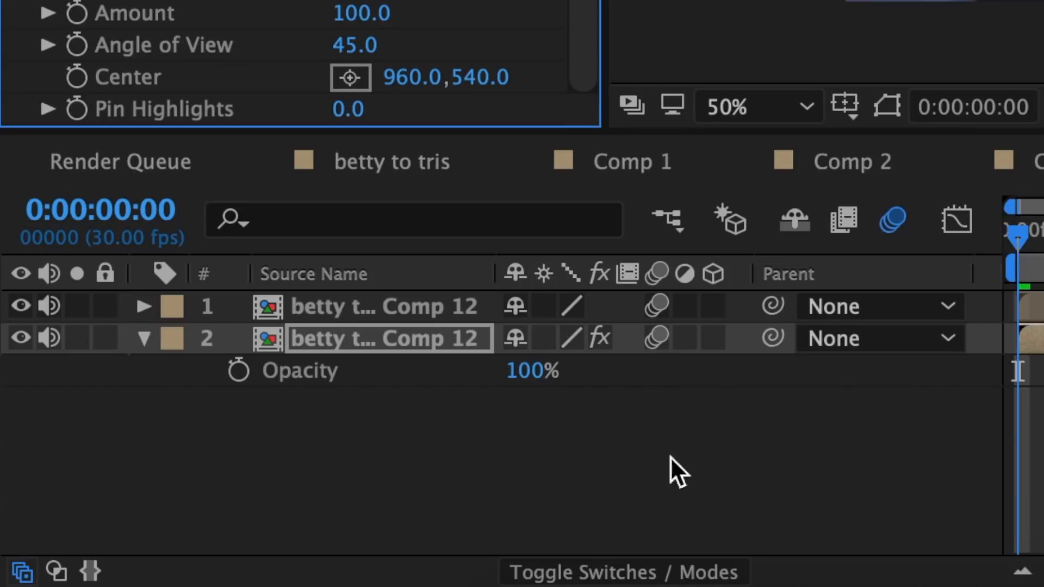
{"action": "left_click", "coordinate": [527, 372]}
{"action": "type", "text": "70"}
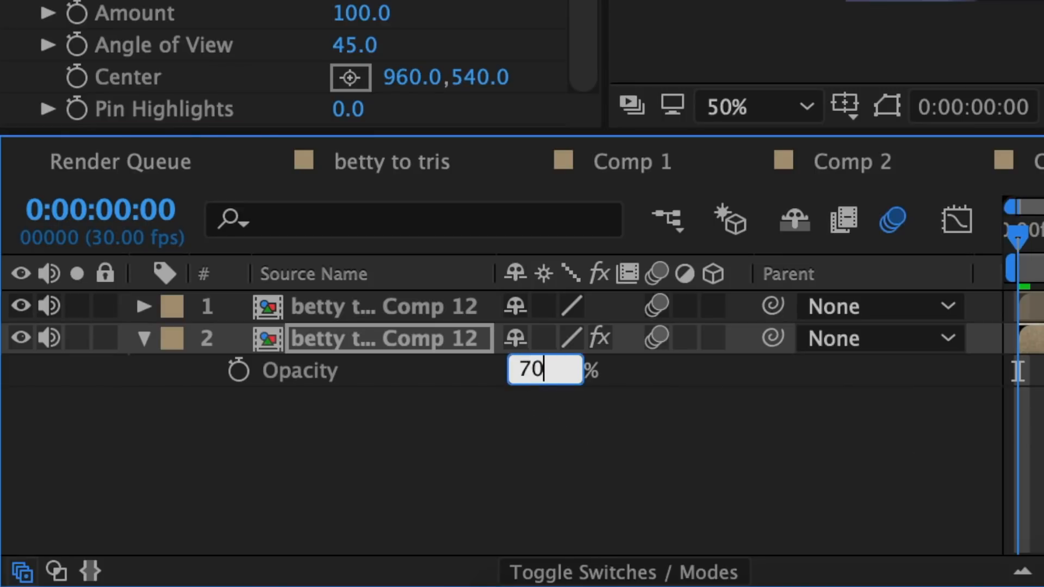
{"action": "key", "text": "Return"}
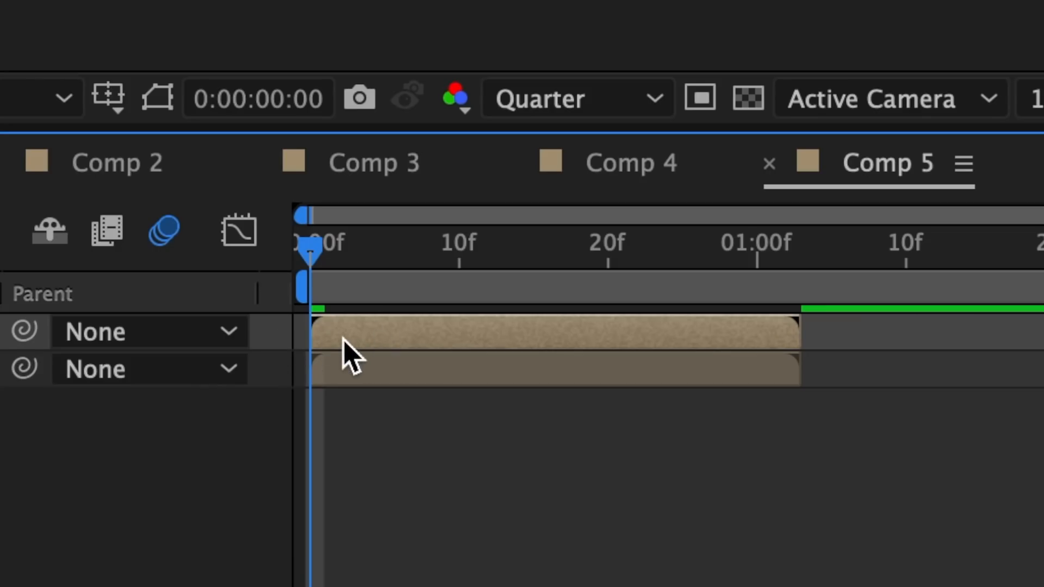
Keyframe the upper pre-comp layer's Scale at 100% on the first frame and 80% at 0:00:00:16.
{"action": "key", "text": "s"}
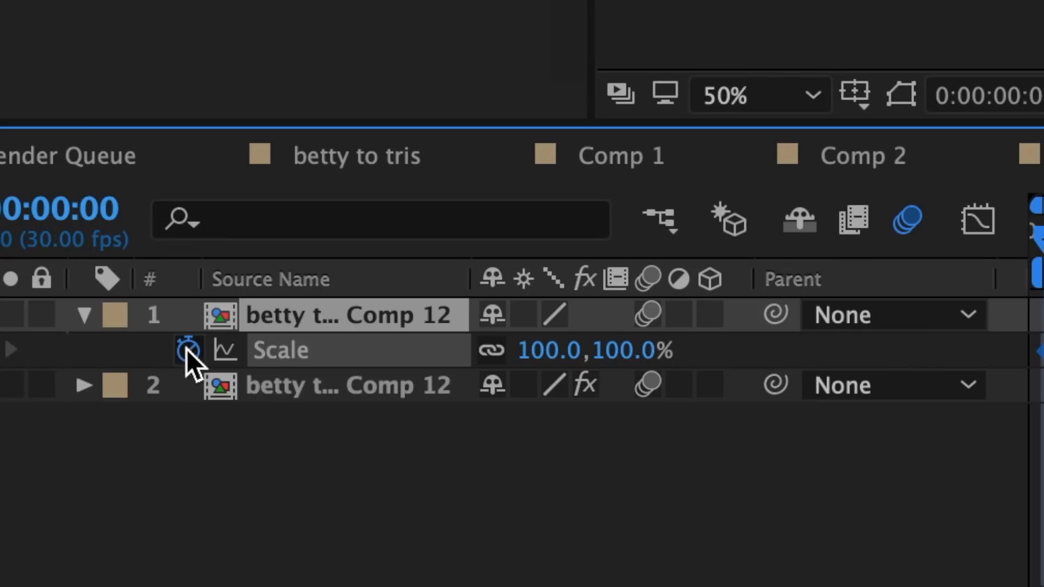
{"action": "left_click_drag", "start_coordinate": [520, 255], "coordinate": [550, 264]}
{"action": "left_click", "coordinate": [49, 351]}
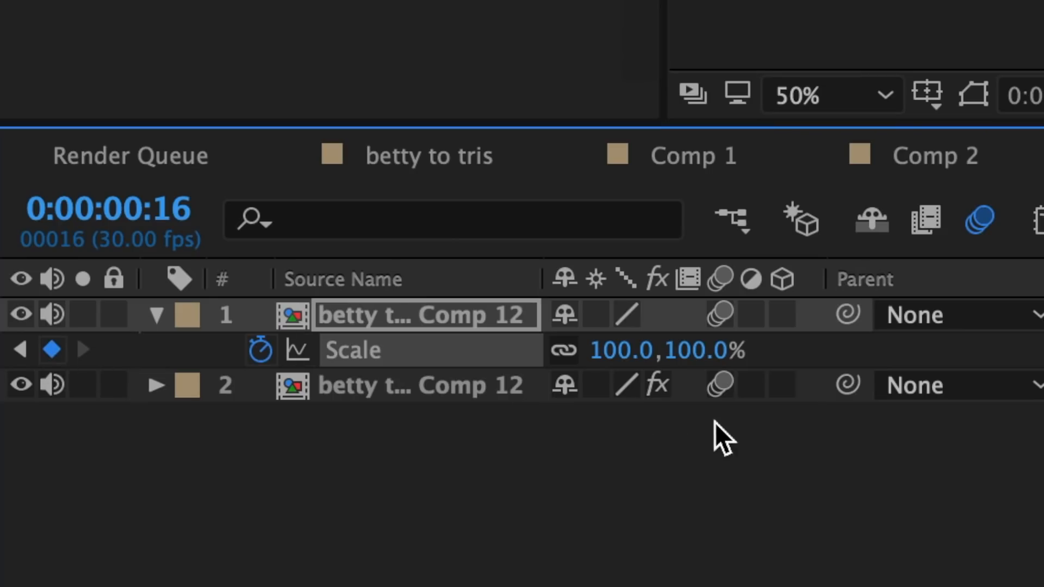
{"action": "left_click", "coordinate": [629, 351]}
{"action": "type", "text": "80"}
{"action": "key", "text": "Return"}
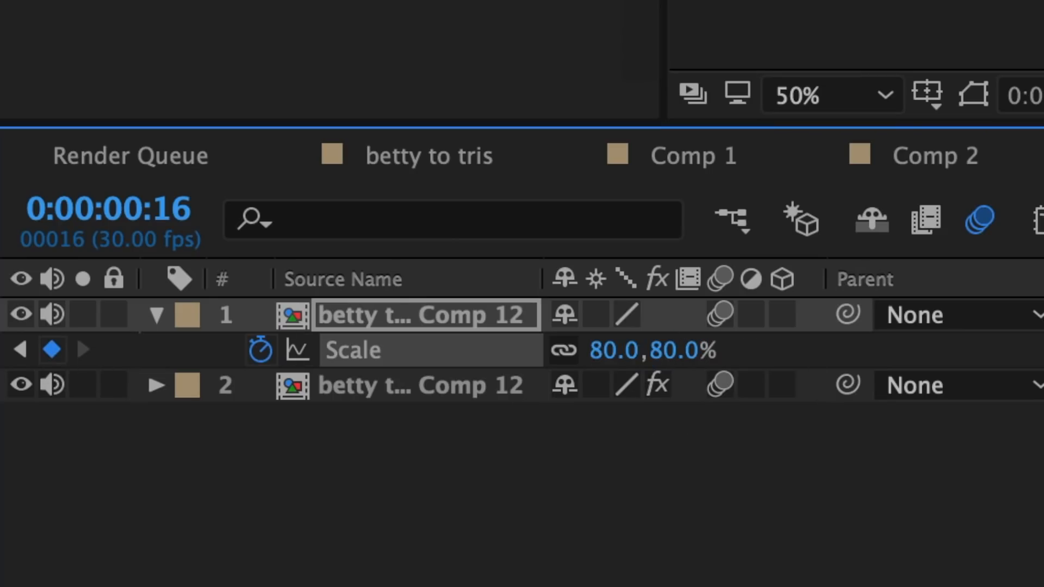
Add a 100% Scale keyframe at 0:00:01:02, the end of the upper pre-comp layer.
{"action": "key", "text": "o"}
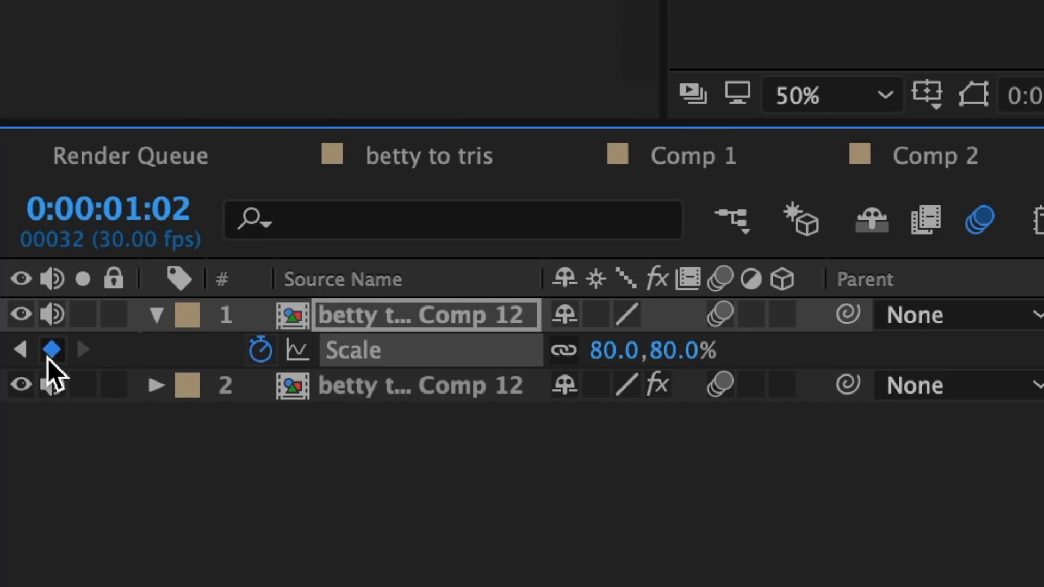
{"action": "left_click", "coordinate": [615, 351]}
{"action": "type", "text": "100"}
{"action": "key", "text": "Return"}
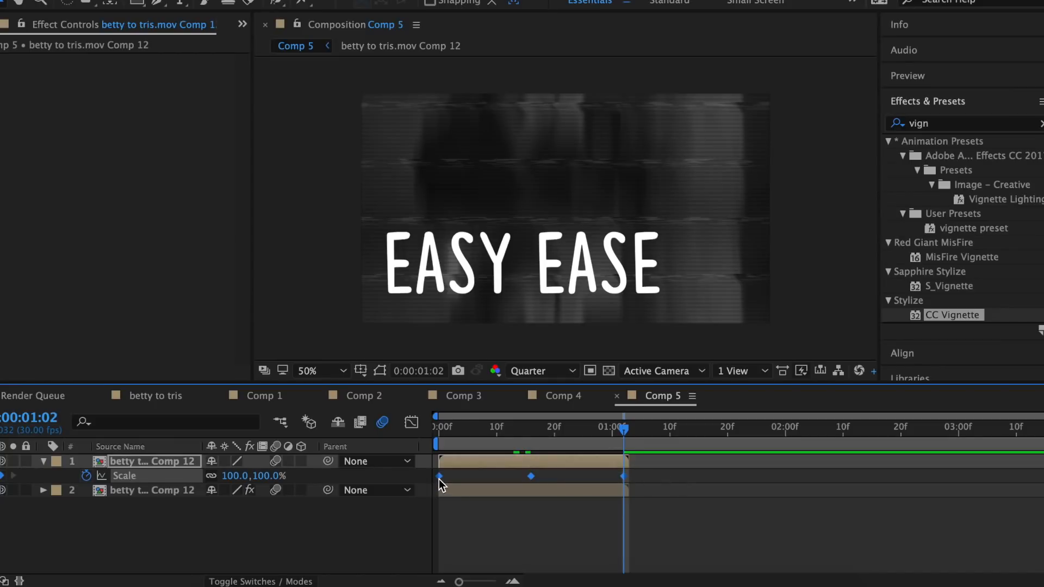
Apply Easy Ease to the three Scale keyframes and display their speed graph in the Graph Editor.
{"action": "right_click", "coordinate": [438, 478]}
{"action": "mouse_move", "coordinate": [532, 571]}
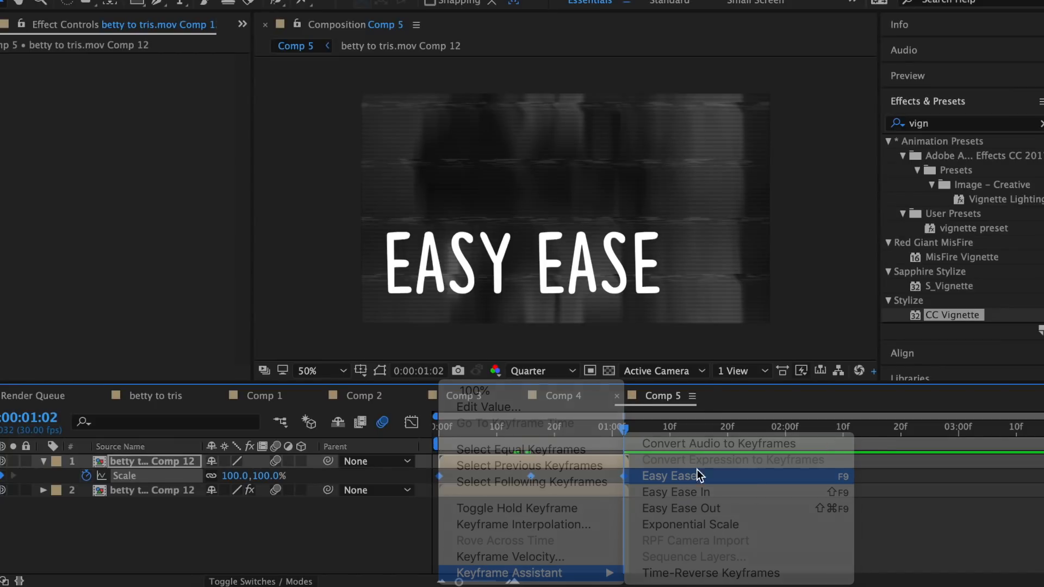
{"action": "left_click", "coordinate": [697, 471]}
{"action": "left_click", "coordinate": [412, 422]}
{"action": "left_click", "coordinate": [549, 563]}
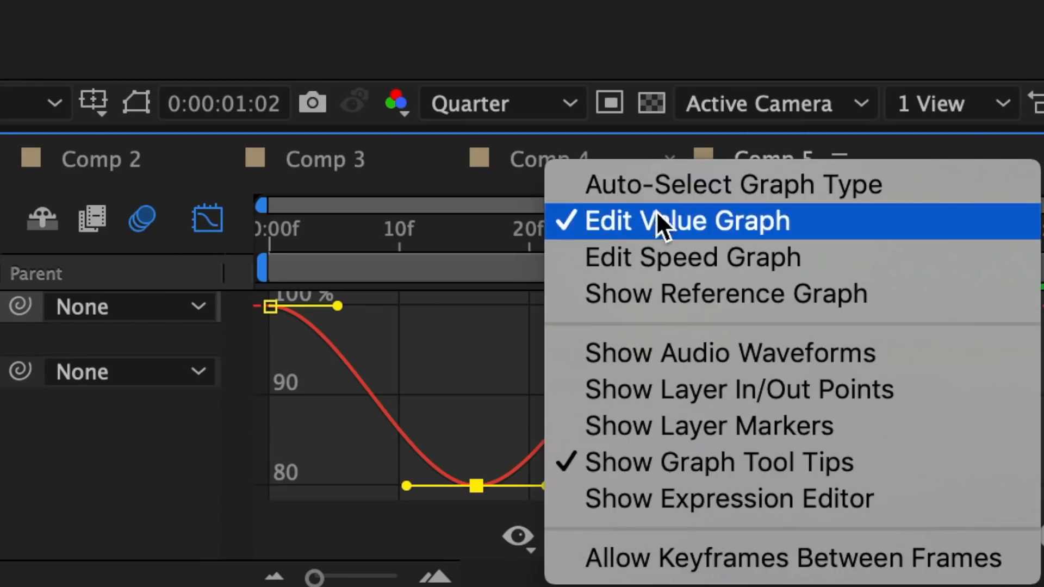
{"action": "left_click", "coordinate": [668, 261]}
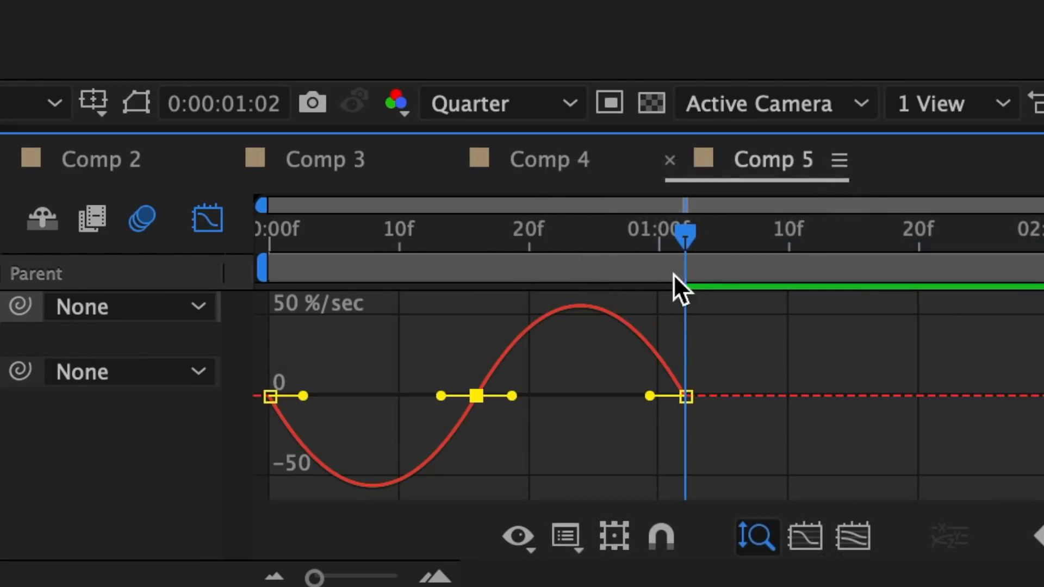
Shape the Scale speed graph with short outer-keyframe handles and long middle-keyframe handles, so speed peaks near the start and end.
{"action": "left_click_drag", "start_coordinate": [303, 396], "coordinate": [271, 396]}
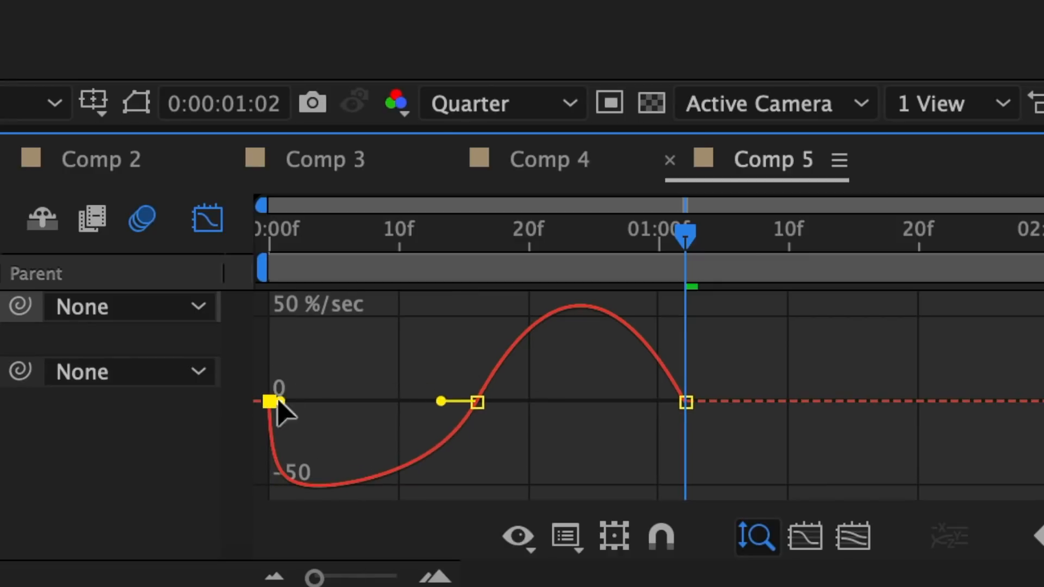
{"action": "left_click_drag", "start_coordinate": [441, 396], "coordinate": [378, 397]}
{"action": "left_click_drag", "start_coordinate": [650, 357], "coordinate": [677, 354]}
{"action": "left_click_drag", "start_coordinate": [513, 356], "coordinate": [571, 352]}
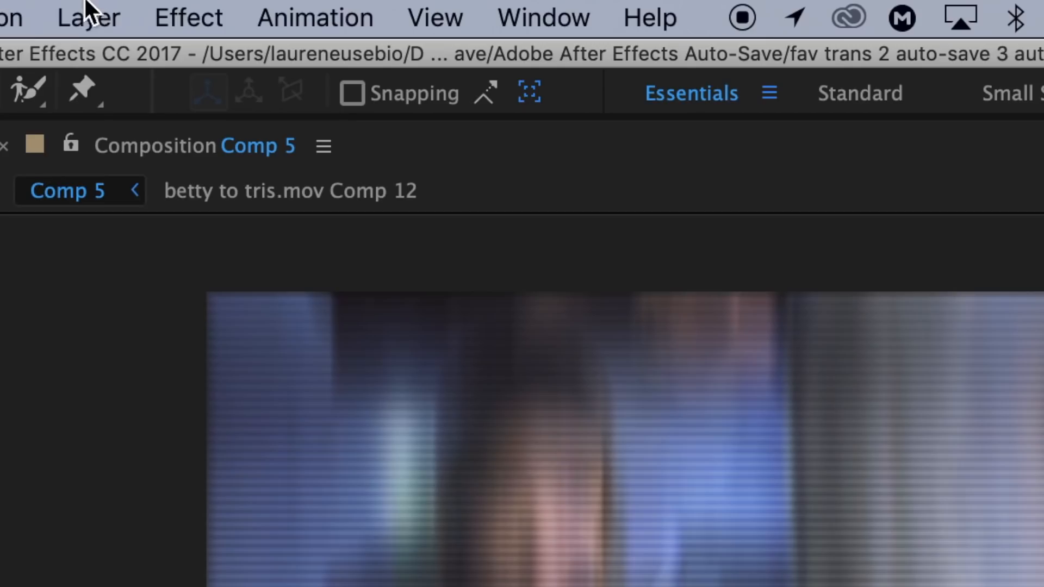
Add an adjustment layer above the clips, split it at 0:00:01:03 and delete the part beyond the clips' end.
{"action": "left_click", "coordinate": [87, 15]}
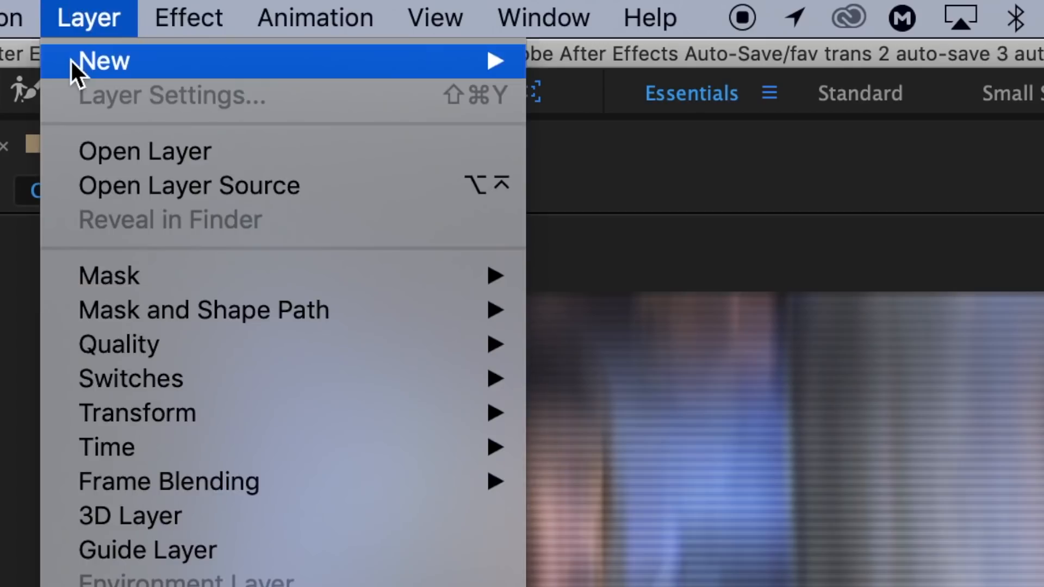
{"action": "mouse_move", "coordinate": [77, 65]}
{"action": "left_click", "coordinate": [780, 290]}
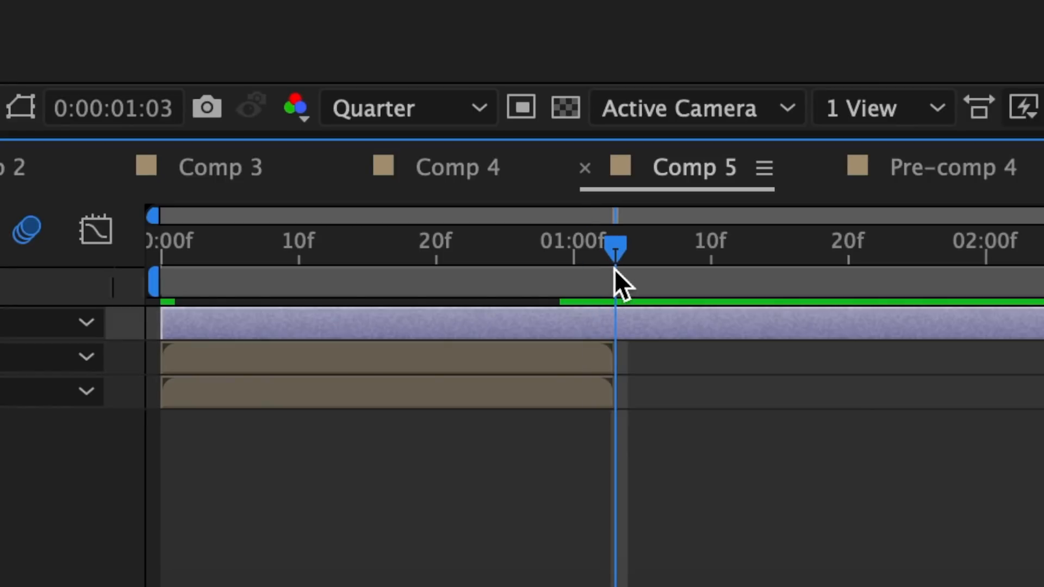
{"action": "key", "text": "super+shift+d"}
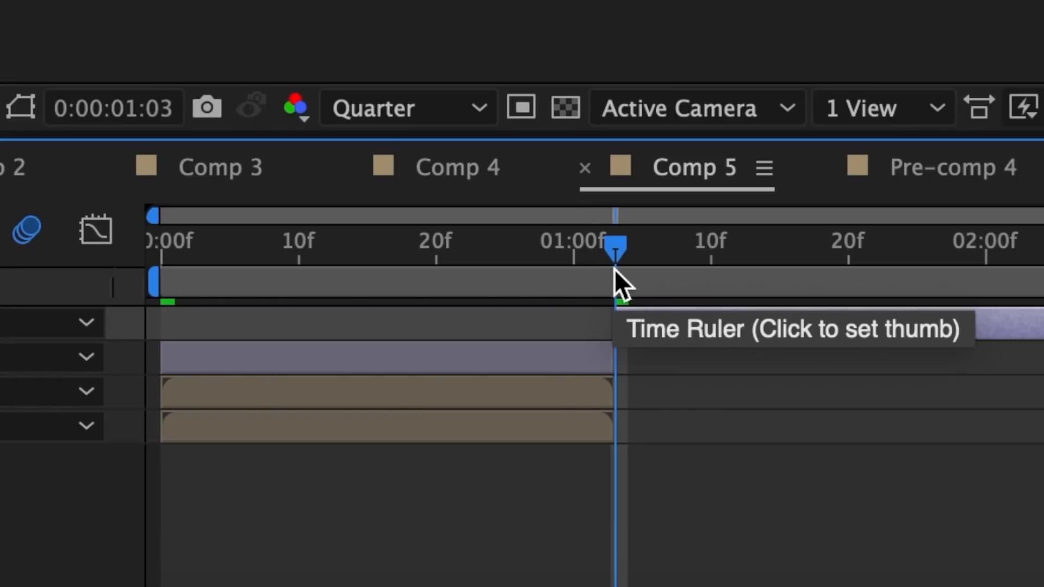
{"action": "key", "text": "Delete"}
Apply S_Shake to the adjustment layer and set both Wrap X and Wrap Y to No.
{"action": "left_click", "coordinate": [753, 88]}
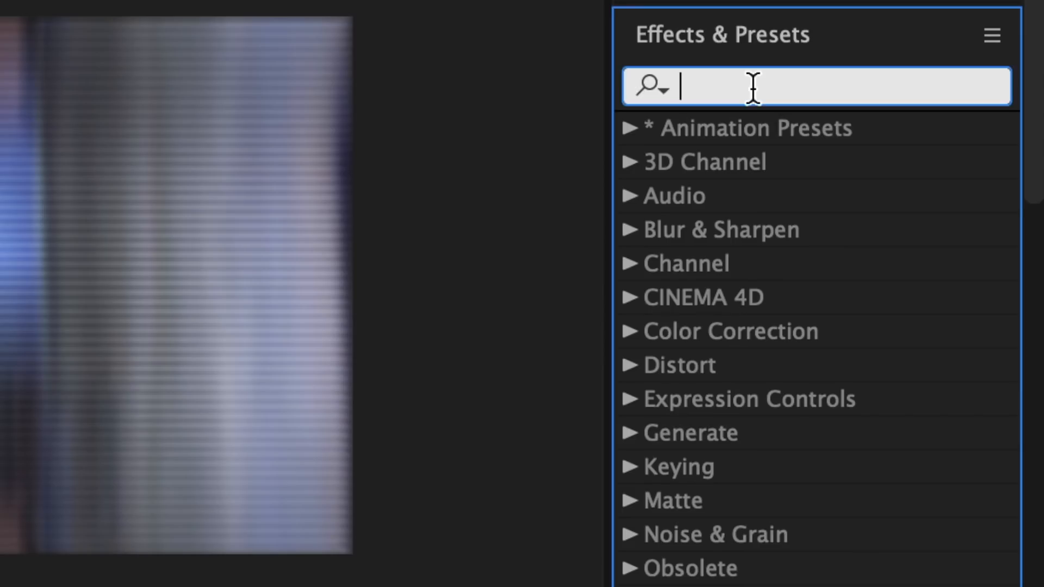
{"action": "type", "text": "s_sh"}
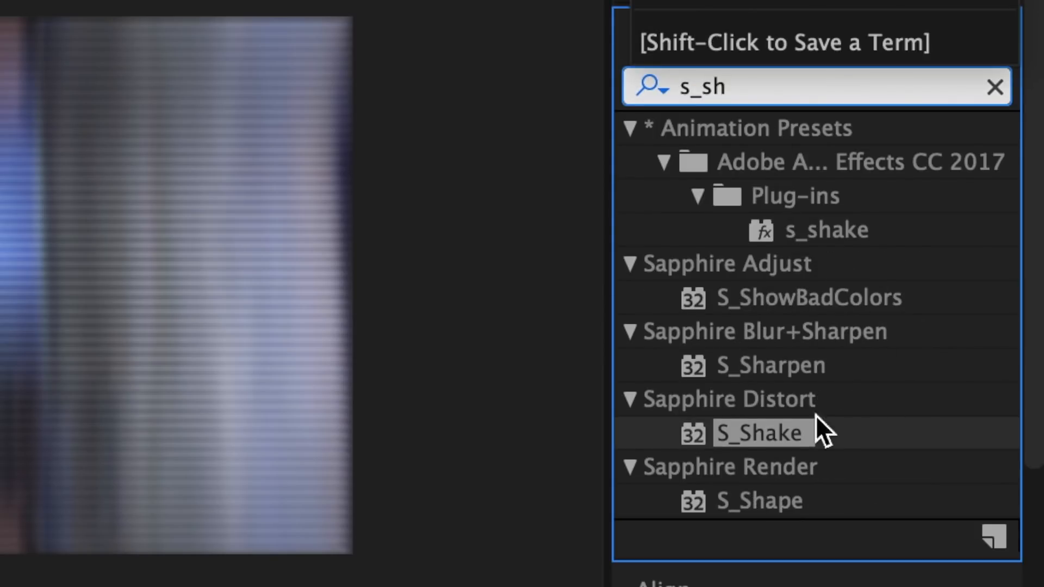
{"action": "left_click_drag", "start_coordinate": [816, 416], "coordinate": [483, 462]}
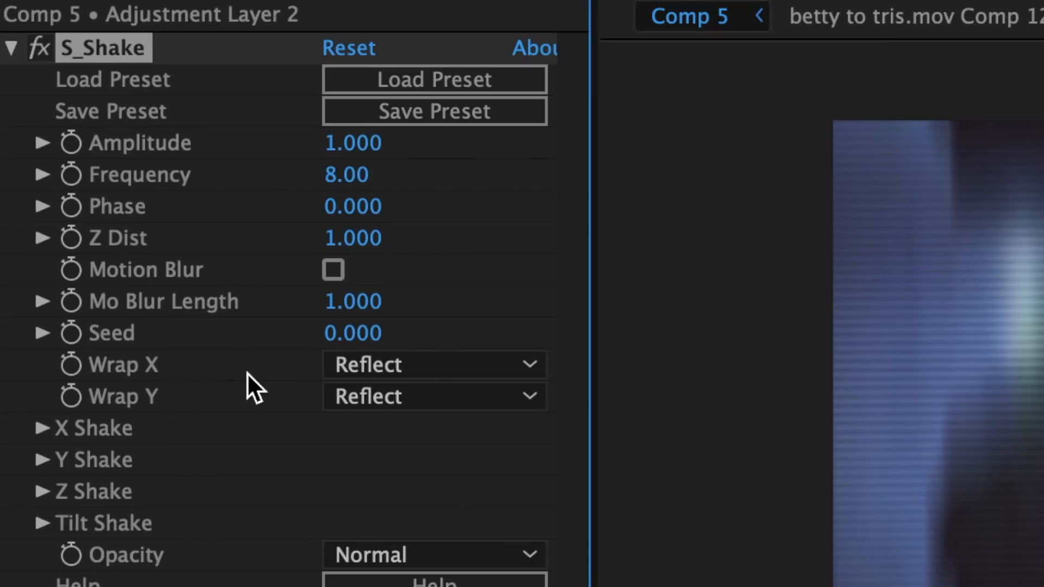
{"action": "left_click", "coordinate": [400, 361]}
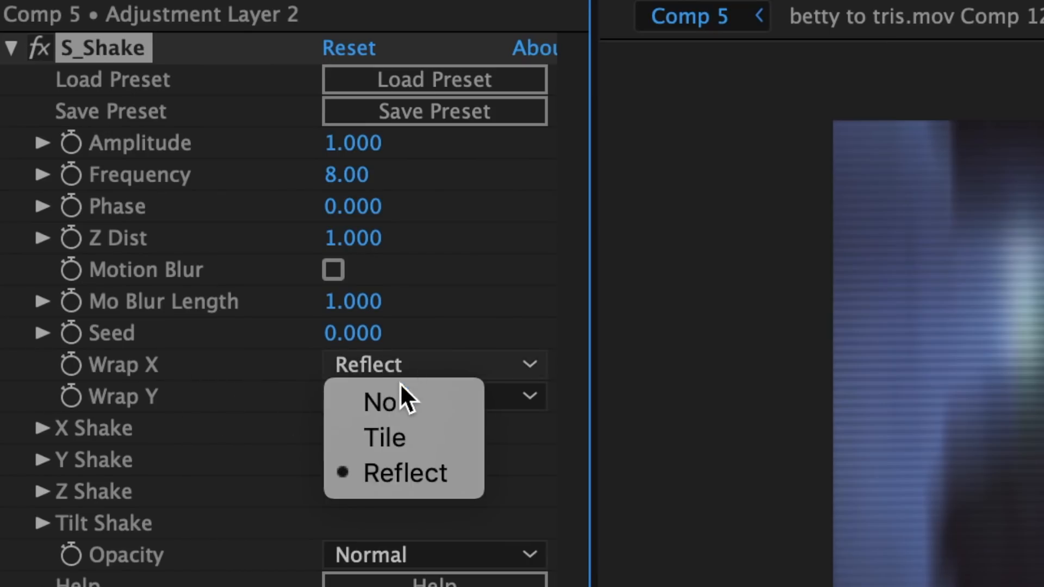
{"action": "left_click", "coordinate": [401, 404]}
{"action": "left_click", "coordinate": [400, 400]}
{"action": "left_click", "coordinate": [404, 430]}
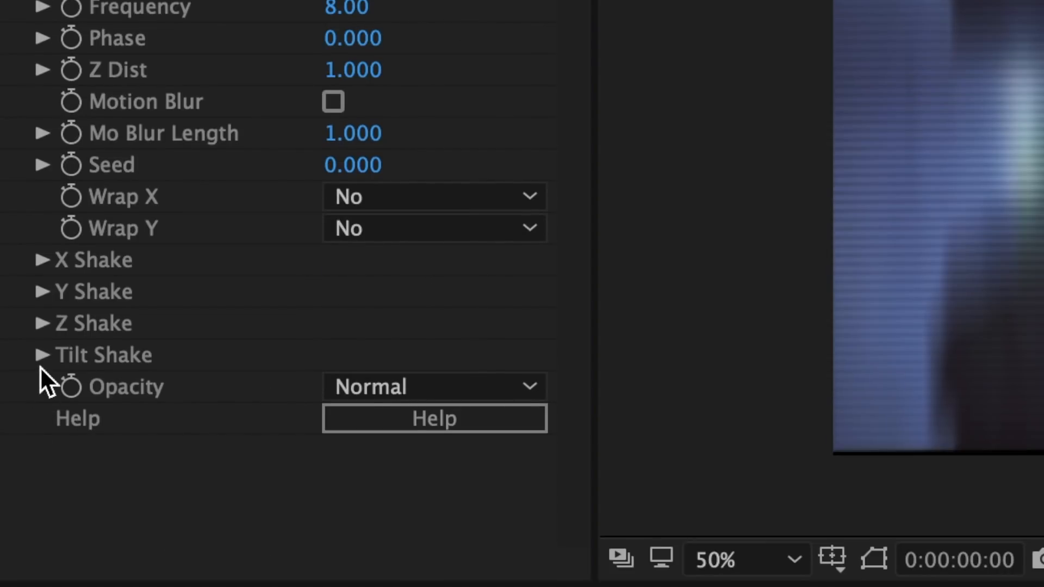
Set S_Shake's Tilt Rand Amp to 2.
{"action": "left_click", "coordinate": [42, 523]}
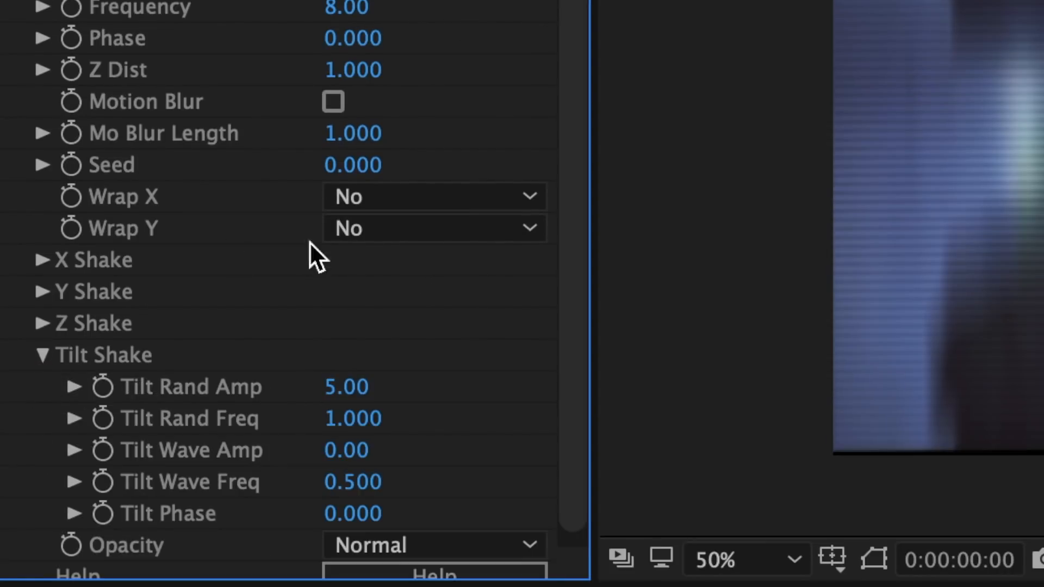
{"action": "left_click", "coordinate": [370, 391]}
{"action": "type", "text": "2"}
{"action": "key", "text": "Return"}
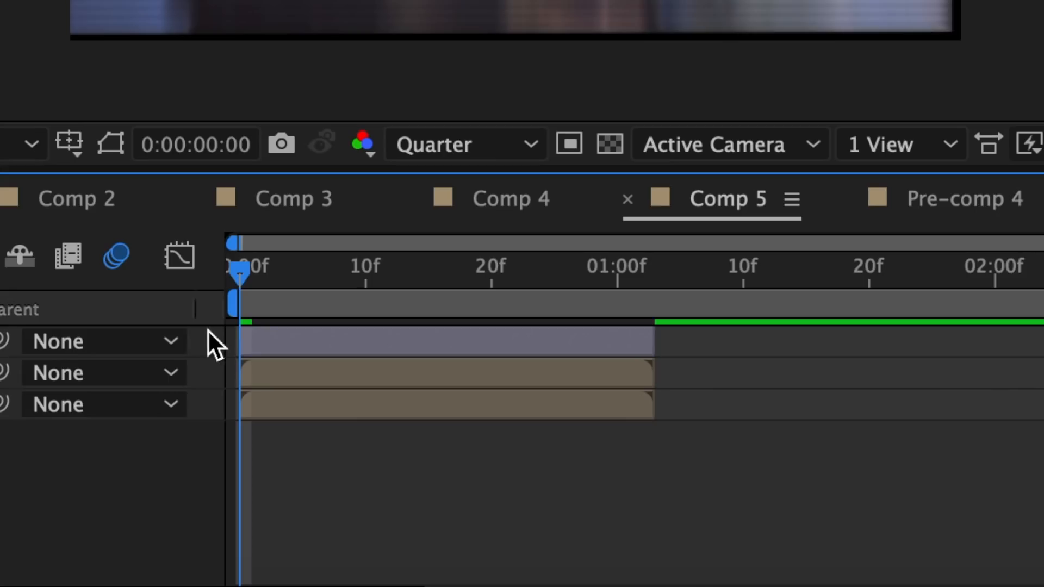
Pre-compose the adjustment layer together with the upper pre-comp layer.
{"action": "left_click_drag", "start_coordinate": [207, 327], "coordinate": [337, 376]}
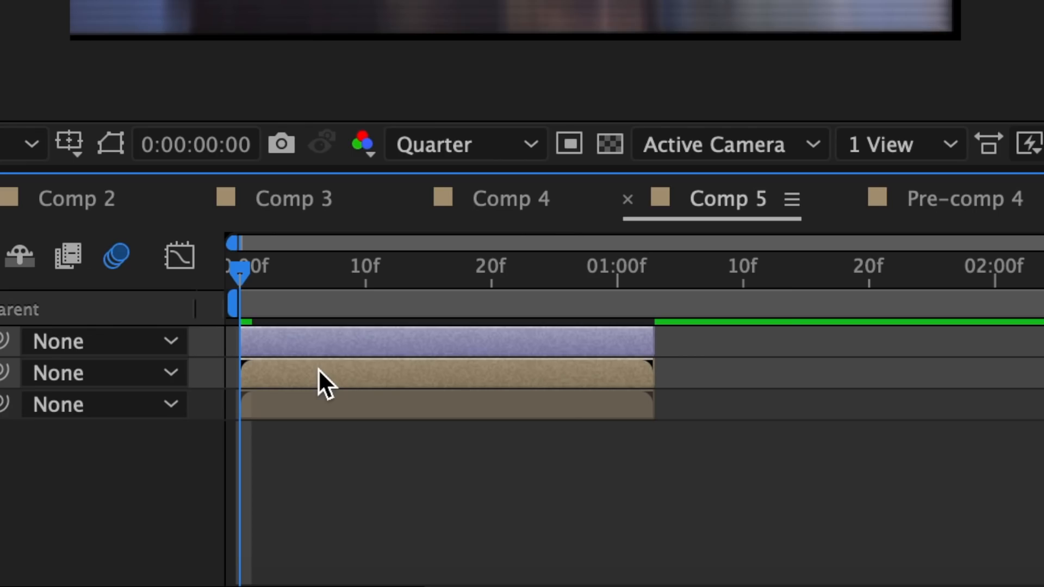
{"action": "right_click", "coordinate": [318, 369]}
{"action": "left_click", "coordinate": [449, 289]}
{"action": "left_click", "coordinate": [867, 520]}
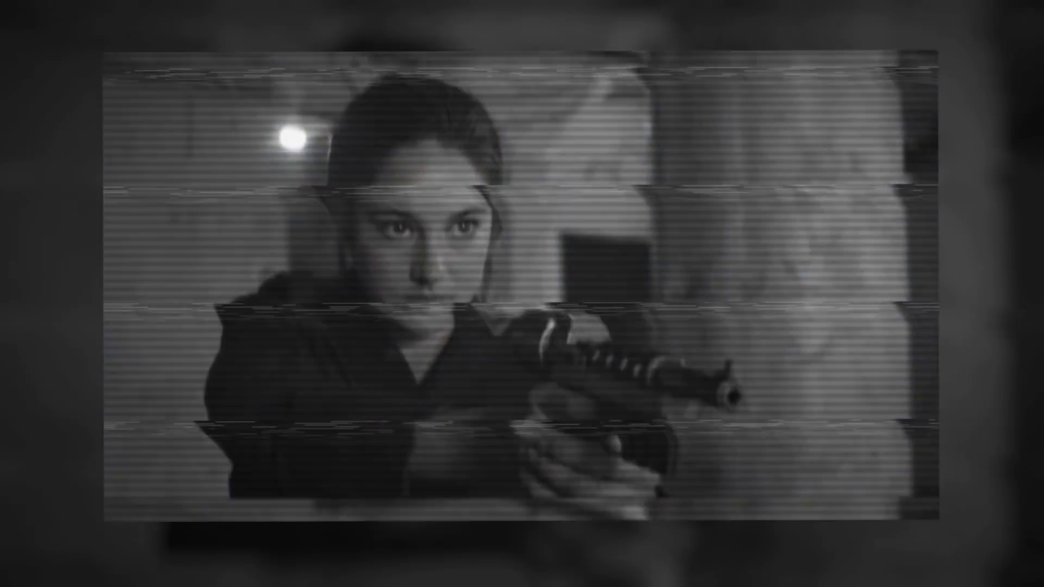